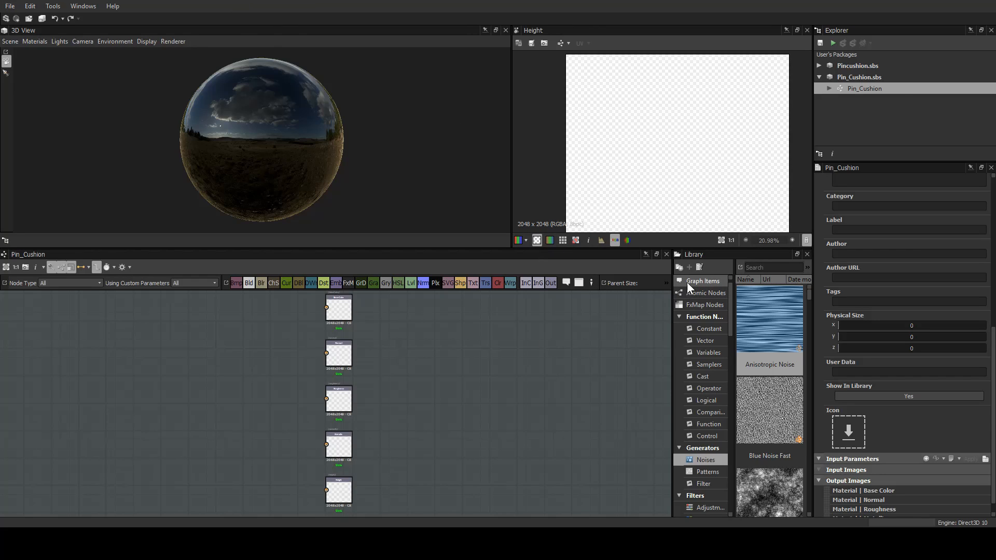
# Check the graph's parent size and set the 3D view material's height scale to 1.
pyautogui.click(667, 283)
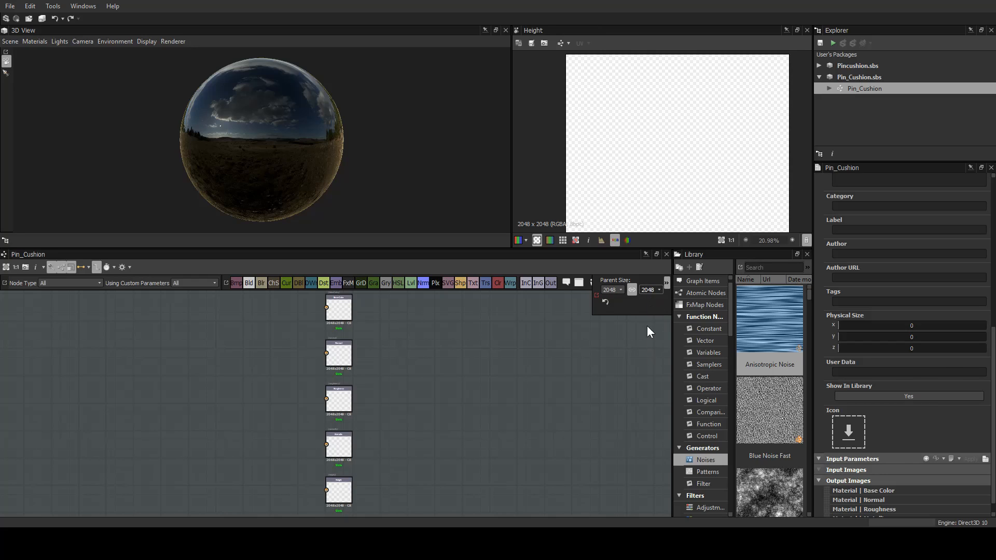
pyautogui.click(550, 363)
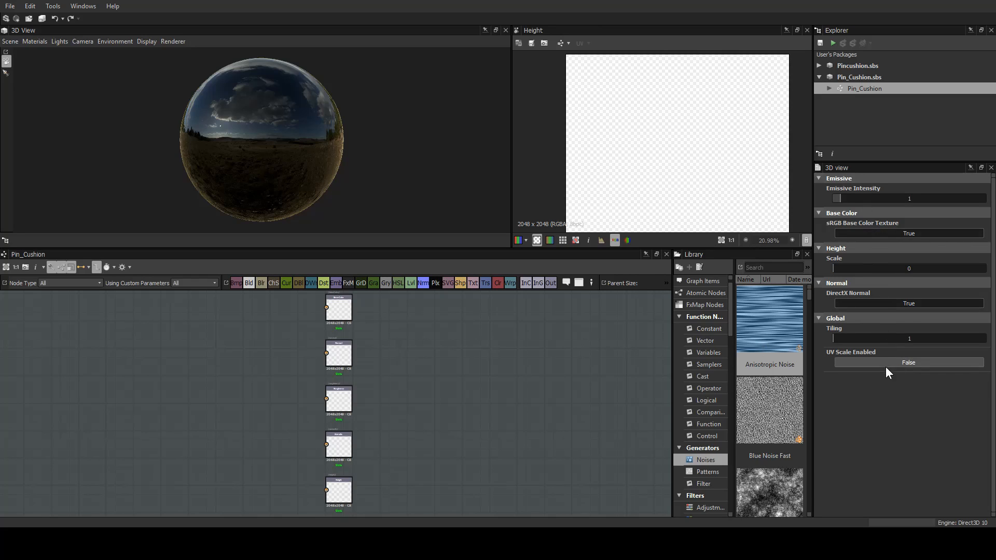
pyautogui.moveTo(835, 268); pyautogui.dragTo(985, 268)
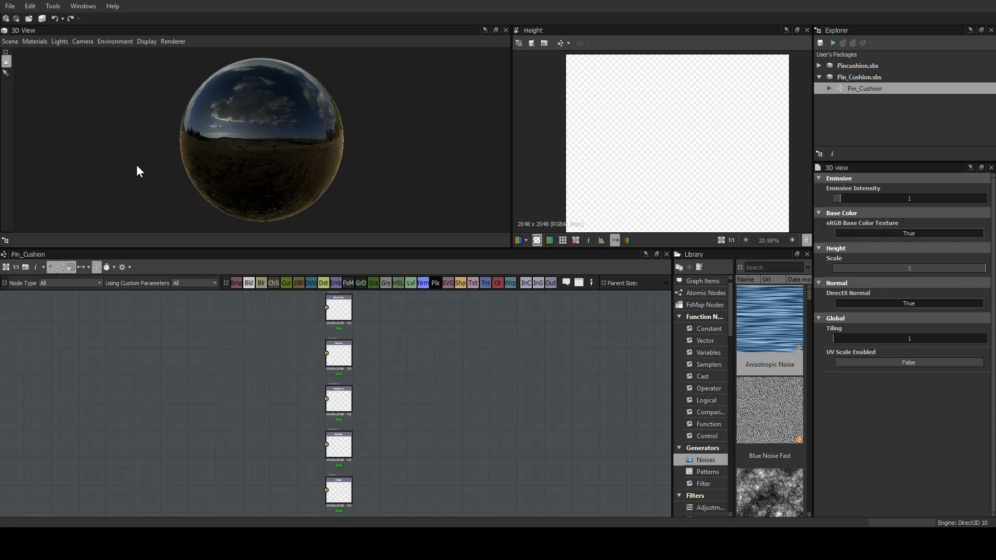
pyautogui.moveTo(138, 169); pyautogui.dragTo(235, 144)
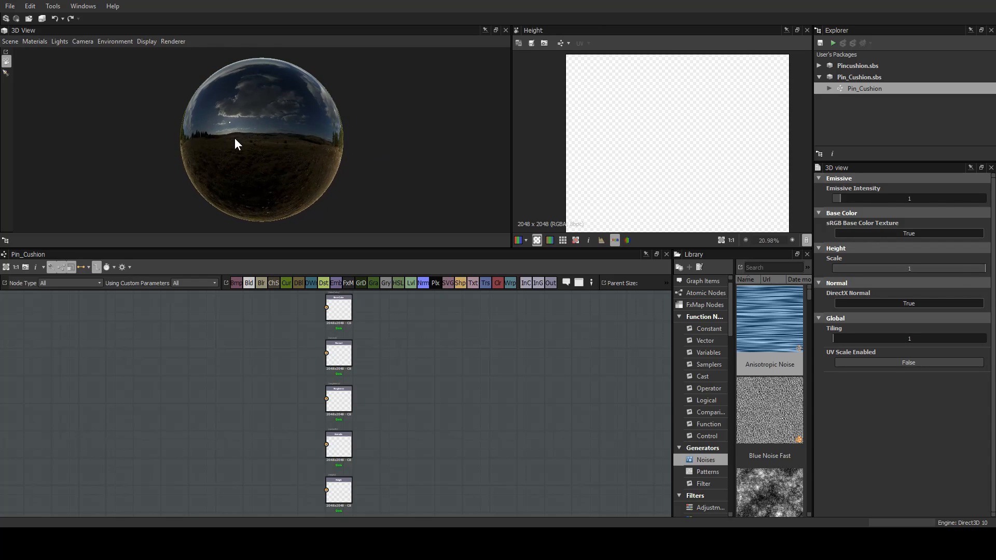
# Add a Base Material node to the Pin_Cushion graph and place it beside the output nodes.
pyautogui.click(209, 384)
pyautogui.moveTo(160, 382); pyautogui.dragTo(341, 390, button='middle')
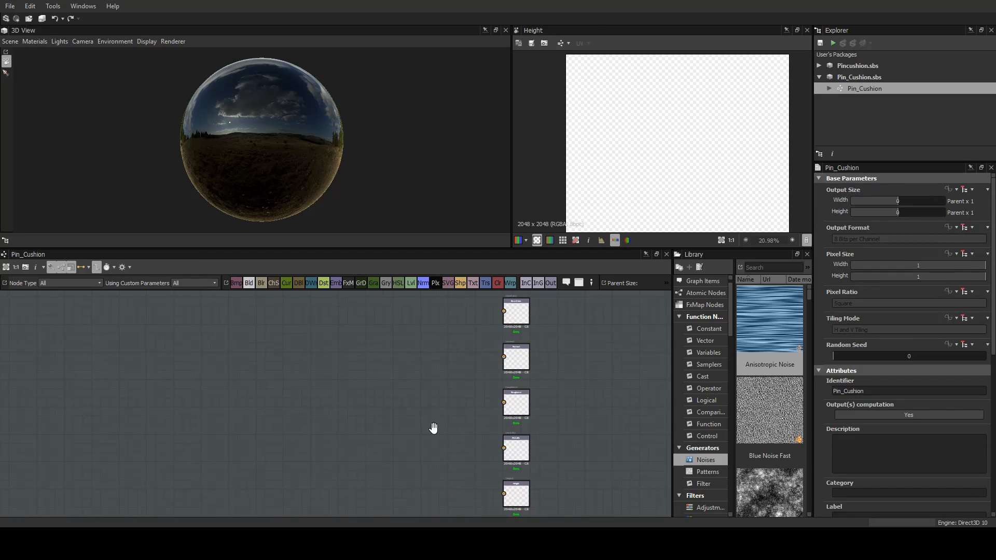
pyautogui.scroll(2, 415, 427)
pyautogui.moveTo(409, 400); pyautogui.dragTo(410, 401, button='middle')
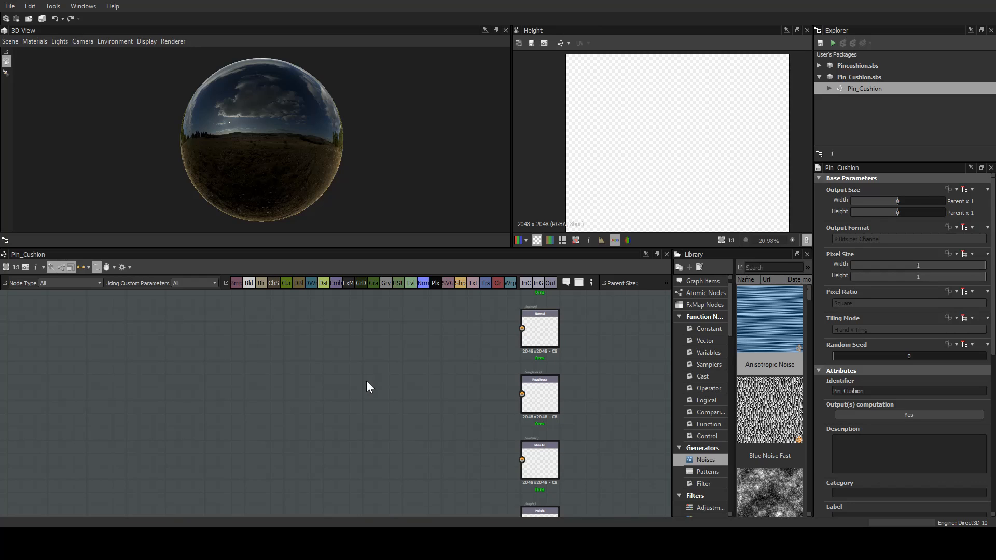
pyautogui.press('Return')
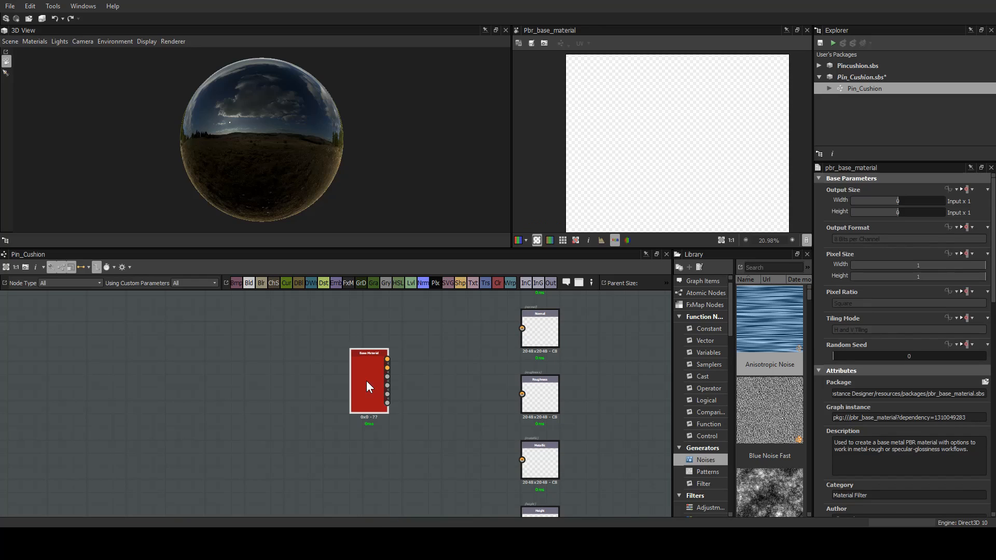
pyautogui.moveTo(366, 382); pyautogui.dragTo(433, 395)
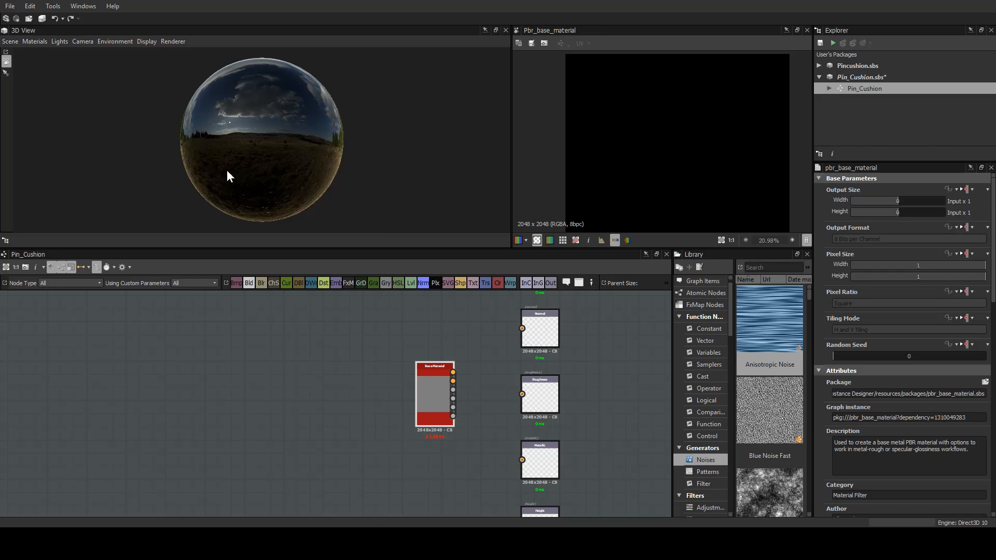
# Set the Base Material's preset to Dielectric and enable its user-defined Normal and Height maps.
pyautogui.moveTo(334, 169); pyautogui.dragTo(303, 191)
pyautogui.scroll(3, 396, 428)
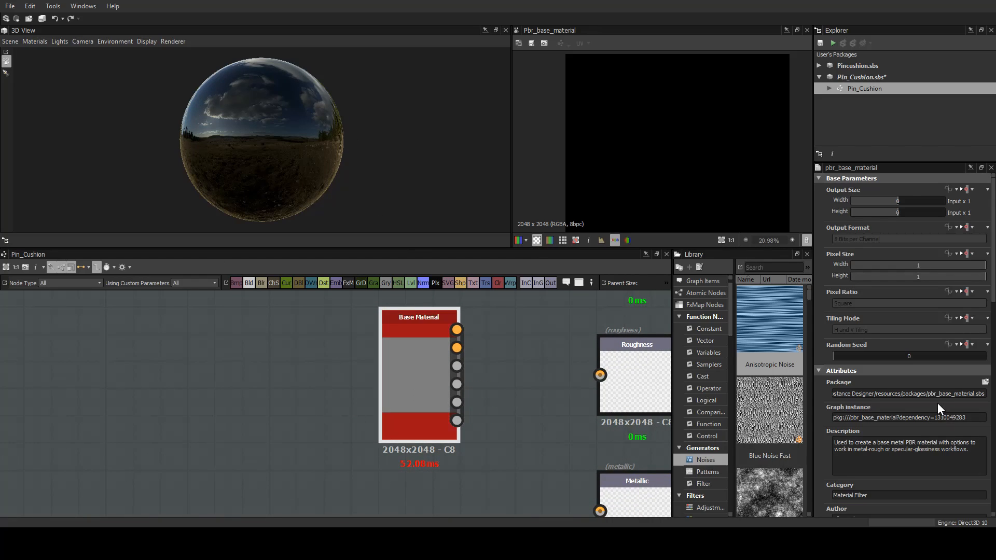
pyautogui.scroll(-5, 934, 394)
pyautogui.scroll(-6, 914, 364)
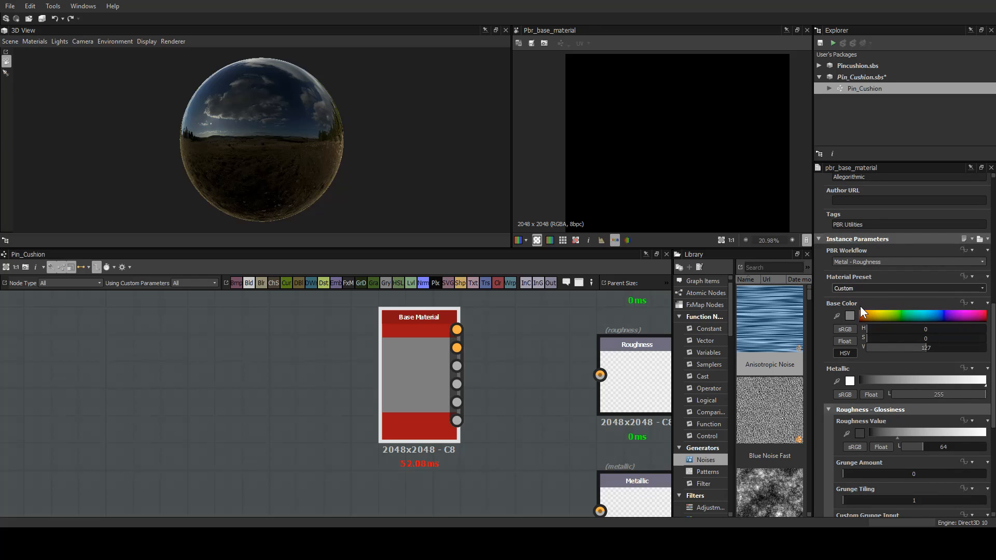
pyautogui.click(860, 307)
pyautogui.scroll(-3, 879, 369)
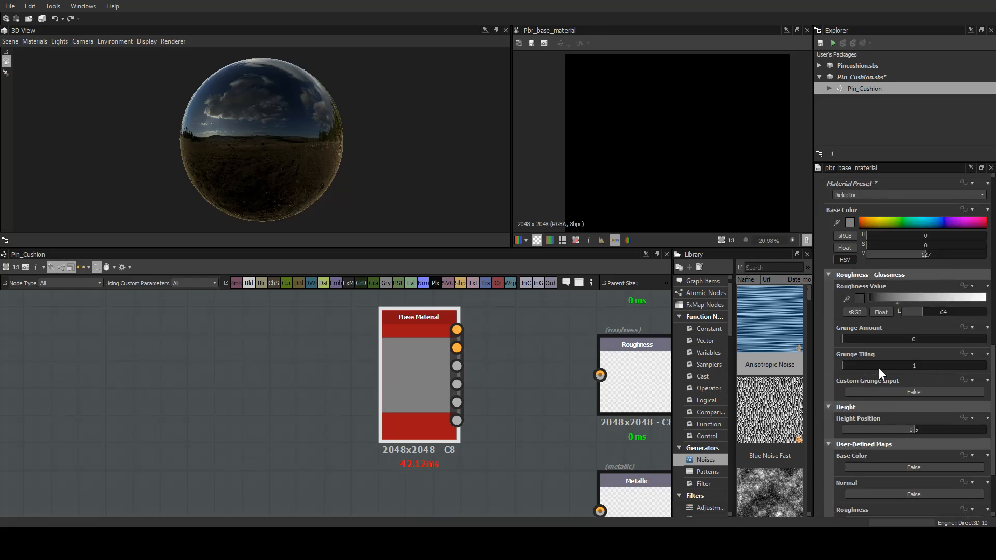
pyautogui.scroll(-3, 879, 369)
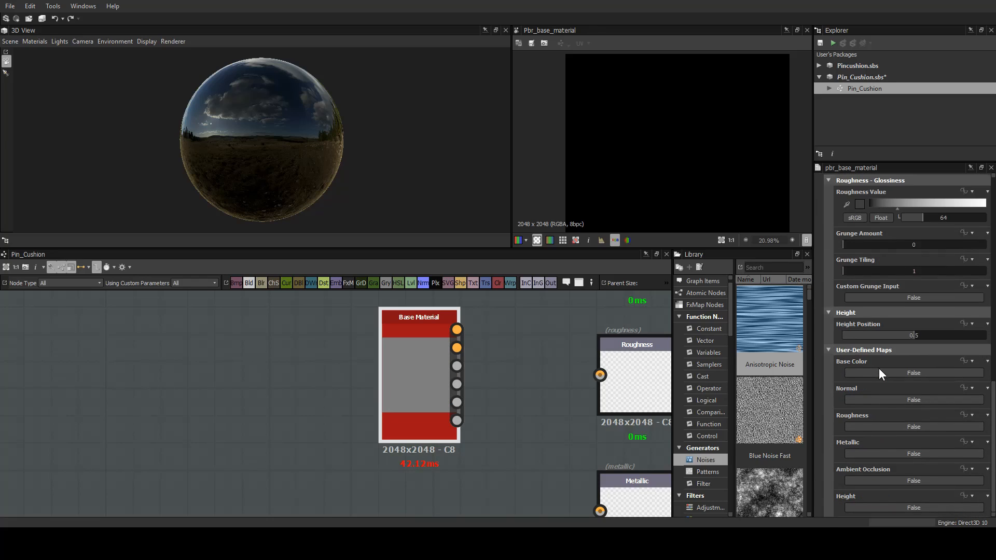
pyautogui.click(858, 402)
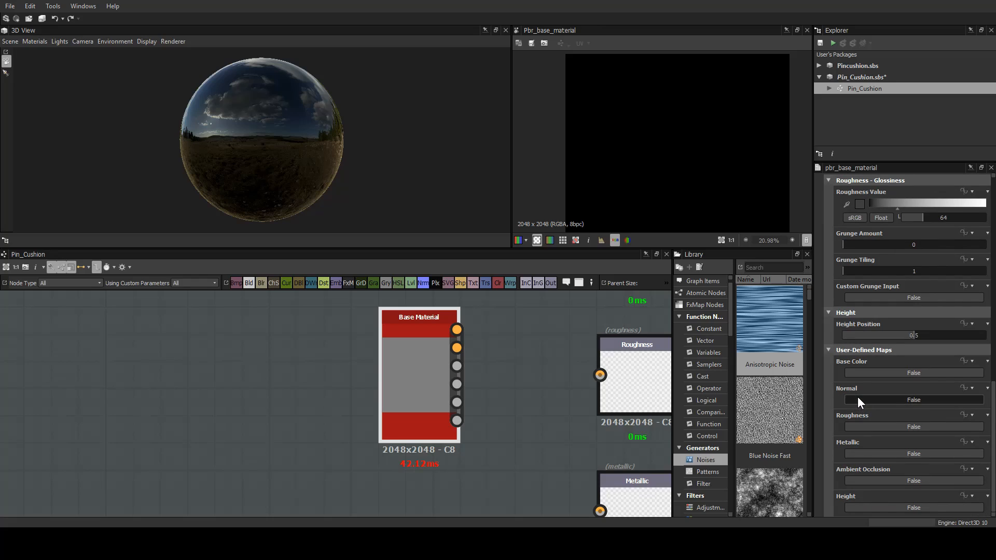
pyautogui.click(862, 509)
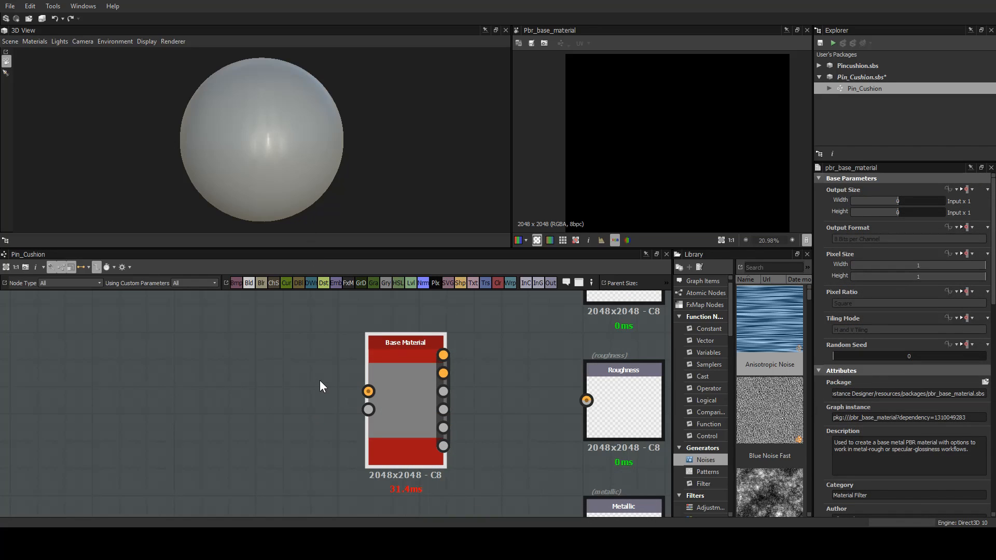
# Add a Normal node connected to the Base Material's Normal input and check the sphere in the 3D view.
pyautogui.click(423, 283)
pyautogui.moveTo(328, 381)
pyautogui.mouseDown()
pyautogui.moveTo(223, 360)
pyautogui.moveTo(271, 338)
pyautogui.moveTo(387, 398)
pyautogui.mouseUp()
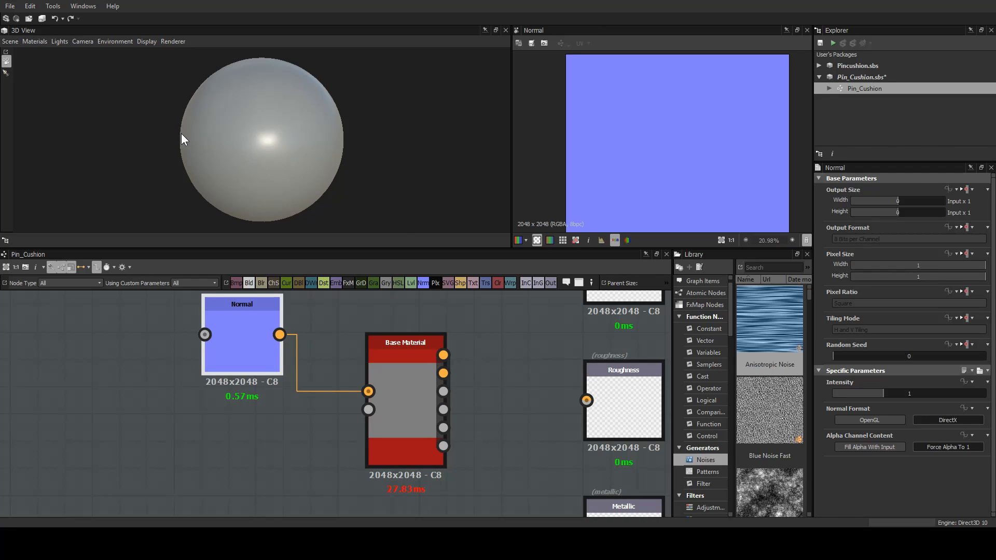
pyautogui.scroll(-2, 301, 118)
pyautogui.moveTo(301, 118)
pyautogui.mouseDown()
pyautogui.moveTo(232, 173)
pyautogui.moveTo(238, 148)
pyautogui.moveTo(353, 101)
pyautogui.moveTo(477, 105)
pyautogui.moveTo(325, 111)
pyautogui.mouseUp()
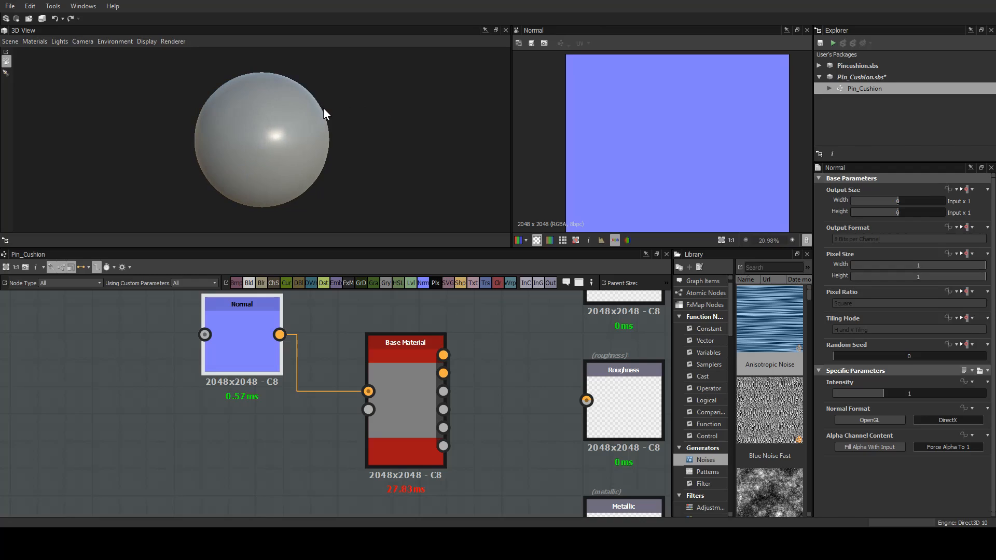
pyautogui.scroll(2, 325, 111)
pyautogui.scroll(-2, 327, 124)
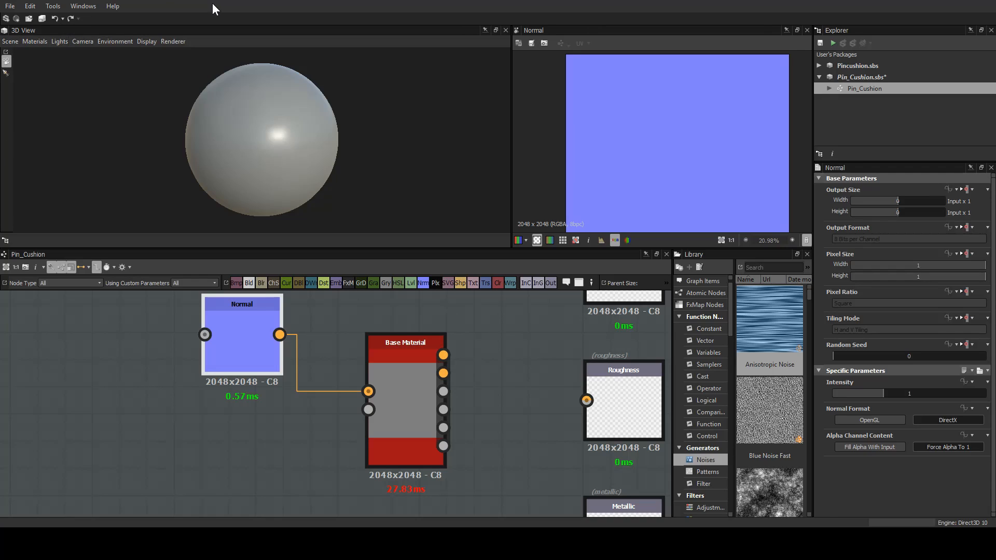
pyautogui.moveTo(276, 151); pyautogui.dragTo(228, 151)
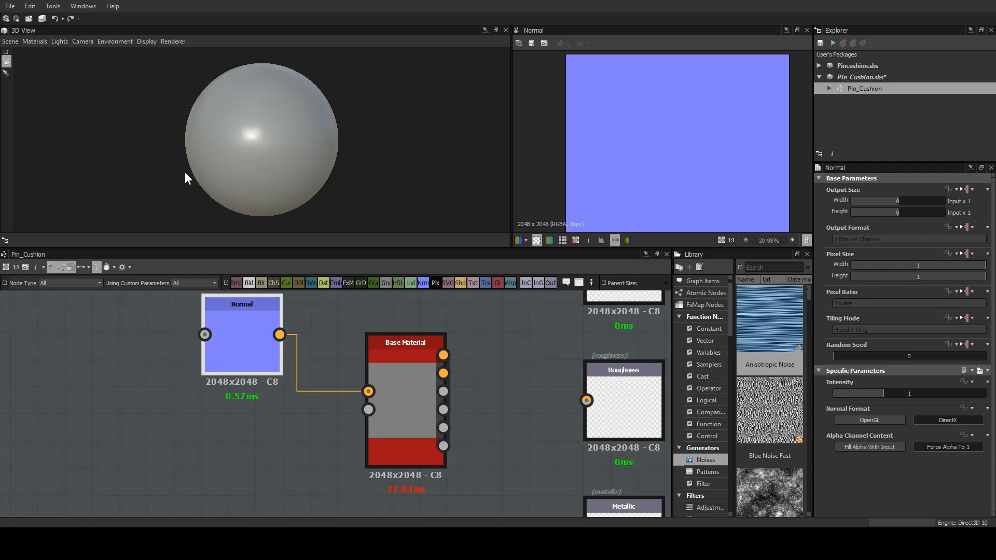
# Add a Fibers 2 node to the empty graph area before the Normal node and inspect its pattern.
pyautogui.moveTo(122, 389); pyautogui.dragTo(398, 386, button='middle')
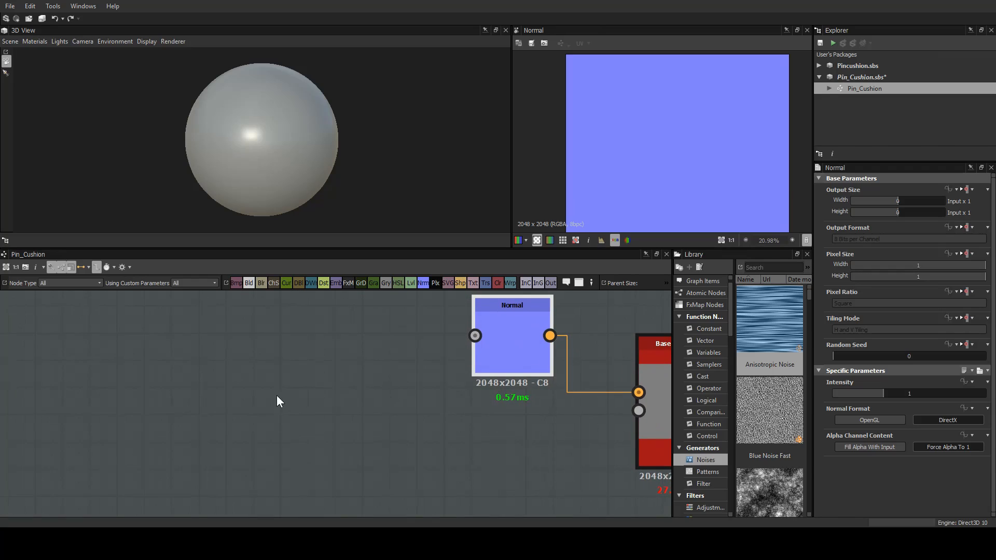
pyautogui.click(176, 404)
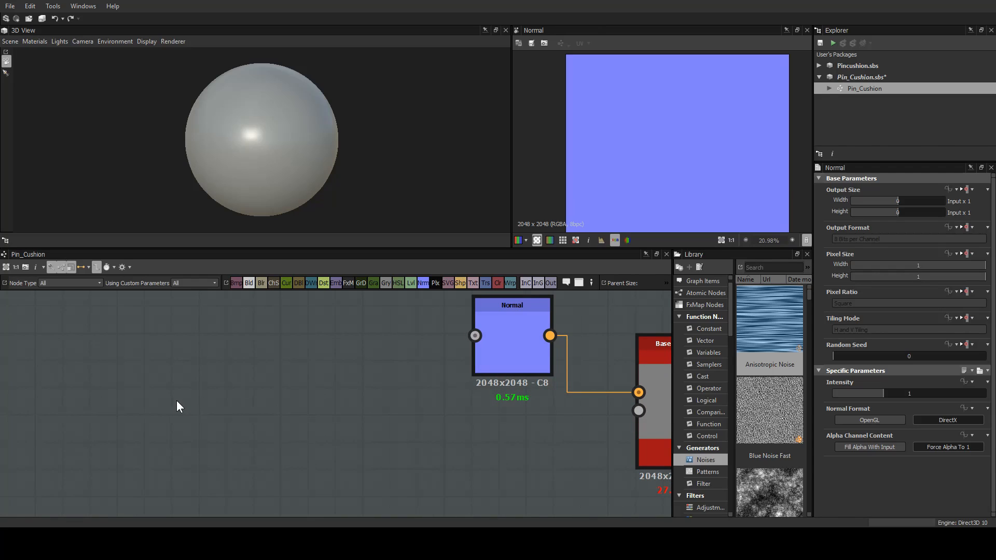
pyautogui.press('Return')
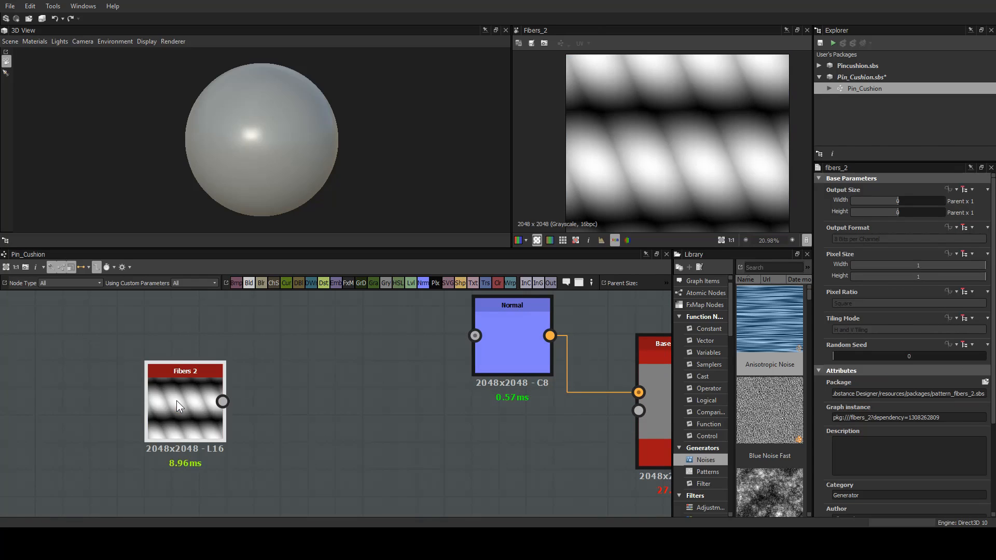
pyautogui.scroll(-2, 681, 137)
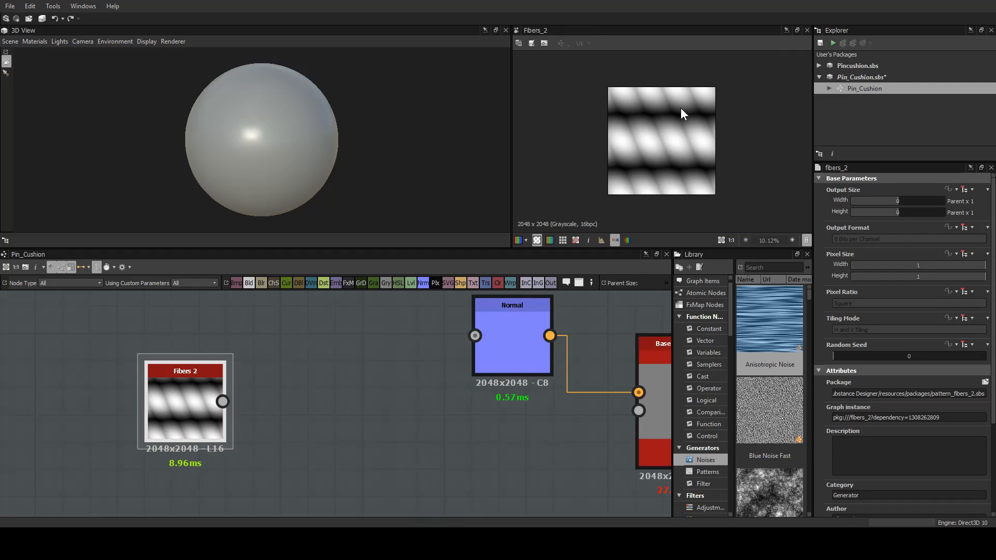
pyautogui.scroll(3, 649, 144)
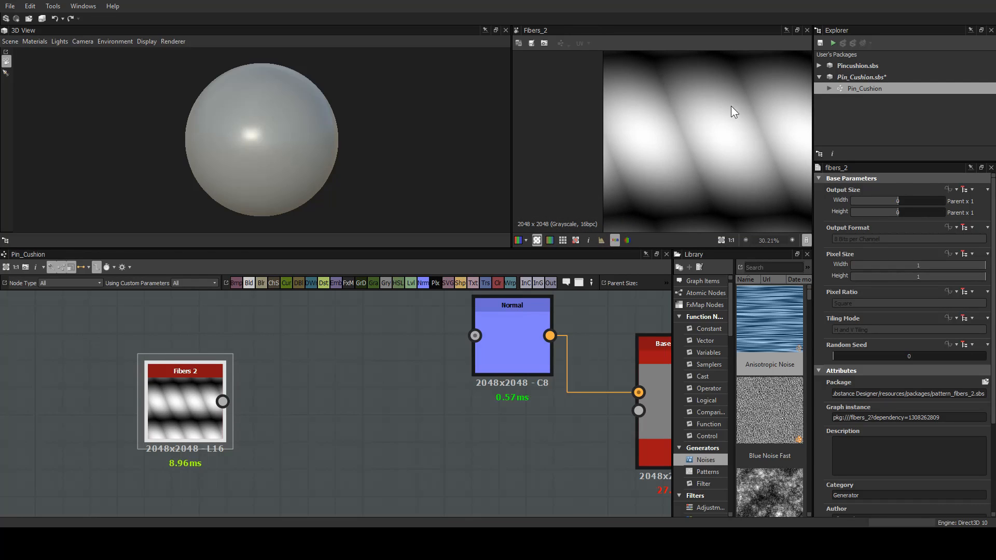
pyautogui.scroll(-3, 697, 151)
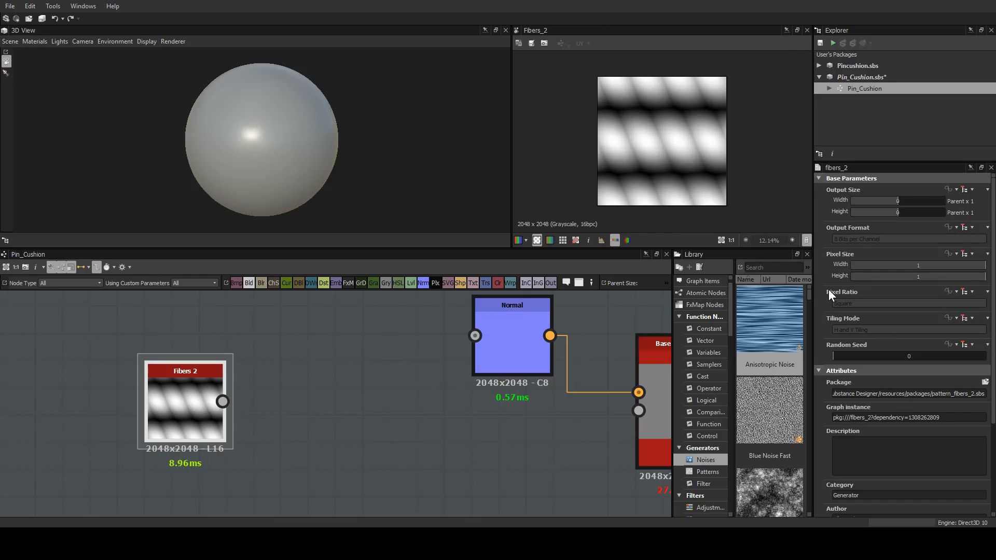
# Set the Fibers 2 node's tiling to 33 and inspect the denser pattern.
pyautogui.scroll(-3, 897, 322)
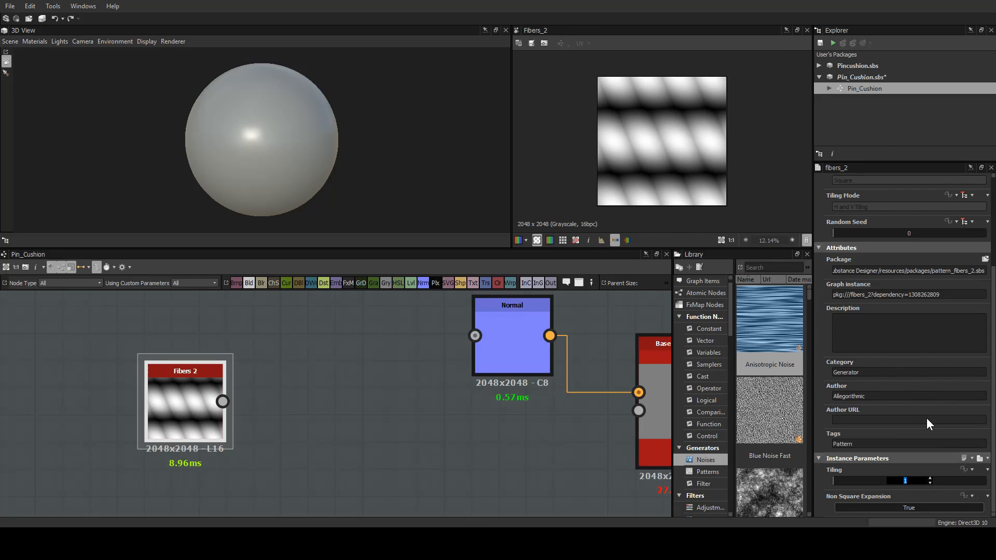
pyautogui.write('33')
pyautogui.press('Return')
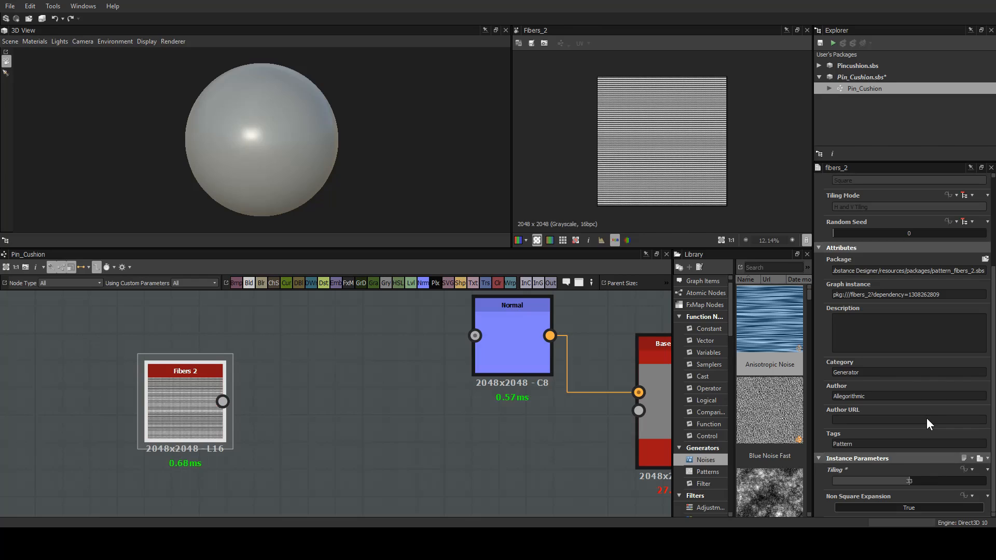
pyautogui.scroll(10, 667, 164)
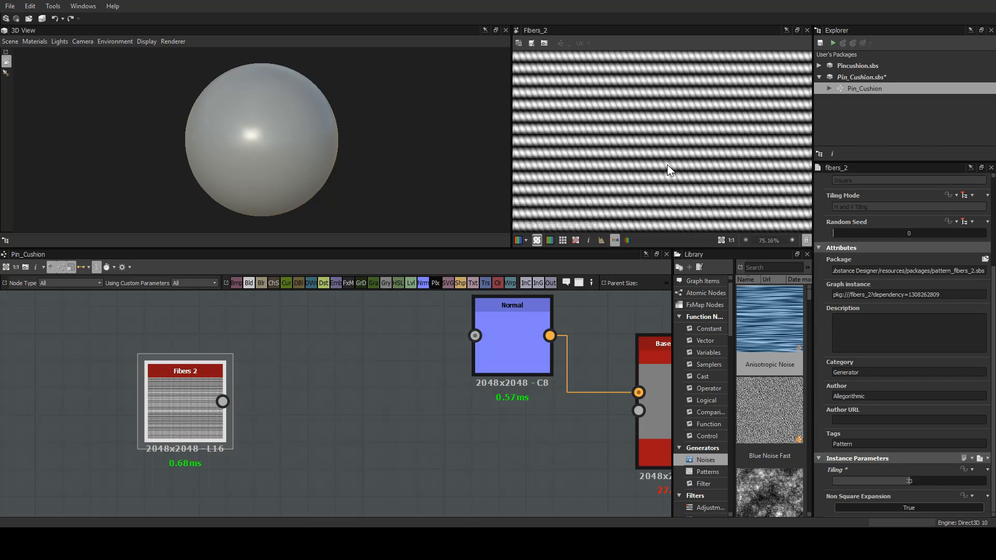
pyautogui.scroll(-10, 665, 184)
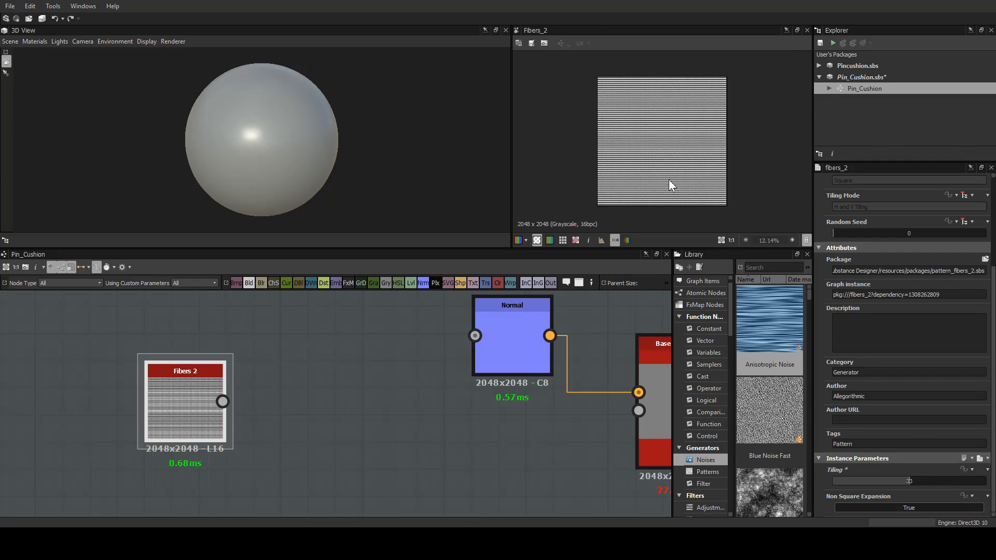
# Connect Fibers 2 to the Normal node's input and the Base Material's Height input, and inspect the sphere's surface.
pyautogui.moveTo(222, 402); pyautogui.dragTo(490, 335)
pyautogui.moveTo(229, 404)
pyautogui.mouseDown()
pyautogui.moveTo(634, 421)
pyautogui.moveTo(641, 410)
pyautogui.mouseUp()
pyautogui.moveTo(363, 157)
pyautogui.mouseDown()
pyautogui.moveTo(295, 143)
pyautogui.moveTo(162, 144)
pyautogui.moveTo(463, 142)
pyautogui.mouseUp()
pyautogui.scroll(4, 295, 142)
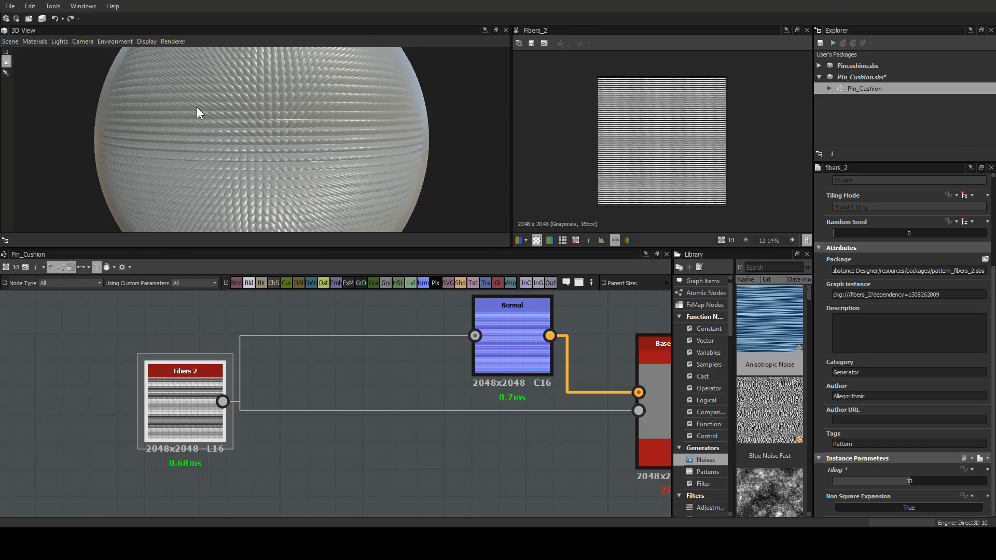
pyautogui.scroll(3, 254, 151)
pyautogui.moveTo(257, 154)
pyautogui.mouseDown()
pyautogui.moveTo(298, 159)
pyautogui.moveTo(307, 175)
pyautogui.moveTo(300, 128)
pyautogui.mouseUp()
pyautogui.moveTo(298, 133); pyautogui.dragTo(296, 153)
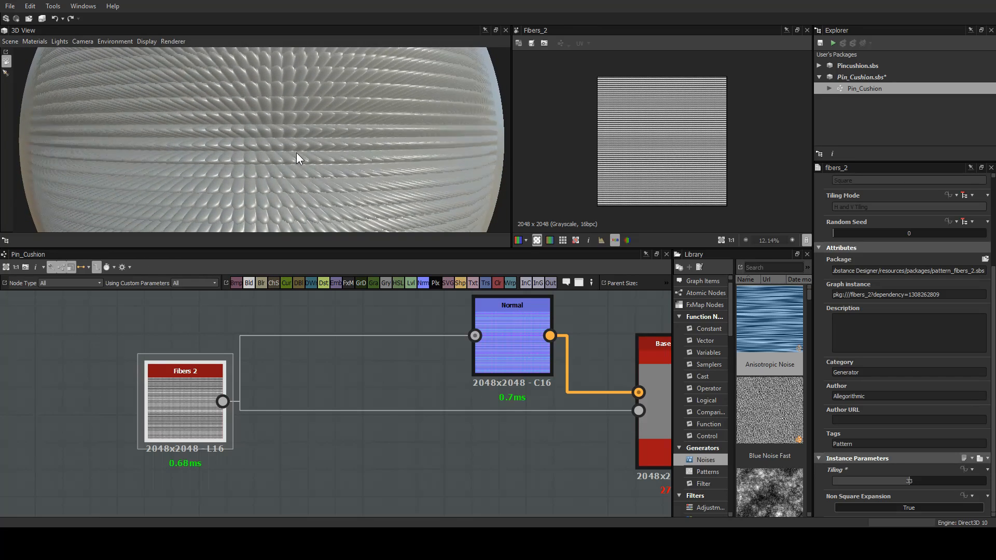
# Move Fibers 2 farther from the Normal node and insert a Levels node on the height connection, placed below the Normal node.
pyautogui.moveTo(179, 395); pyautogui.dragTo(65, 391)
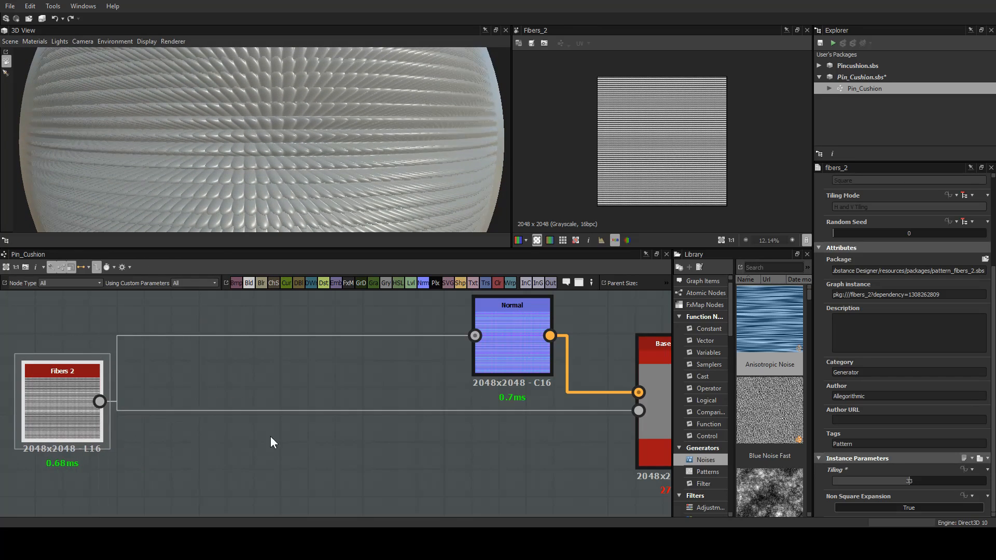
pyautogui.moveTo(532, 422); pyautogui.dragTo(491, 403, button='middle')
pyautogui.moveTo(614, 412); pyautogui.dragTo(544, 406, button='middle')
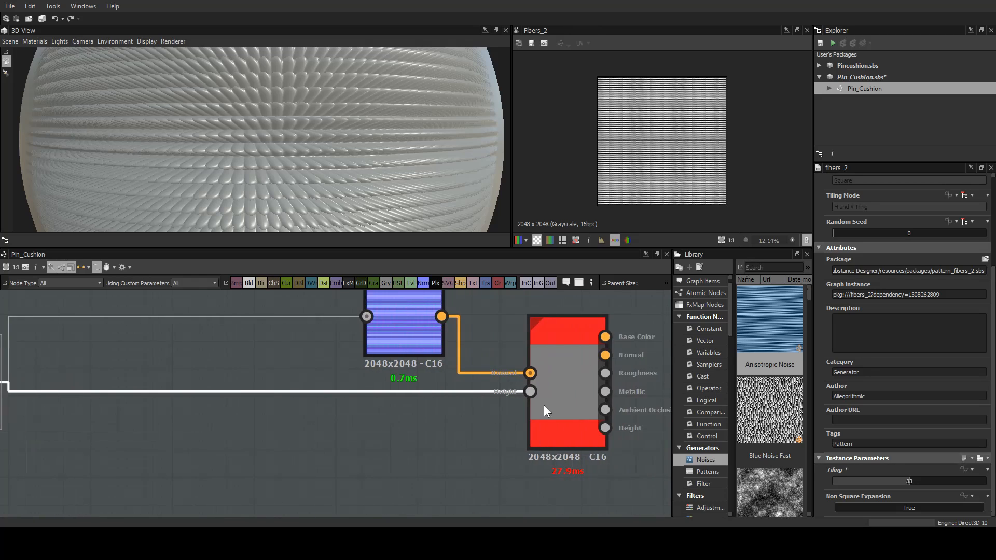
pyautogui.scroll(2, 544, 406)
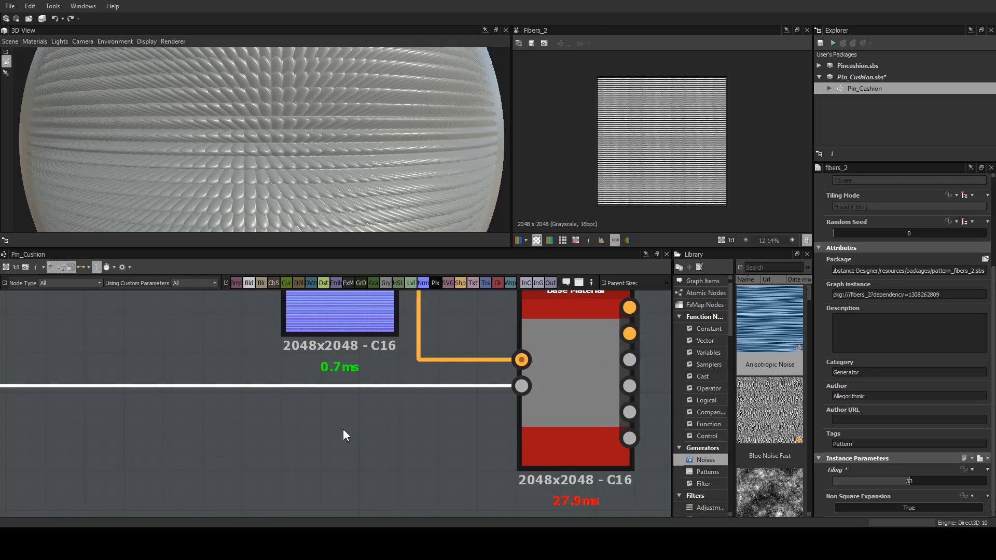
pyautogui.hotkey('ctrl', 'l')
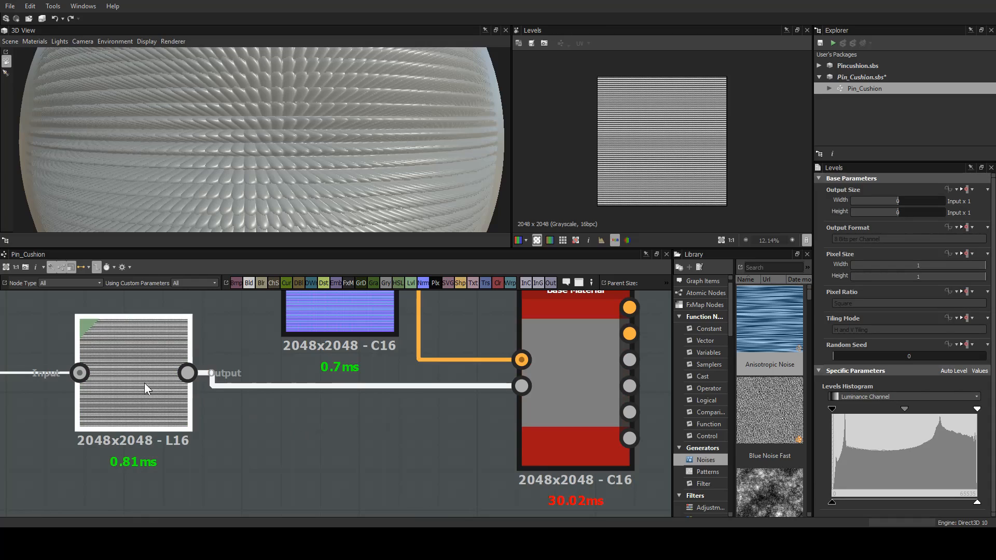
pyautogui.moveTo(146, 385); pyautogui.dragTo(358, 457)
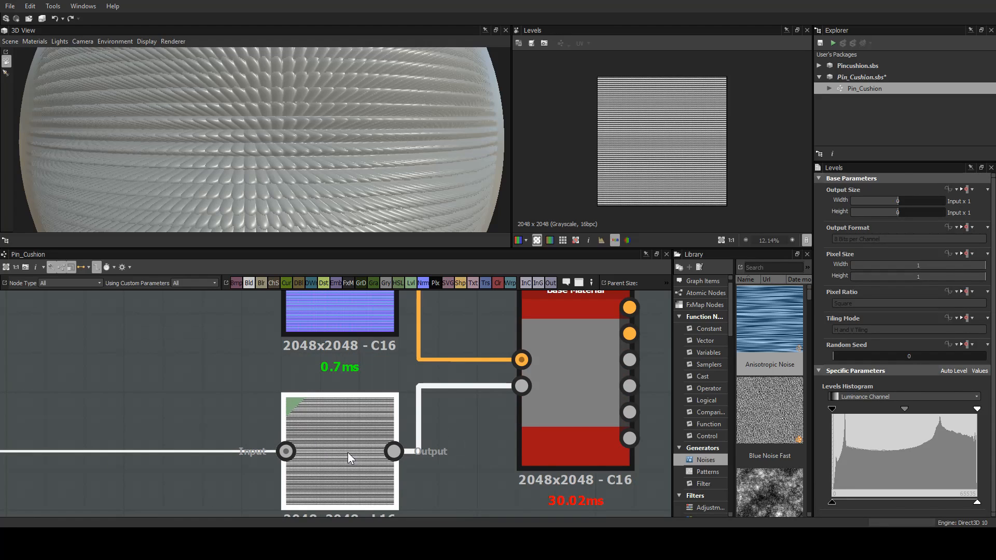
# Raise the Levels node's output black level almost to white and inspect the fiber relief on the sphere up close.
pyautogui.scroll(-2, 348, 446)
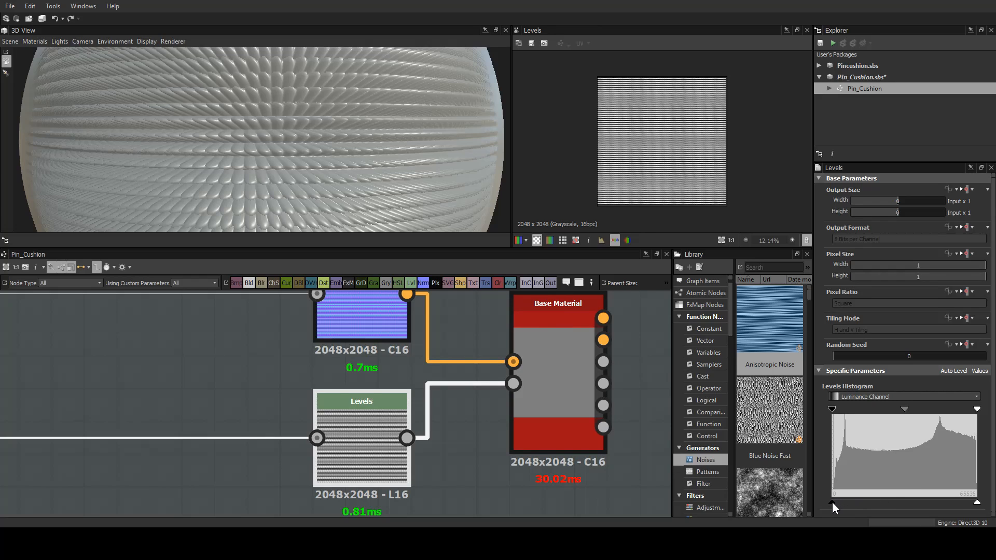
pyautogui.moveTo(833, 503); pyautogui.dragTo(968, 506)
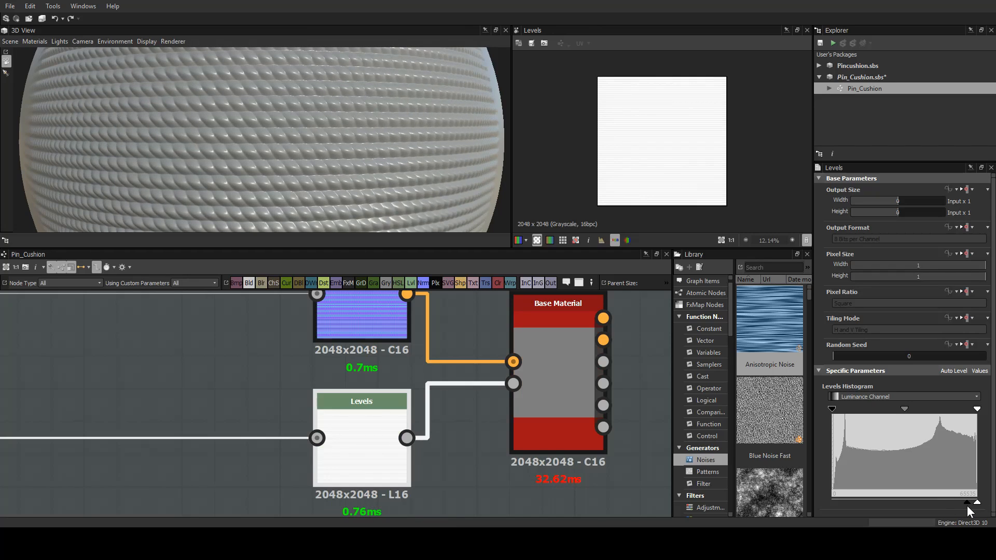
pyautogui.scroll(10, 702, 186)
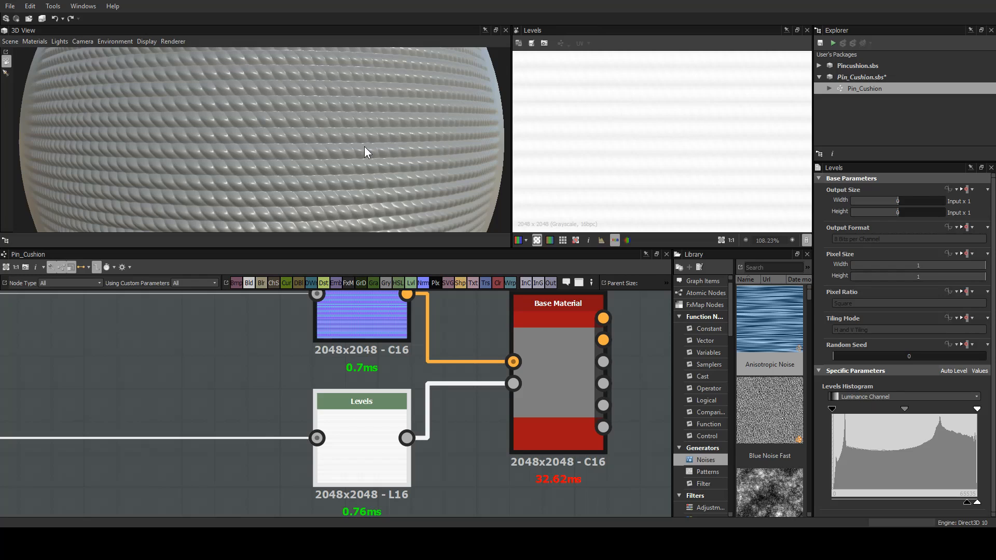
pyautogui.moveTo(364, 151)
pyautogui.mouseDown()
pyautogui.moveTo(246, 165)
pyautogui.moveTo(468, 140)
pyautogui.moveTo(269, 151)
pyautogui.moveTo(281, 149)
pyautogui.mouseUp()
pyautogui.scroll(-3, 397, 147)
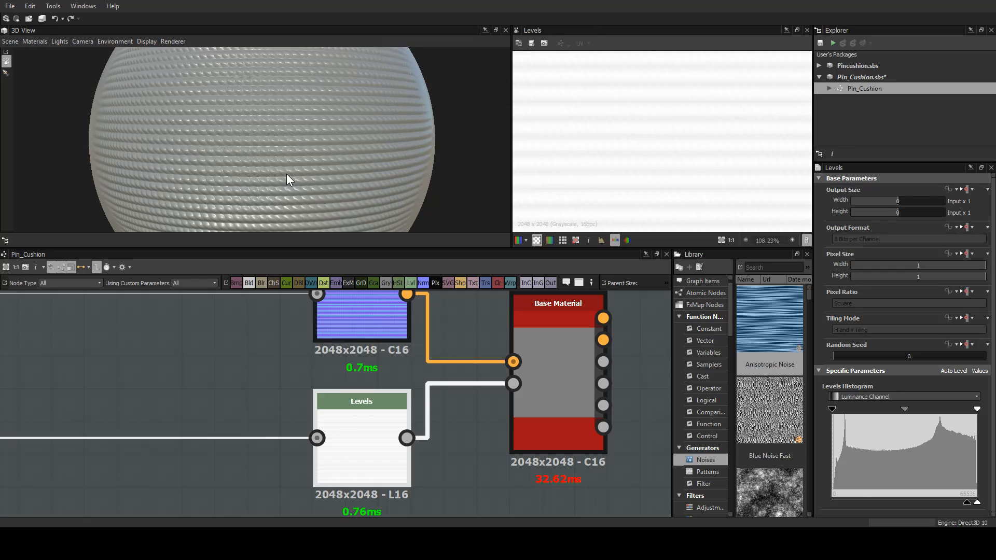
pyautogui.scroll(5, 286, 174)
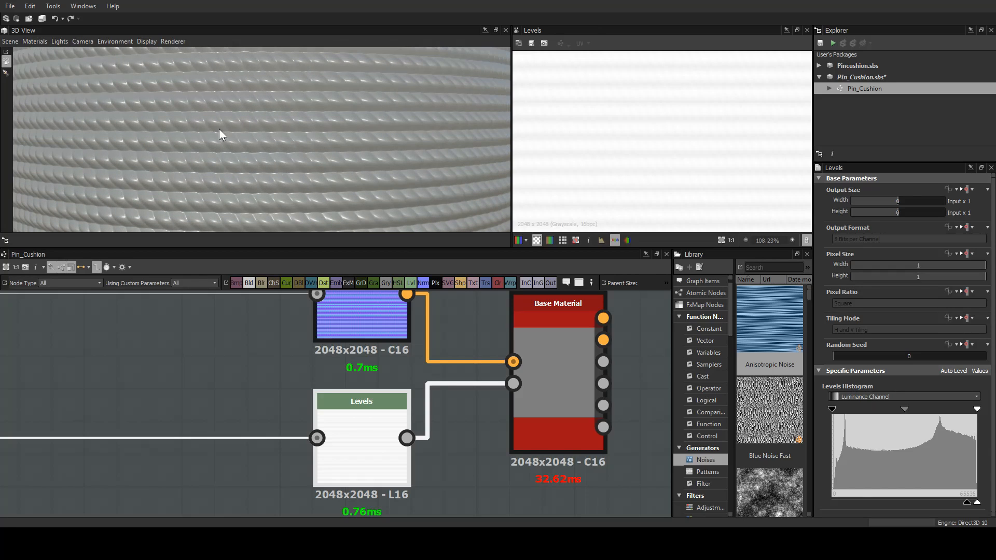
pyautogui.scroll(2, 219, 129)
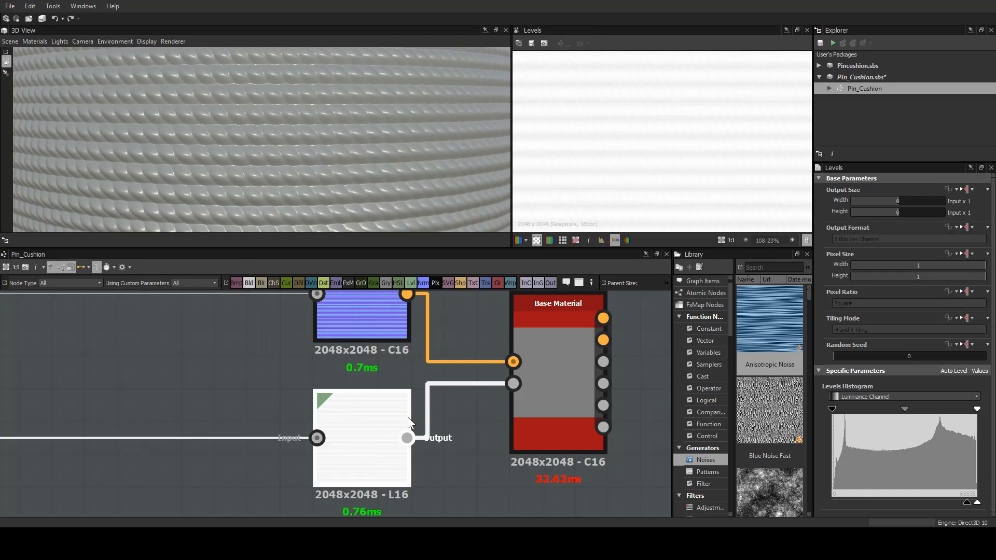
# Move the Fibers 2 node farther from the Normal and Levels nodes to make room for more nodes.
pyautogui.moveTo(173, 374); pyautogui.dragTo(415, 365, button='middle')
pyautogui.scroll(-3, 415, 366)
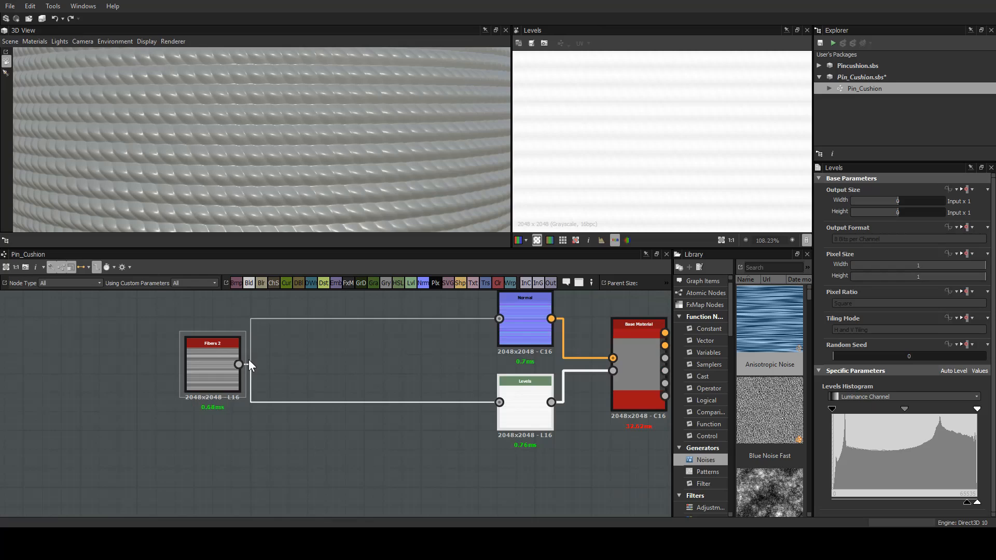
pyautogui.moveTo(201, 371); pyautogui.dragTo(98, 372)
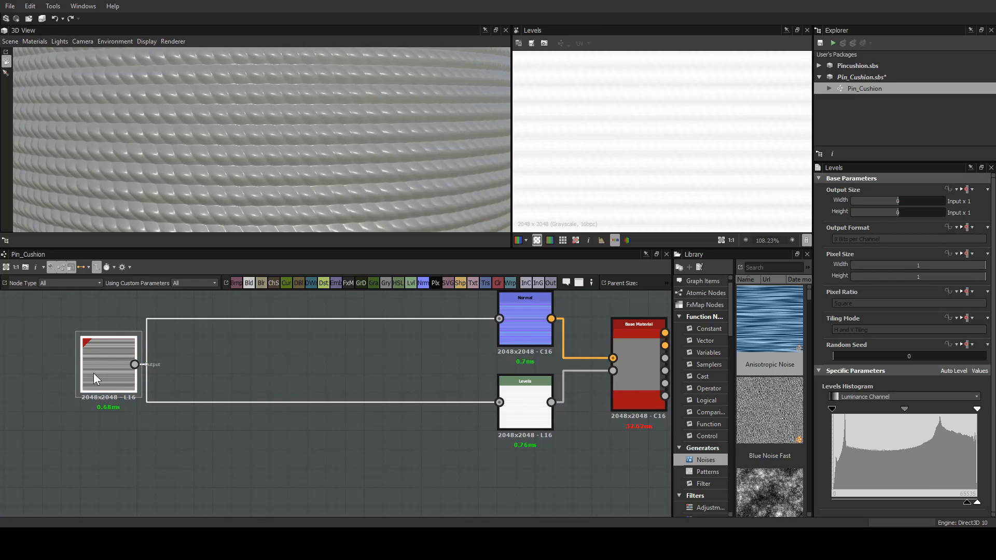
# Add a Safe Transform Grayscale node and park it unconnected in the empty area below the fiber connections.
pyautogui.click(211, 370)
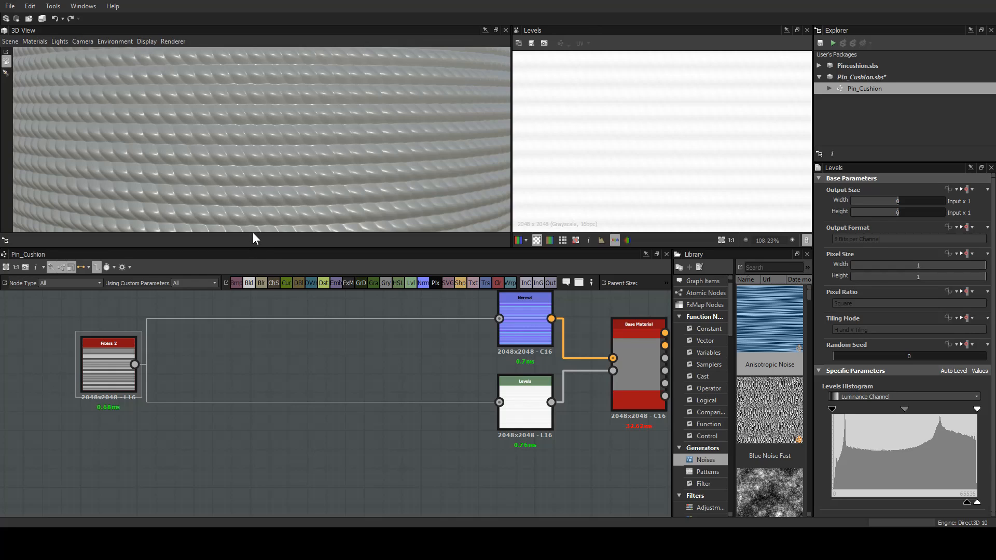
pyautogui.doubleClick(200, 378)
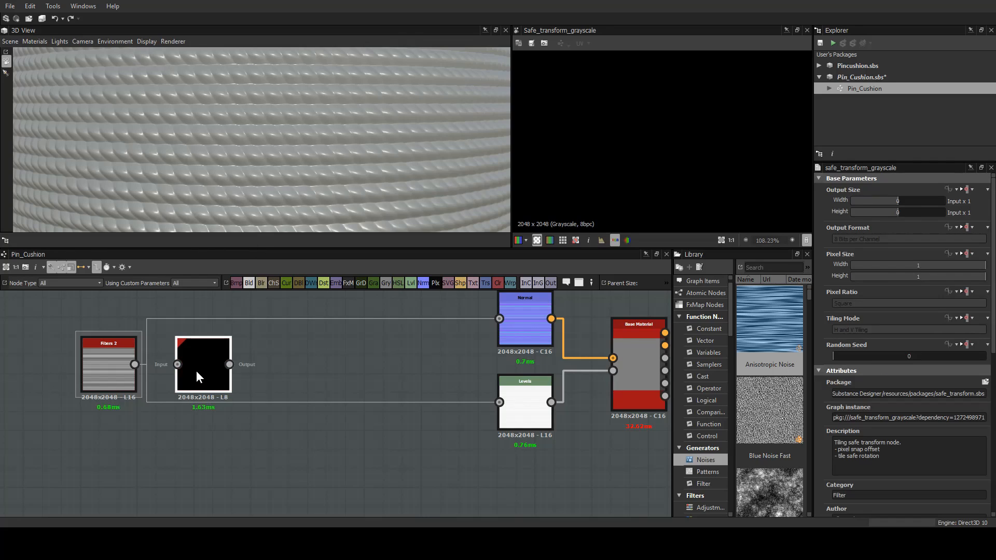
pyautogui.moveTo(196, 370); pyautogui.dragTo(216, 487)
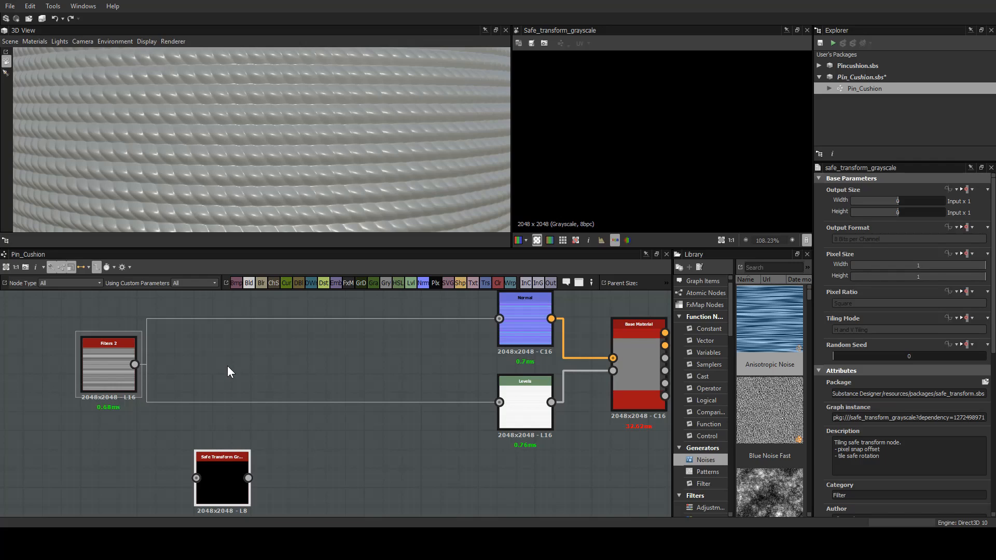
# Add a Transformation 2D node beside Fibers 2 and feed it with the Fibers 2 output.
pyautogui.press('t')
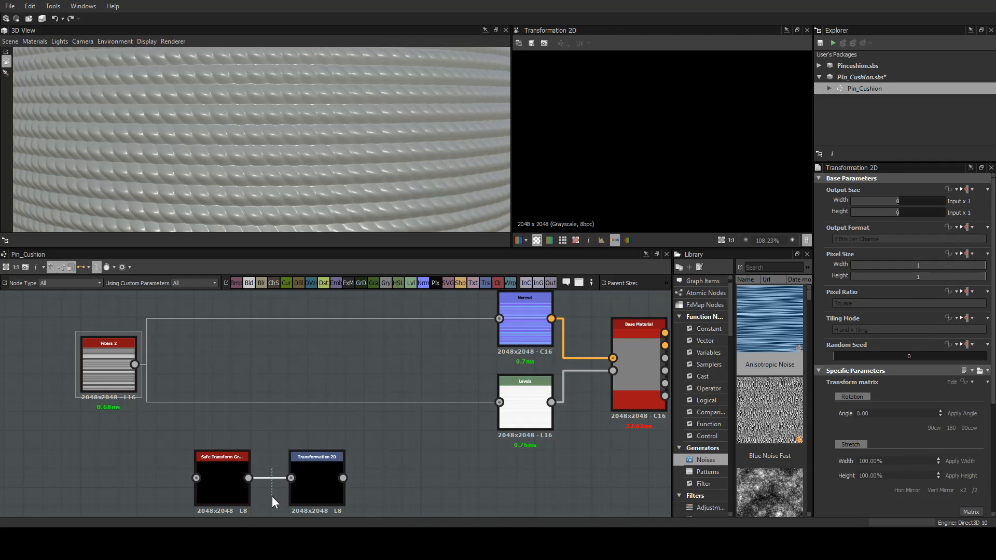
pyautogui.moveTo(304, 481); pyautogui.dragTo(210, 362)
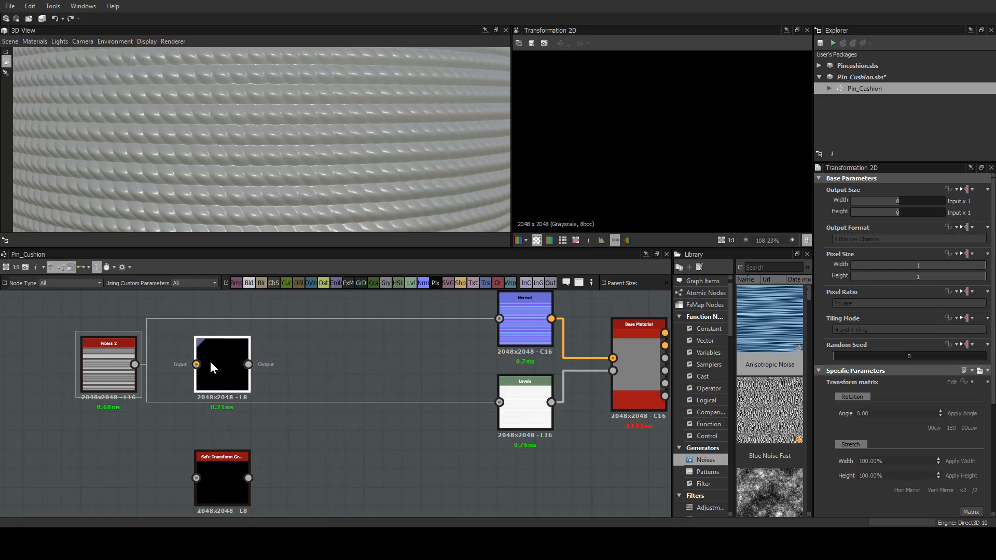
pyautogui.moveTo(135, 364); pyautogui.dragTo(196, 364)
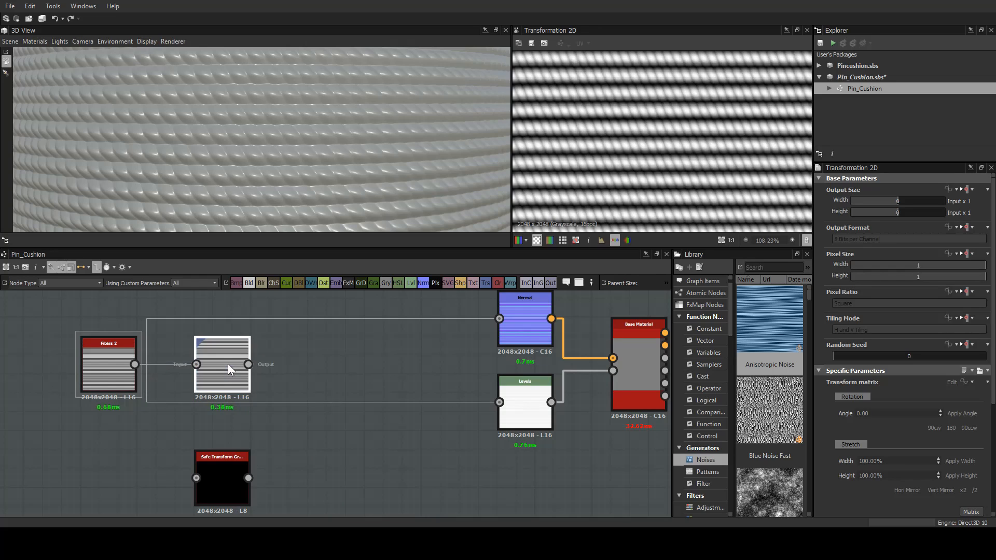
# Rotate the fiber pattern by 45 degrees in the Transformation 2D node.
pyautogui.scroll(-8, 742, 161)
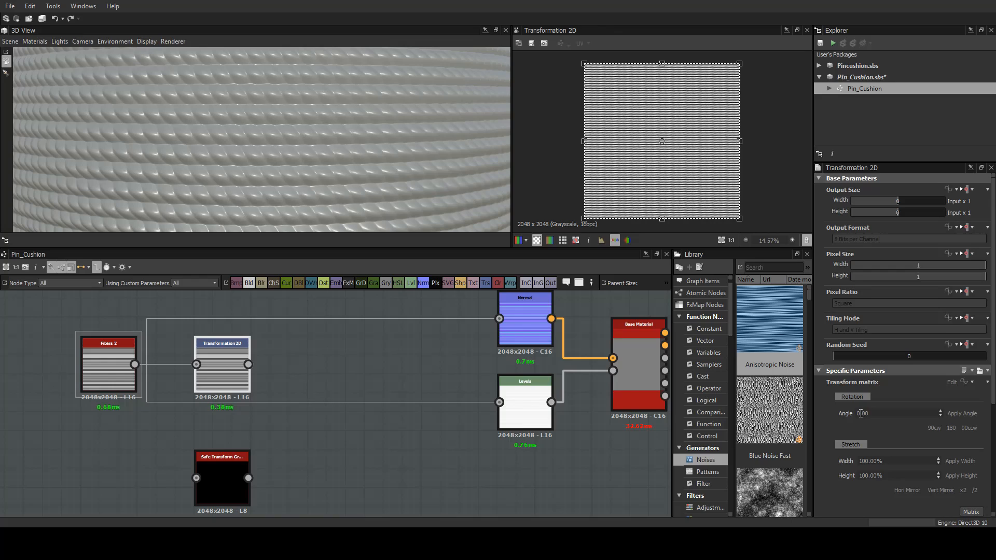
pyautogui.click(882, 415)
pyautogui.press('Delete')
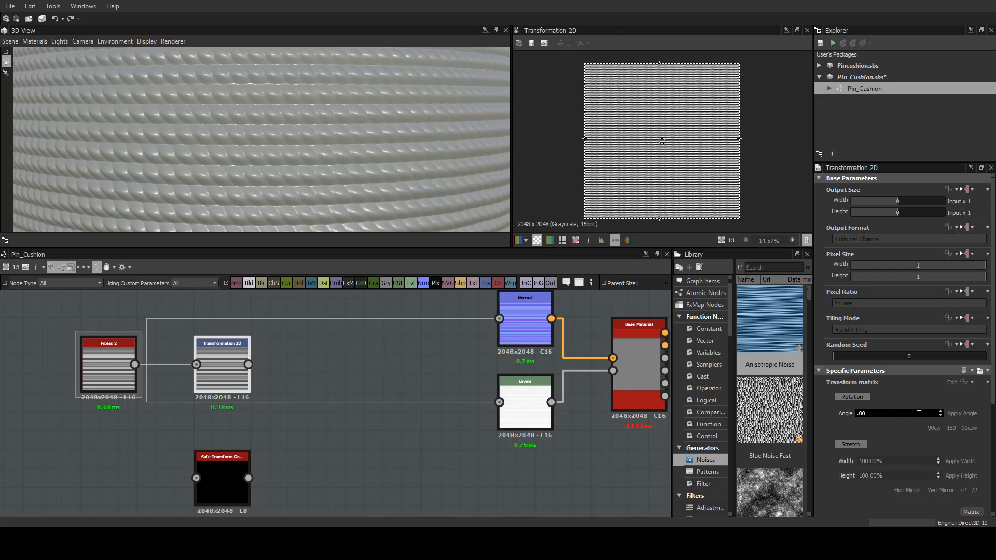
pyautogui.write('45')
pyautogui.press('Return')
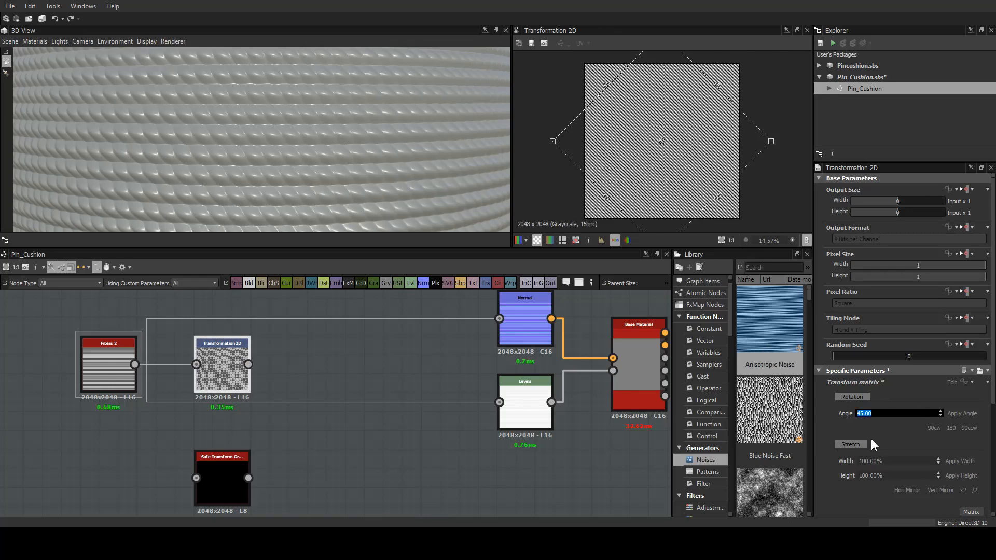
# Stretch the rotated pattern in the Transformation 2D node to 300% width and 50% height.
pyautogui.doubleClick(863, 462)
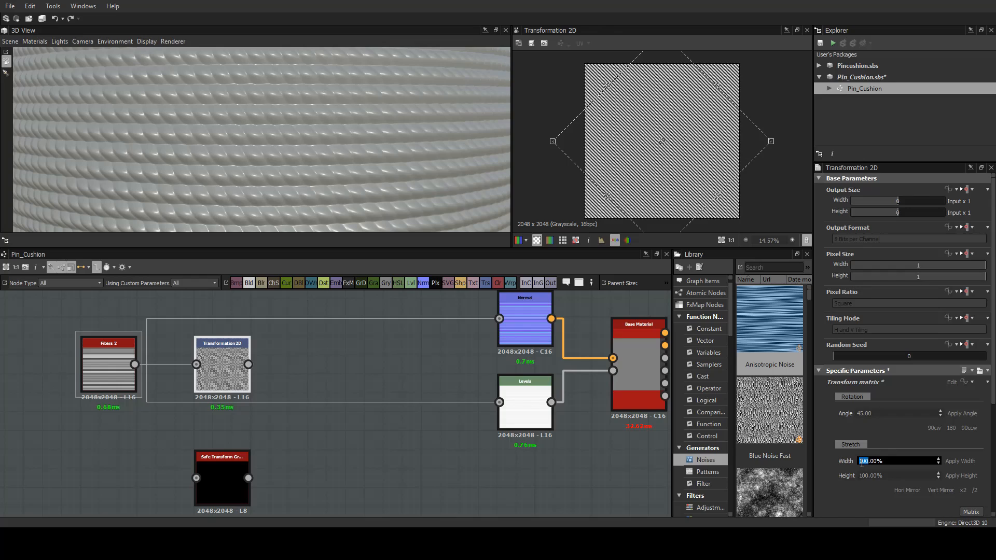
pyautogui.write('300')
pyautogui.press('Return')
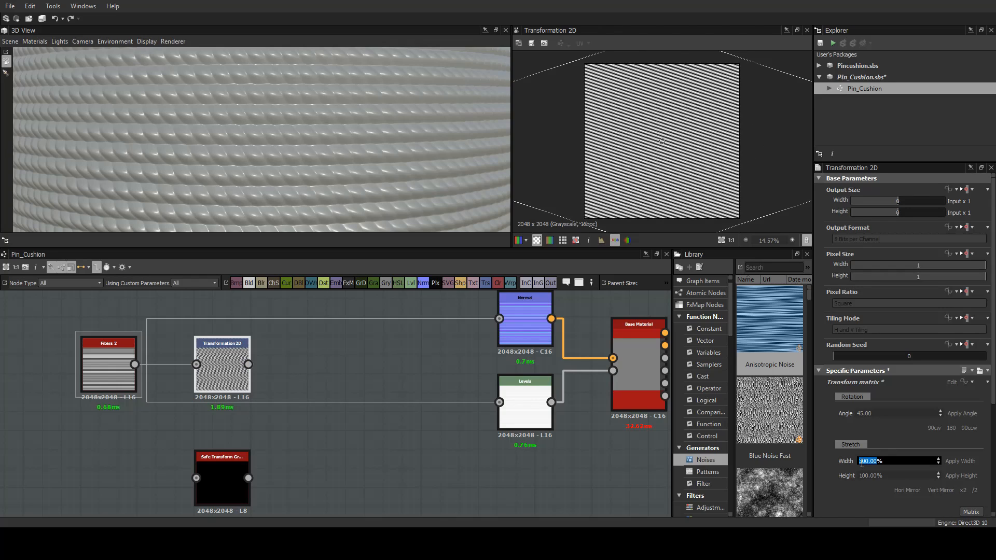
pyautogui.click(866, 474)
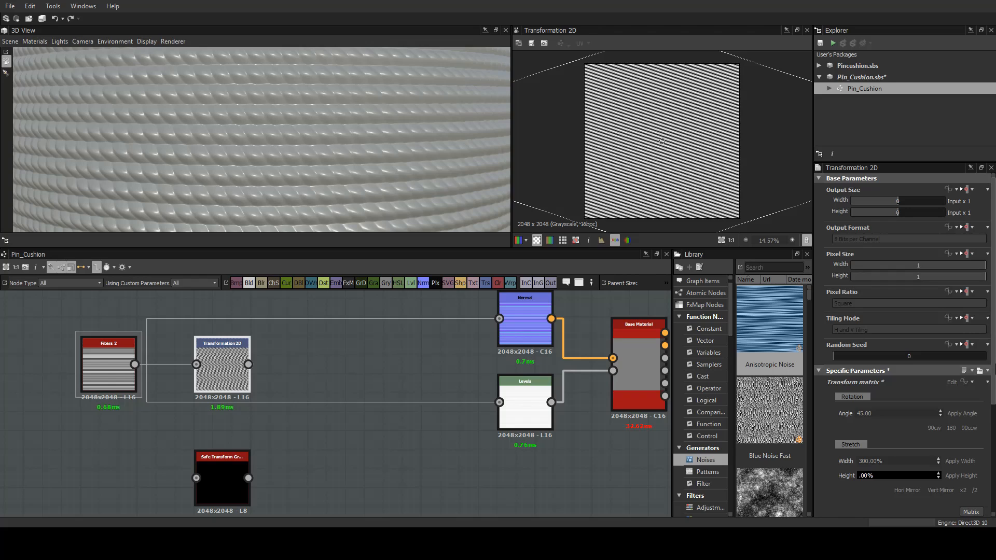
pyautogui.write('50')
pyautogui.press('Return')
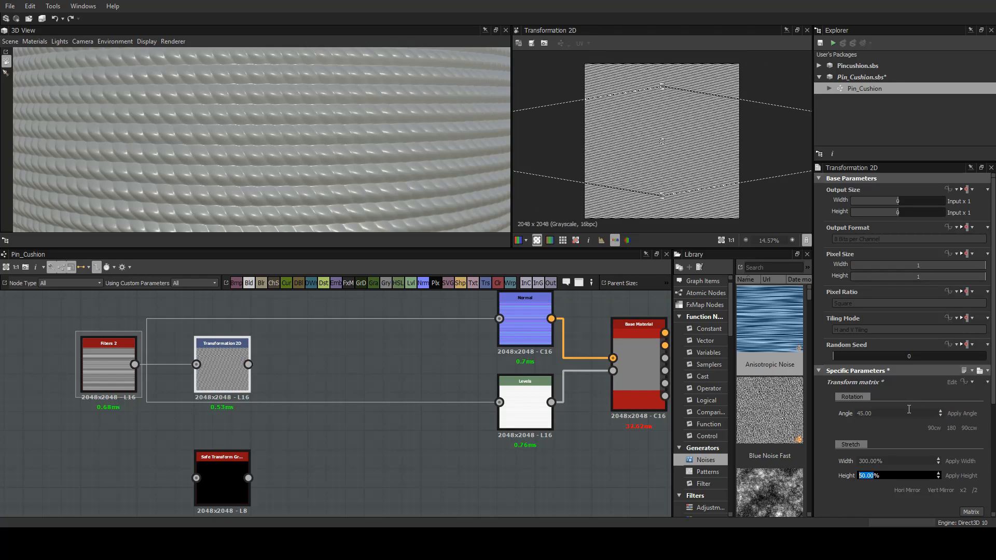
# Examine the transformed pattern's tile borders for seams using the tiled 2D preview.
pyautogui.scroll(8, 655, 166)
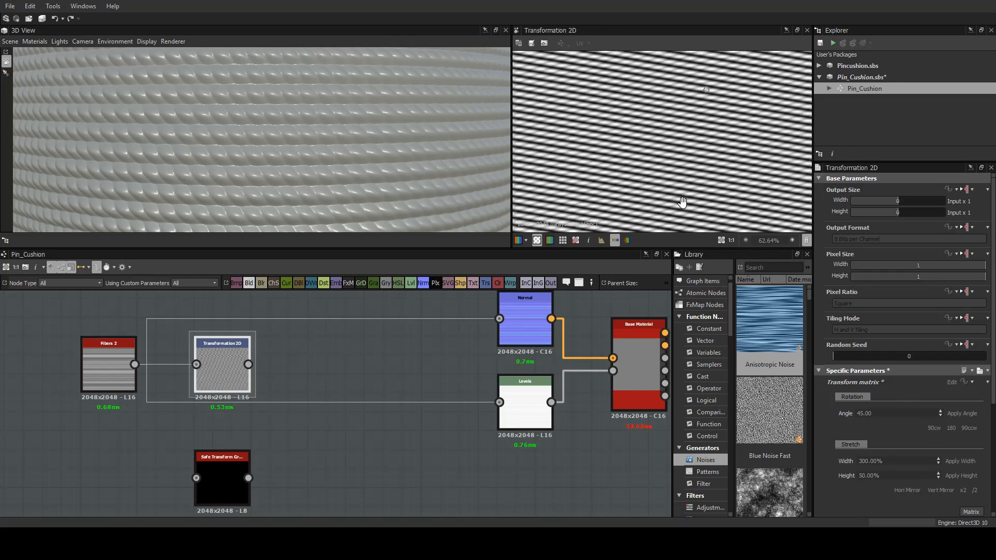
pyautogui.scroll(-5, 654, 164)
pyautogui.moveTo(578, 70); pyautogui.dragTo(629, 156, button='middle')
pyautogui.press('space')
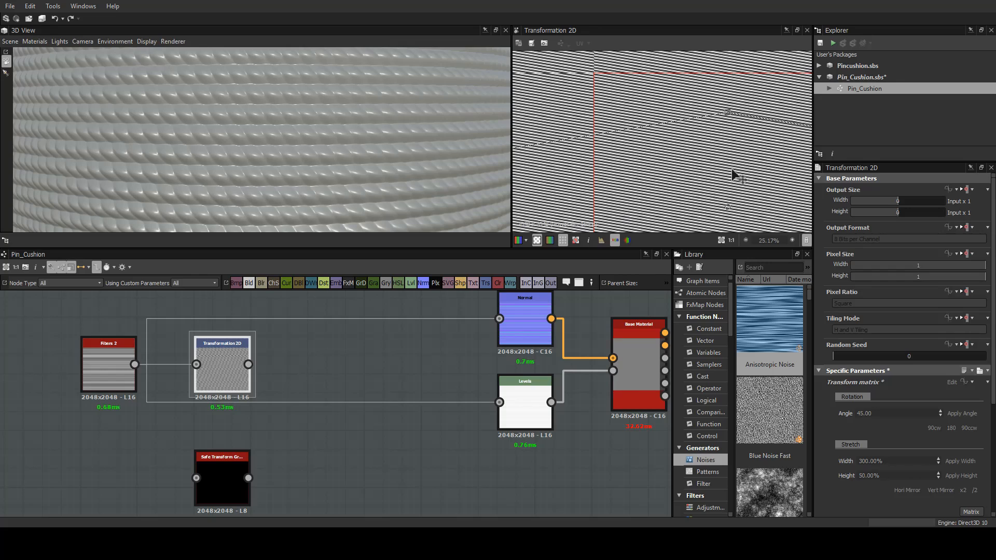
pyautogui.scroll(3, 576, 171)
pyautogui.scroll(2, 581, 171)
pyautogui.scroll(3, 605, 161)
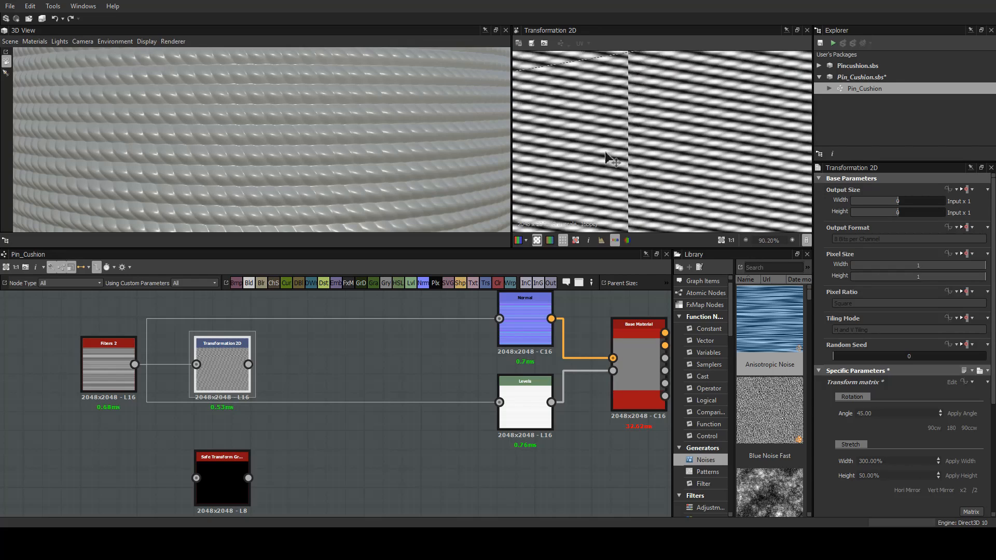
pyautogui.scroll(-12, 631, 140)
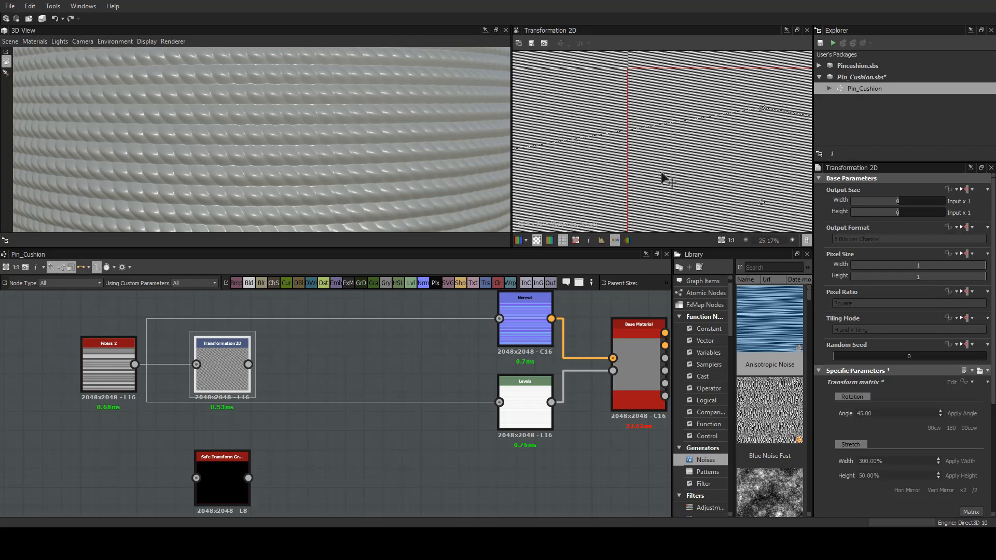
pyautogui.press('space')
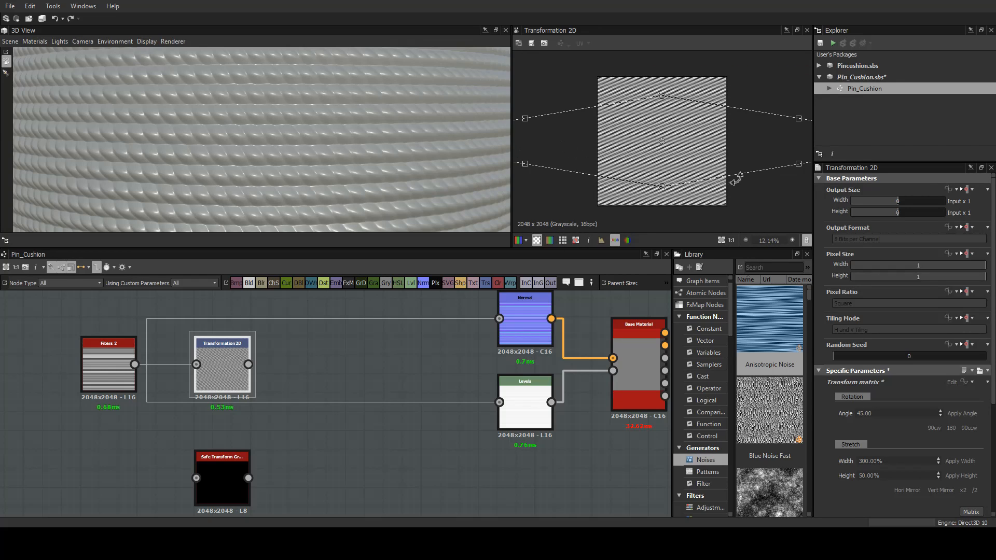
# Preview the Normal node's output, reopen the Transformation 2D node, and delete it from the graph.
pyautogui.click(419, 361)
pyautogui.doubleClick(537, 322)
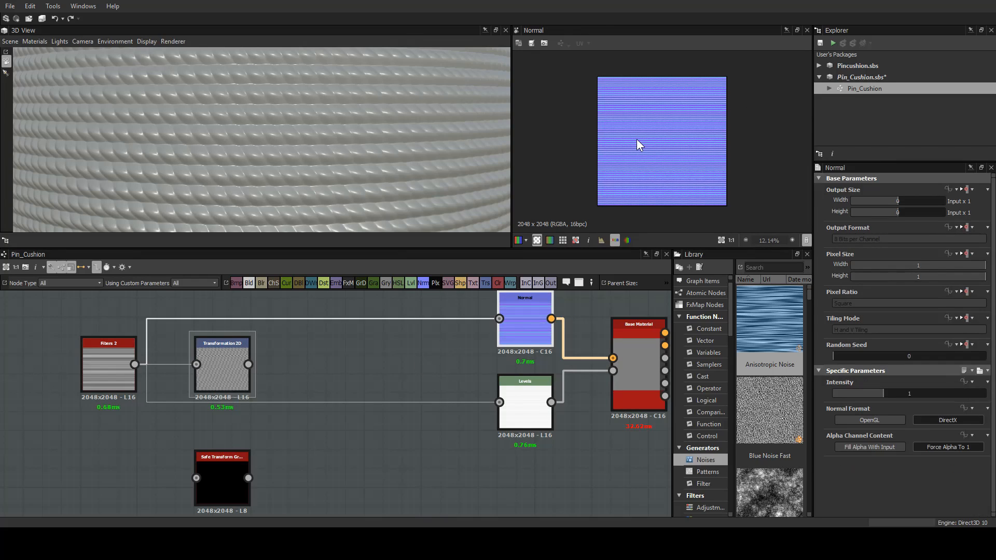
pyautogui.doubleClick(219, 367)
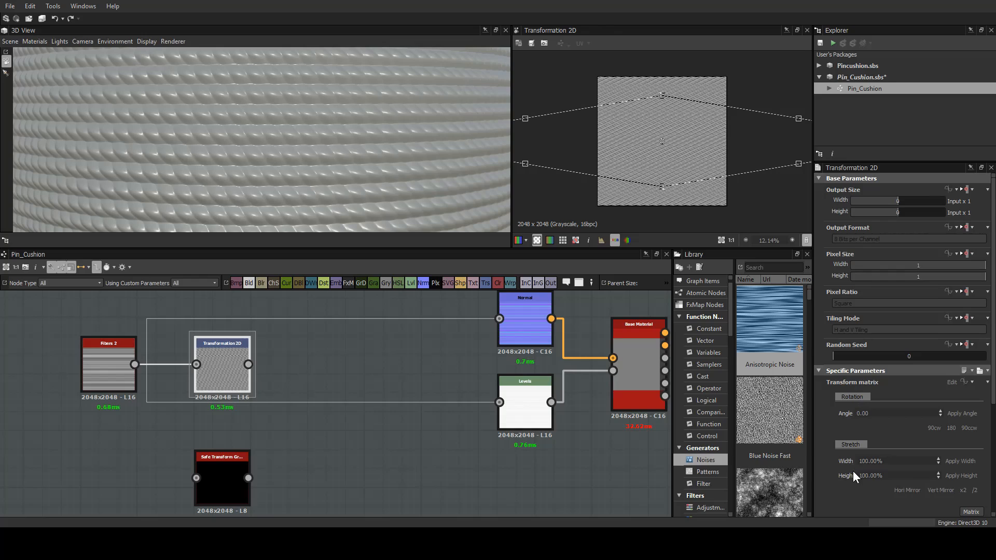
pyautogui.scroll(-1, 854, 470)
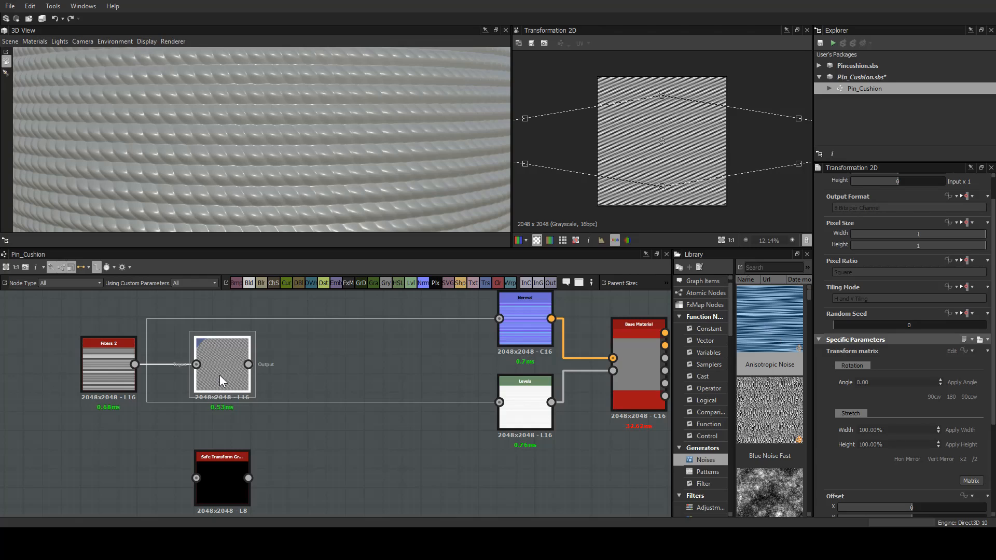
pyautogui.press('Delete')
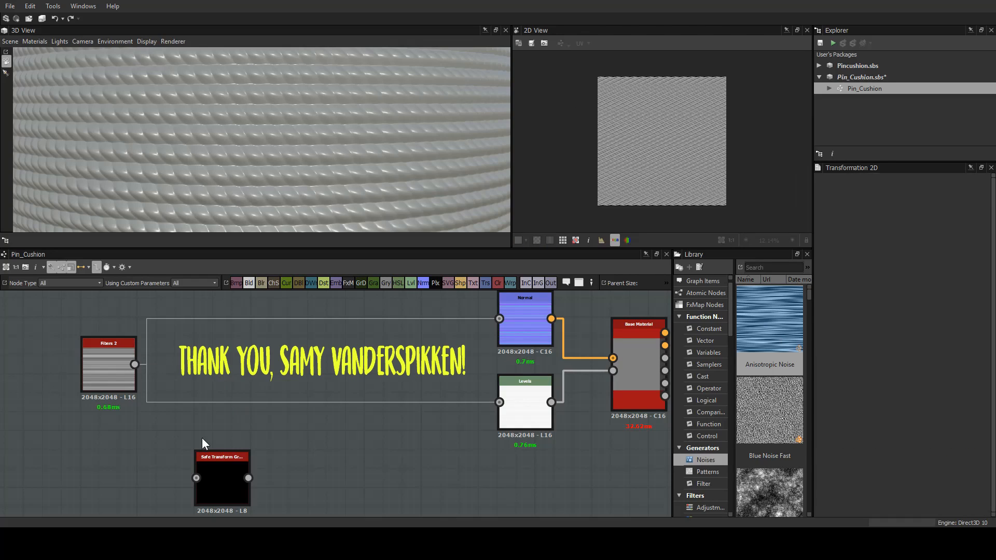
# Place the Safe Transform Grayscale node beside Fibers 2 and feed it with the Fibers 2 output.
pyautogui.moveTo(222, 477); pyautogui.dragTo(224, 364)
pyautogui.doubleClick(224, 357)
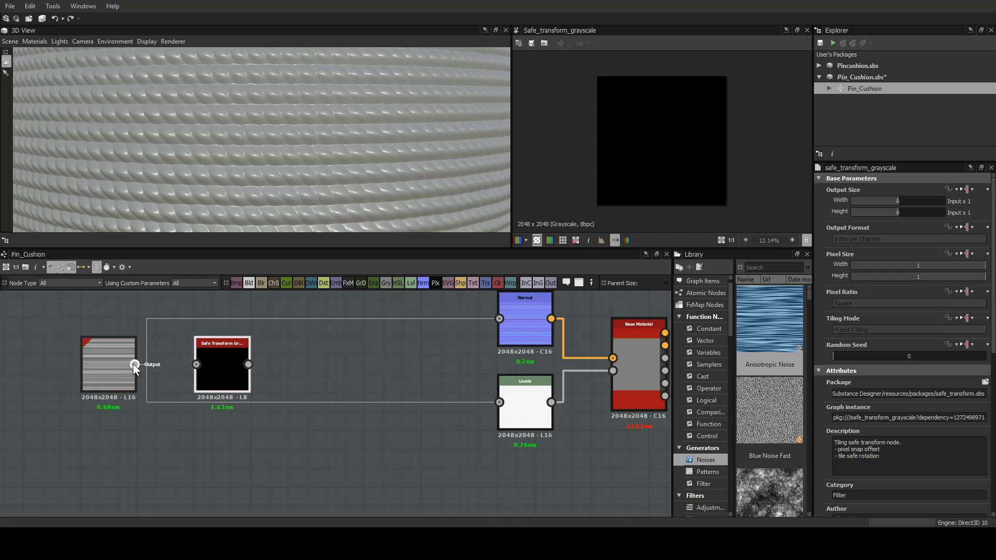
pyautogui.moveTo(135, 364); pyautogui.dragTo(211, 364)
# Set the Safe Transform Grayscale node's Tile to 7 and inspect the denser pattern up close.
pyautogui.scroll(-5, 896, 380)
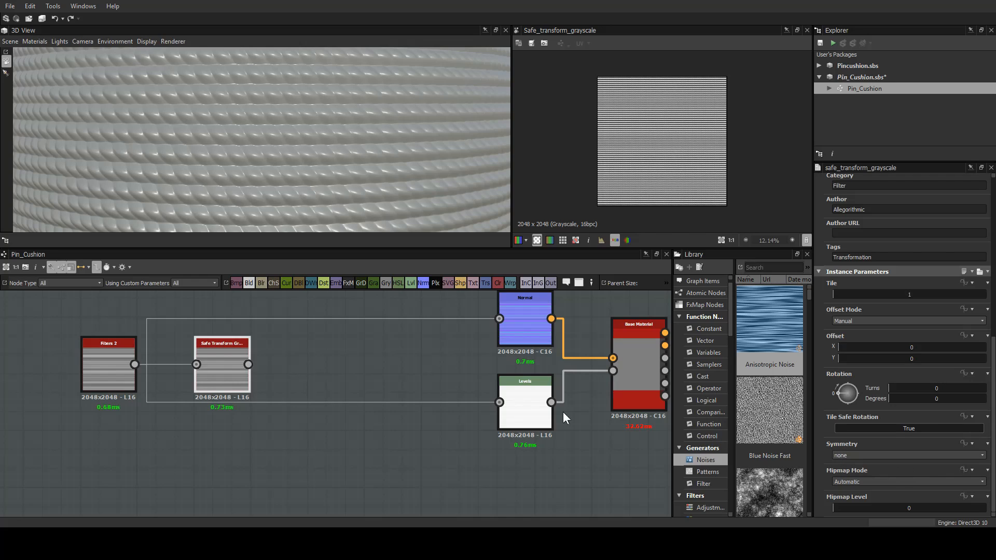
pyautogui.scroll(3, 312, 372)
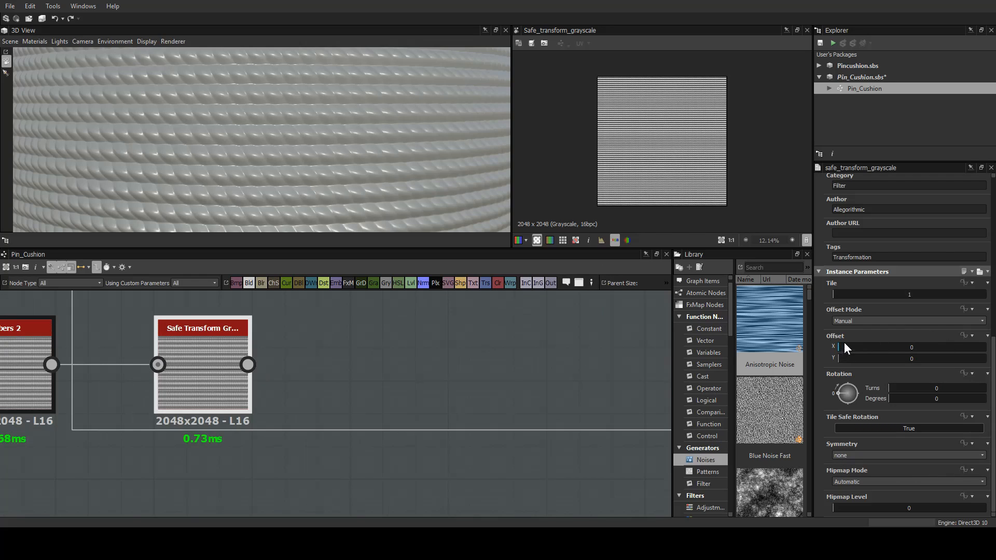
pyautogui.moveTo(845, 291); pyautogui.dragTo(892, 289)
pyautogui.scroll(5, 673, 132)
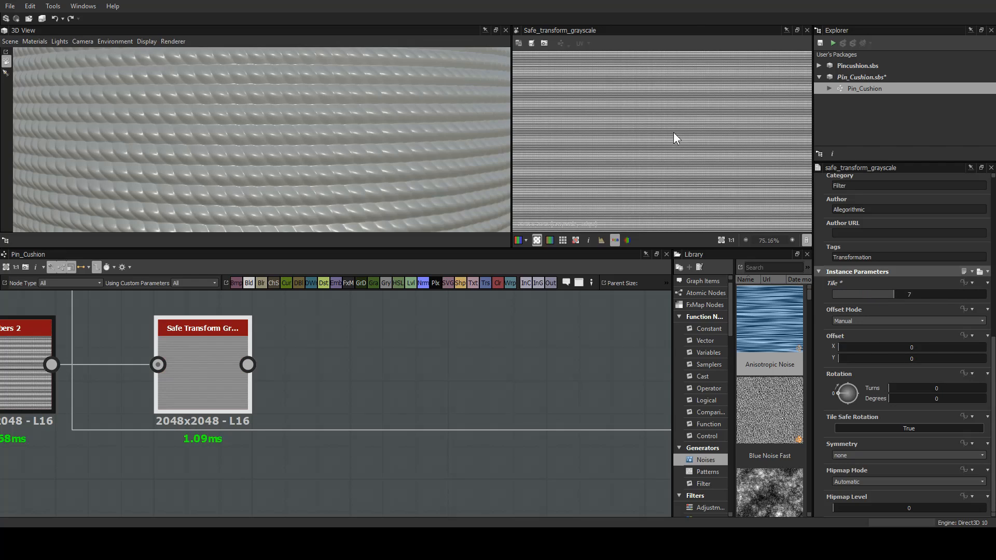
pyautogui.scroll(6, 674, 132)
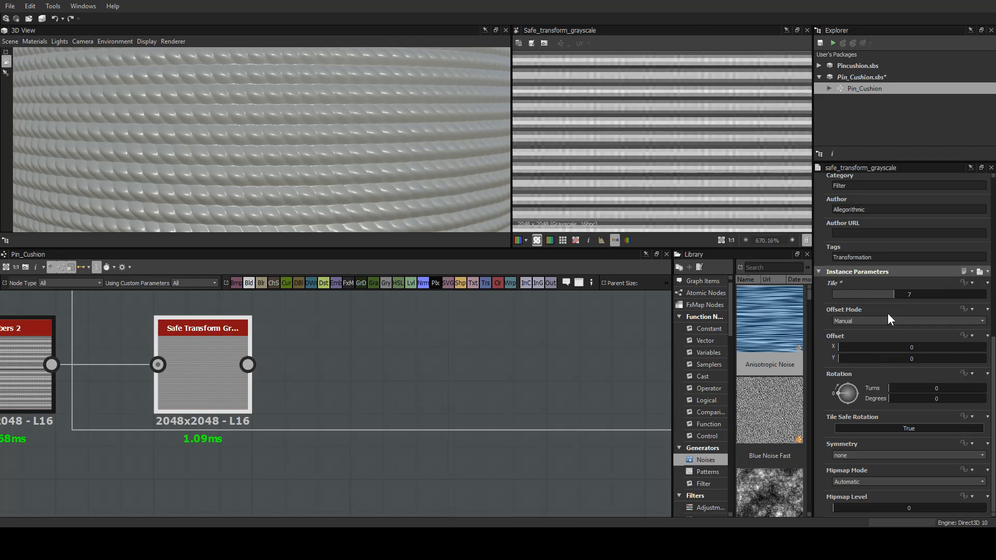
# Set the Safe Transform Grayscale node's Tile to 1 and try a rotation of 108 degrees on the pattern.
pyautogui.moveTo(892, 292); pyautogui.dragTo(839, 287)
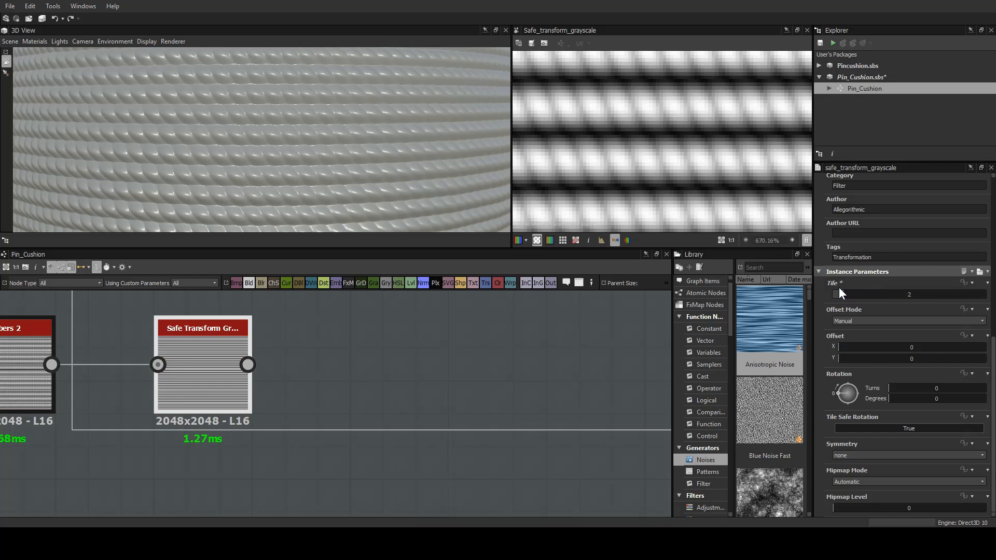
pyautogui.moveTo(892, 397); pyautogui.dragTo(920, 393)
pyautogui.scroll(-15, 679, 187)
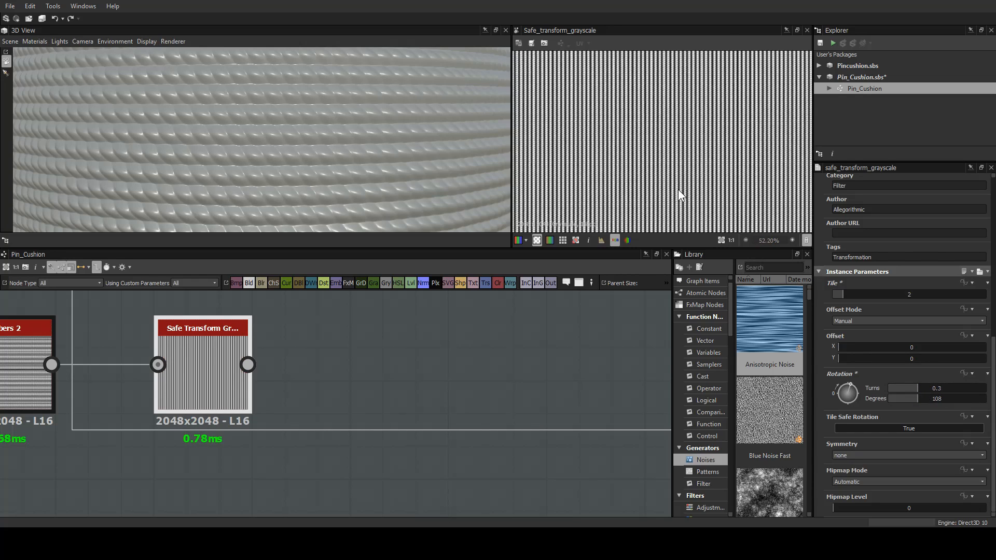
pyautogui.moveTo(857, 294); pyautogui.dragTo(798, 295)
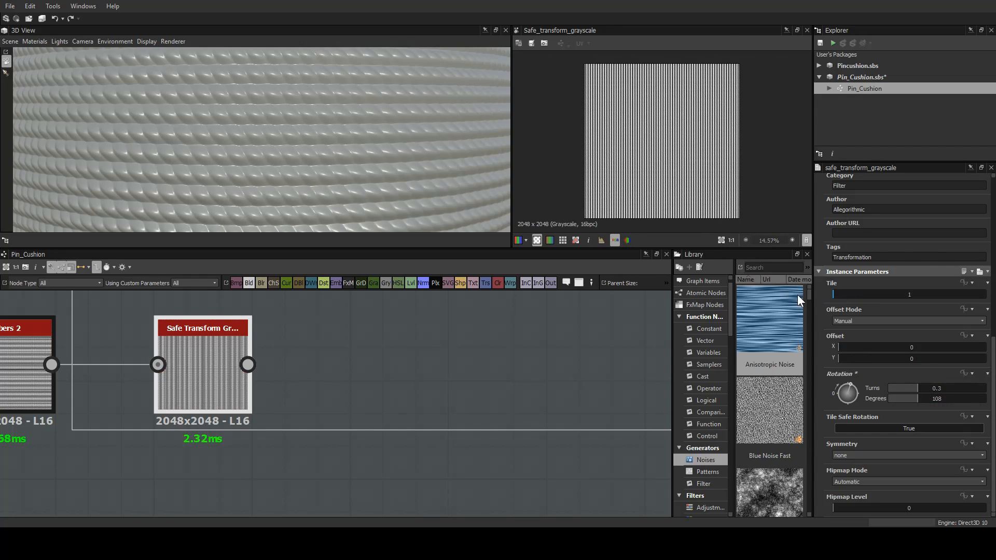
pyautogui.scroll(5, 586, 145)
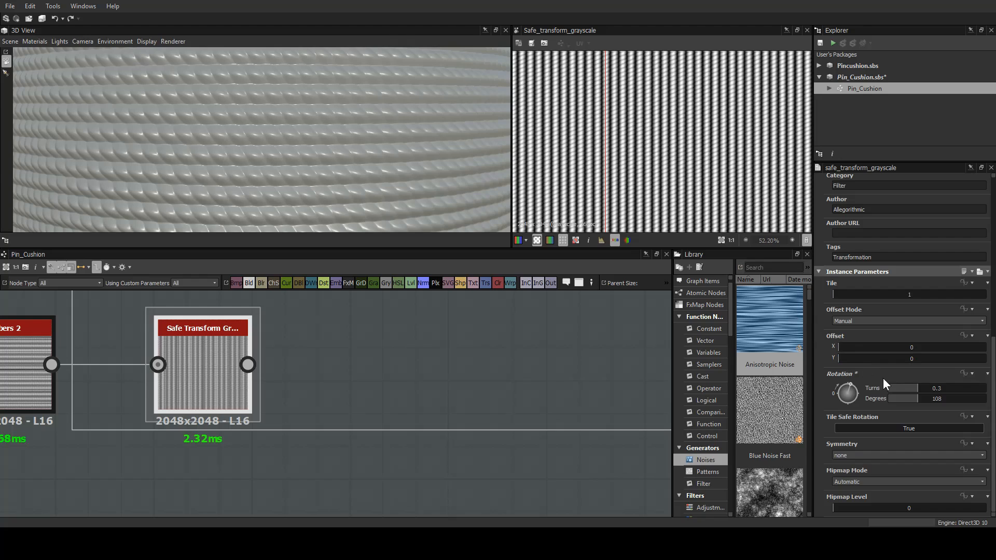
# Try a rotation of 237 degrees on the Safe Transform Grayscale node and check the tile borders for seams.
pyautogui.moveTo(918, 399); pyautogui.dragTo(952, 395)
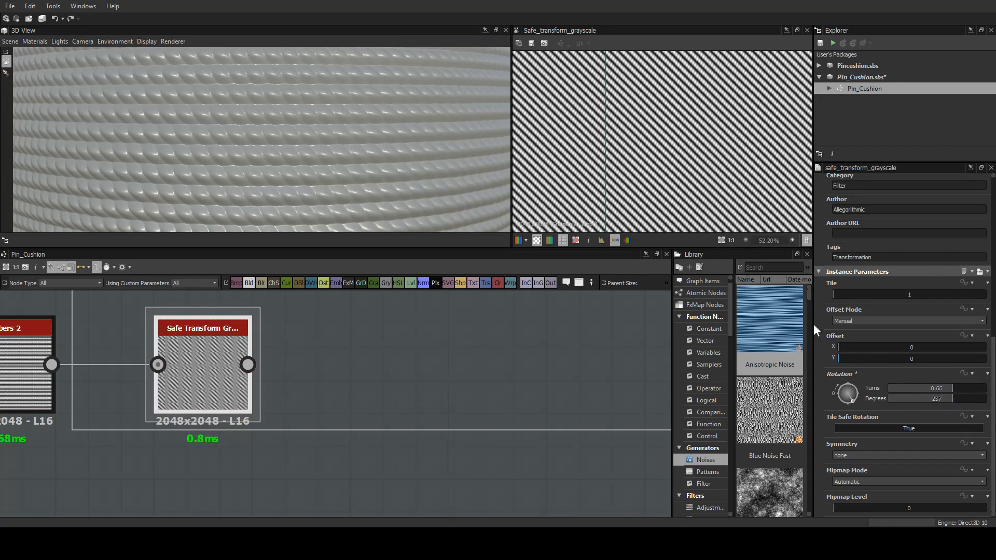
pyautogui.scroll(6, 637, 149)
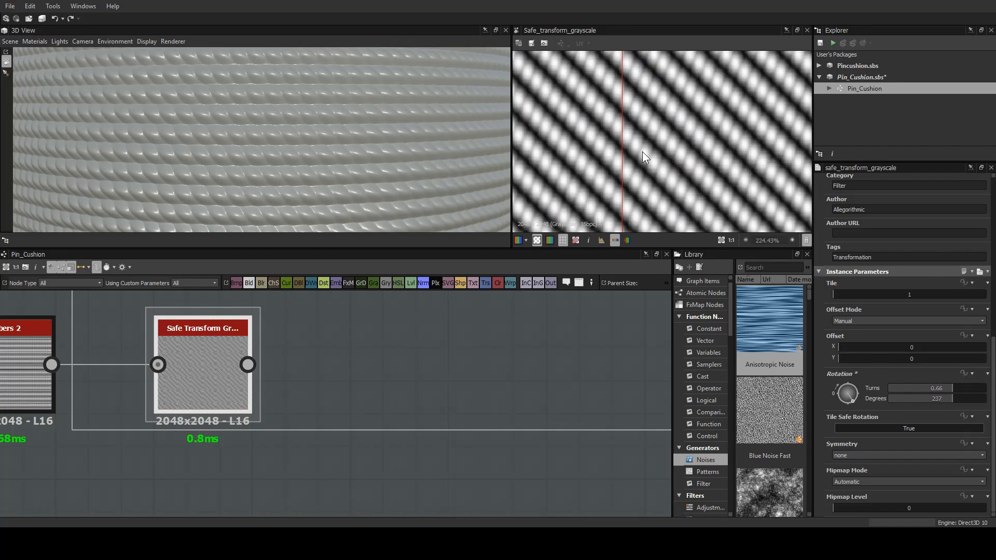
pyautogui.scroll(2, 643, 157)
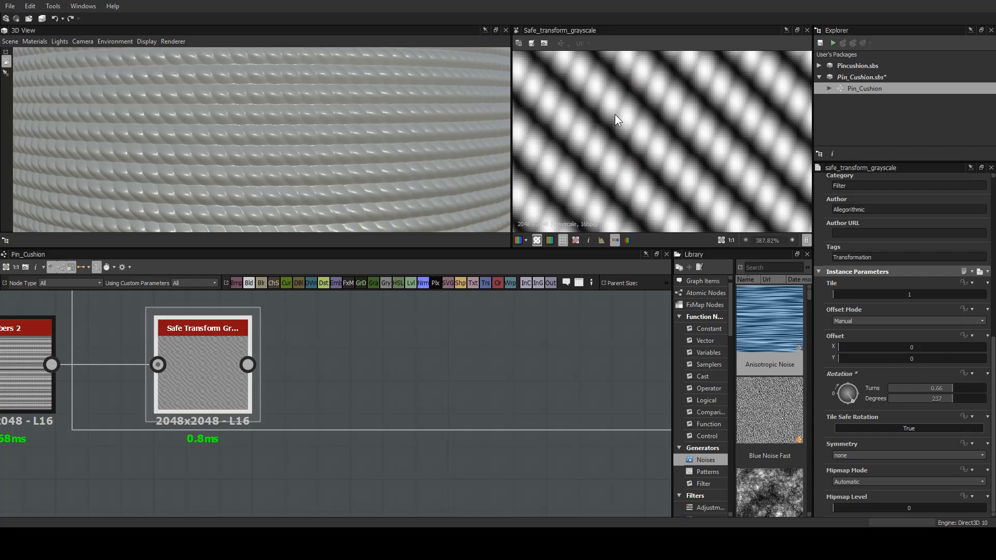
pyautogui.scroll(-15, 667, 179)
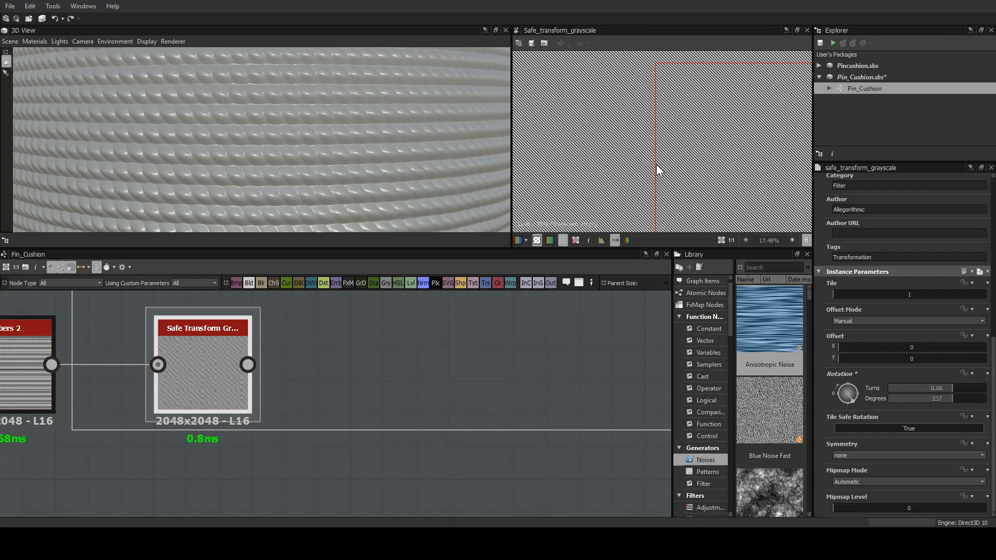
pyautogui.scroll(-1, 675, 150)
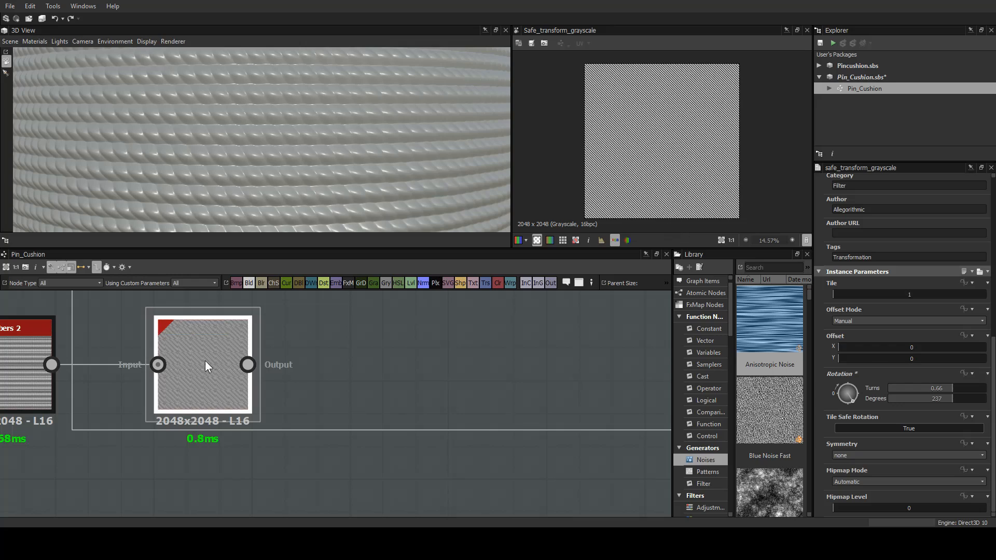
# Move the Safe Transform Grayscale node below the Fibers 2 row and set its rotation to 90 degrees.
pyautogui.moveTo(379, 360); pyautogui.dragTo(395, 409, button='middle')
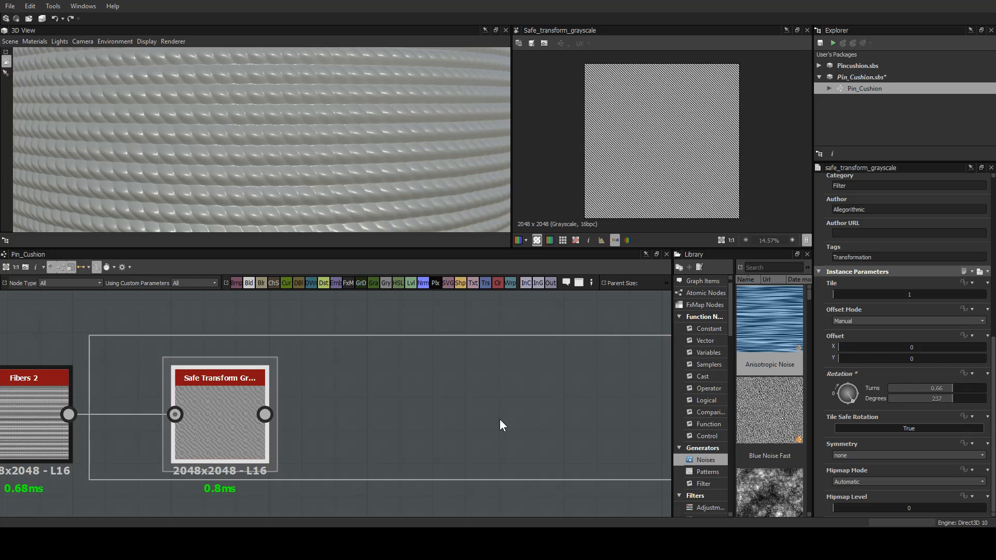
pyautogui.press('f')
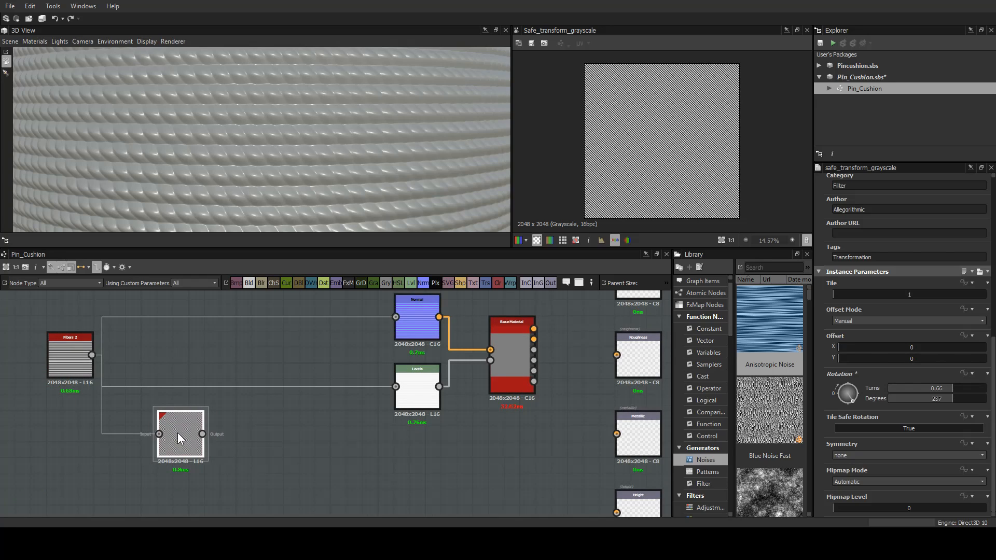
pyautogui.scroll(3, 178, 432)
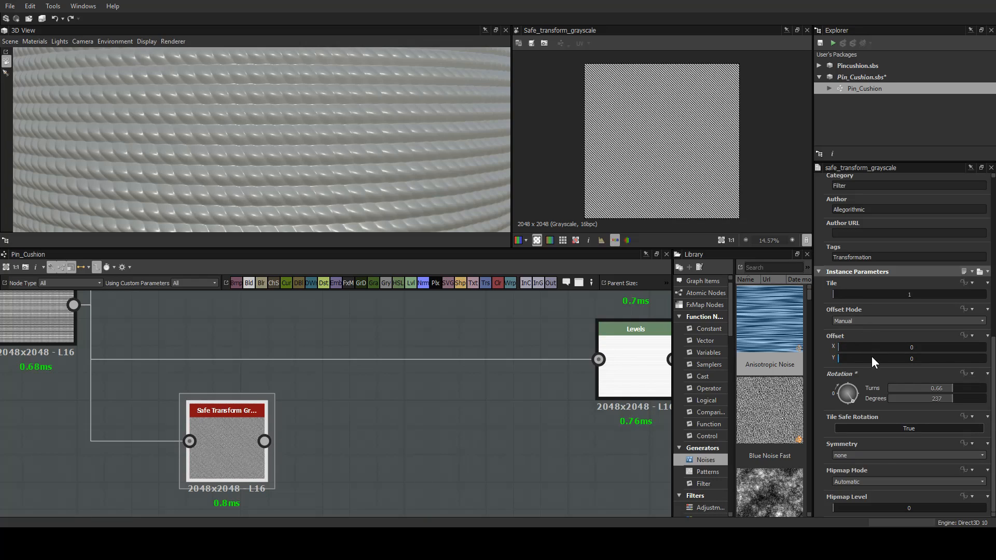
pyautogui.write('90')
pyautogui.press('Return')
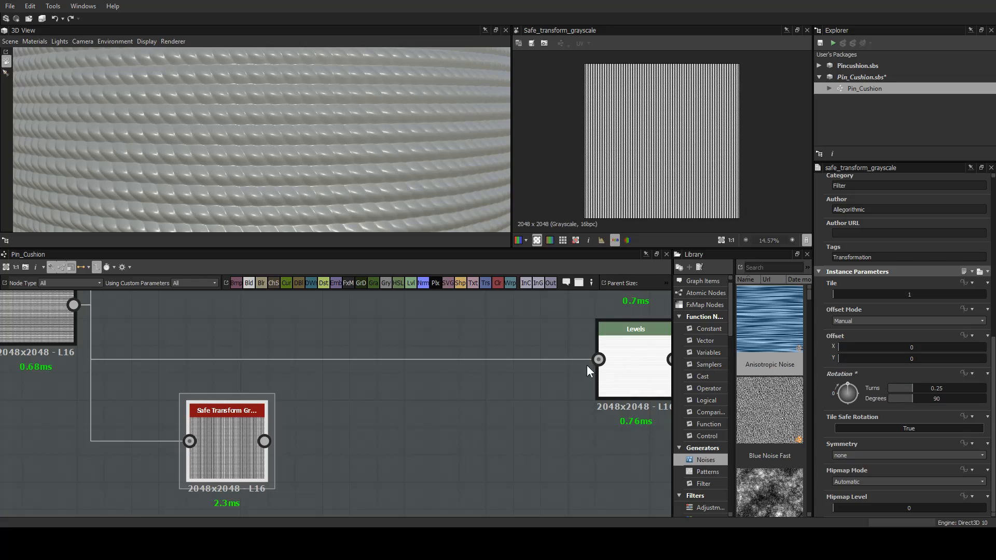
# Compare the Fibers 2 output with the rotated Safe Transform Grayscale output in the 2D preview.
pyautogui.moveTo(337, 342); pyautogui.dragTo(478, 389, button='middle')
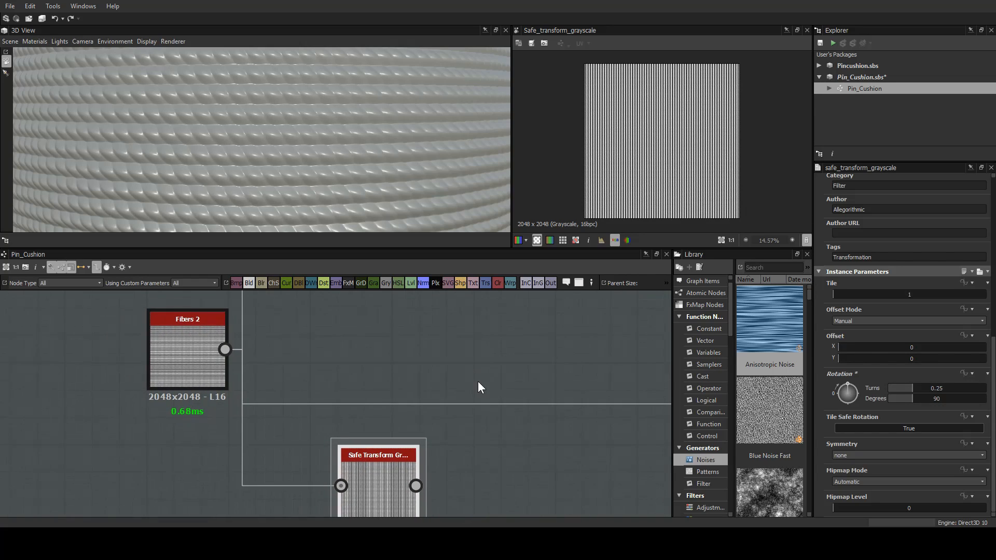
pyautogui.click(169, 363)
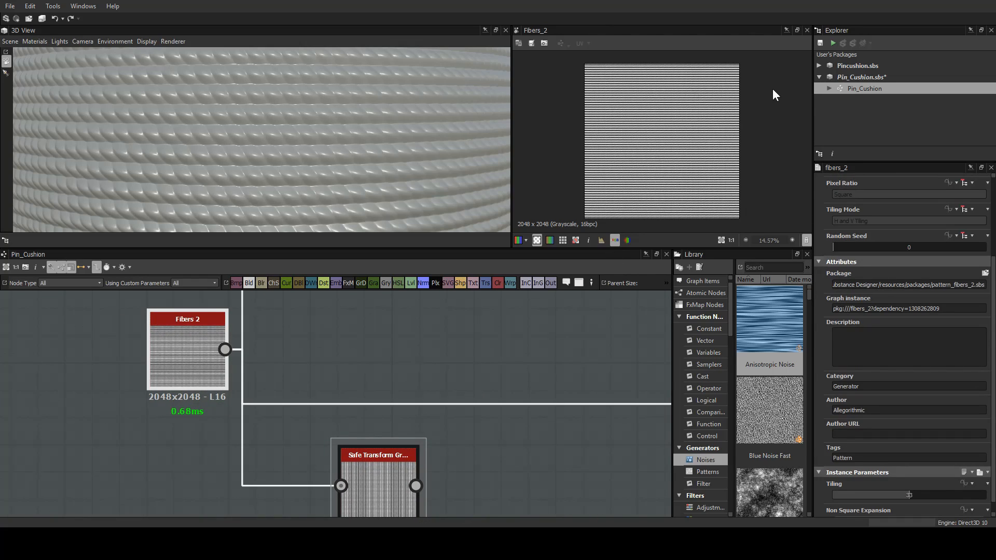
pyautogui.scroll(8, 634, 164)
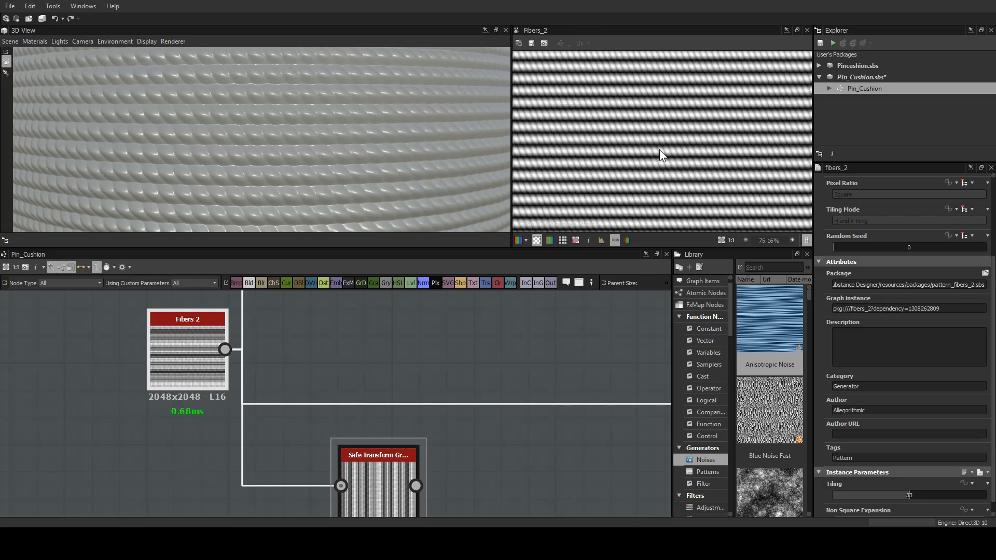
pyautogui.doubleClick(372, 478)
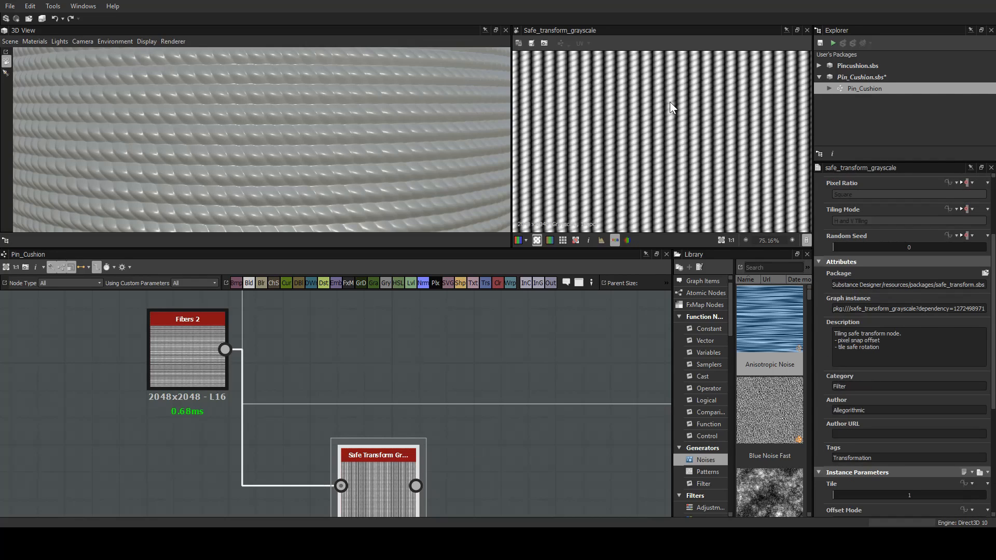
# Add a Blend node beside Fibers 2, connecting Safe Transform Grayscale to its background and Fibers 2 to its foreground.
pyautogui.scroll(-4, 318, 367)
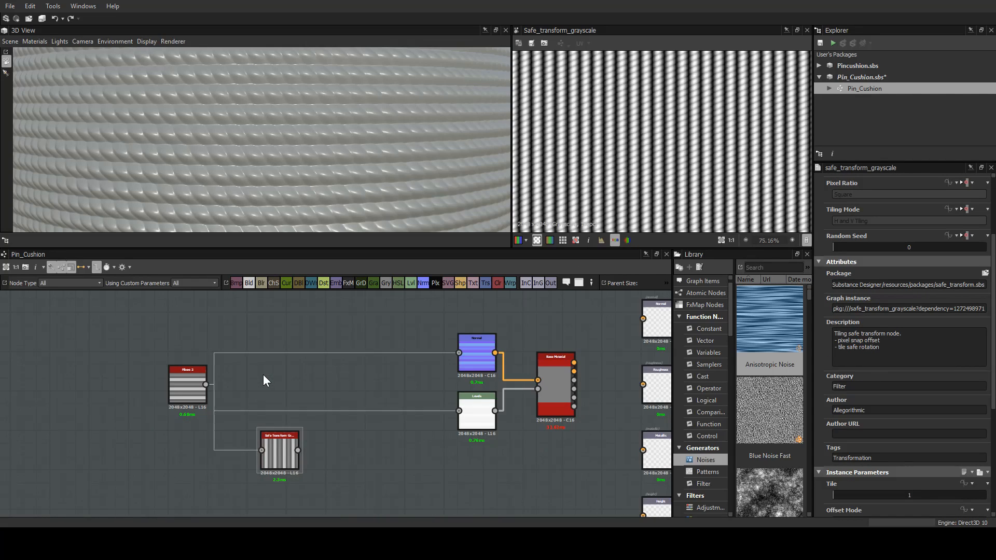
pyautogui.scroll(1, 264, 375)
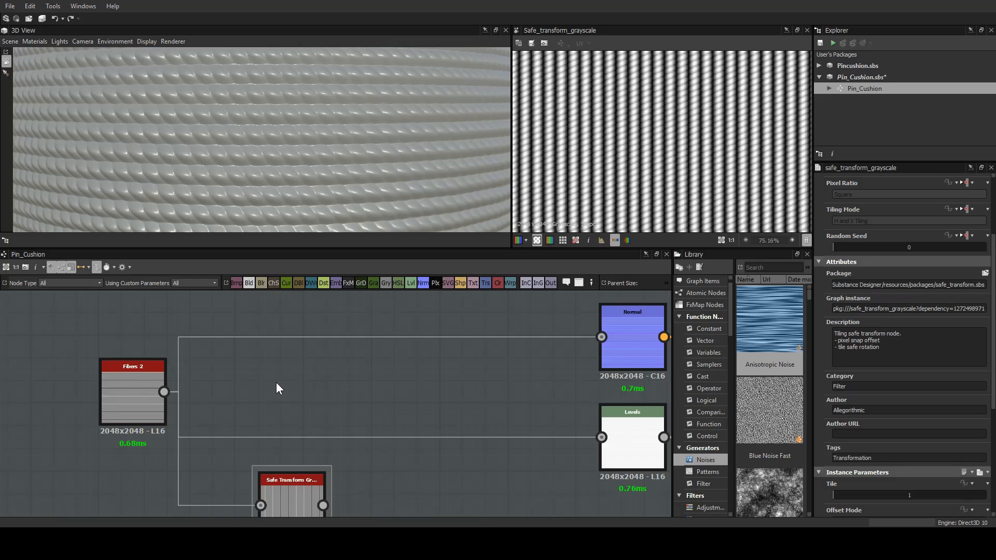
pyautogui.press('b')
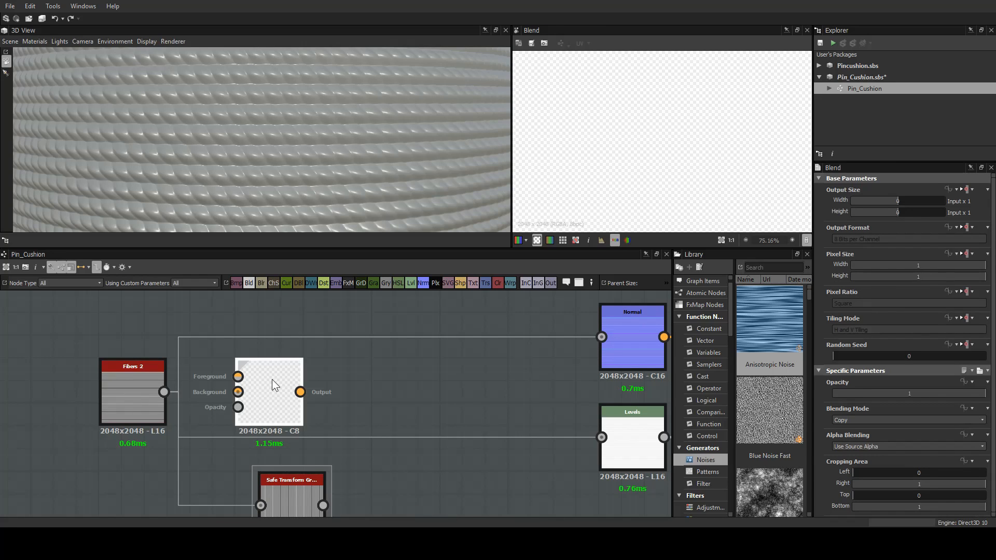
pyautogui.moveTo(272, 379); pyautogui.dragTo(368, 380)
pyautogui.moveTo(300, 409); pyautogui.dragTo(316, 354, button='middle')
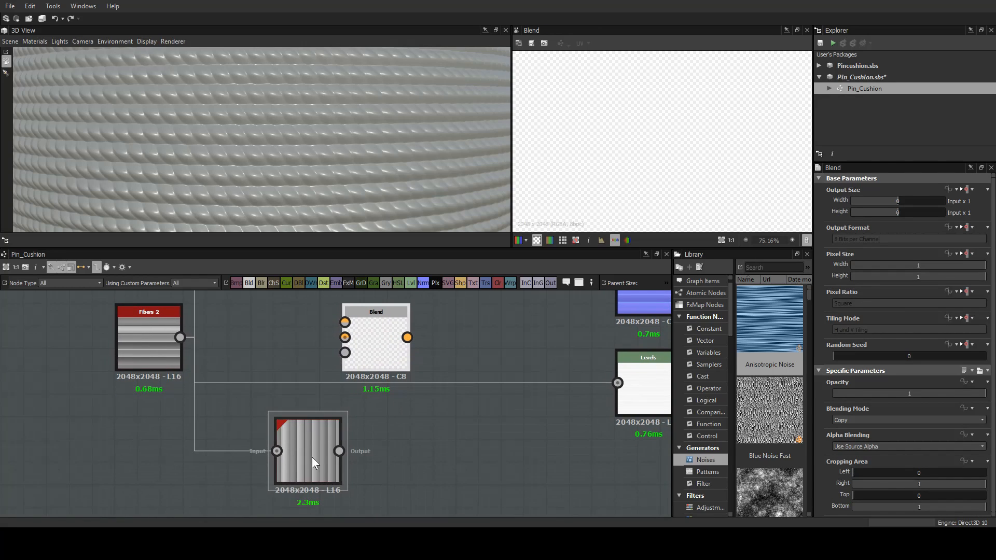
pyautogui.moveTo(312, 457); pyautogui.dragTo(241, 454)
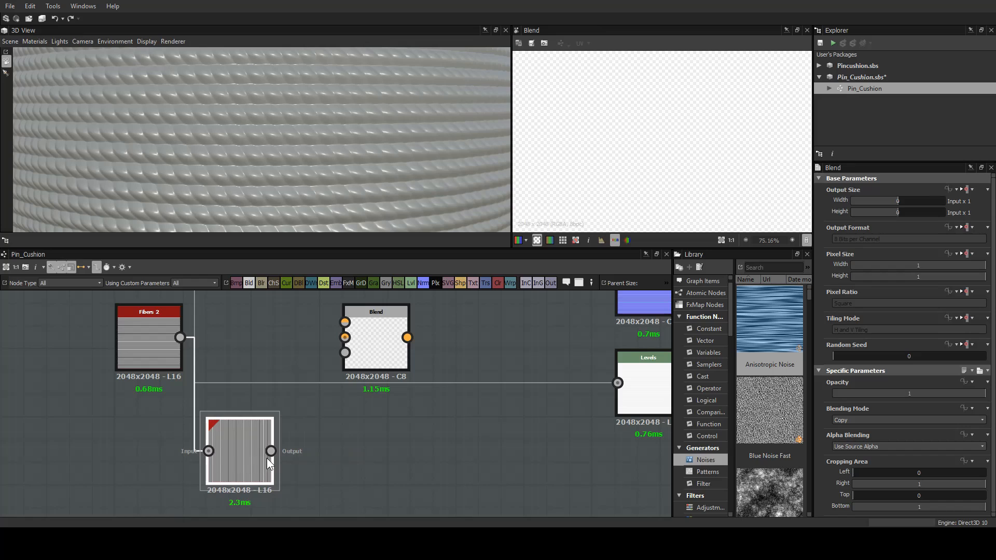
pyautogui.moveTo(271, 451); pyautogui.dragTo(339, 335)
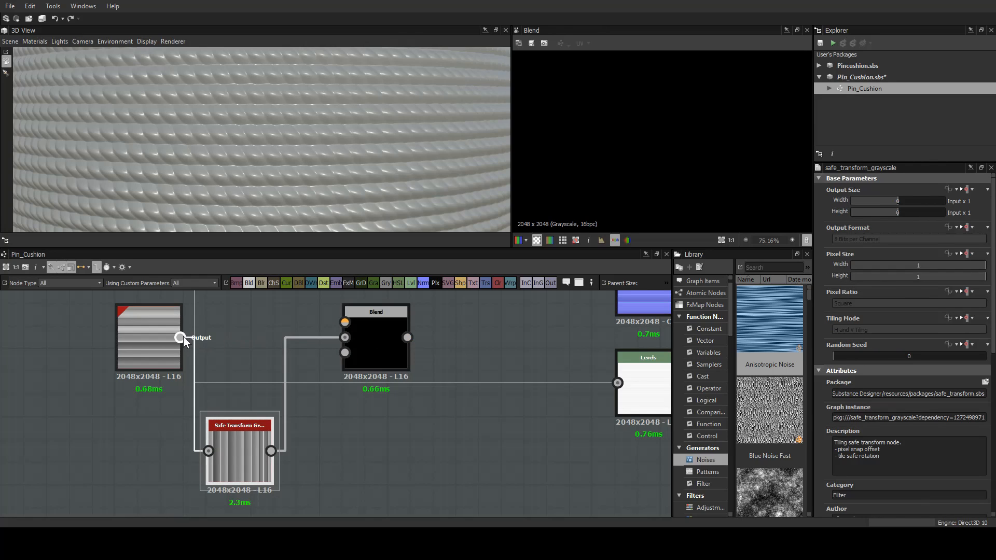
pyautogui.moveTo(180, 338); pyautogui.dragTo(345, 323)
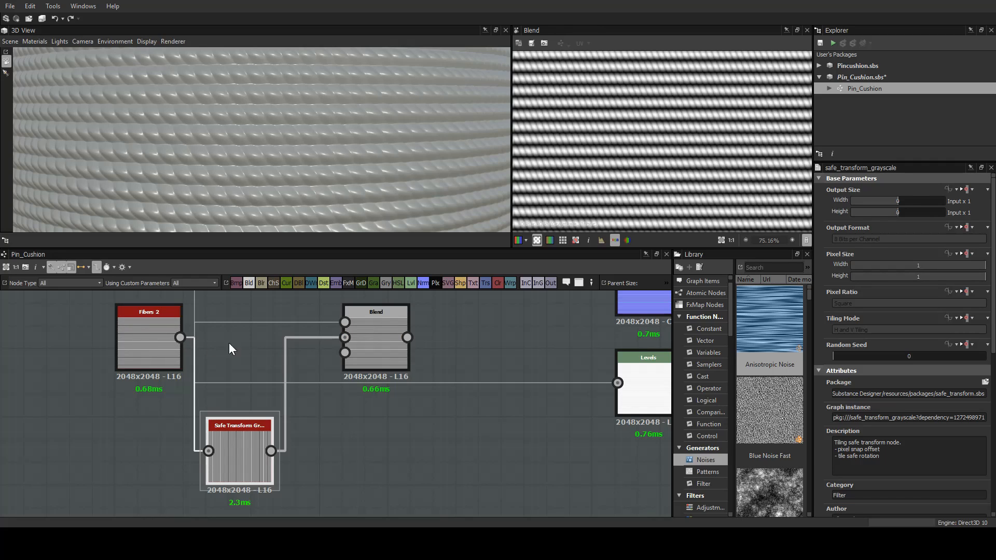
# Set the Blend node's Blending Mode to Max (Lighten) and inspect the combined pattern up close.
pyautogui.click(382, 351)
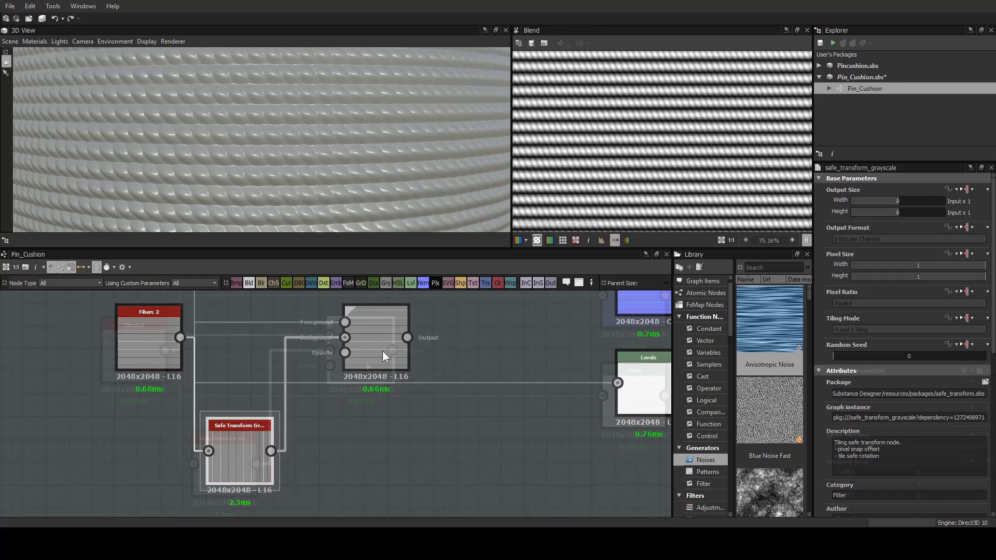
pyautogui.moveTo(382, 350); pyautogui.dragTo(365, 361, button='middle')
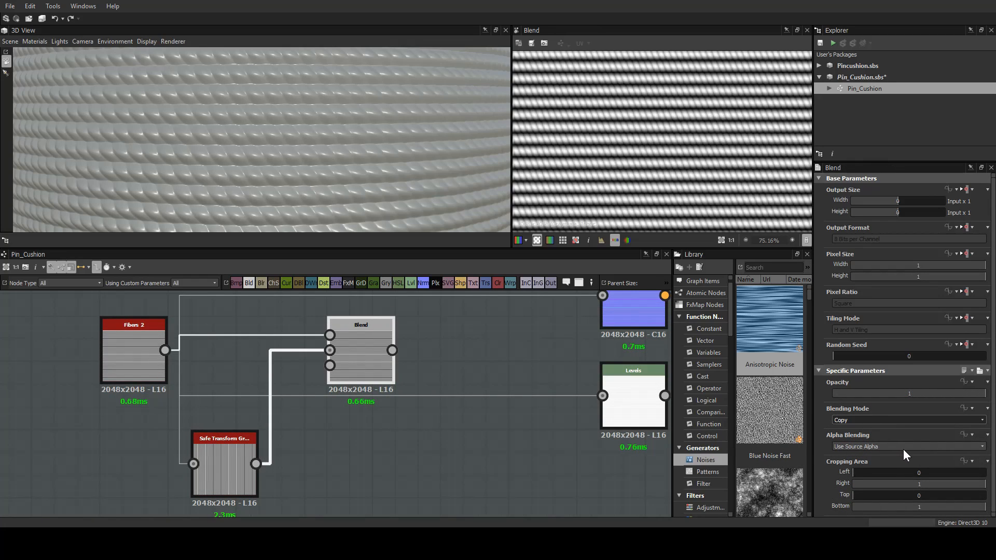
pyautogui.click(896, 459)
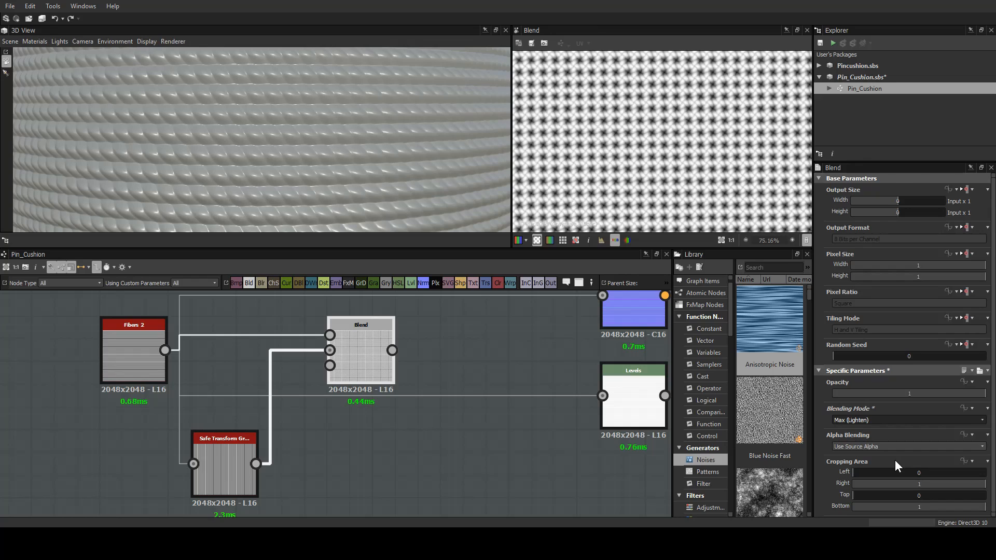
pyautogui.scroll(3, 713, 115)
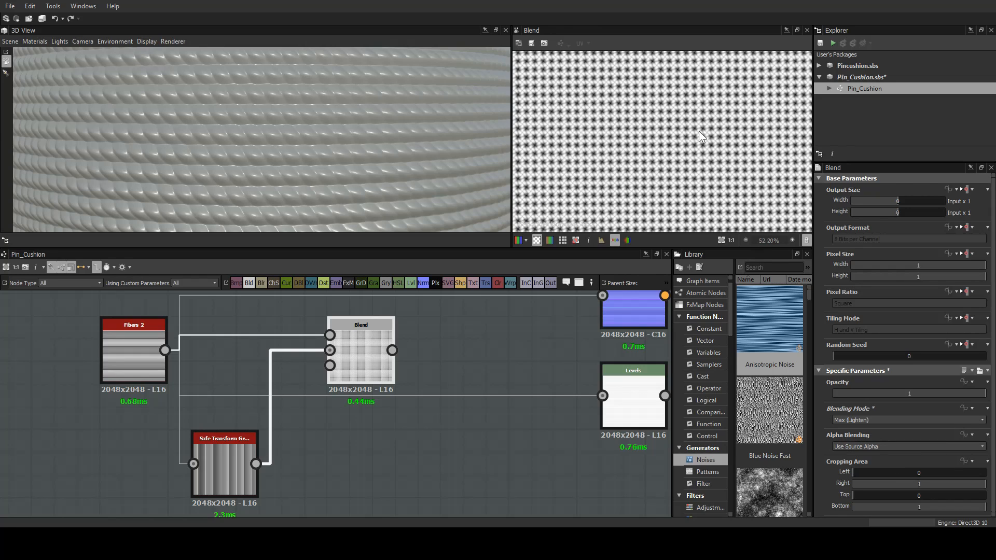
pyautogui.scroll(6, 712, 115)
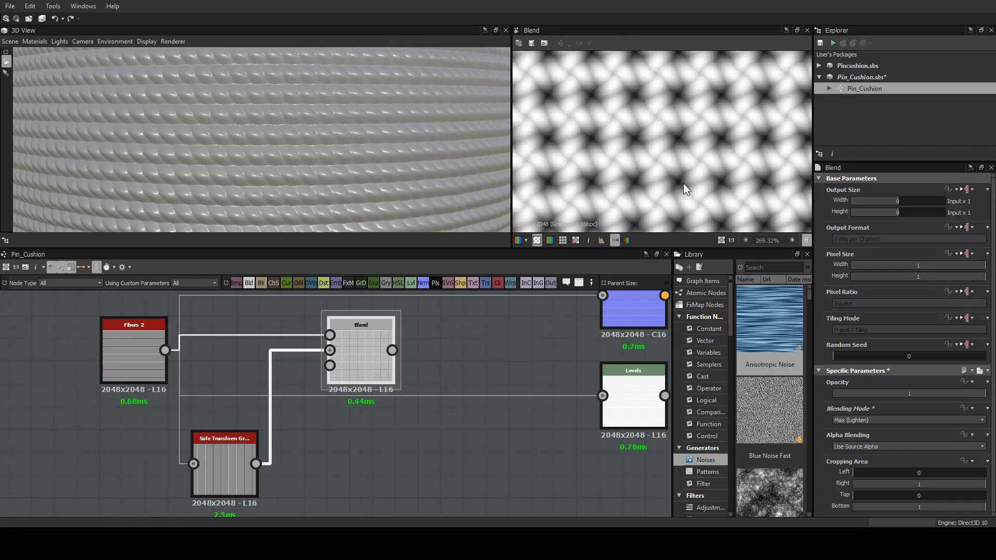
pyautogui.scroll(3, 683, 176)
pyautogui.moveTo(683, 171); pyautogui.dragTo(668, 138, button='middle')
pyautogui.moveTo(748, 145); pyautogui.dragTo(602, 148, button='middle')
pyautogui.moveTo(706, 137)
pyautogui.mouseDown(button='middle')
pyautogui.moveTo(676, 169)
pyautogui.moveTo(659, 91)
pyautogui.mouseUp(button='middle')
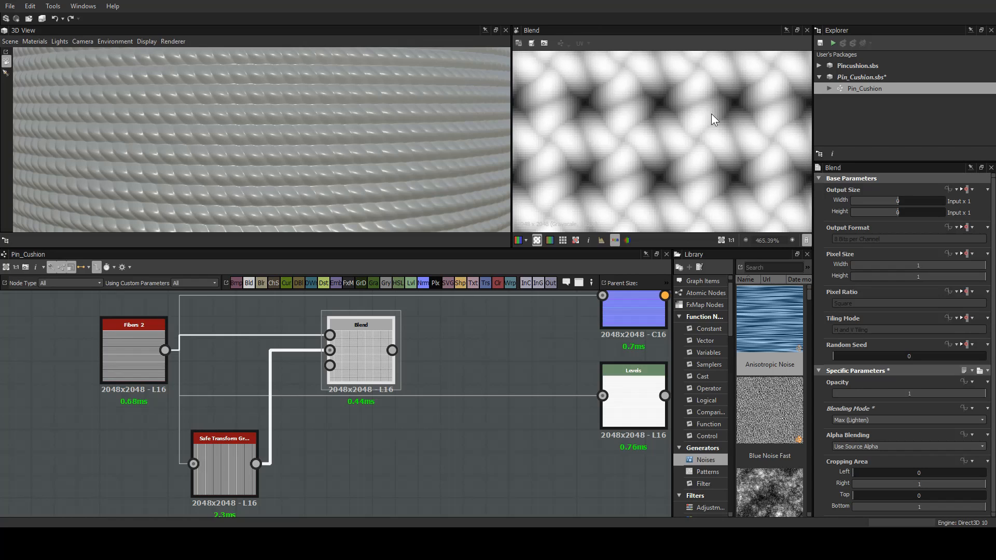
pyautogui.scroll(-12, 583, 166)
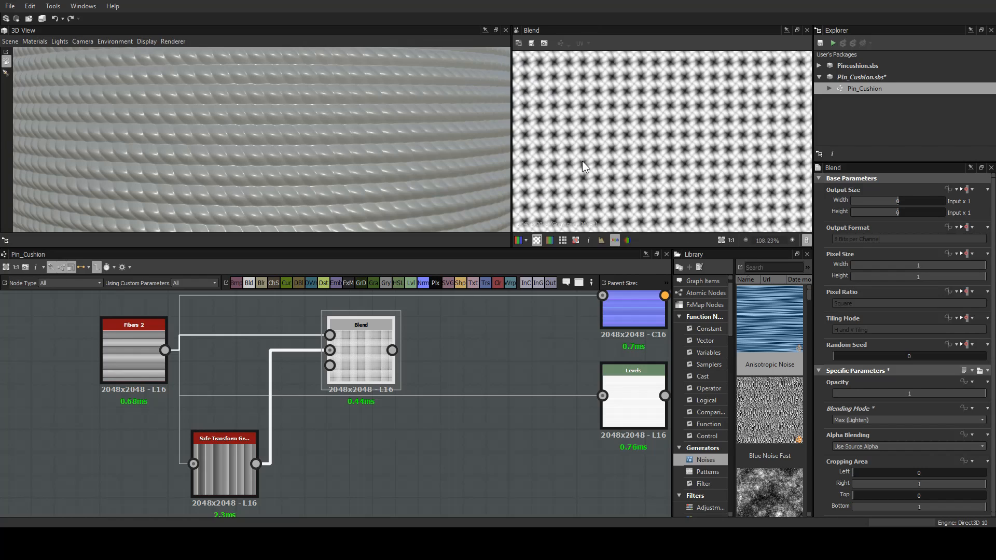
pyautogui.press('f')
# Feed the Normal and Levels nodes with the Blend output and view the whole sphere in the 3D preview.
pyautogui.scroll(1, 435, 362)
pyautogui.moveTo(435, 361); pyautogui.dragTo(340, 394, button='middle')
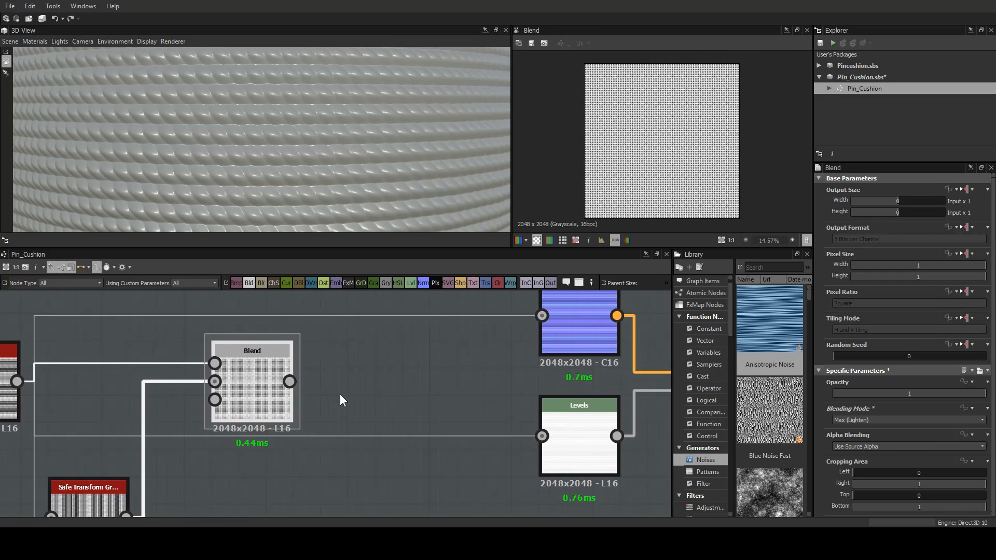
pyautogui.moveTo(290, 381); pyautogui.dragTo(542, 315)
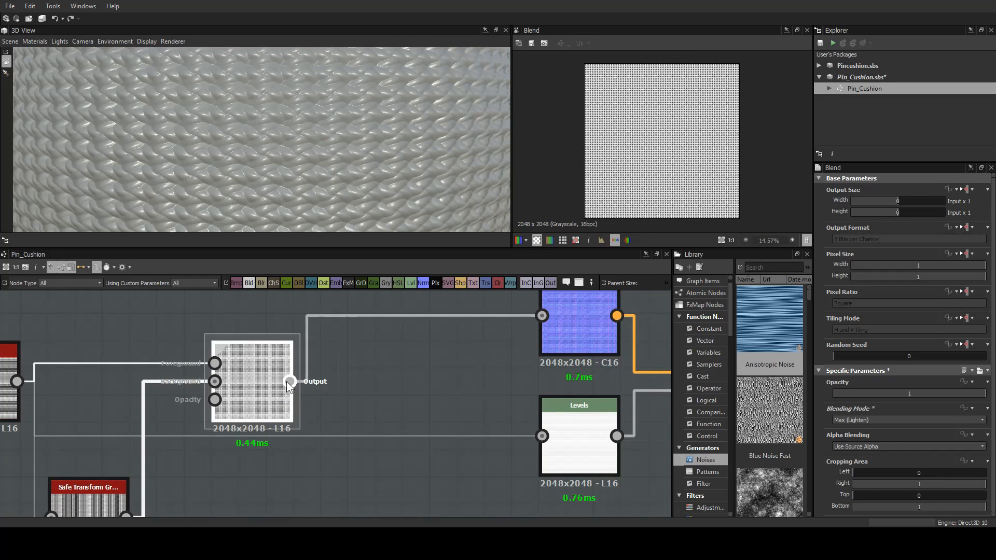
pyautogui.moveTo(289, 381); pyautogui.dragTo(541, 436)
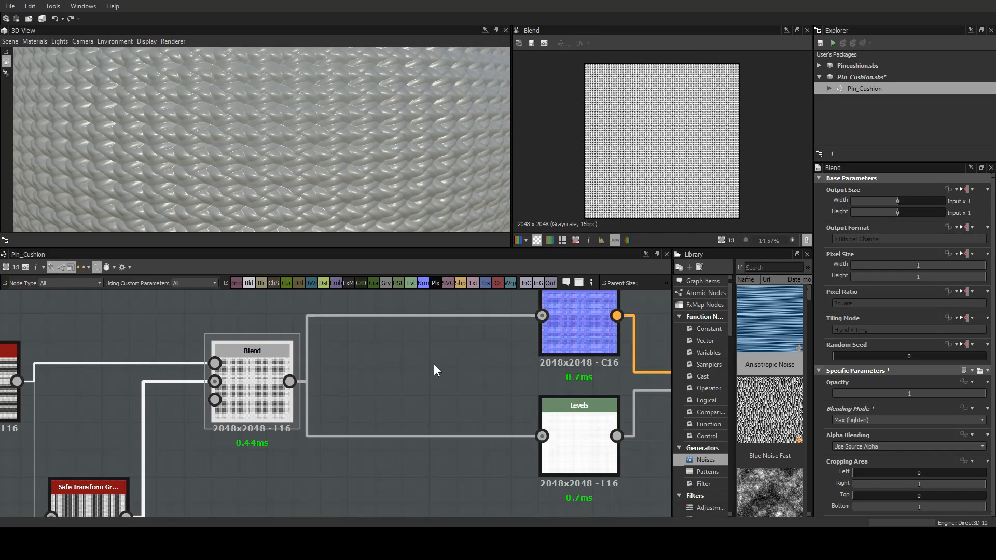
pyautogui.scroll(-10, 283, 151)
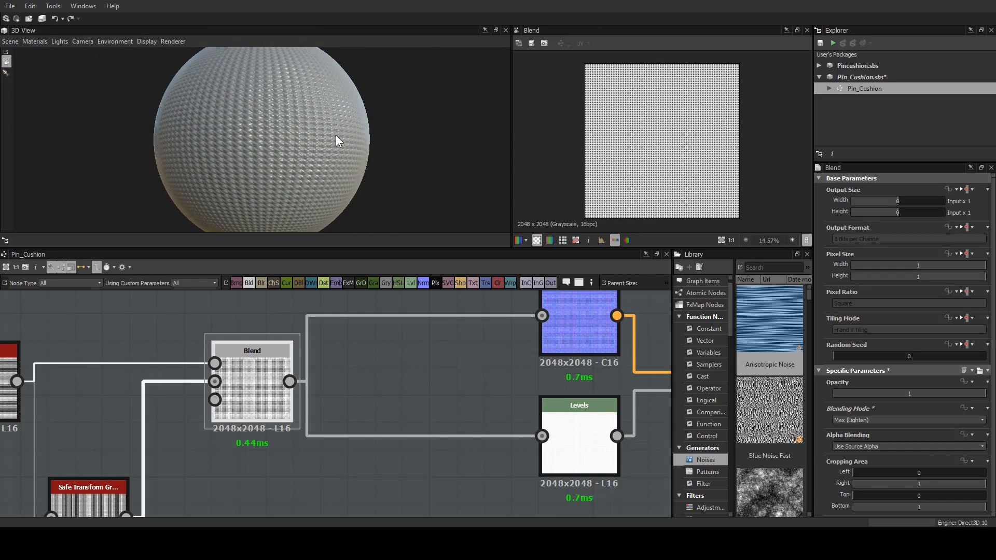
# Examine the weave on the sphere in the 3D preview, both up close and as a whole.
pyautogui.scroll(4, 283, 166)
pyautogui.scroll(6, 282, 166)
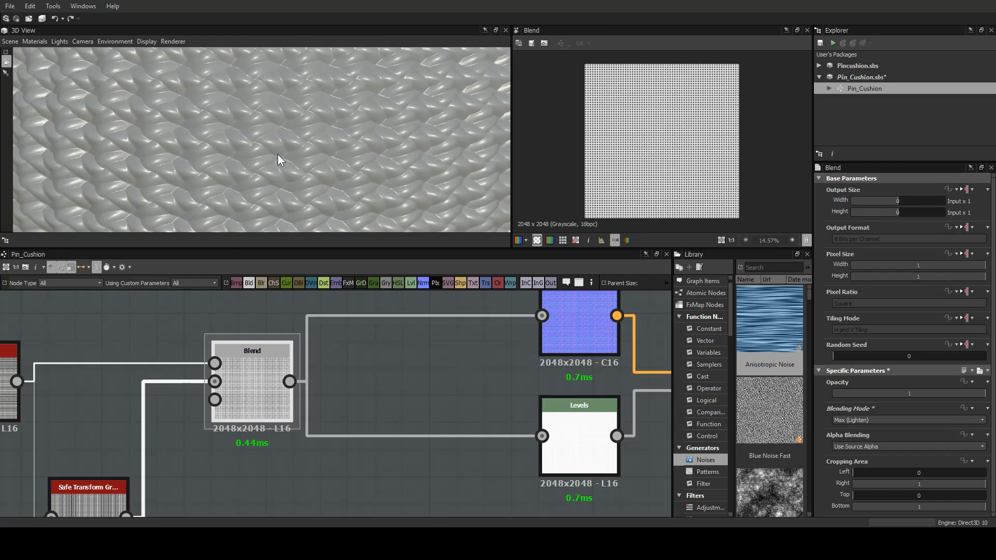
pyautogui.moveTo(297, 151); pyautogui.dragTo(269, 139)
pyautogui.scroll(1, 269, 138)
pyautogui.scroll(-5, 269, 138)
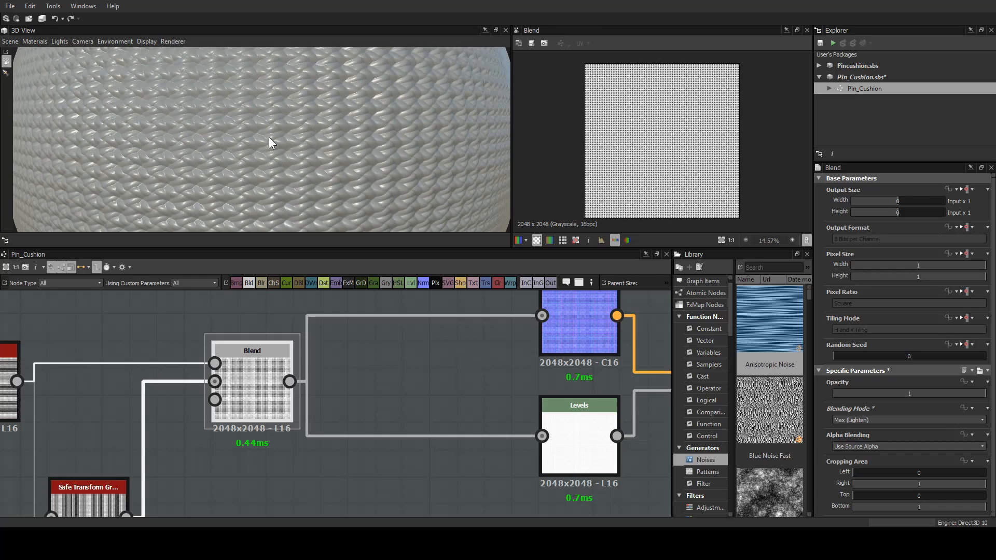
pyautogui.scroll(5, 269, 138)
pyautogui.scroll(3, 269, 138)
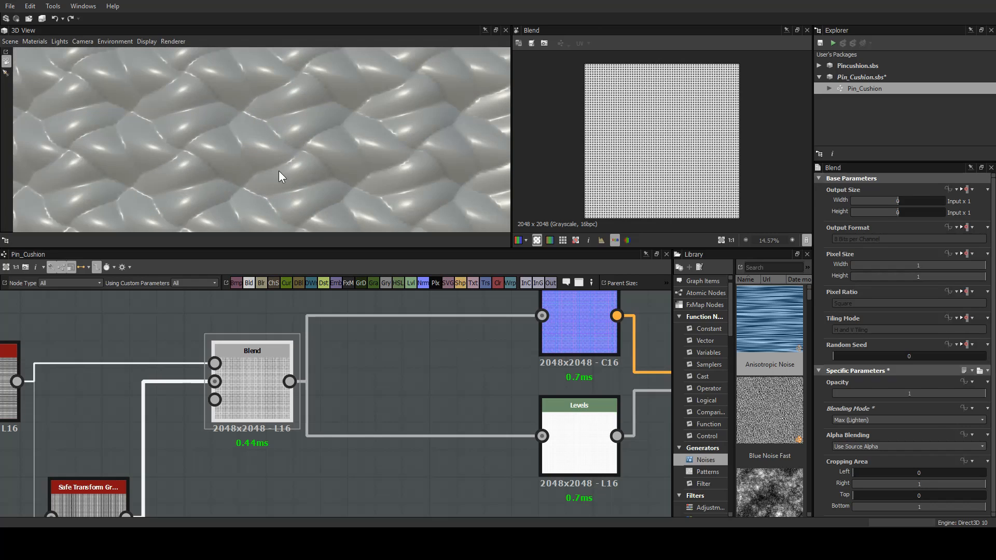
pyautogui.scroll(-8, 267, 170)
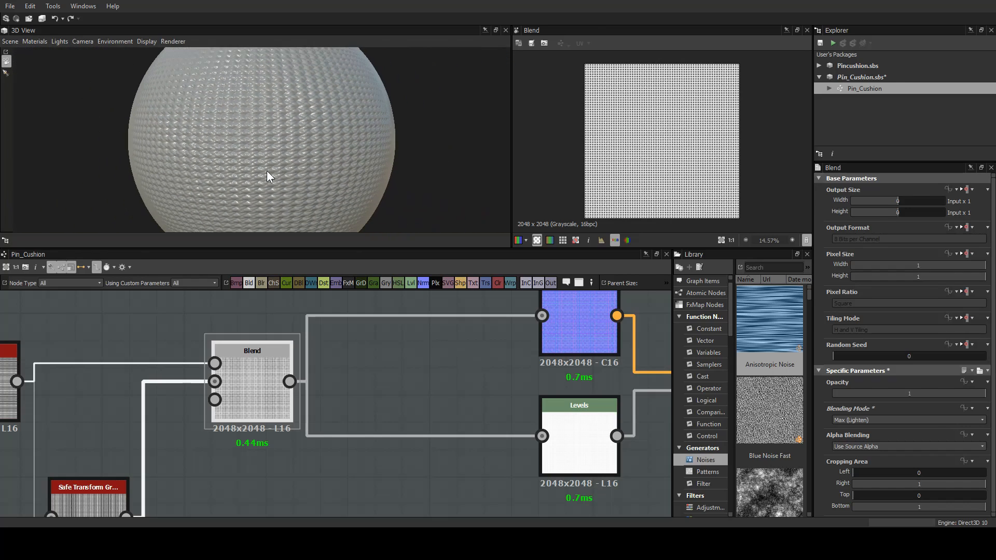
pyautogui.moveTo(267, 170); pyautogui.dragTo(321, 144)
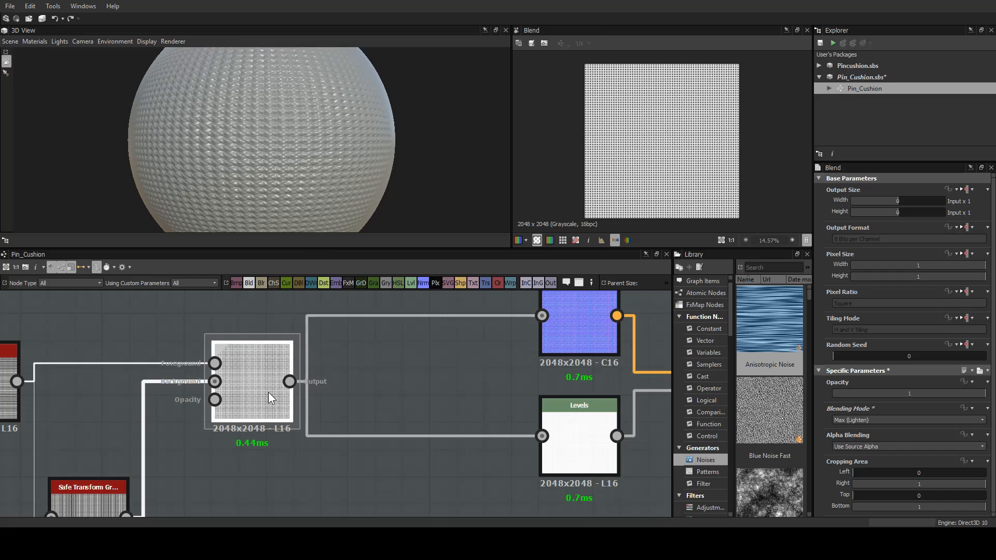
# Reposition the Blend node closer to Fibers 2 and insert a Transformation 2D node between it and the Normal and Levels nodes.
pyautogui.moveTo(254, 396); pyautogui.dragTo(231, 390)
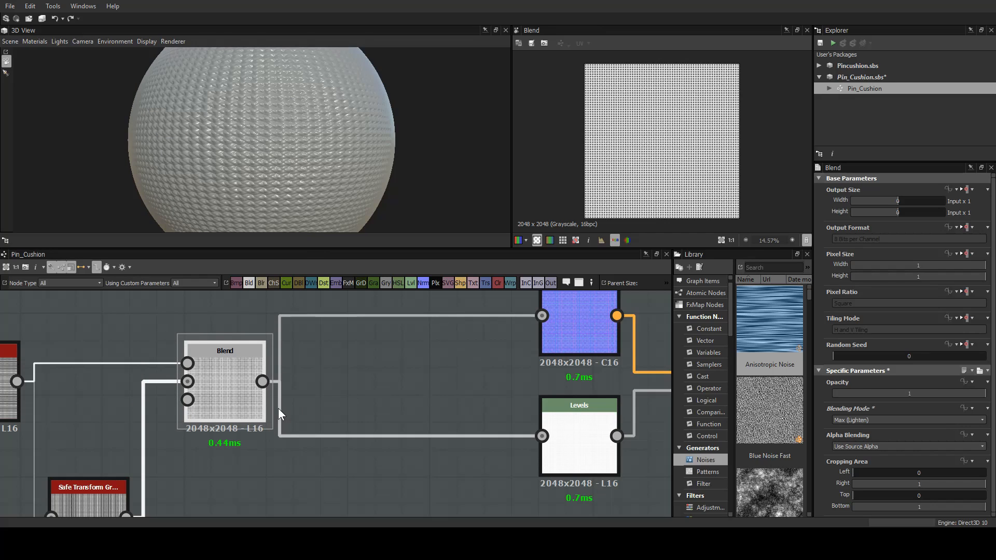
pyautogui.moveTo(280, 407); pyautogui.dragTo(366, 393, button='middle')
pyautogui.scroll(-2, 367, 393)
pyautogui.scroll(1, 477, 372)
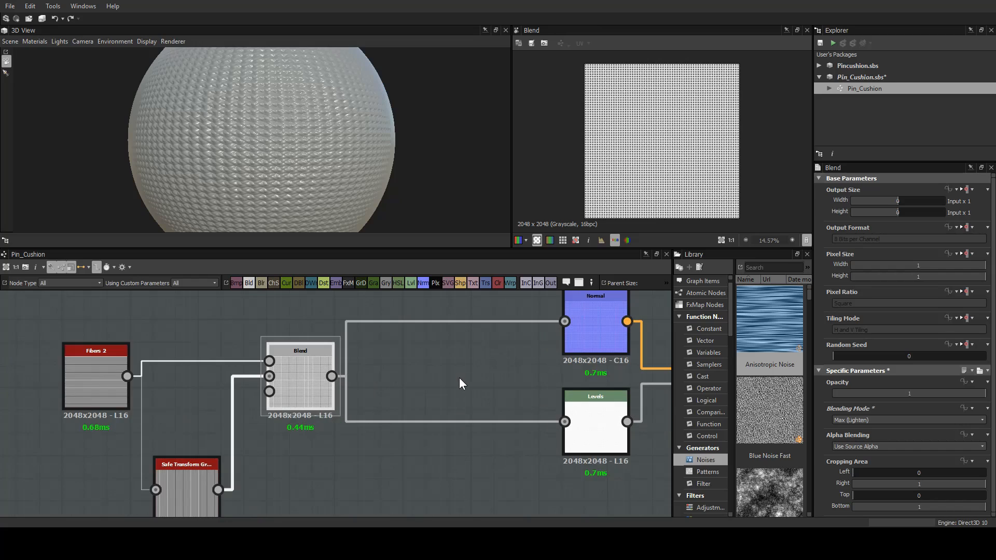
pyautogui.moveTo(460, 378); pyautogui.dragTo(412, 383, button='middle')
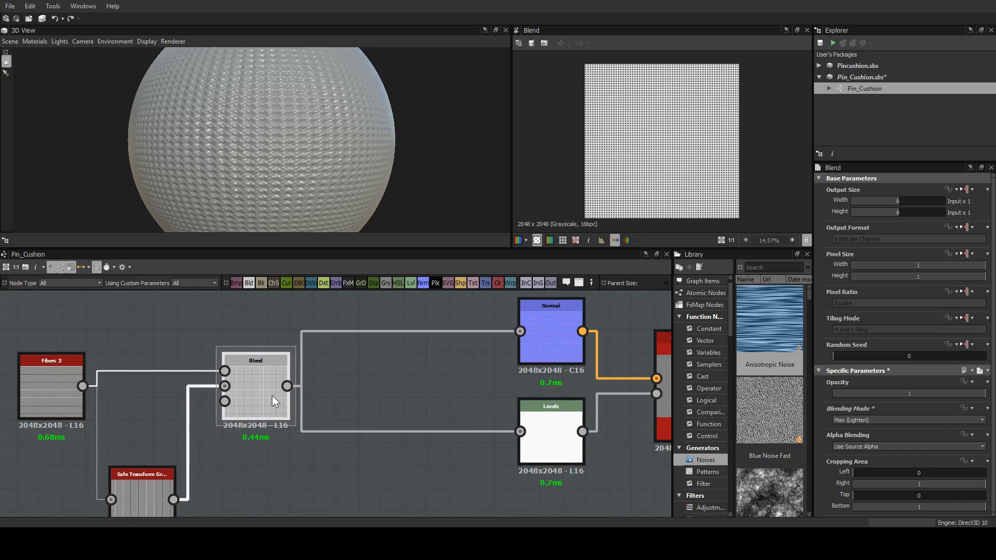
pyautogui.press('t')
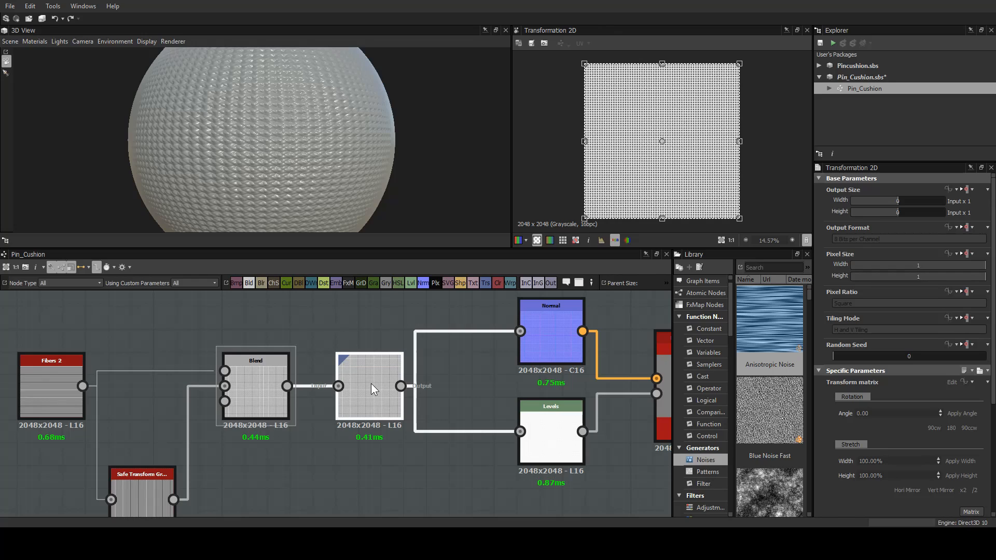
pyautogui.scroll(-1, 968, 475)
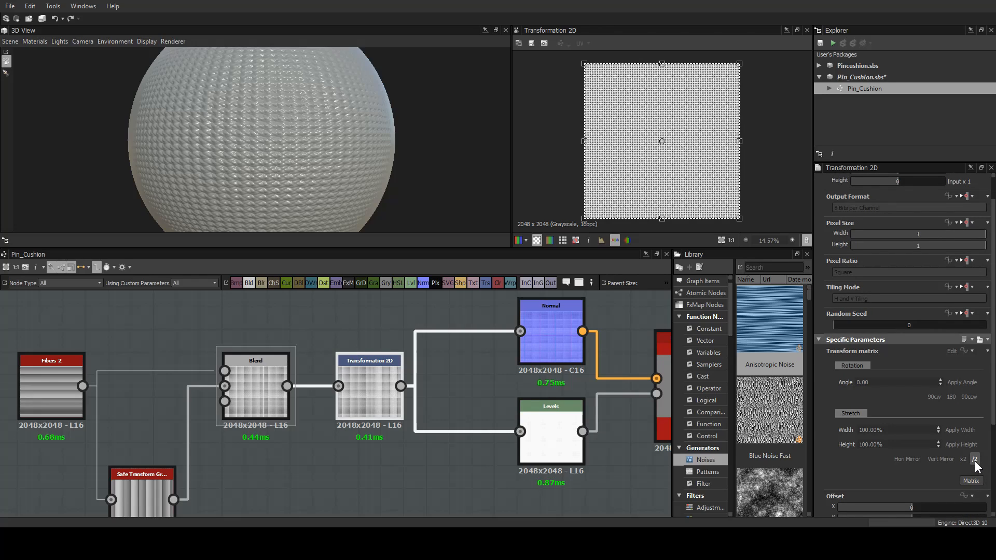
# Compare the Safe Transform Grayscale node with the Transformation 2D node in the 2D preview and their parameters.
pyautogui.doubleClick(135, 487)
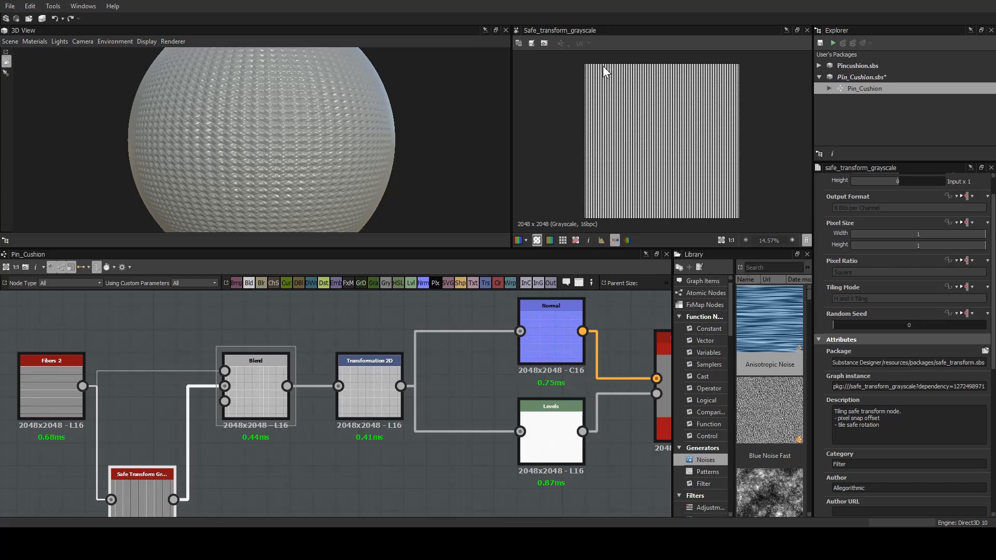
pyautogui.doubleClick(356, 394)
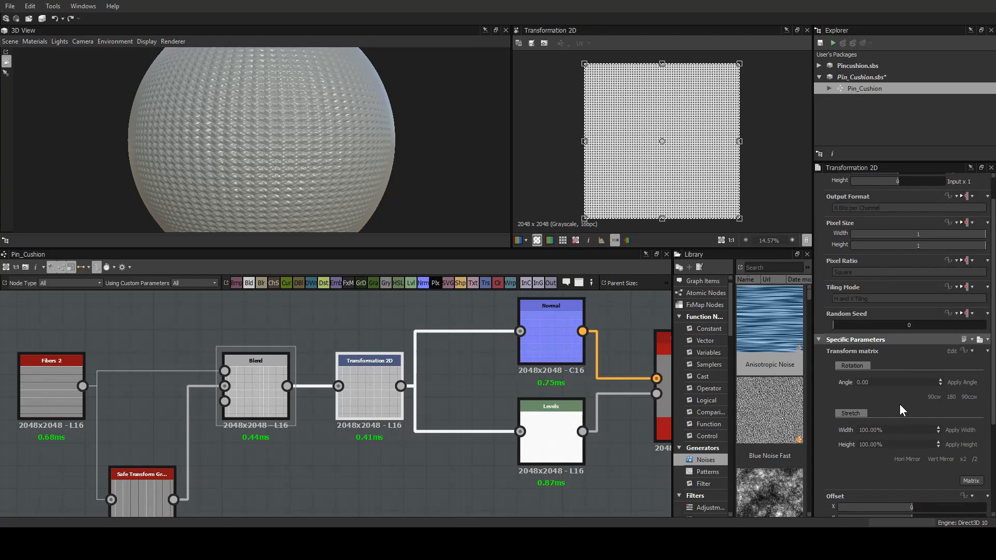
pyautogui.moveTo(274, 482); pyautogui.dragTo(323, 449, button='middle')
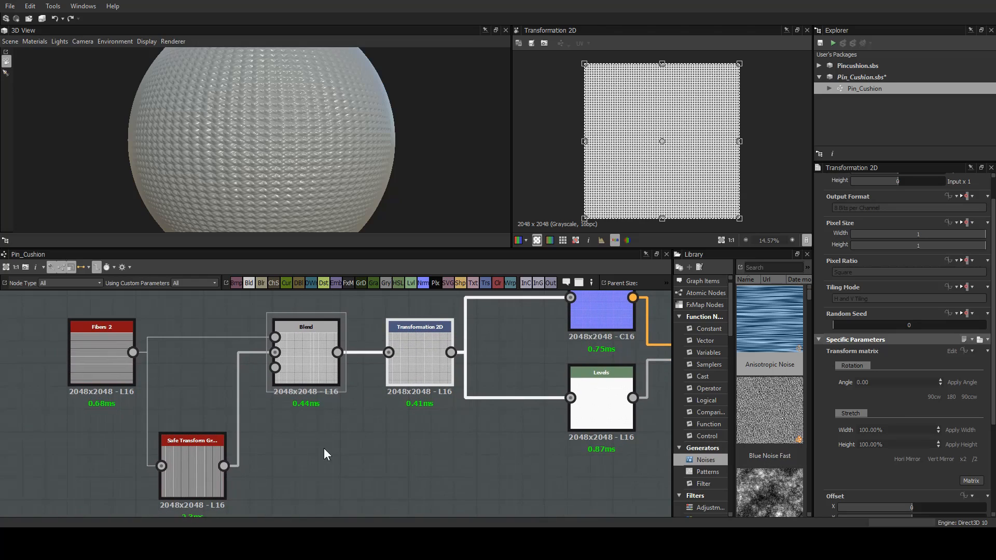
pyautogui.doubleClick(185, 462)
pyautogui.doubleClick(419, 342)
# Scale the weave down by half using the Transformation 2D node's /2 stretch.
pyautogui.moveTo(500, 383); pyautogui.dragTo(361, 408, button='middle')
pyautogui.scroll(1, 360, 408)
pyautogui.scroll(1, 360, 408)
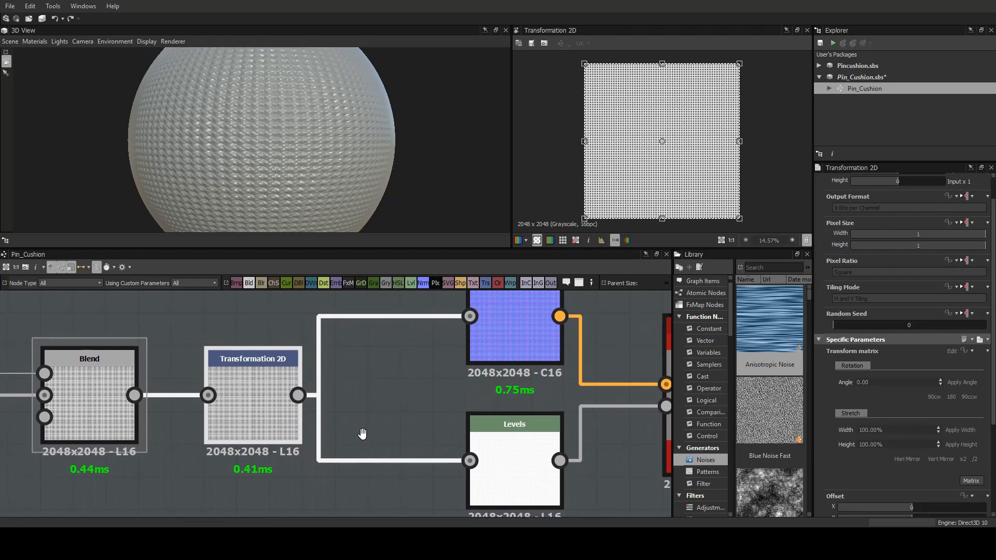
pyautogui.click(975, 459)
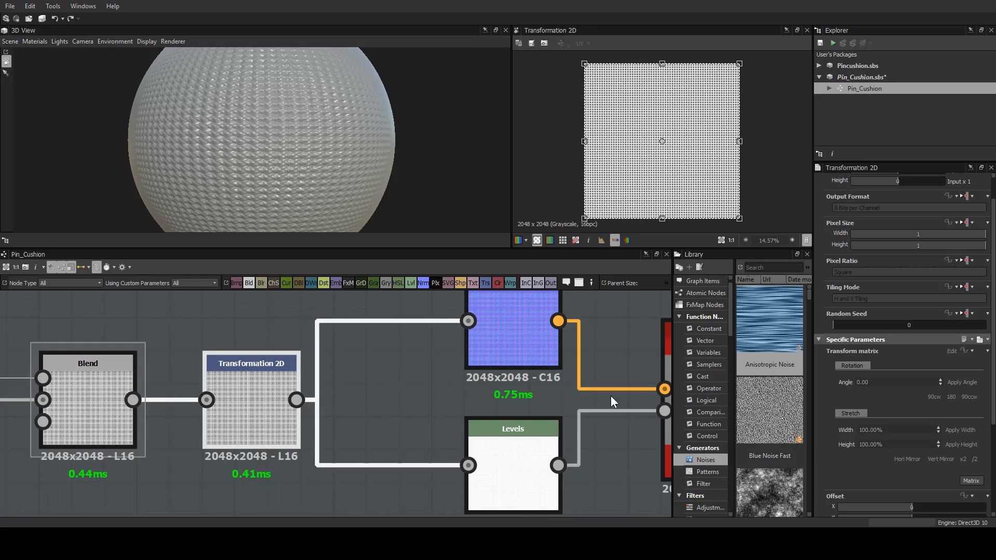
pyautogui.click(976, 459)
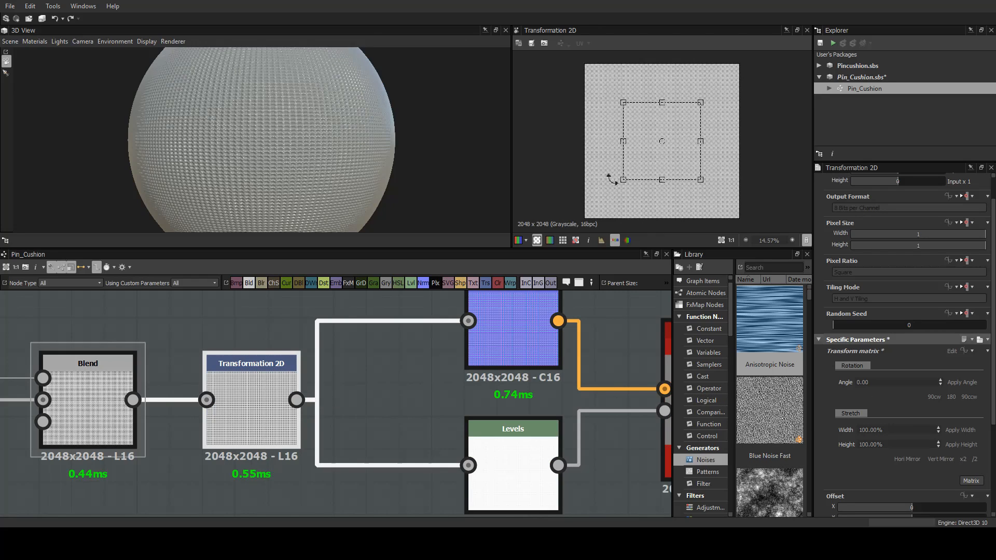
# Rotate the weave by setting the Transformation 2D node's Angle to 45.
pyautogui.click(860, 382)
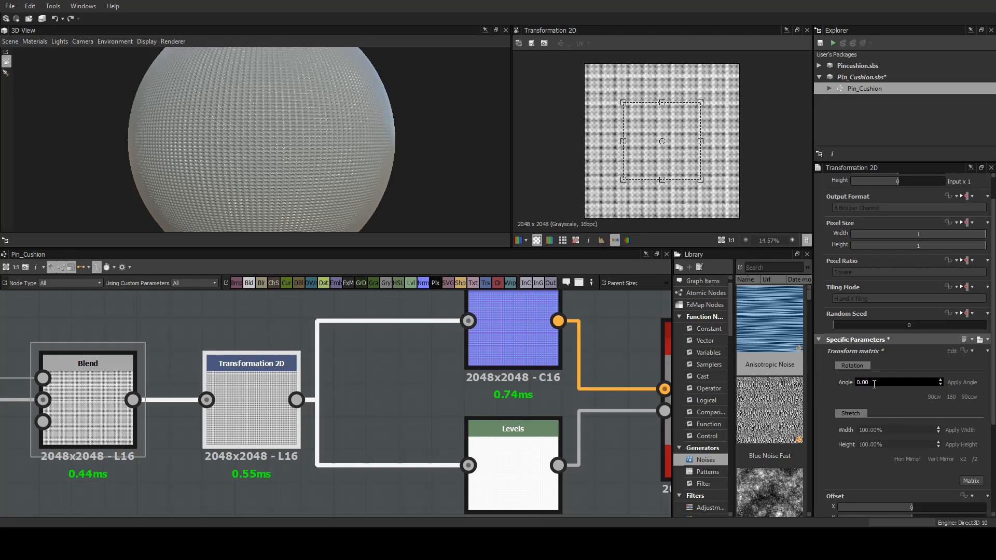
pyautogui.write('54')
pyautogui.press('BackSpace')
pyautogui.press('BackSpace')
pyautogui.write('45')
pyautogui.press('Return')
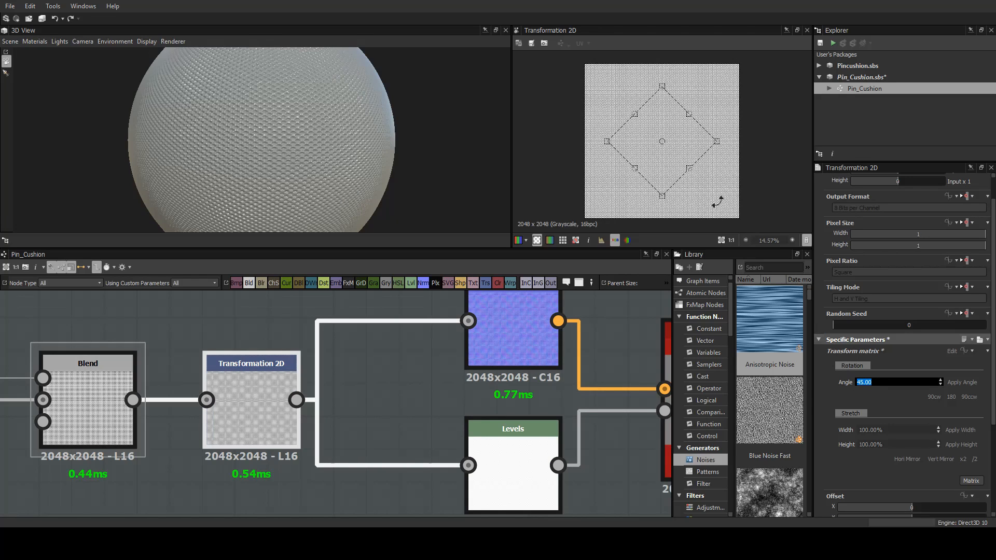
# Inspect the diagonal weave and its seams on the sphere in the 3D preview from several angles and distances.
pyautogui.scroll(3, 287, 106)
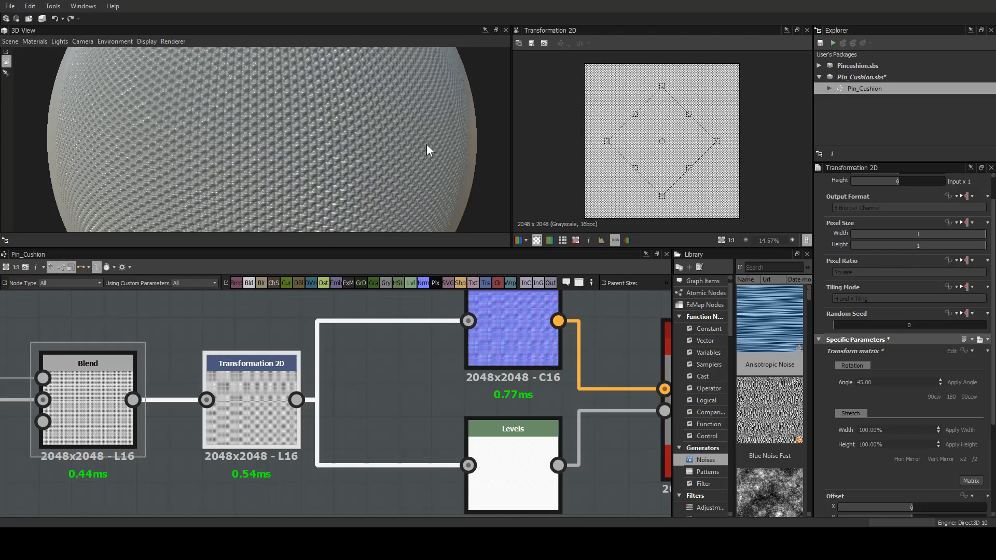
pyautogui.scroll(-3, 348, 147)
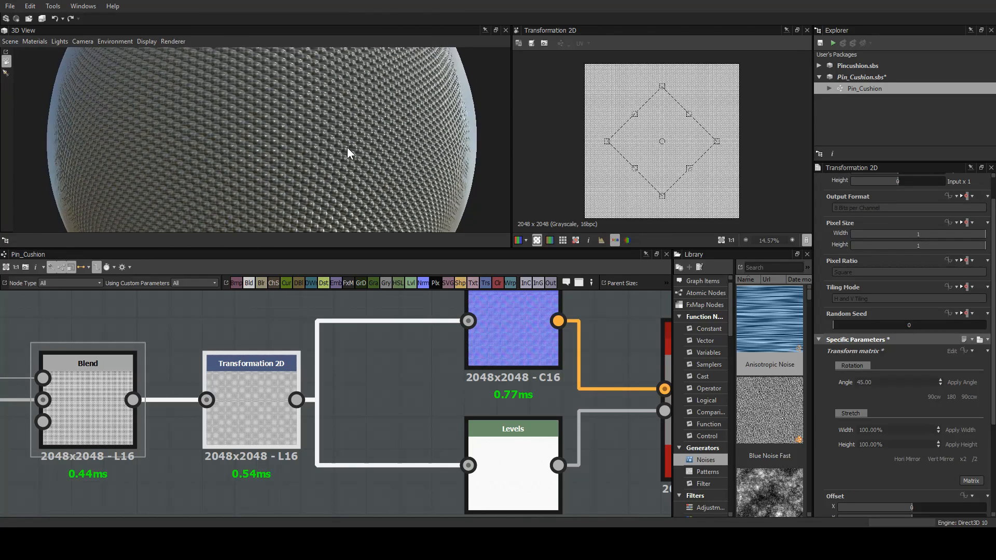
pyautogui.scroll(-2, 210, 161)
pyautogui.moveTo(288, 161); pyautogui.dragTo(377, 133)
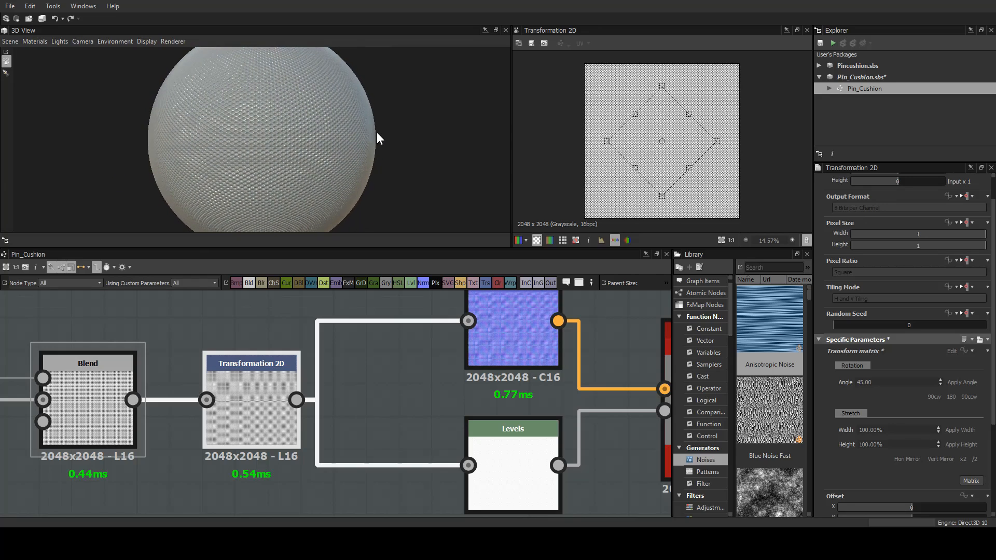
pyautogui.scroll(-2, 256, 143)
pyautogui.moveTo(332, 102)
pyautogui.mouseDown()
pyautogui.moveTo(226, 198)
pyautogui.moveTo(224, 137)
pyautogui.mouseUp()
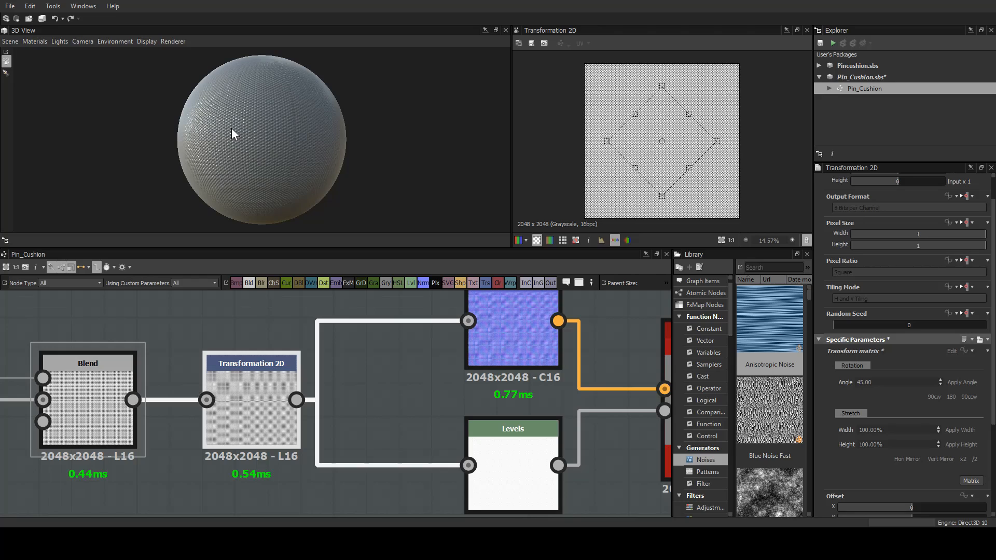
pyautogui.scroll(3, 231, 129)
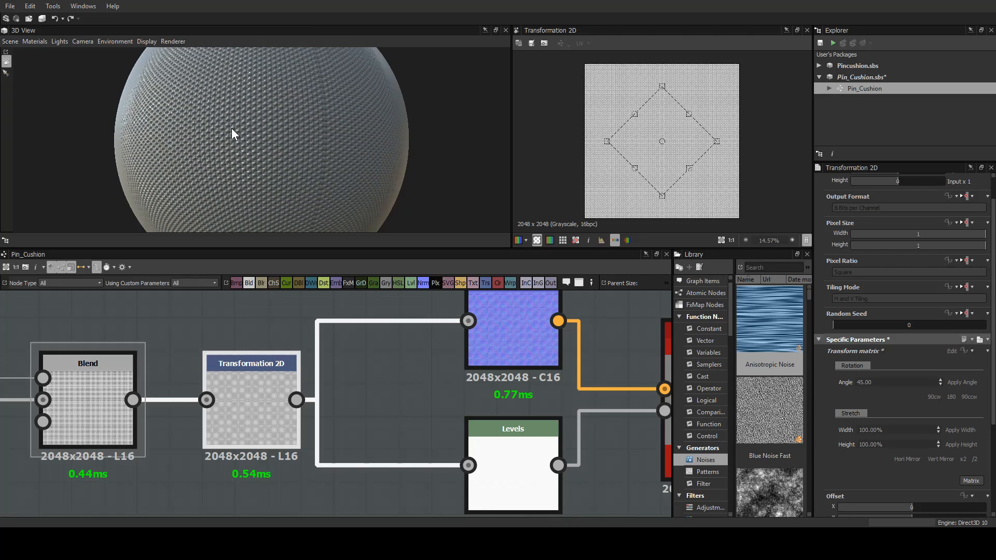
pyautogui.scroll(2, 231, 129)
# Move the Normal and Levels nodes farther from the Transformation 2D node to make room for another node.
pyautogui.press('f')
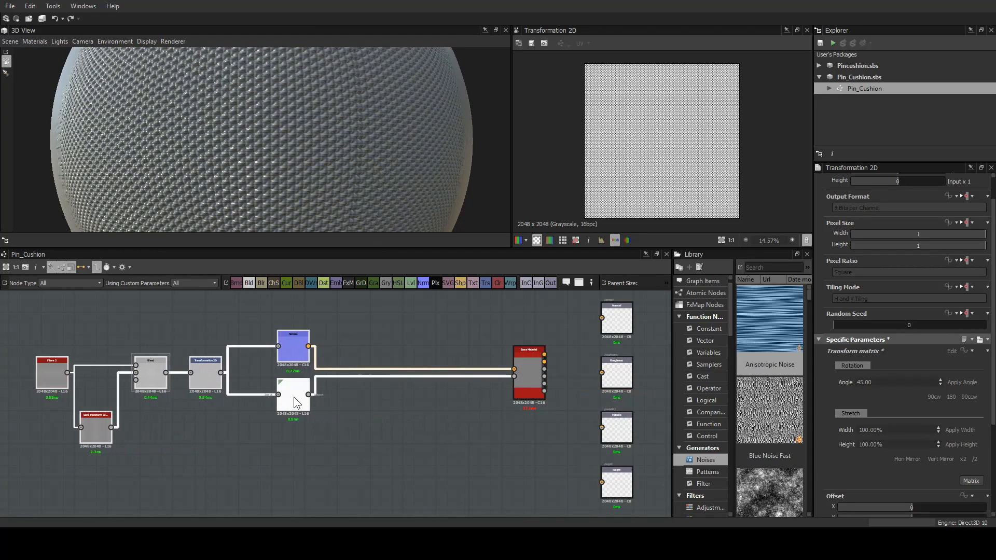
pyautogui.moveTo(293, 397)
pyautogui.mouseDown()
pyautogui.moveTo(281, 396)
pyautogui.moveTo(313, 396)
pyautogui.mouseUp()
pyautogui.press('f')
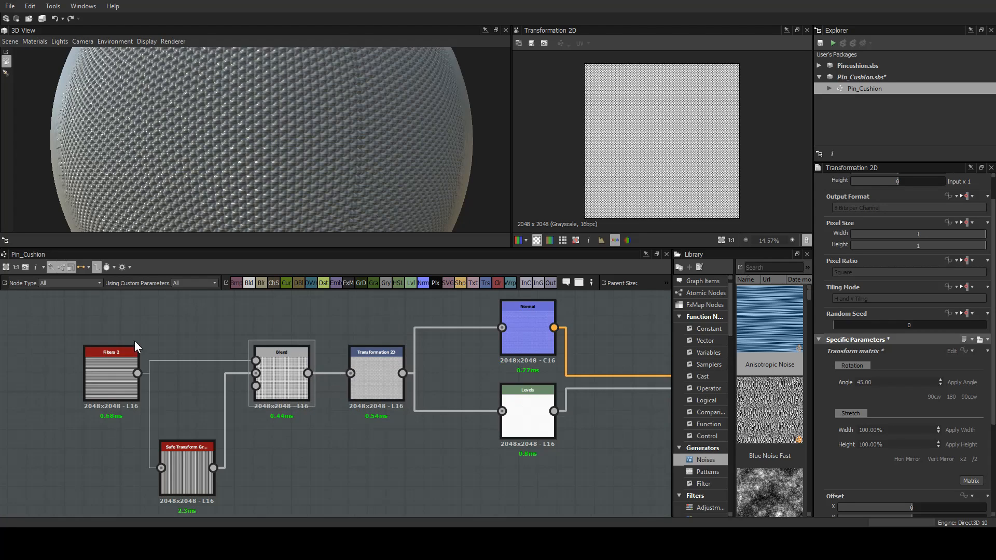
pyautogui.moveTo(471, 357); pyautogui.dragTo(369, 371, button='middle')
pyautogui.moveTo(383, 304); pyautogui.dragTo(614, 438)
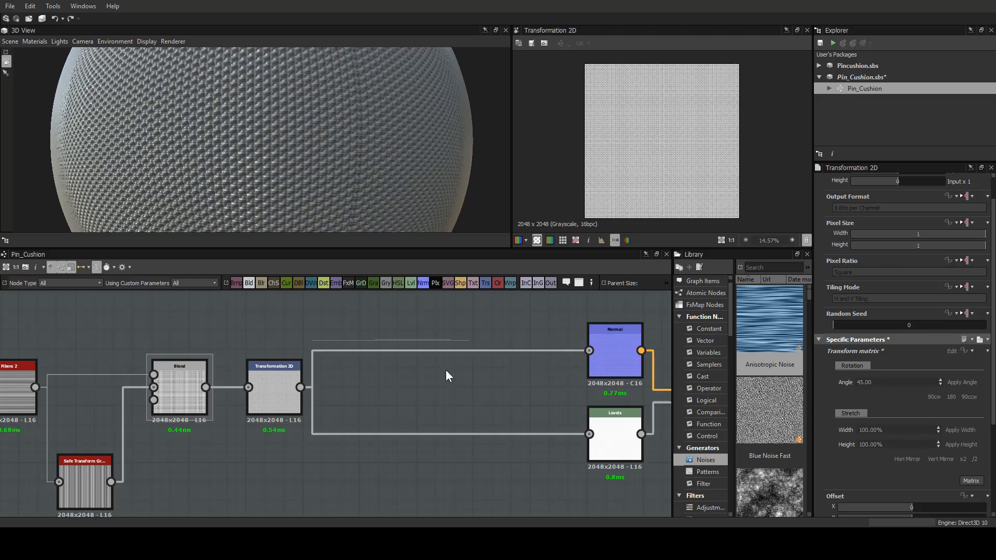
# Insert a Make It Tile Patch Grayscale node between the Transformation 2D node and the Normal and Levels nodes.
pyautogui.scroll(-3, 354, 141)
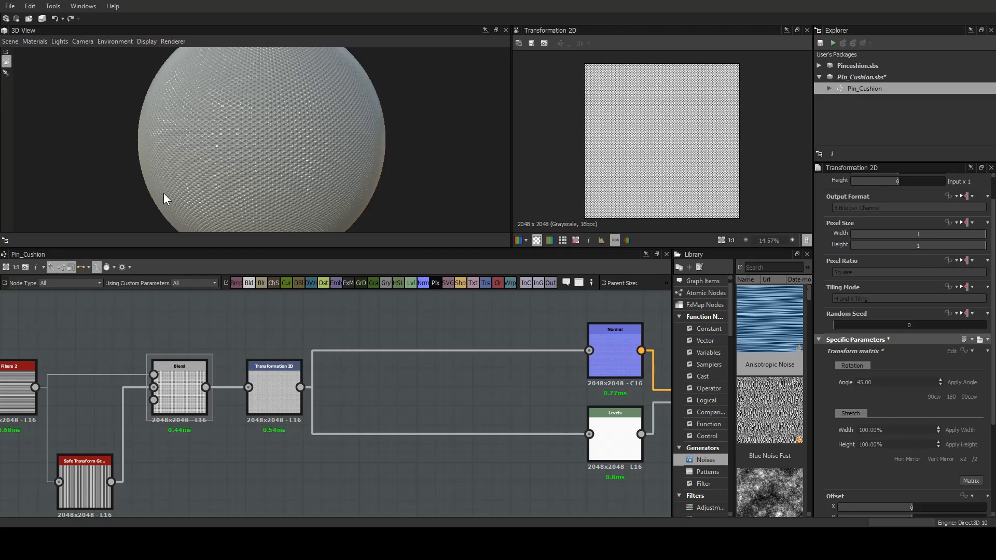
pyautogui.click(276, 396)
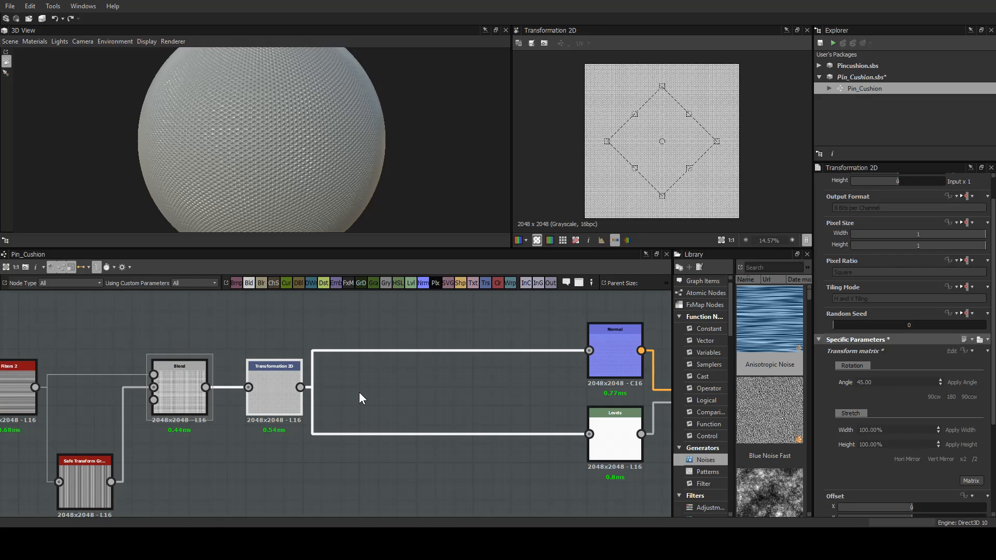
pyautogui.press('Return')
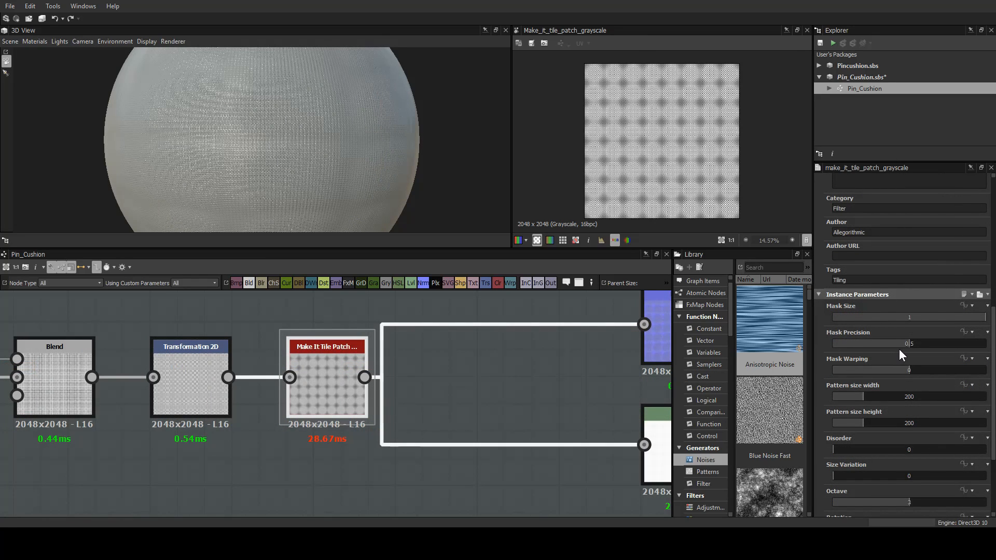
# Set the Make It Tile Patch Grayscale node's Mask Precision to 0.95.
pyautogui.moveTo(911, 344); pyautogui.dragTo(954, 347)
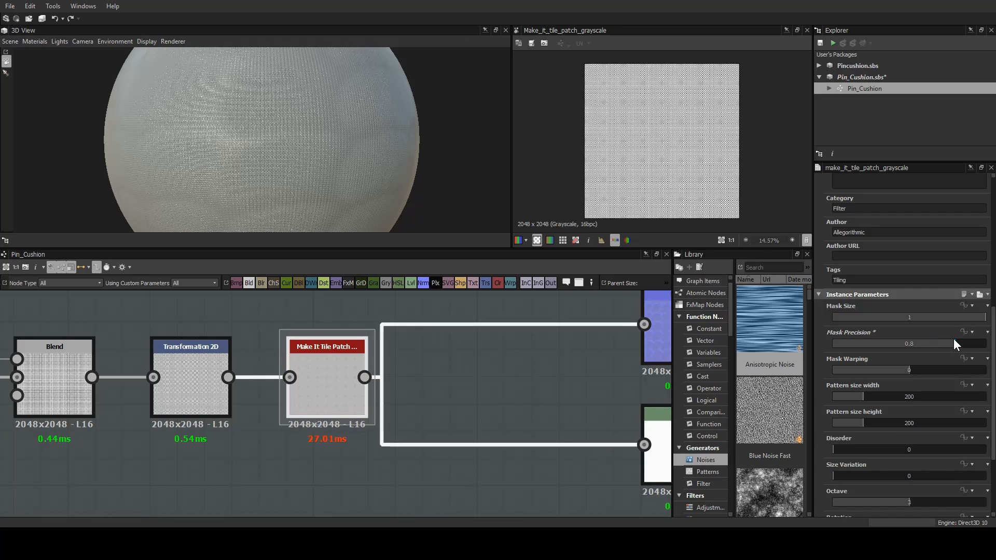
pyautogui.doubleClick(954, 339)
pyautogui.write('.95')
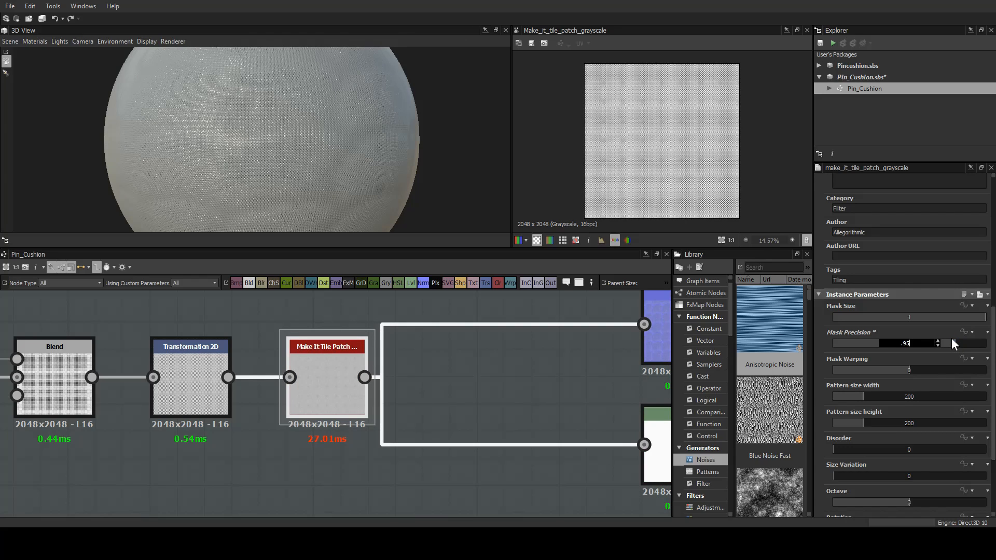
pyautogui.press('Return')
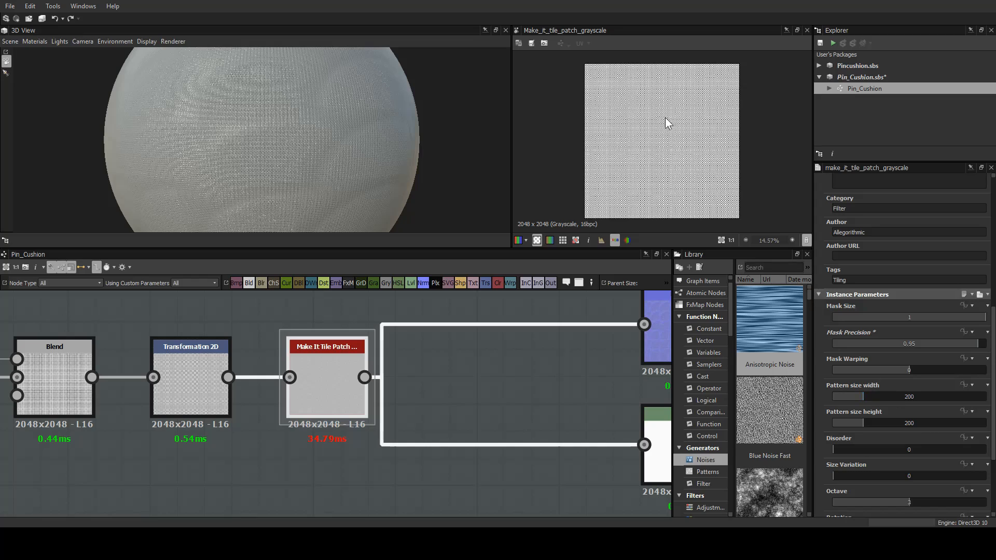
# Raise the patch node's Pattern size width to 972.79 and check the weave in the 2D preview.
pyautogui.scroll(10, 666, 123)
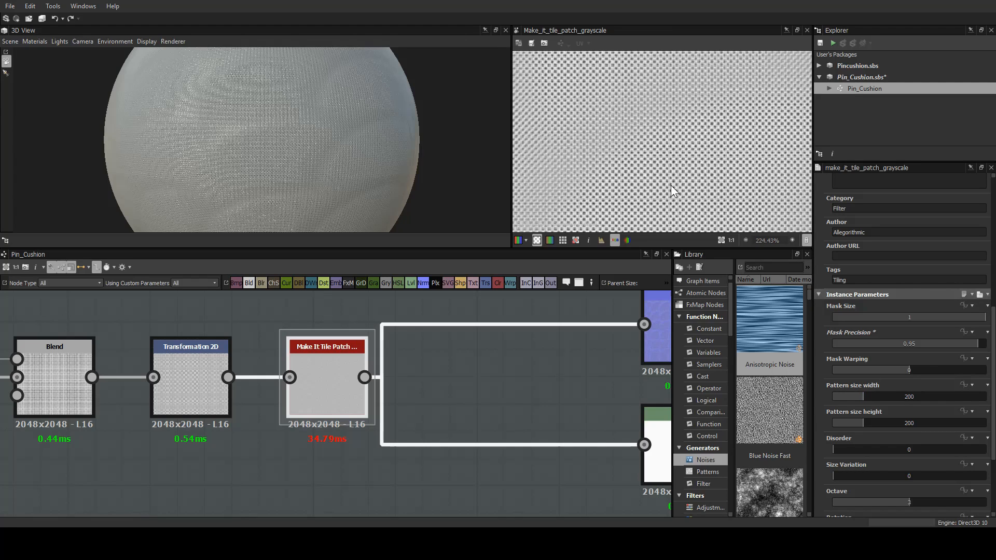
pyautogui.scroll(1, 676, 186)
pyautogui.moveTo(868, 396); pyautogui.dragTo(980, 407)
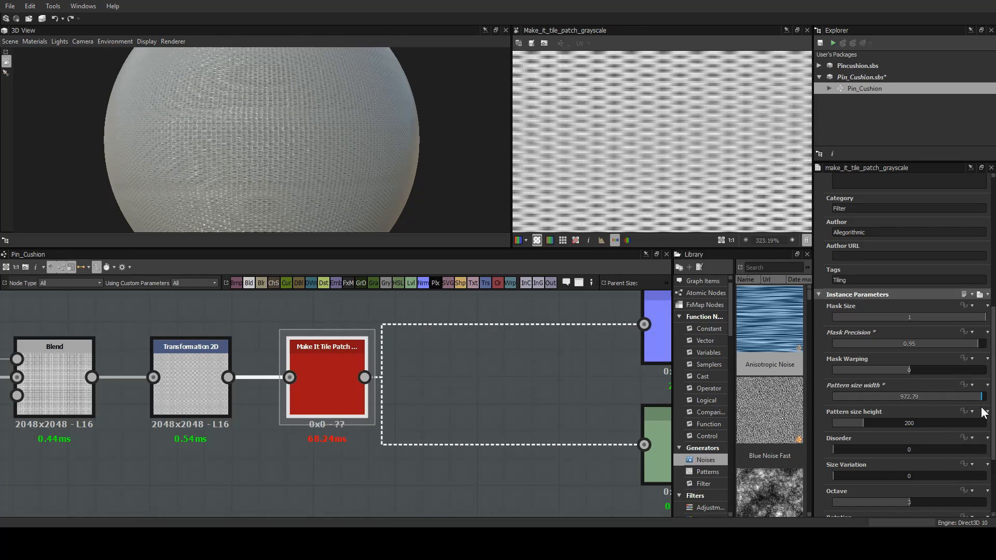
pyautogui.scroll(-10, 673, 153)
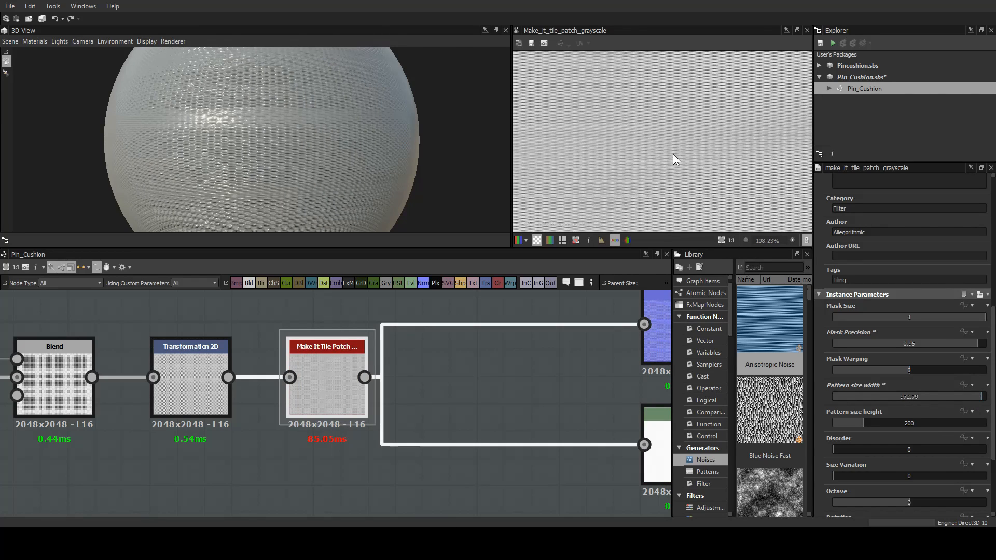
# Set the Make It Tile Patch Grayscale node's Pattern size width to 100.
pyautogui.moveTo(198, 123); pyautogui.dragTo(314, 142)
pyautogui.moveTo(294, 108)
pyautogui.mouseDown()
pyautogui.moveTo(288, 101)
pyautogui.moveTo(281, 113)
pyautogui.mouseUp()
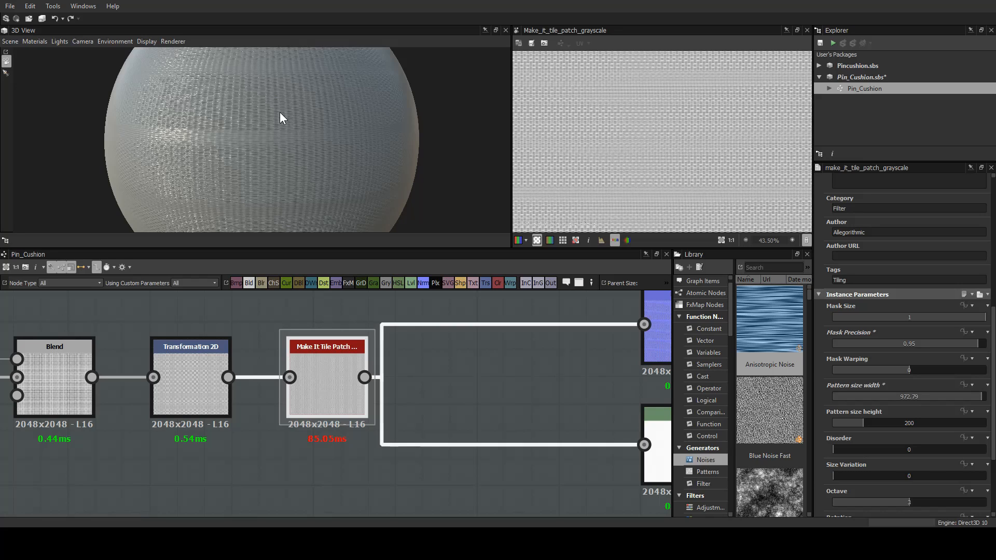
pyautogui.scroll(-3, 690, 189)
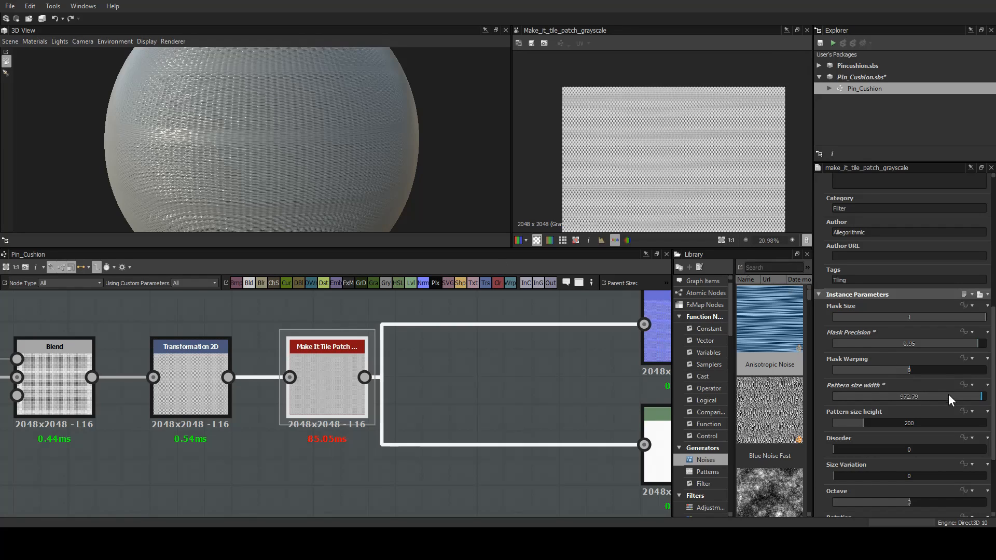
pyautogui.moveTo(966, 400); pyautogui.dragTo(893, 398)
pyautogui.doubleClick(900, 397)
pyautogui.write('100')
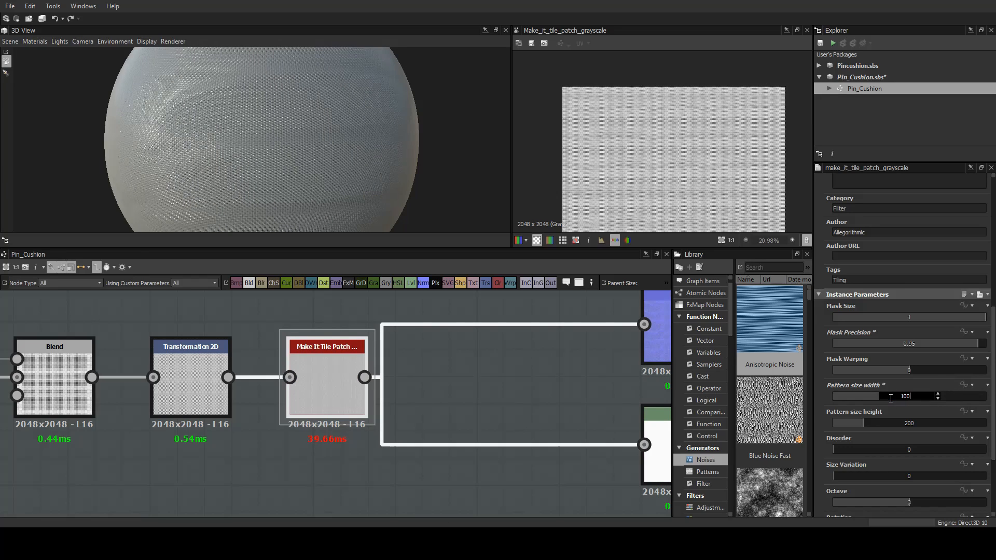
pyautogui.press('Return')
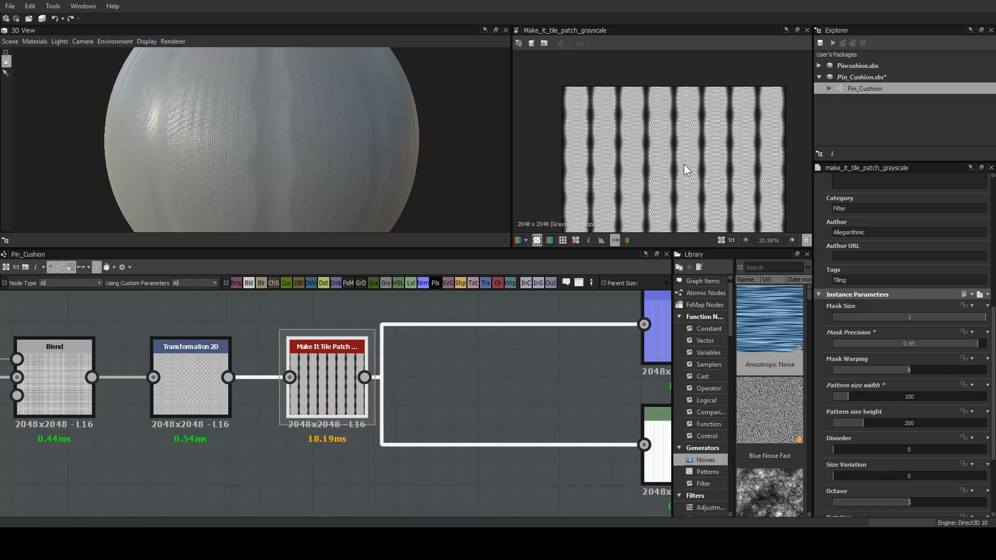
# Inspect the patch pattern up close in the 2D preview and set its Pattern size height to 300.
pyautogui.scroll(4, 684, 164)
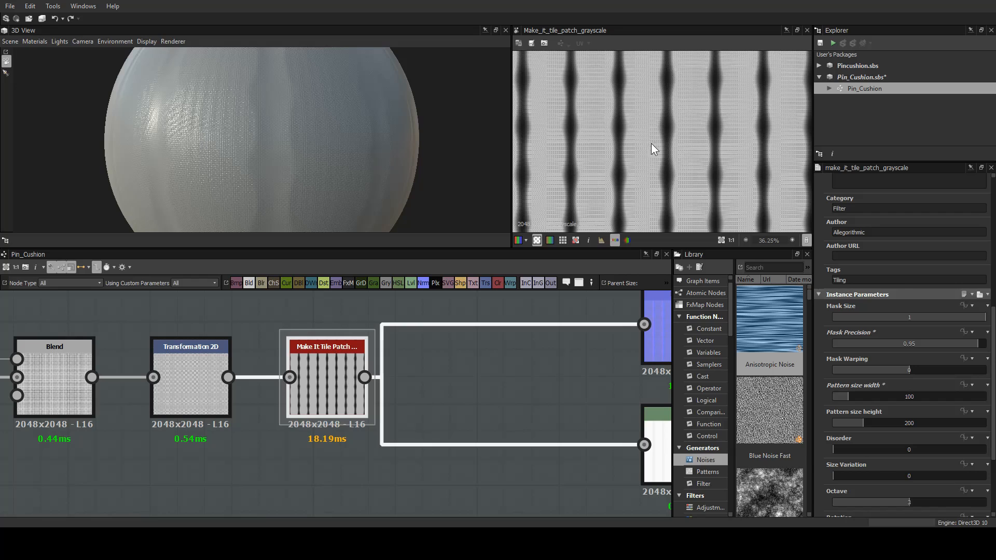
pyautogui.scroll(10, 662, 206)
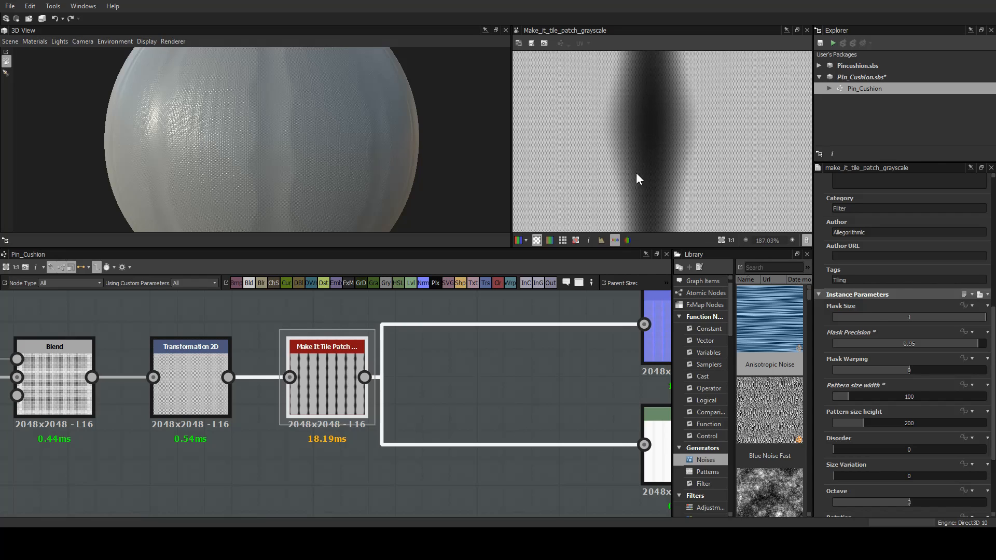
pyautogui.scroll(7, 619, 123)
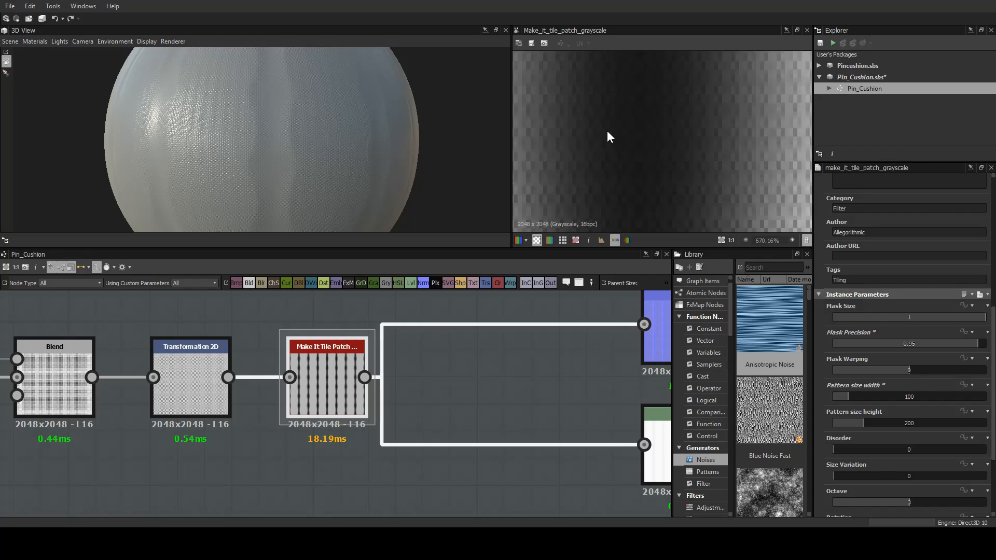
pyautogui.scroll(-2, 737, 127)
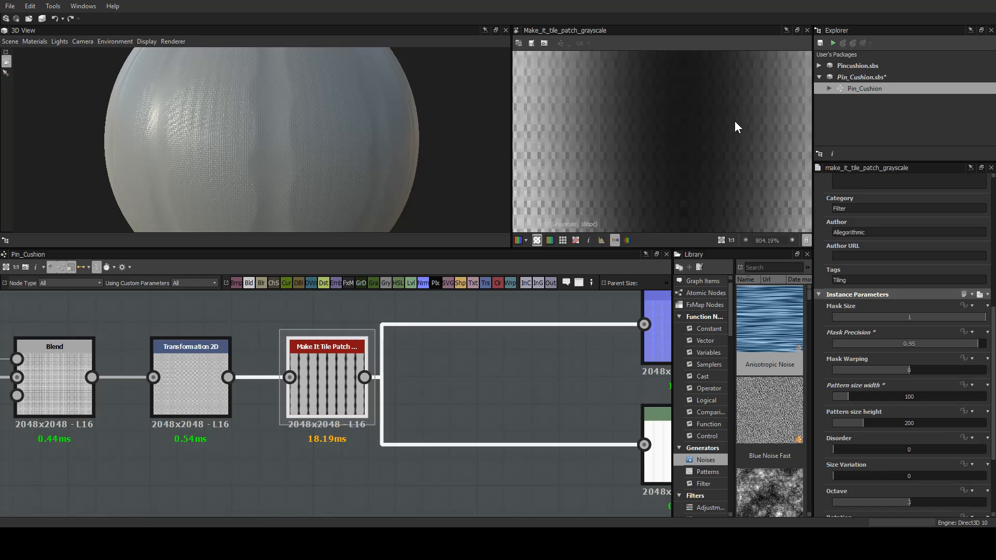
pyautogui.scroll(-9, 624, 128)
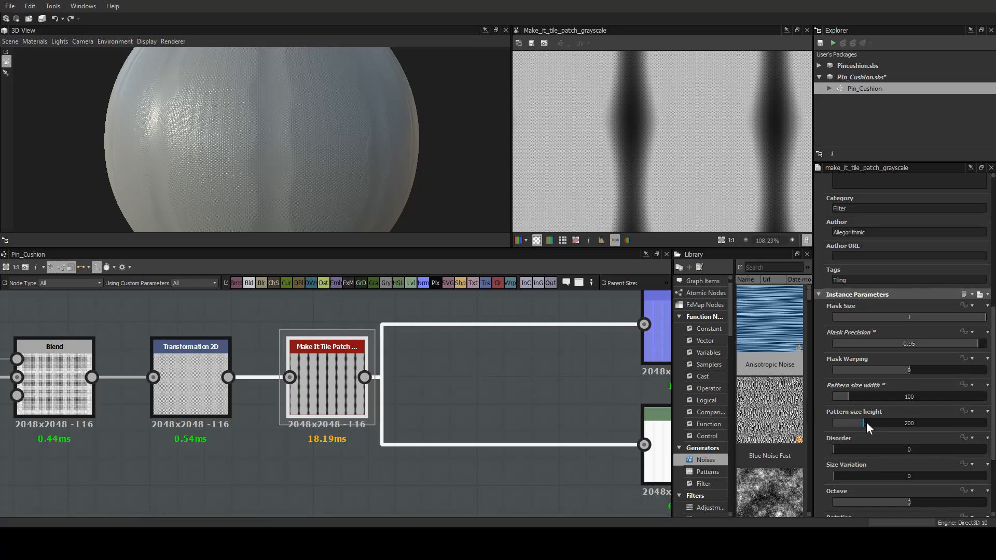
pyautogui.moveTo(719, 136); pyautogui.dragTo(696, 182, button='middle')
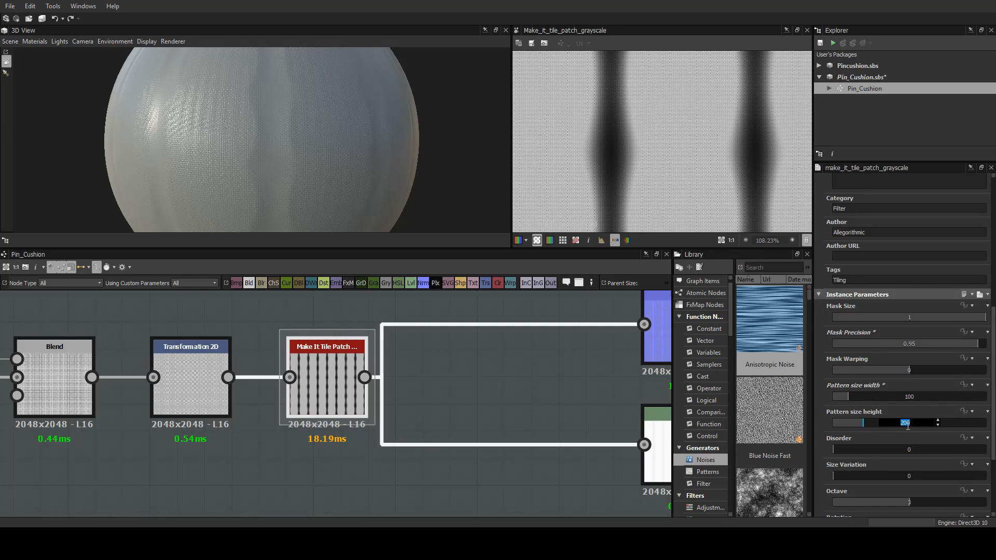
pyautogui.write('300')
pyautogui.press('Return')
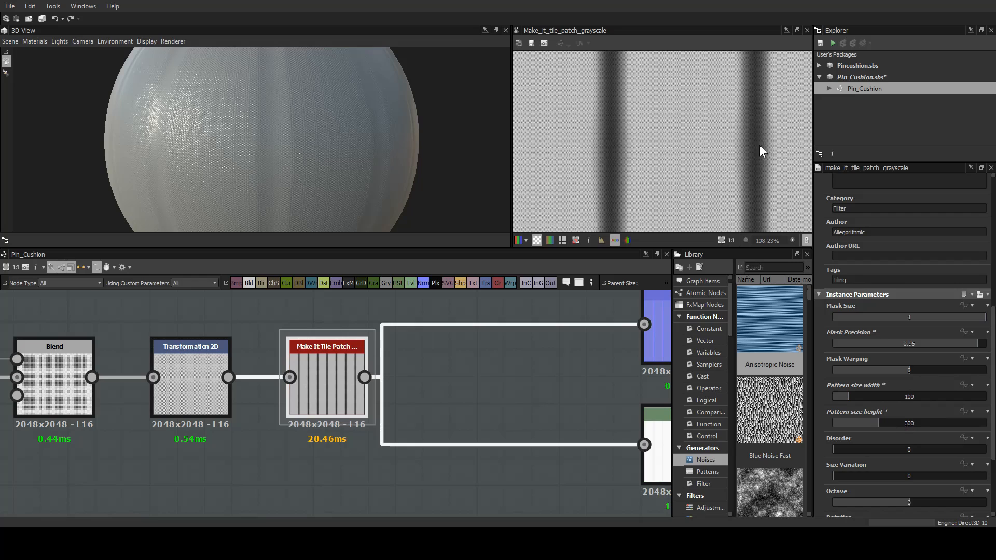
# Examine the tiled weave in the 2D preview and on the 3D sphere from several angles and distances.
pyautogui.scroll(-4, 638, 112)
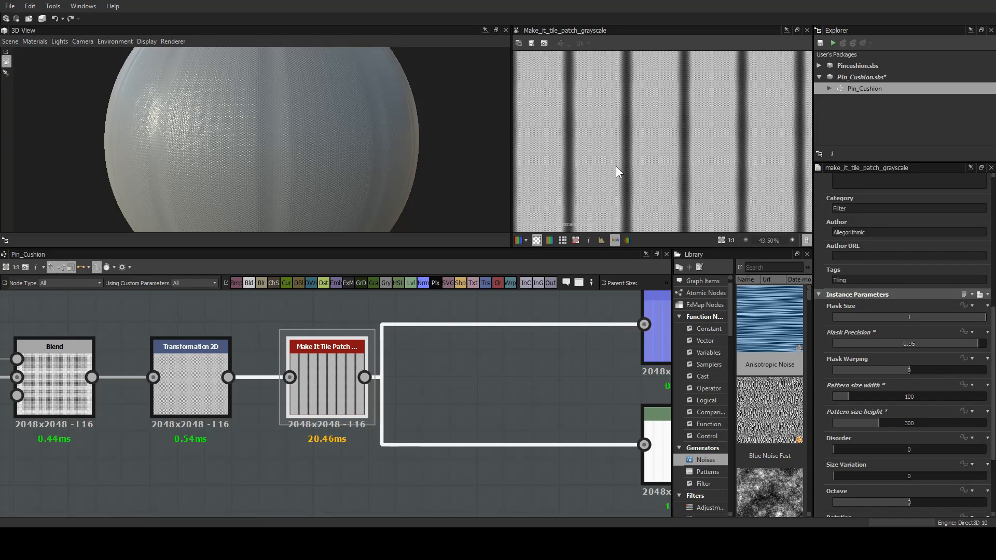
pyautogui.scroll(5, 693, 122)
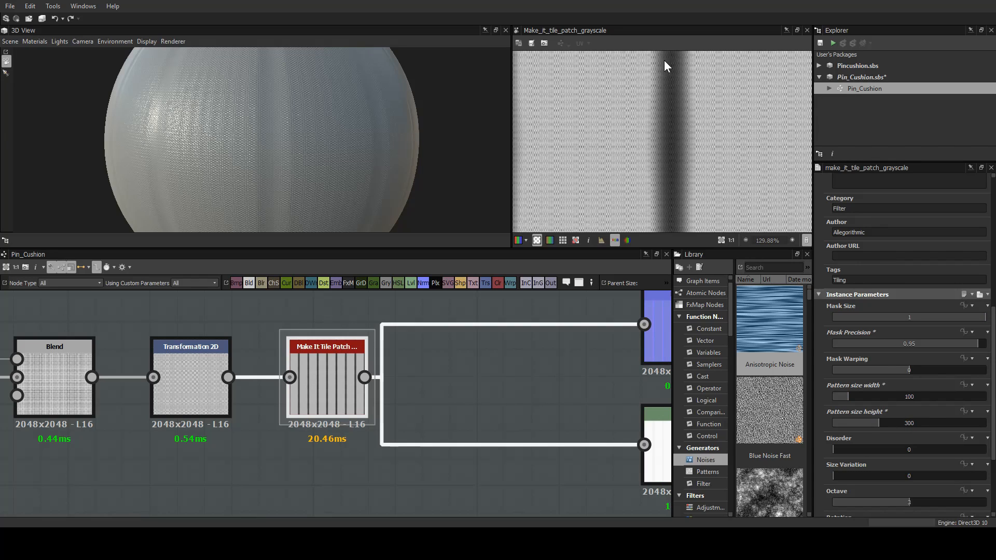
pyautogui.moveTo(300, 162); pyautogui.dragTo(337, 139)
pyautogui.scroll(-5, 335, 138)
pyautogui.moveTo(224, 137); pyautogui.dragTo(292, 149)
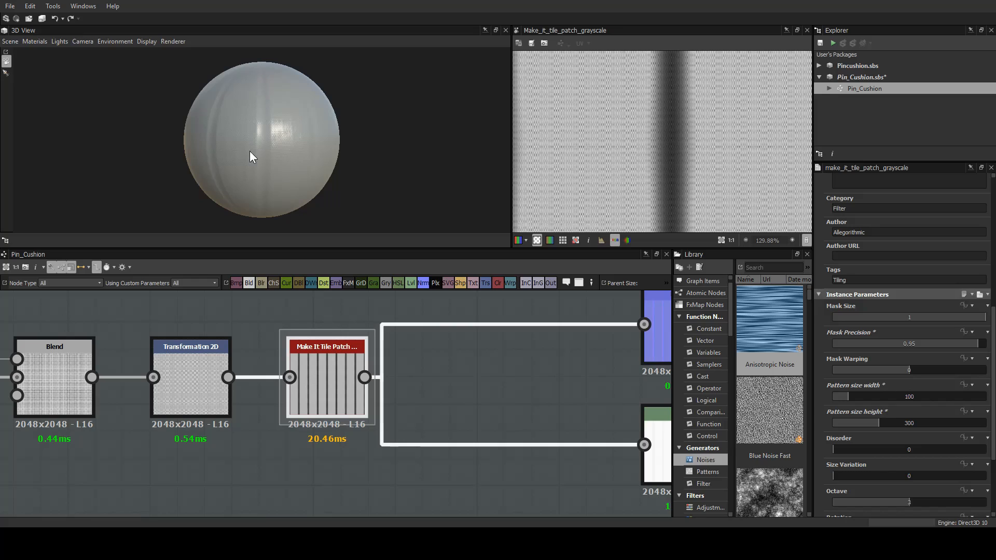
pyautogui.moveTo(305, 97); pyautogui.dragTo(261, 47)
pyautogui.moveTo(261, 173)
pyautogui.mouseDown()
pyautogui.moveTo(270, 161)
pyautogui.moveTo(253, 173)
pyautogui.mouseUp()
pyautogui.scroll(3, 254, 173)
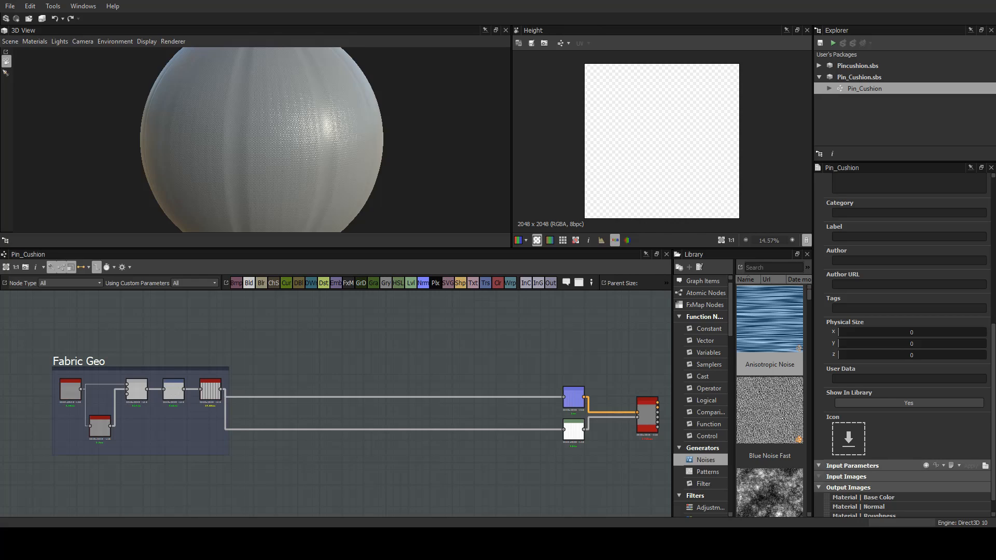
# Add a Shape node in the empty graph area above the Fabric Geo frame.
pyautogui.moveTo(258, 341); pyautogui.dragTo(399, 423, button='middle')
pyautogui.scroll(-1, 381, 415)
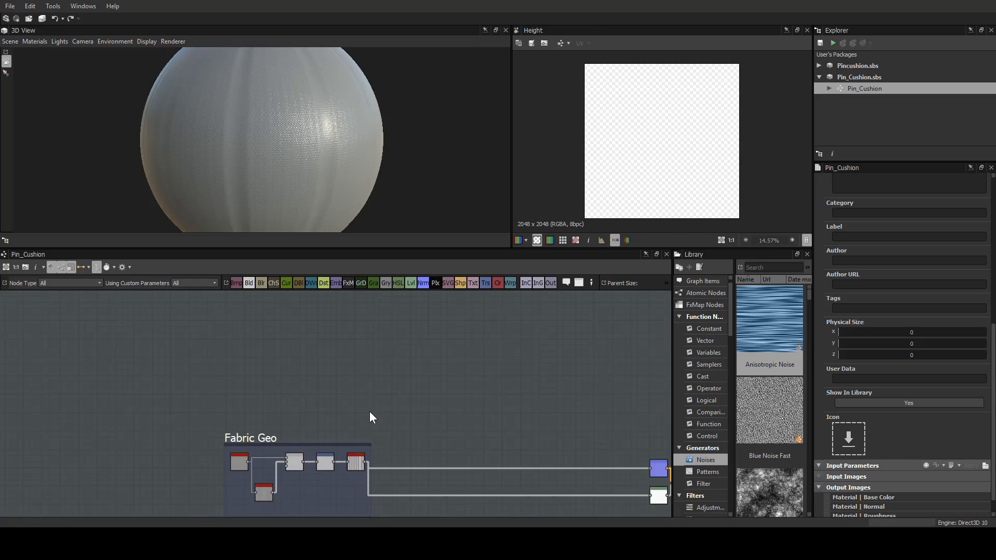
pyautogui.scroll(5, 301, 388)
pyautogui.moveTo(273, 385); pyautogui.dragTo(210, 392, button='middle')
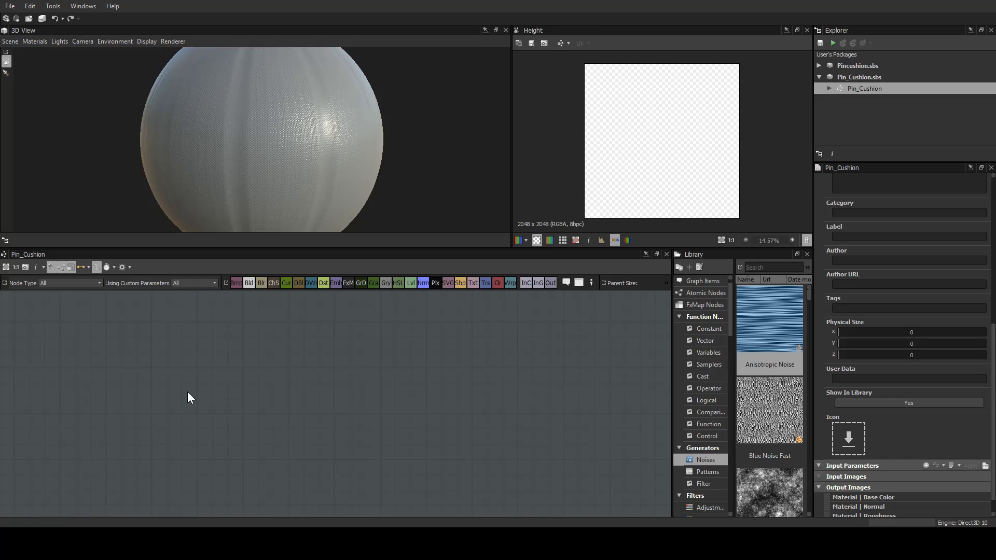
pyautogui.press('s')
pyautogui.scroll(1, 188, 391)
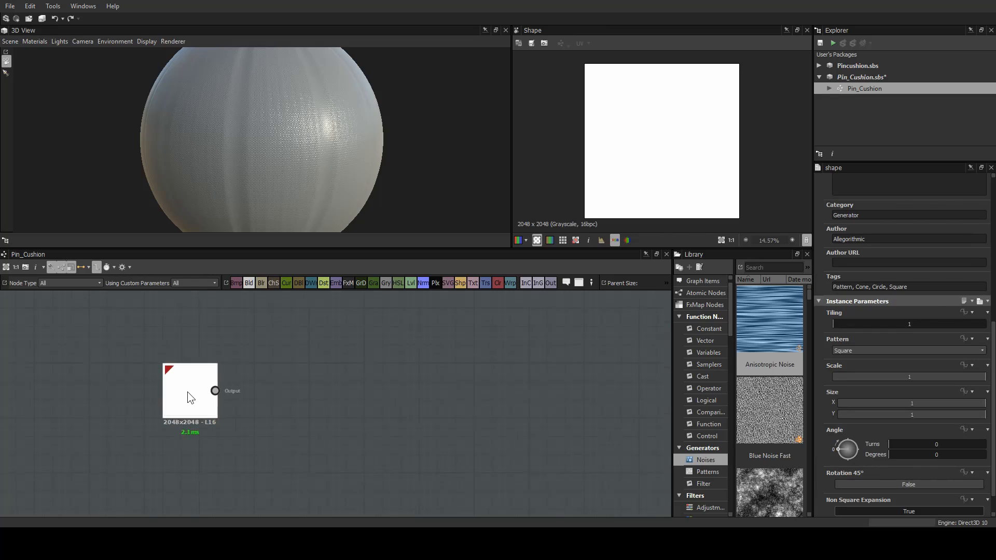
# Narrow the Shape node's square into a thin vertical strip by setting its X size to 0.09.
pyautogui.scroll(4, 187, 391)
pyautogui.scroll(-1, 868, 417)
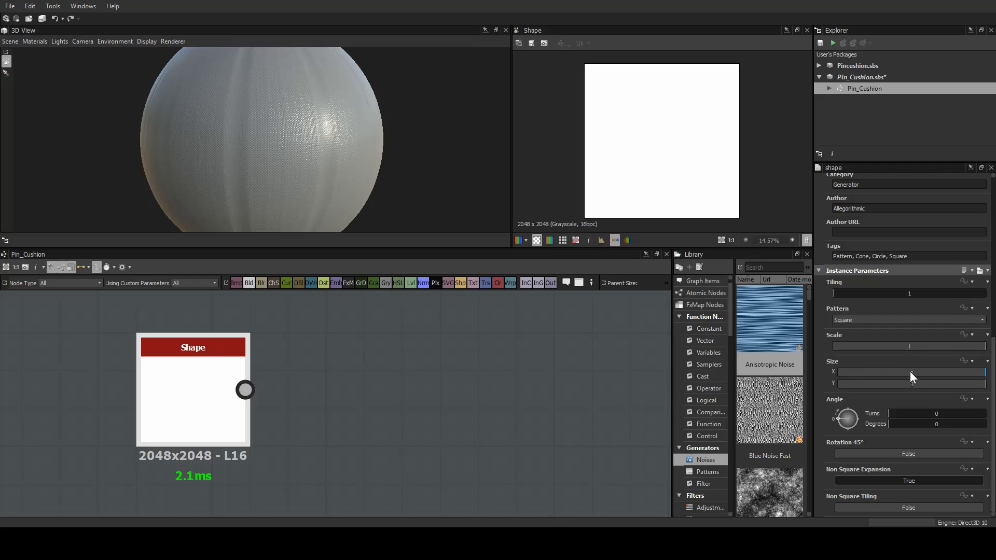
pyautogui.write('.0')
pyautogui.write('5')
pyautogui.press('Return')
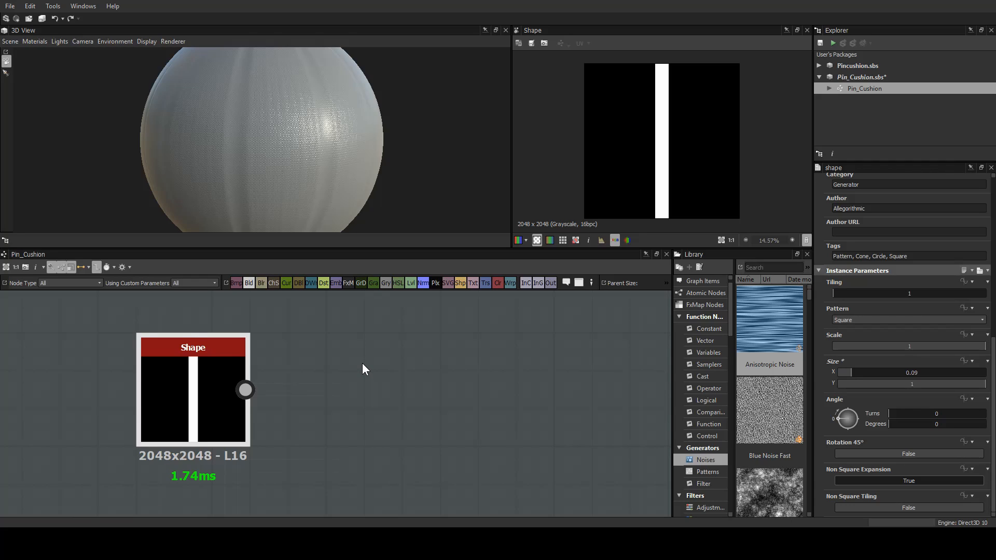
# Add a Blur HQ Grayscale node after the Shape node and check the strip's blurred edges.
pyautogui.press('Return')
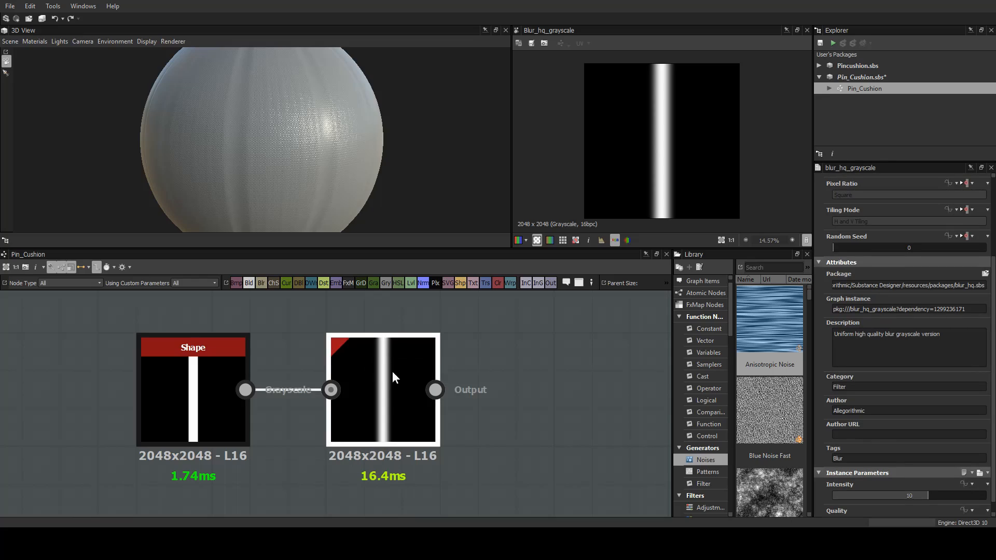
pyautogui.scroll(-3, 660, 137)
pyautogui.scroll(3, 660, 137)
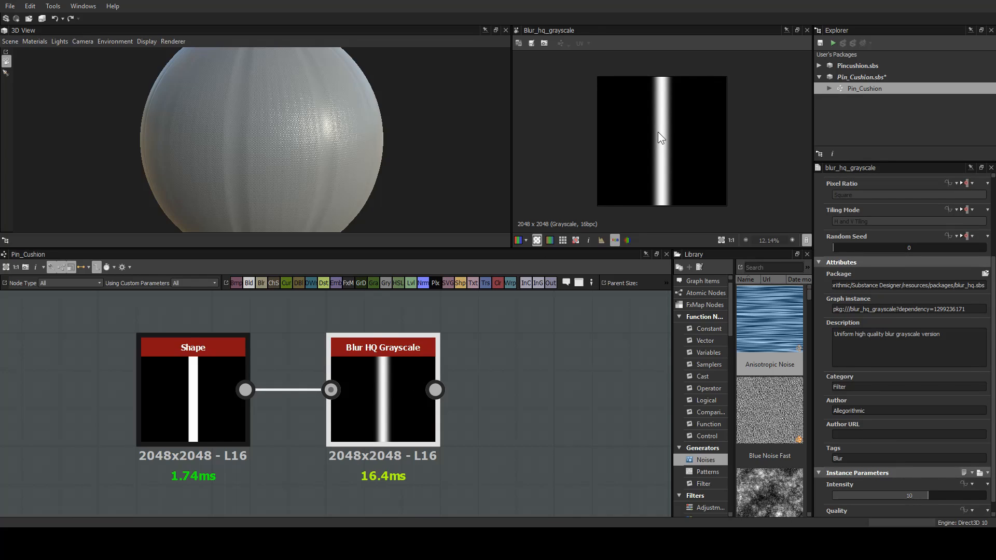
pyautogui.scroll(6, 653, 169)
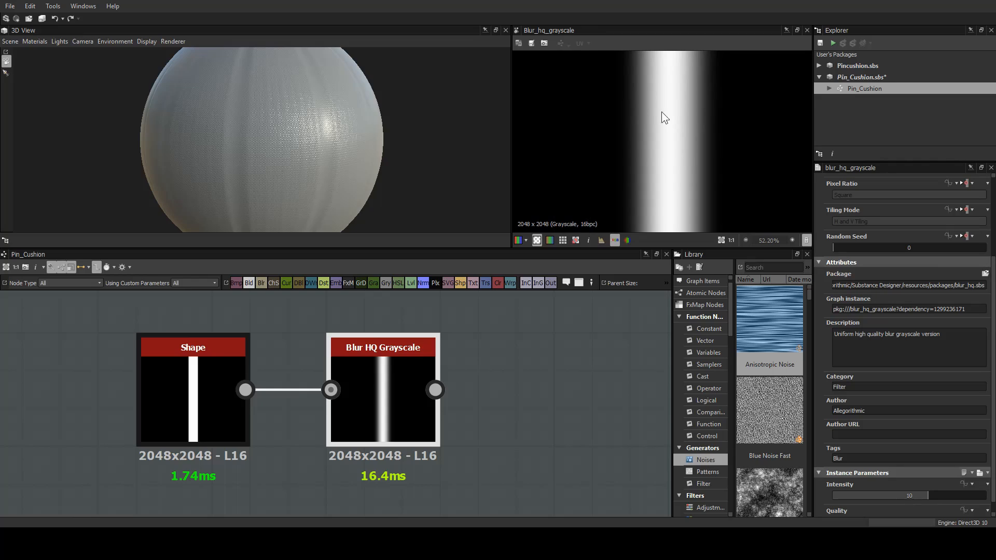
pyautogui.scroll(-1, 891, 434)
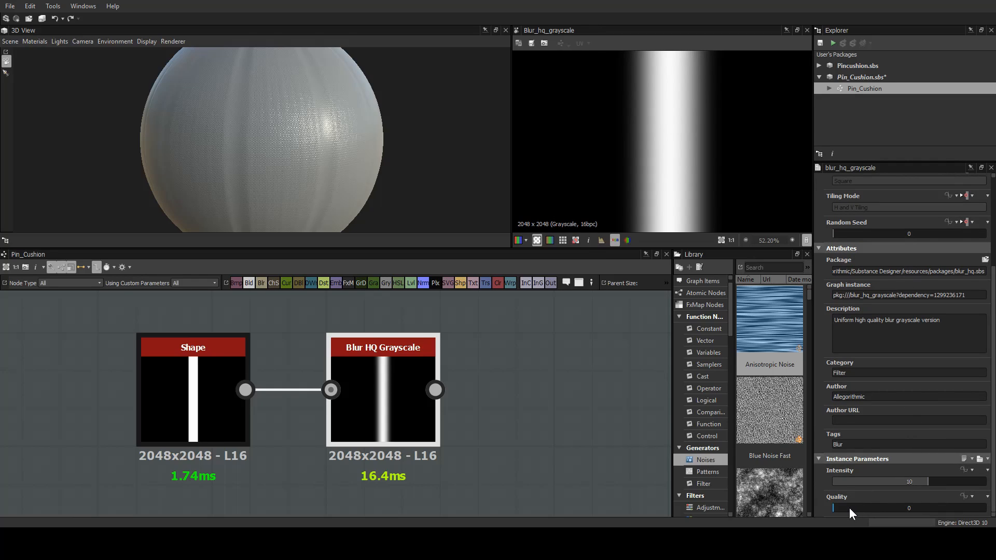
# Set the Blur HQ Grayscale node's Quality to 1 and its Intensity to 14.
pyautogui.moveTo(850, 509); pyautogui.dragTo(986, 509)
pyautogui.moveTo(930, 482); pyautogui.dragTo(960, 481)
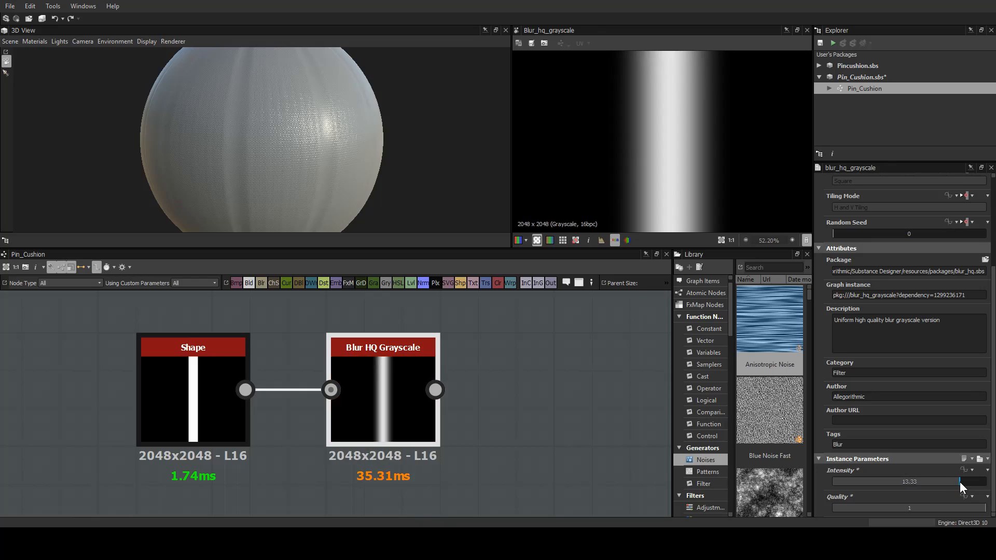
pyautogui.doubleClick(960, 482)
pyautogui.write('14')
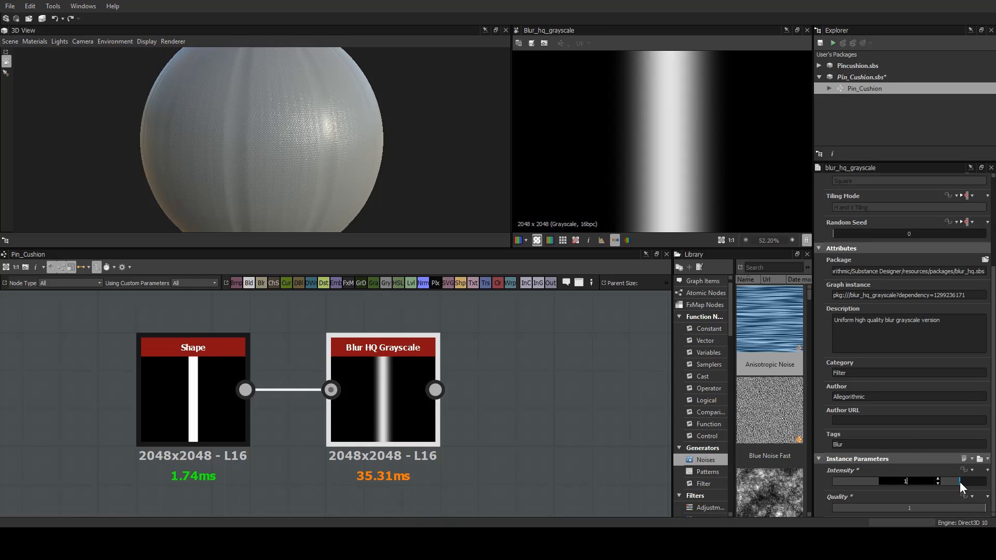
pyautogui.press('Return')
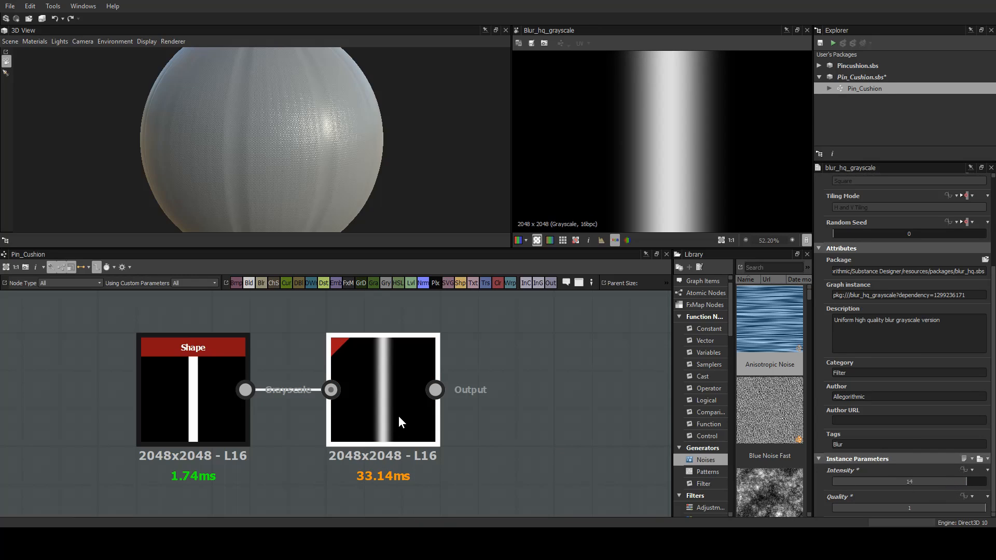
# Add a Levels node after the Blur HQ Grayscale node and check the strip's gradient in the 2D preview.
pyautogui.moveTo(466, 395); pyautogui.dragTo(339, 390, button='middle')
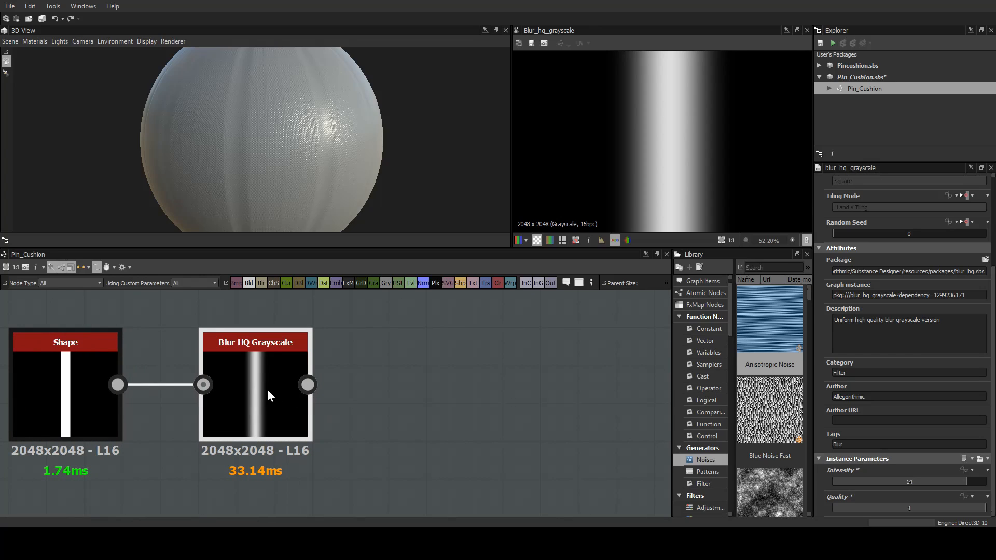
pyautogui.press('l')
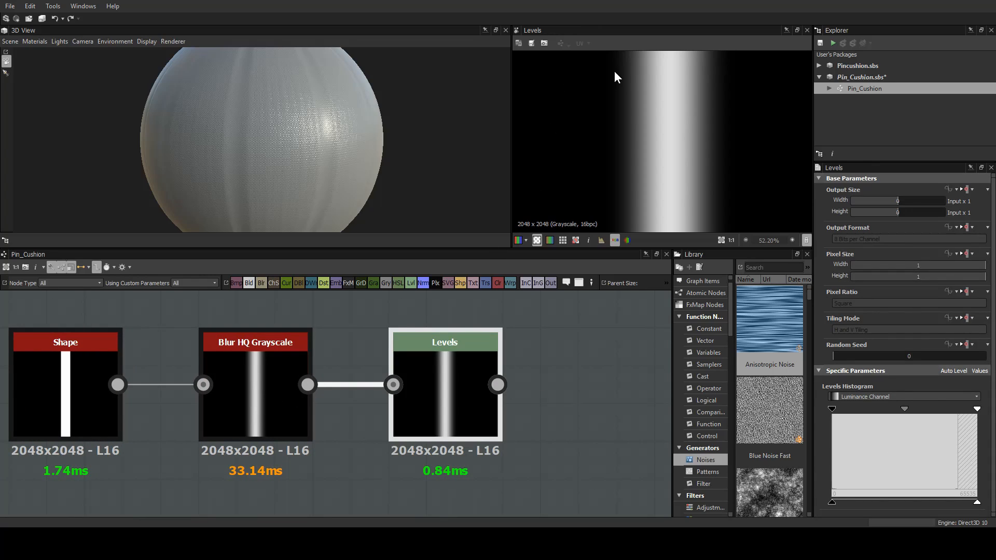
pyautogui.scroll(10, 619, 121)
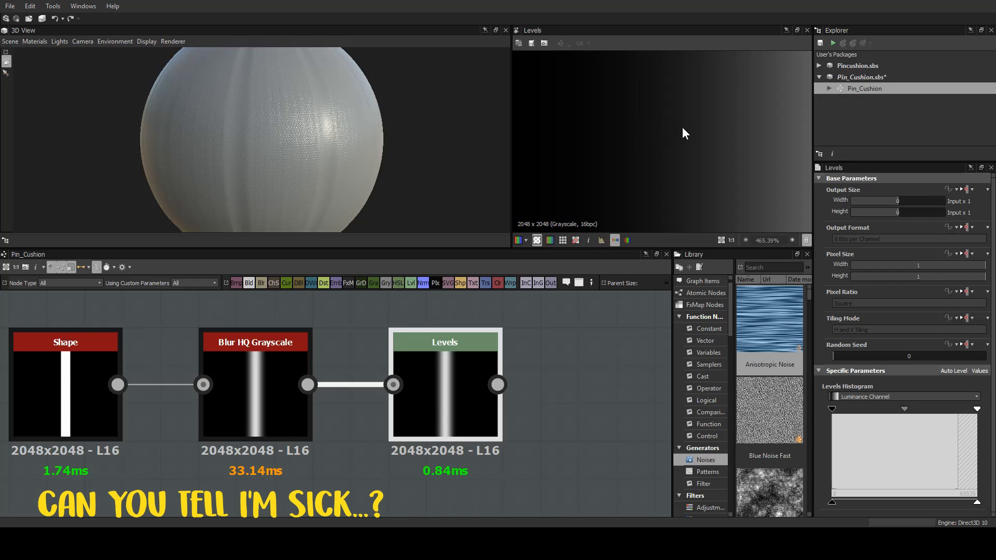
pyautogui.scroll(-13, 632, 127)
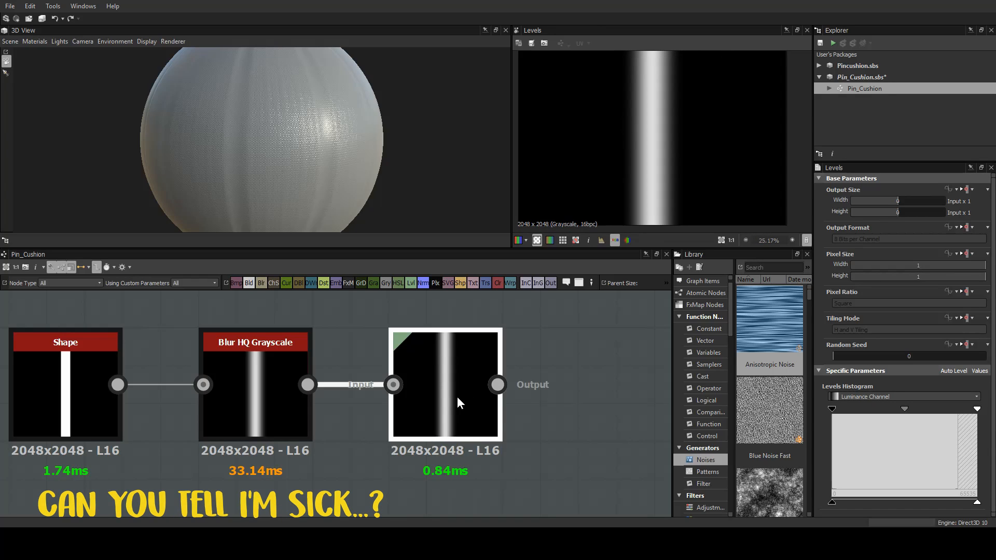
# Raise the Levels node's input black point slightly and compare its strip with the Blur HQ Grayscale output.
pyautogui.moveTo(833, 409); pyautogui.dragTo(864, 409)
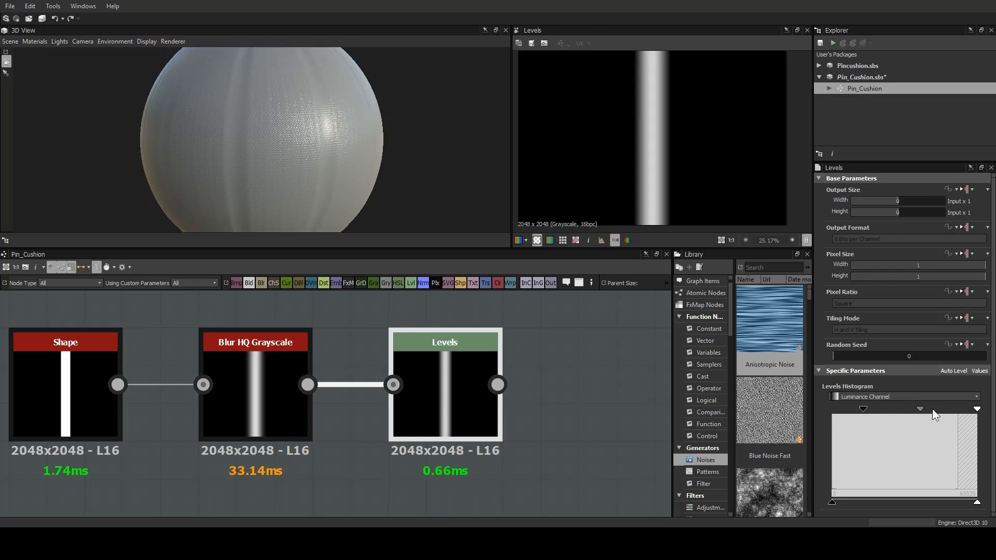
pyautogui.moveTo(975, 409)
pyautogui.mouseDown()
pyautogui.moveTo(926, 412)
pyautogui.moveTo(975, 413)
pyautogui.mouseUp()
pyautogui.moveTo(863, 409); pyautogui.dragTo(843, 412)
pyautogui.doubleClick(273, 410)
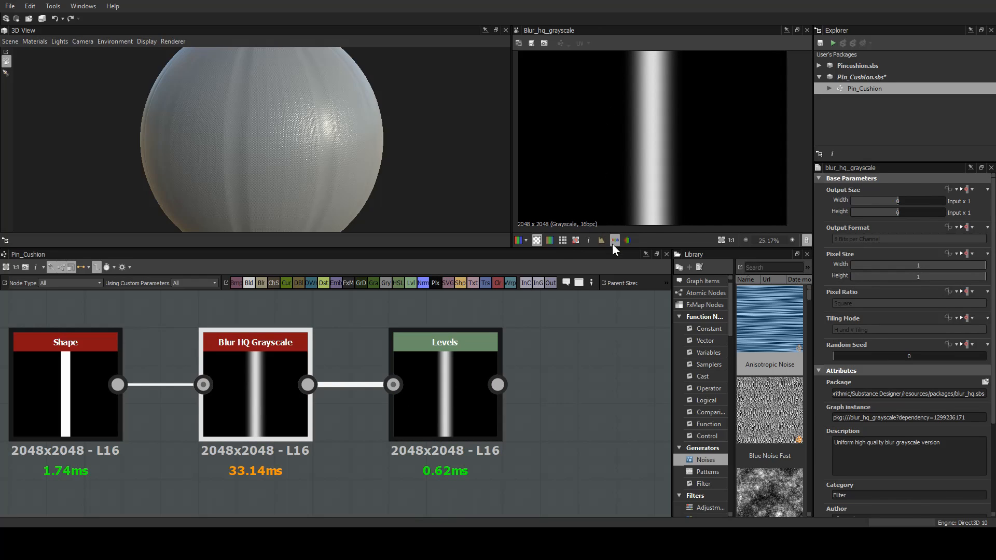
pyautogui.doubleClick(452, 375)
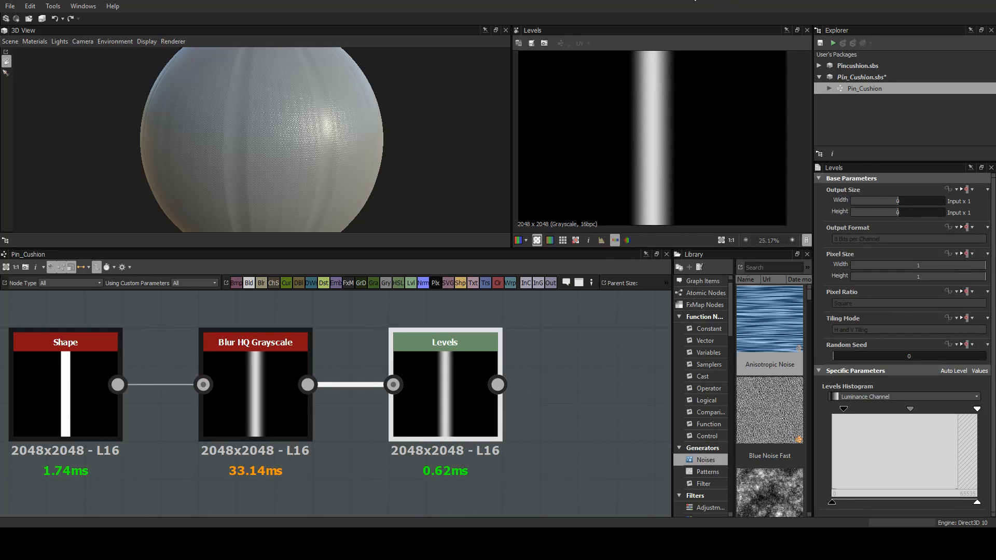
pyautogui.scroll(-4, 656, 151)
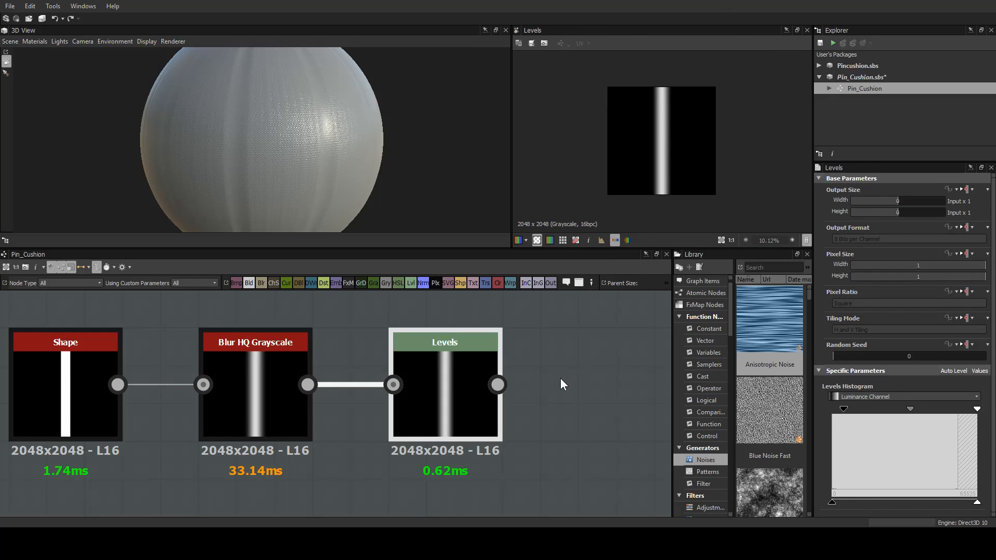
# Add a Safe Transform Grayscale node after the Levels node and set its X offset to 0.5.
pyautogui.moveTo(576, 385); pyautogui.dragTo(345, 370, button='middle')
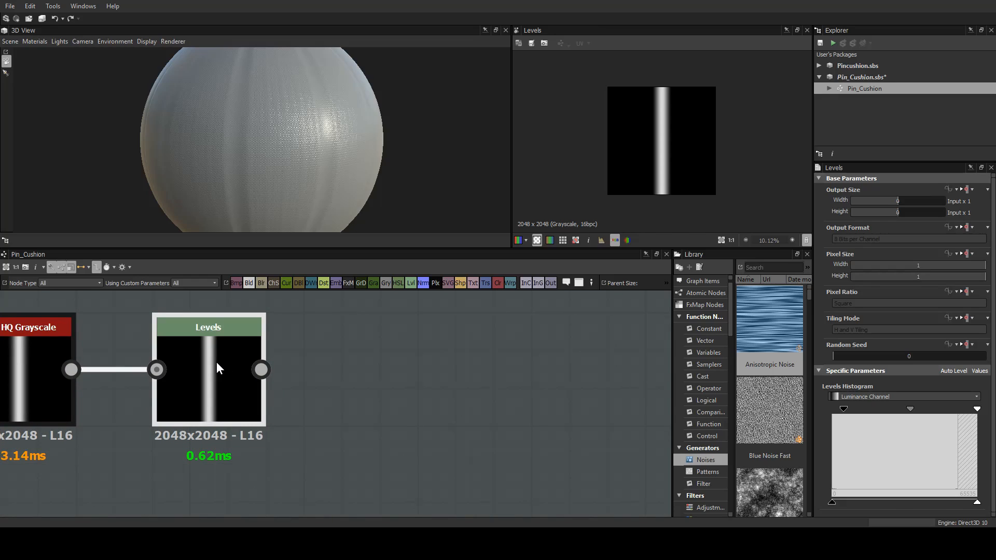
pyautogui.press('Return')
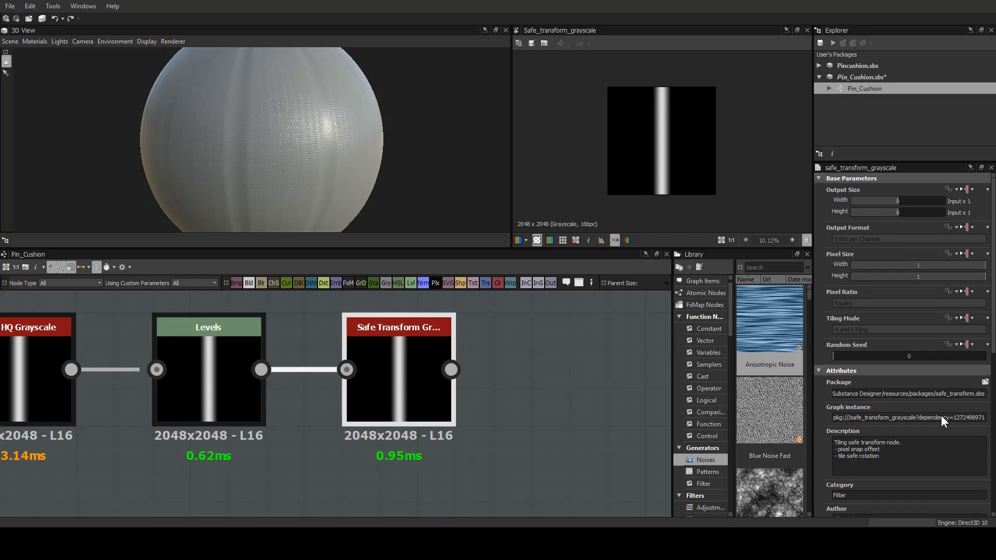
pyautogui.scroll(-8, 939, 419)
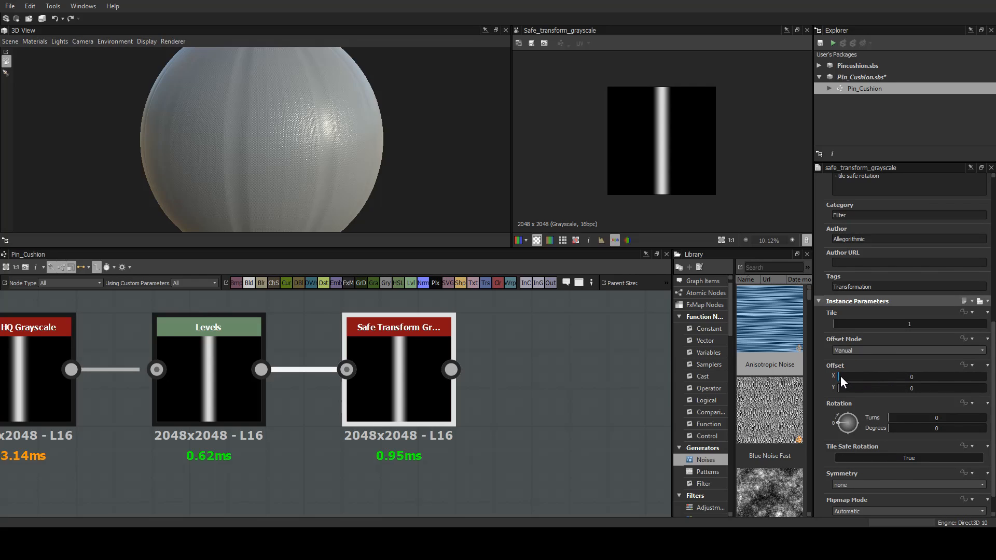
pyautogui.moveTo(841, 376); pyautogui.dragTo(910, 384)
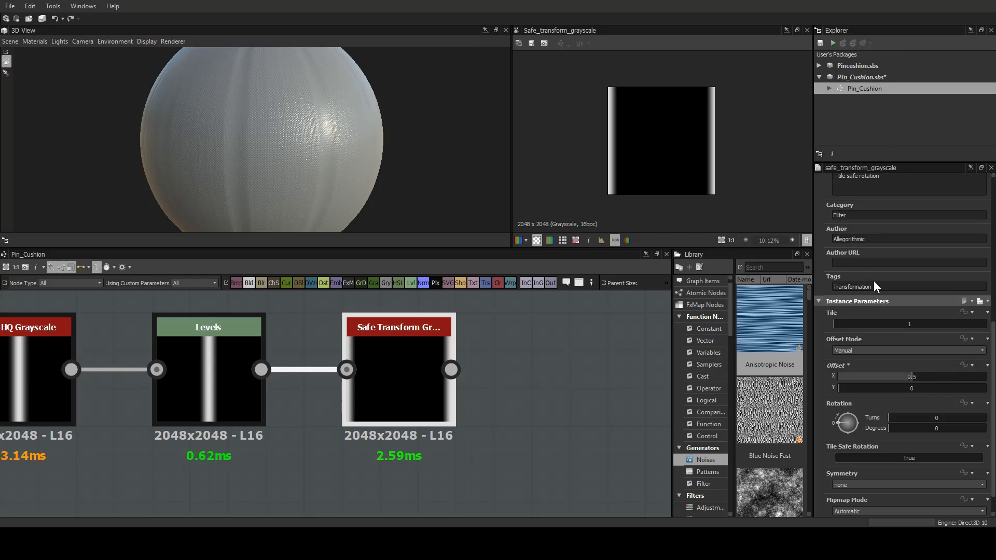
pyautogui.scroll(5, 880, 293)
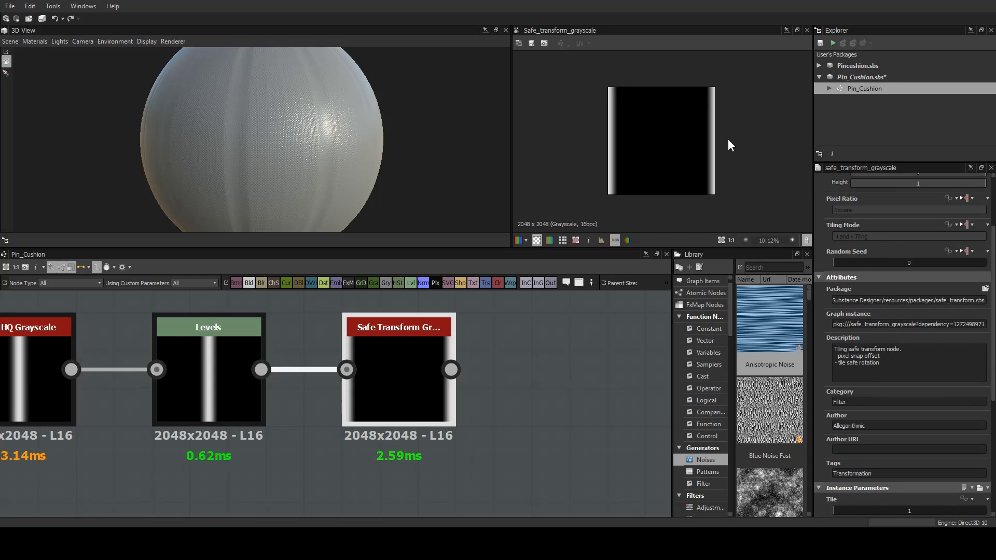
pyautogui.scroll(2, 713, 136)
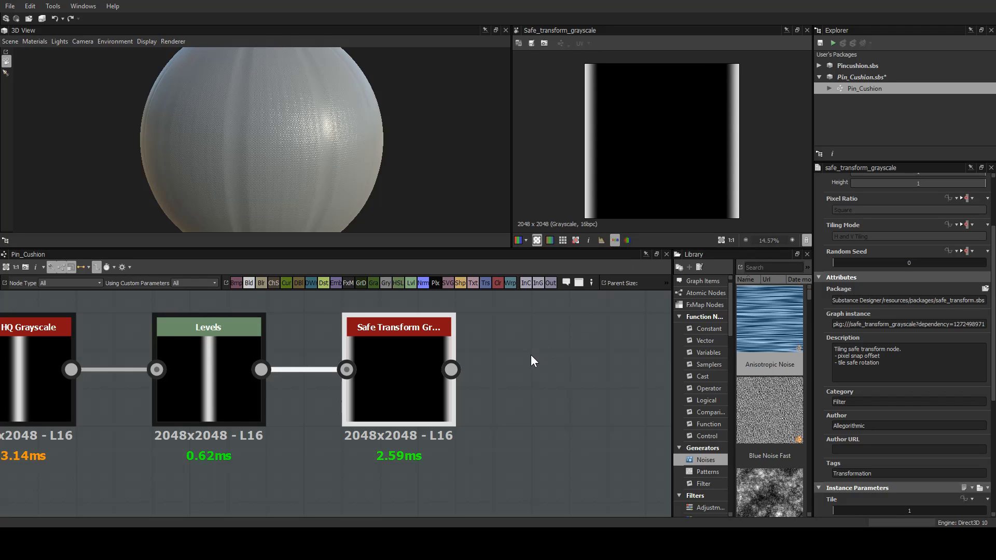
# Add a Tile Generator node after Safe Transform Grayscale and feed the strip into Pattern Input 1 instead of Background.
pyautogui.moveTo(531, 356); pyautogui.dragTo(249, 371, button='middle')
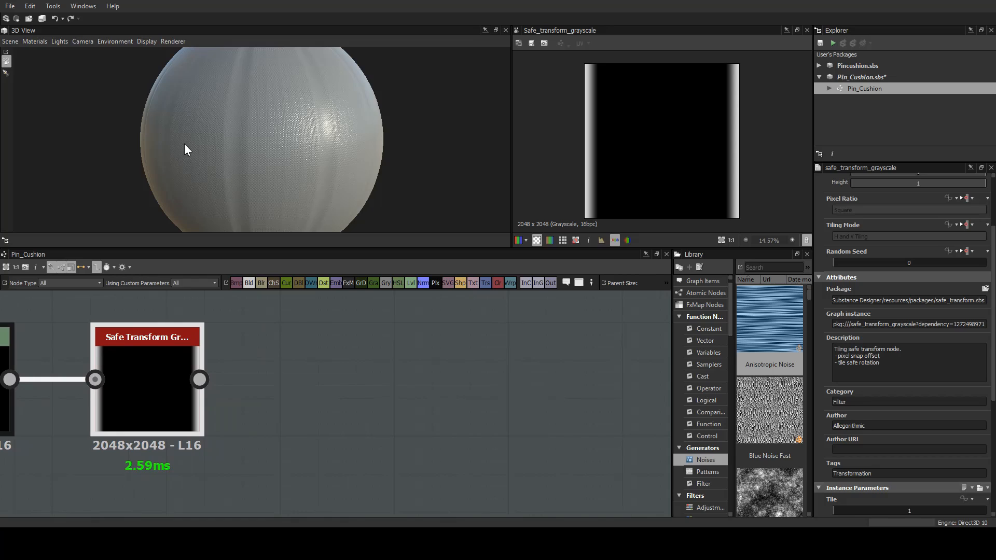
pyautogui.moveTo(361, 155); pyautogui.dragTo(359, 127)
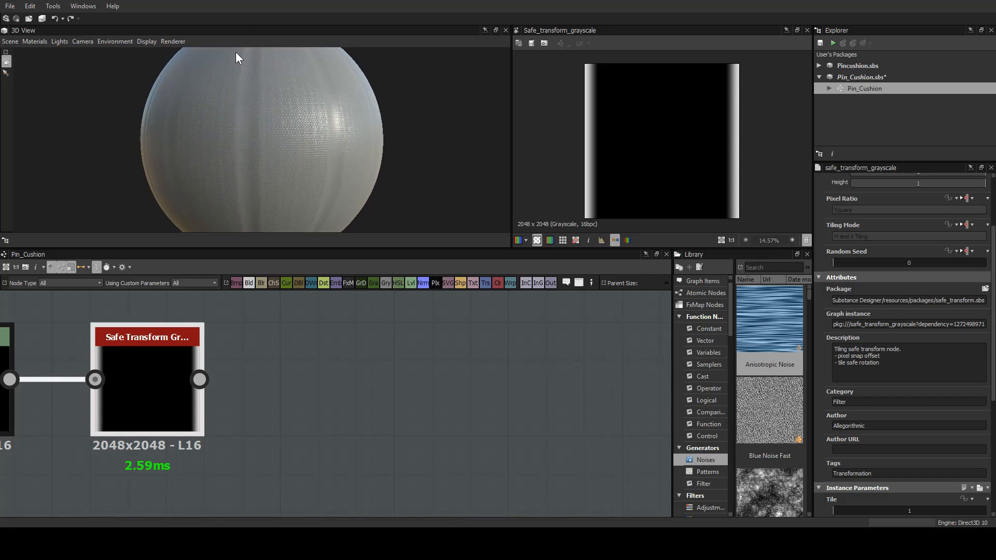
pyautogui.scroll(4, 254, 77)
pyautogui.moveTo(244, 144); pyautogui.dragTo(277, 150)
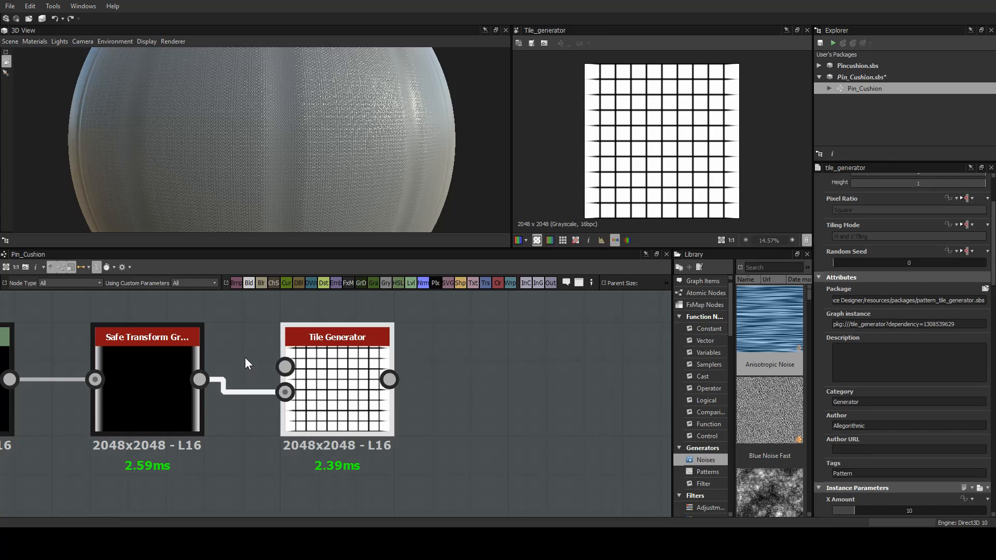
pyautogui.moveTo(245, 357); pyautogui.dragTo(232, 435)
pyautogui.press('Delete')
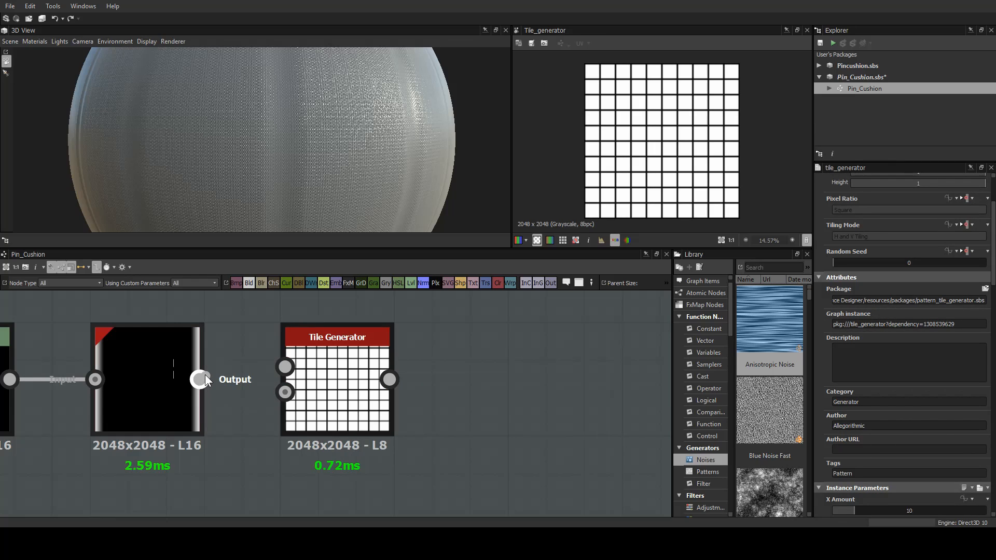
pyautogui.moveTo(200, 379); pyautogui.dragTo(283, 366)
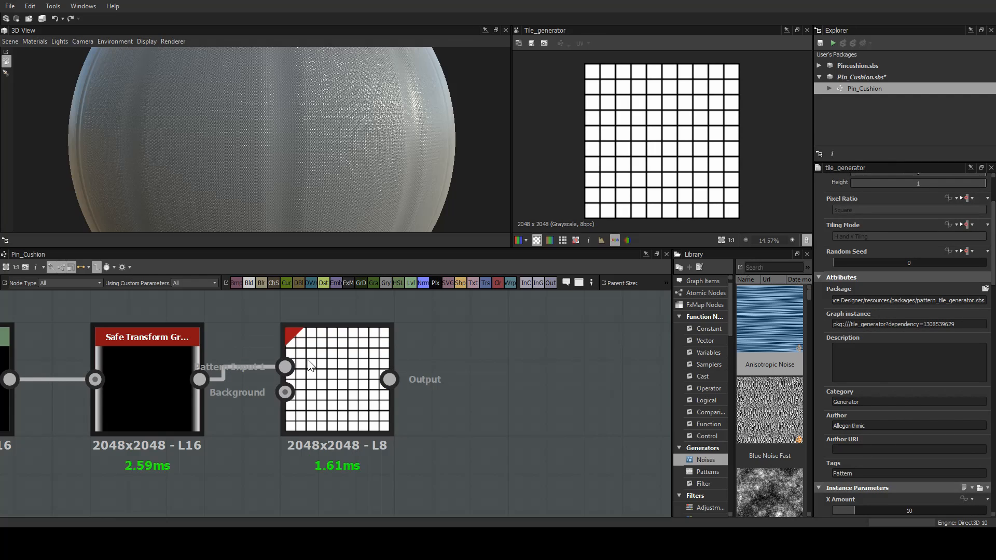
# Set the Tile Generator's Pattern to Image Input.
pyautogui.click(341, 366)
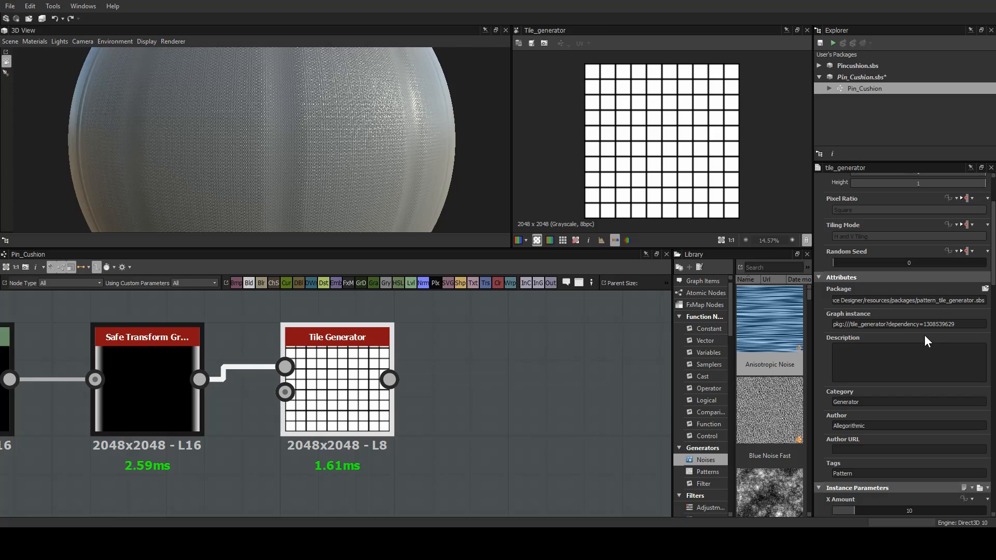
pyautogui.scroll(-4, 925, 335)
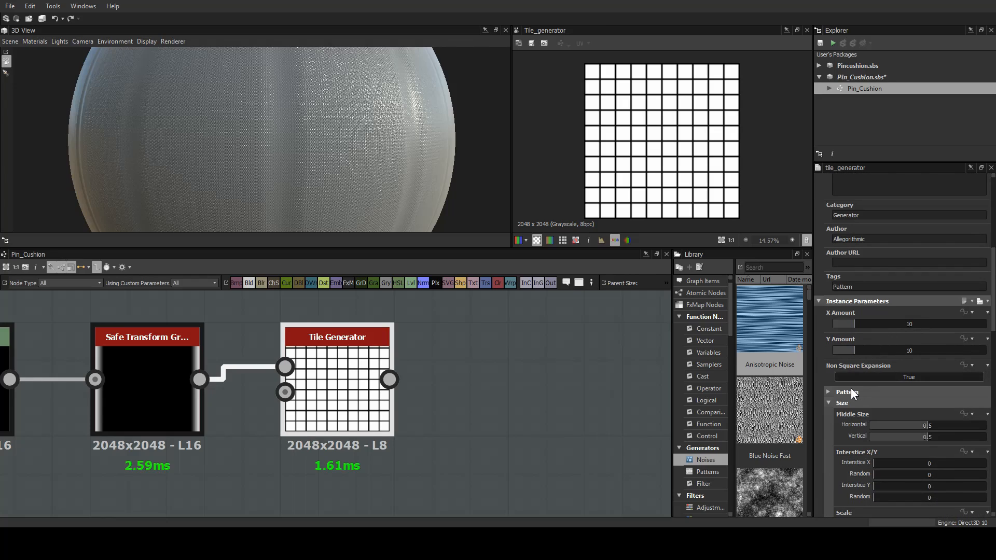
pyautogui.click(851, 392)
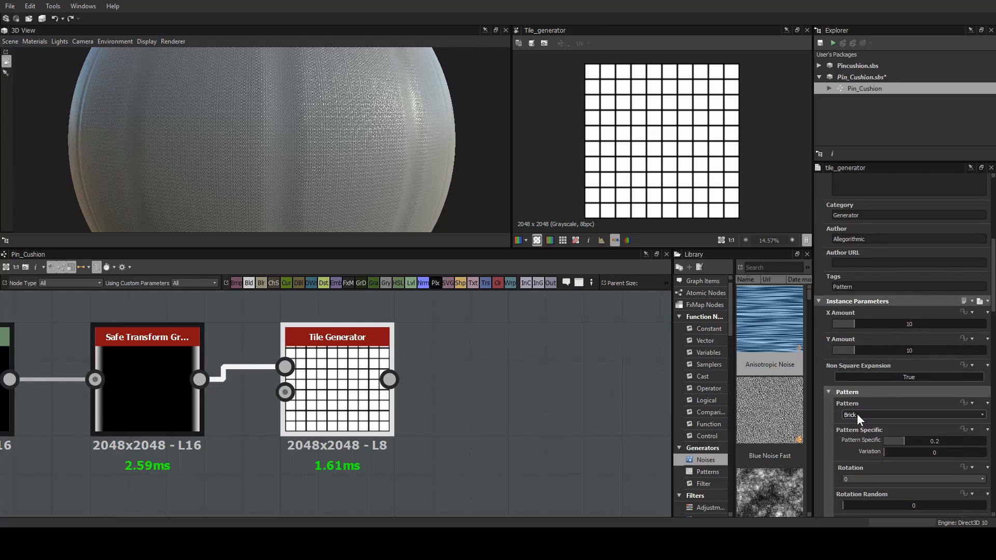
pyautogui.click(883, 425)
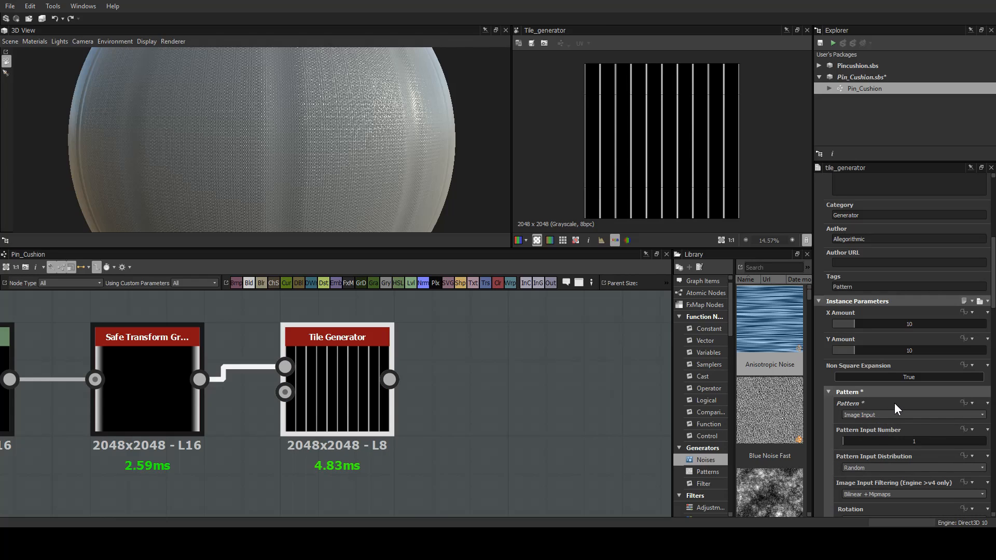
# Examine the seams in the tiled lines closely and set the Tile Generator's Y Amount to 1.
pyautogui.scroll(2, 895, 400)
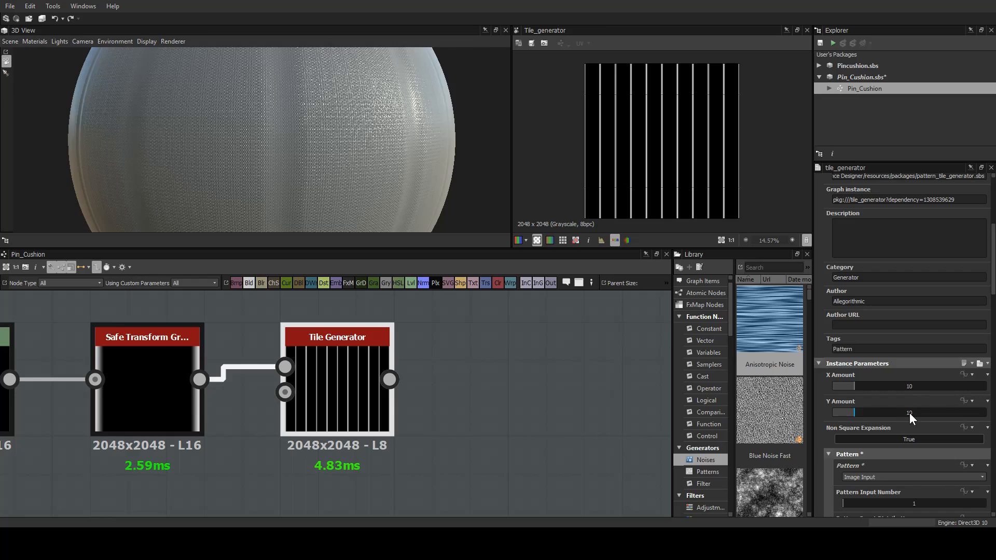
pyautogui.scroll(10, 627, 159)
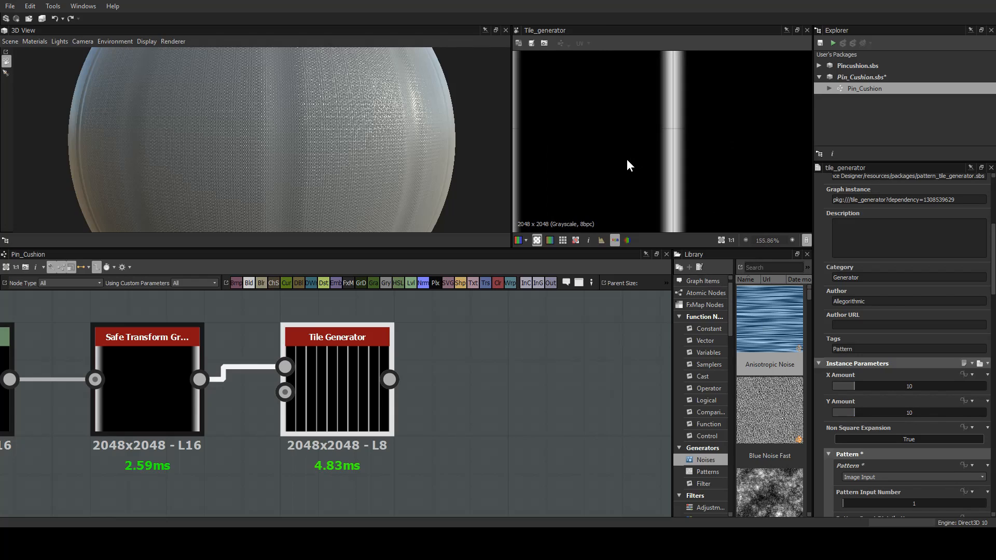
pyautogui.scroll(4, 727, 147)
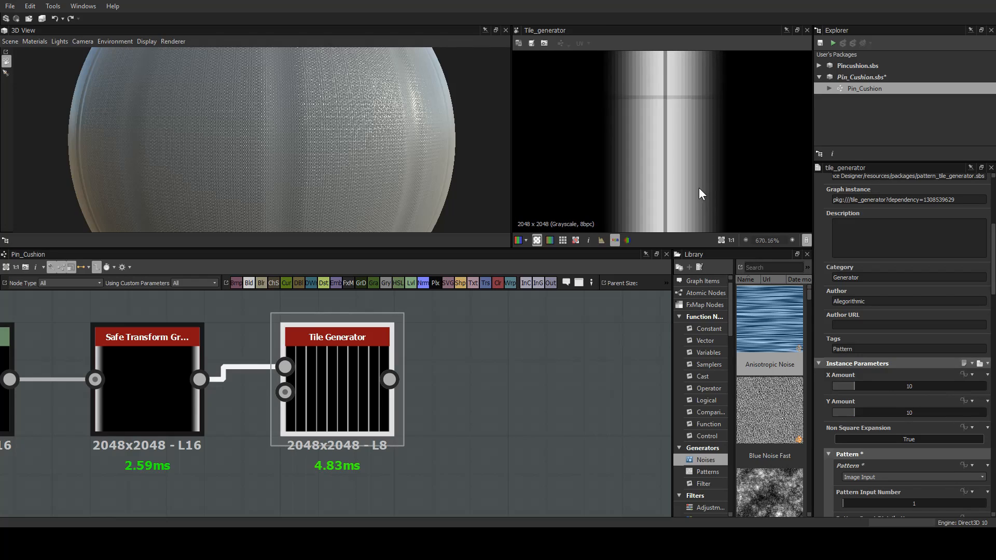
pyautogui.scroll(-2, 643, 158)
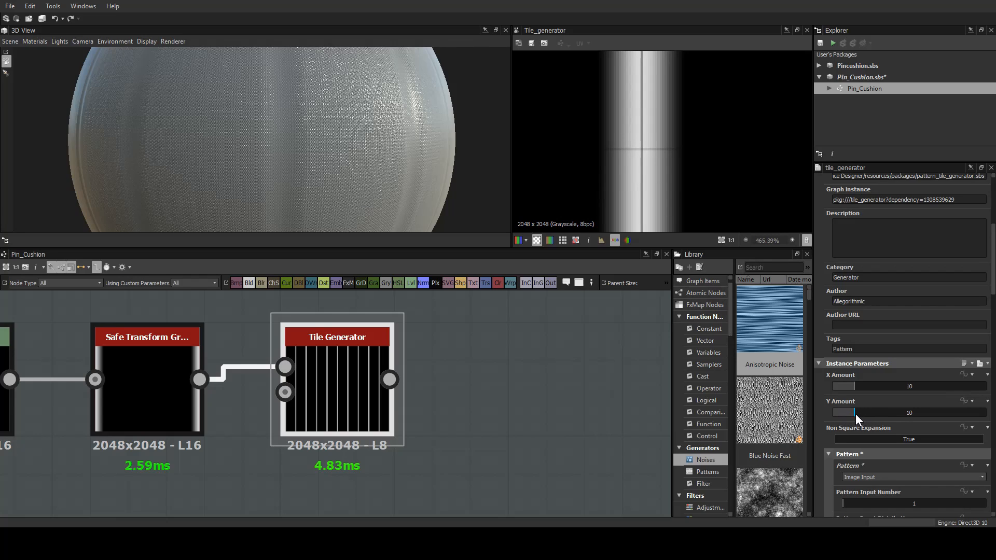
pyautogui.moveTo(855, 414); pyautogui.dragTo(830, 417)
pyautogui.scroll(-10, 628, 123)
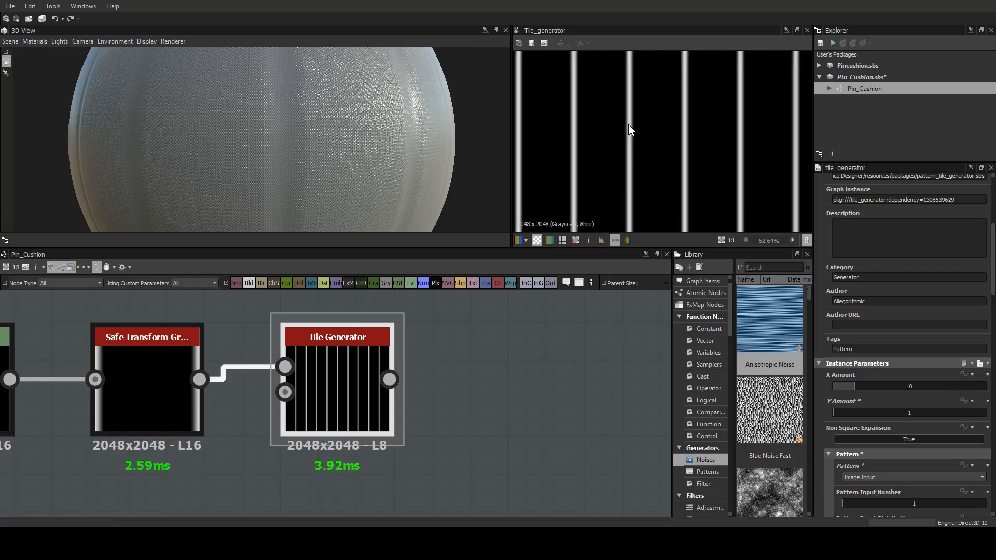
pyautogui.scroll(1, 643, 125)
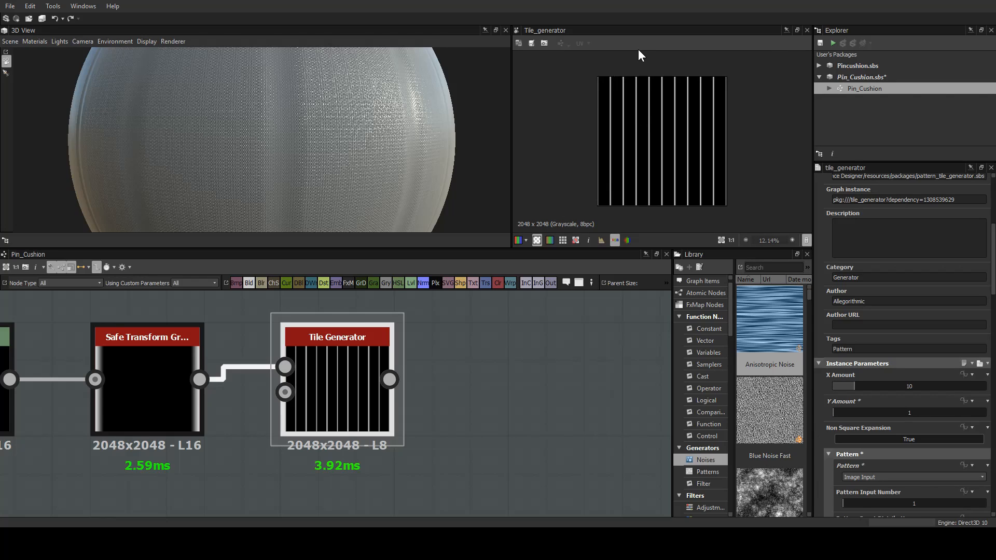
# Set the Tile Generator's X Amount to 8.
pyautogui.doubleClick(134, 370)
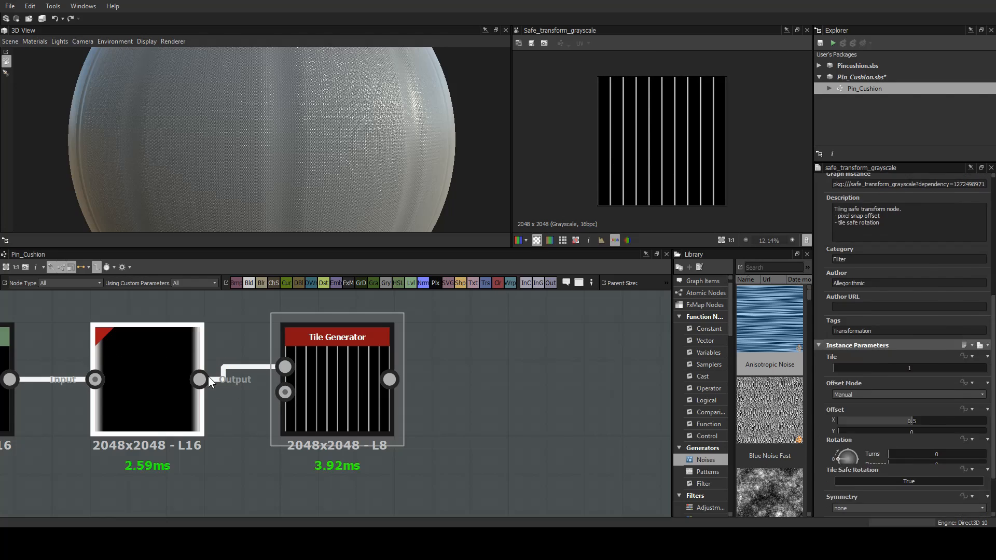
pyautogui.doubleClick(353, 361)
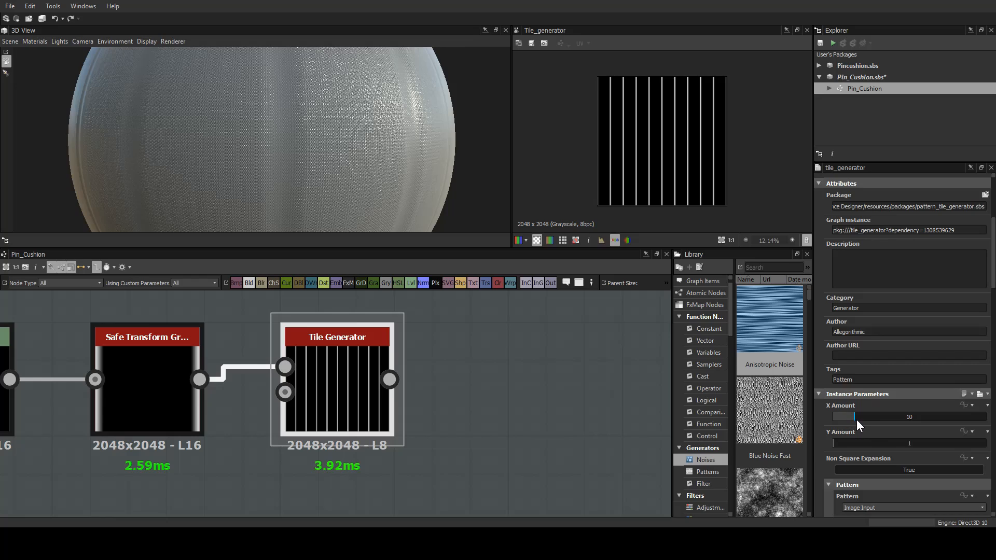
pyautogui.moveTo(852, 418); pyautogui.dragTo(850, 418)
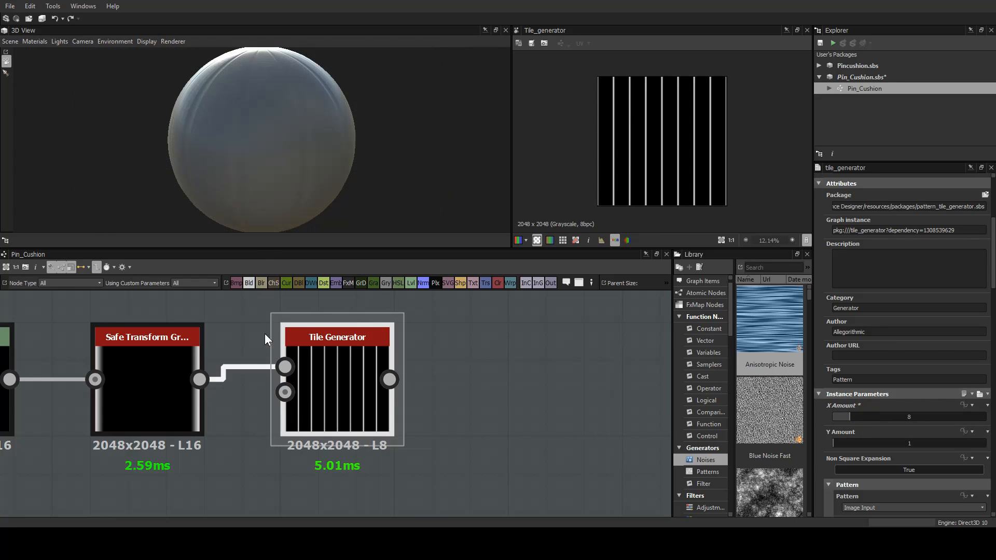
# Compare the fabric stripes from the Make It Tile Patch node with the Tile Generator's lines in the 2D preview.
pyautogui.scroll(-4, 303, 404)
pyautogui.moveTo(312, 437); pyautogui.dragTo(408, 201, button='middle')
pyautogui.doubleClick(322, 402)
pyautogui.scroll(3, 631, 140)
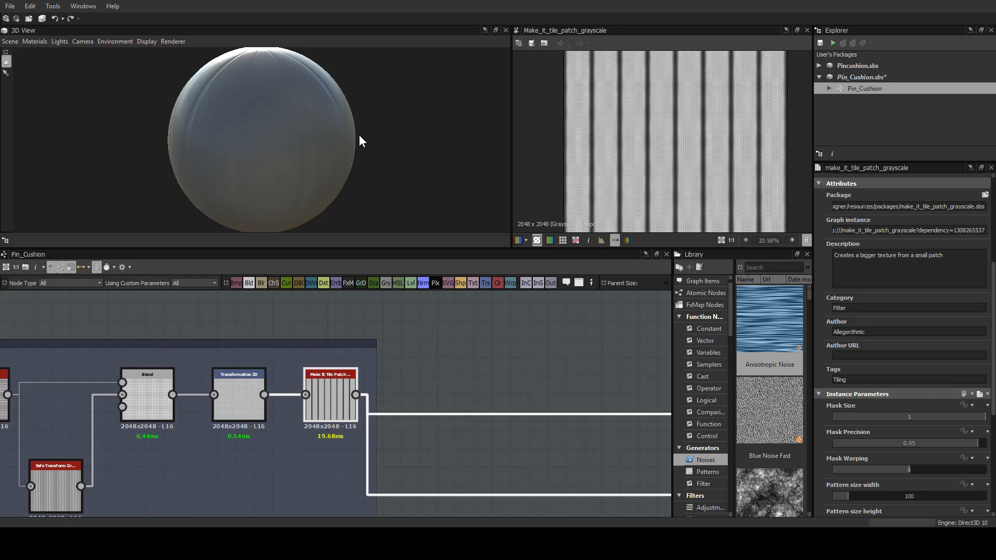
pyautogui.moveTo(359, 134); pyautogui.dragTo(244, 235)
pyautogui.scroll(-5, 517, 363)
pyautogui.moveTo(492, 320); pyautogui.dragTo(418, 366, button='middle')
pyautogui.scroll(8, 418, 366)
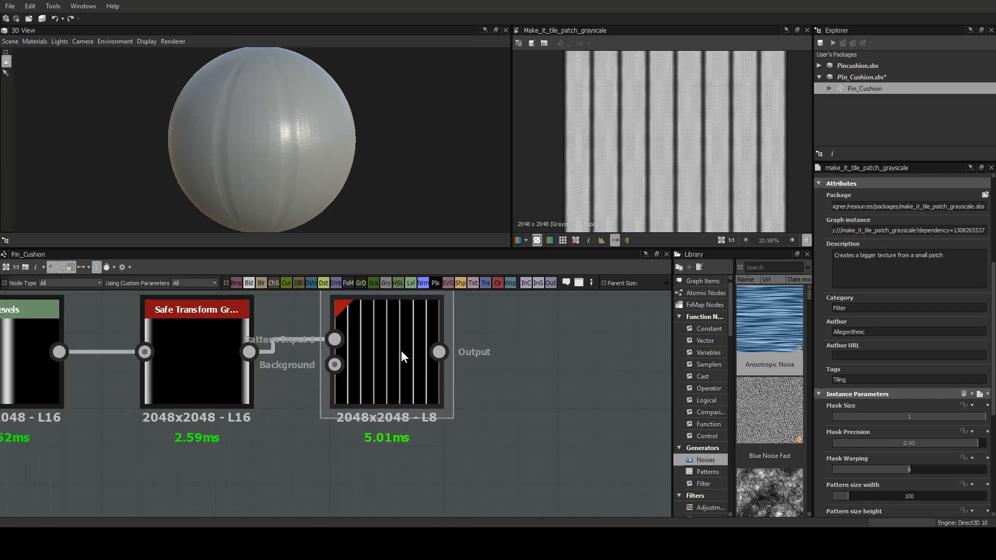
pyautogui.doubleClick(401, 350)
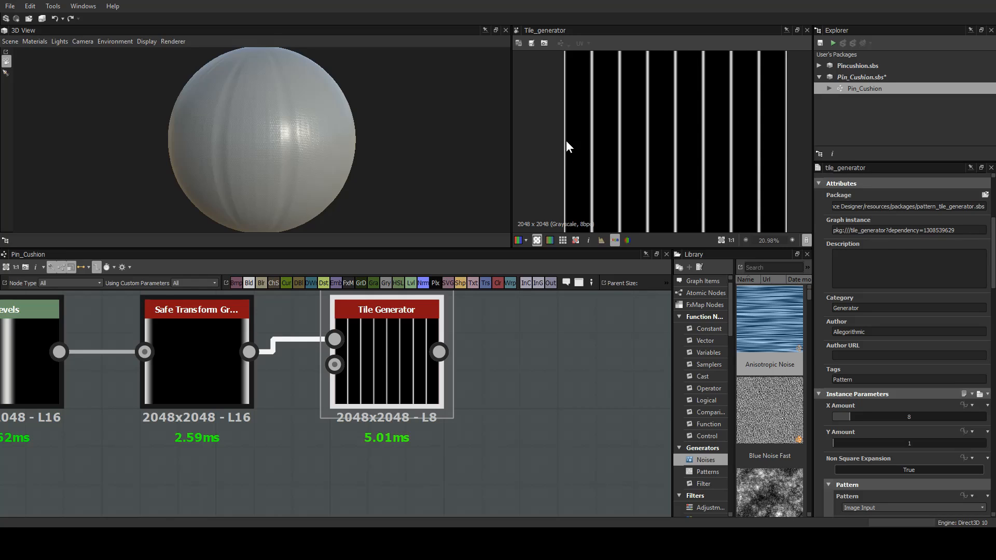
# Try the Safe Transform Grayscale node's X offset at 0 against the Tile Generator's lines and restore it to 0.5.
pyautogui.doubleClick(198, 347)
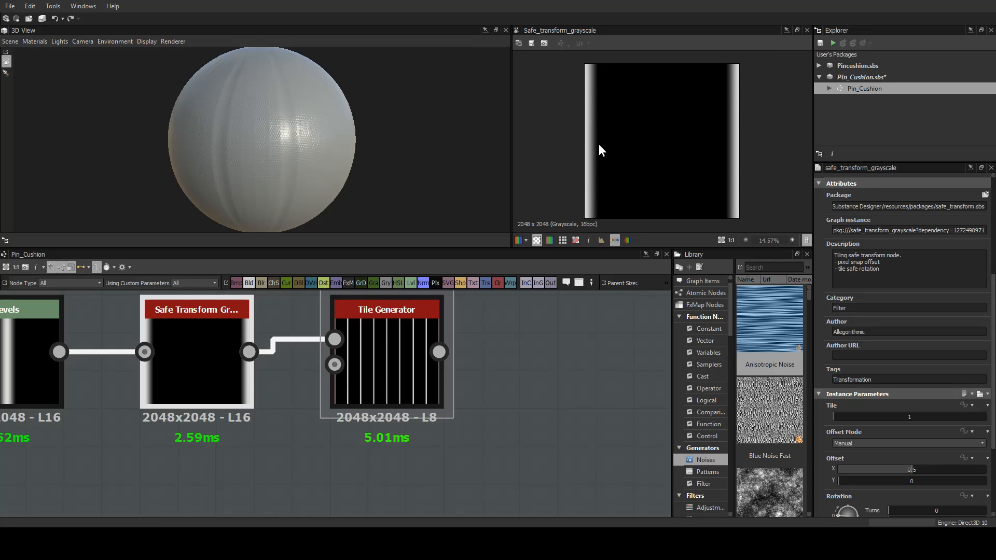
pyautogui.doubleClick(382, 349)
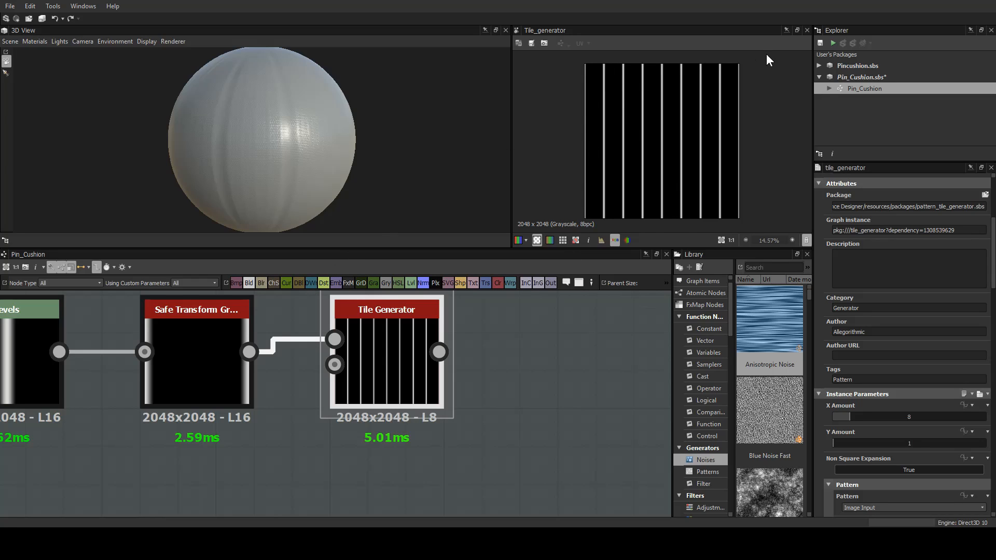
pyautogui.click(217, 357)
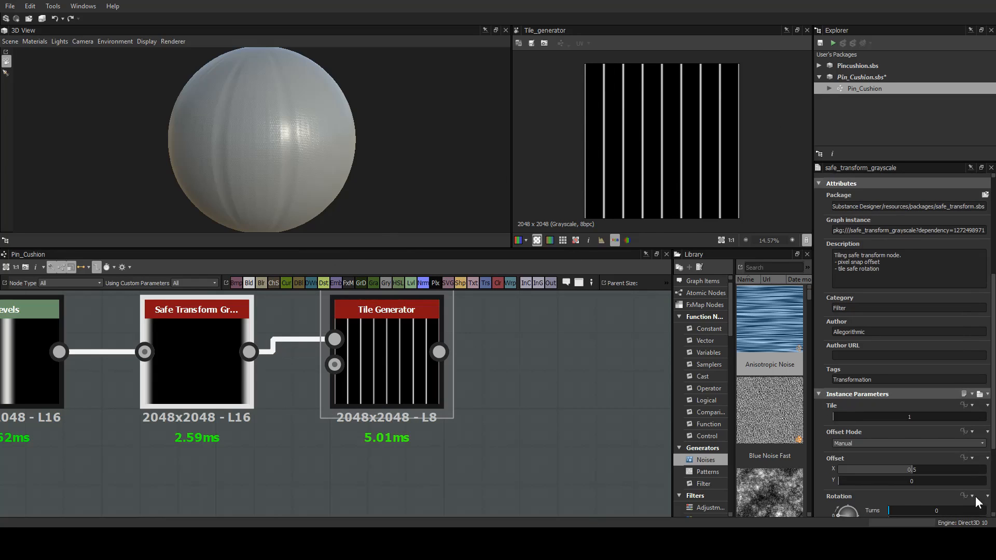
pyautogui.moveTo(911, 469); pyautogui.dragTo(819, 471)
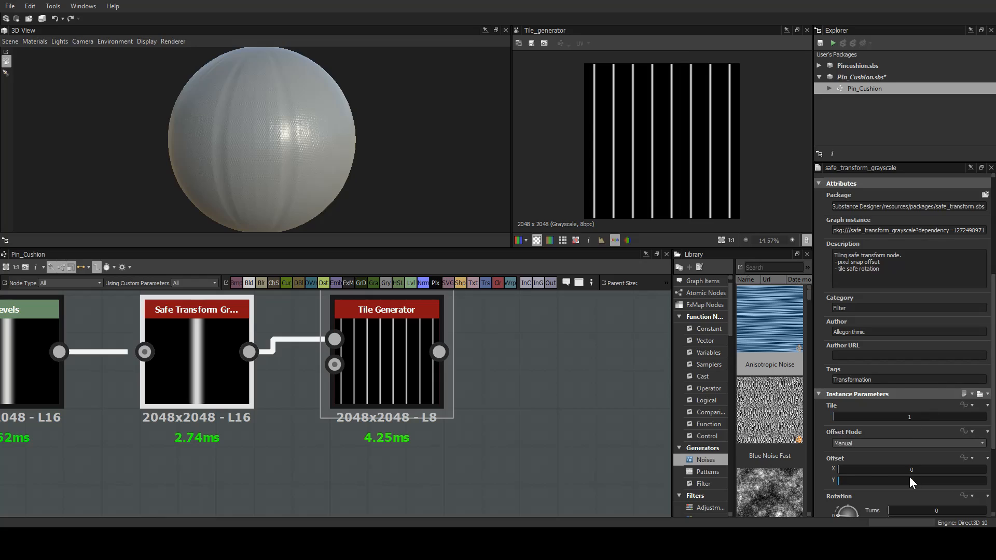
pyautogui.write('0.5')
pyautogui.press('Return')
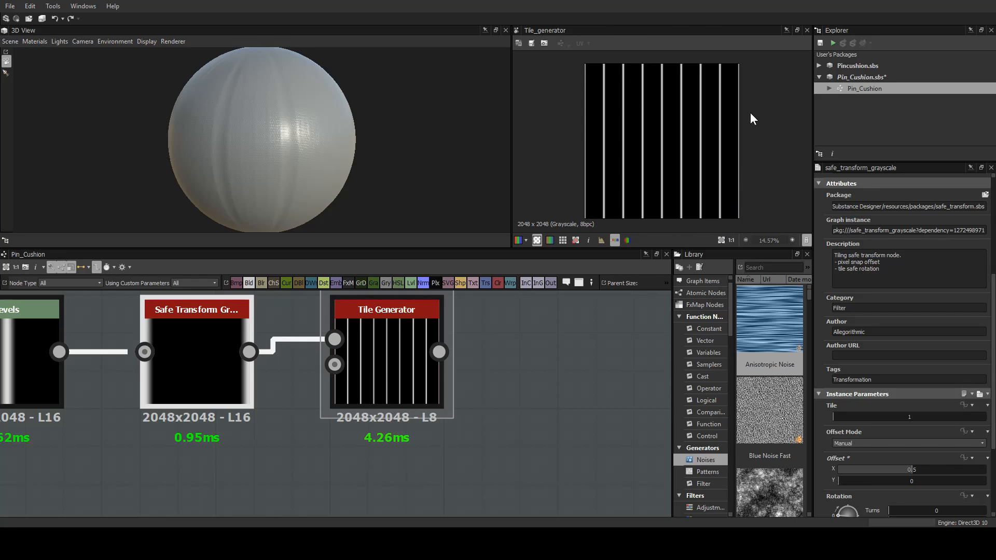
# Look over the fabric nodes and preview the Tile Generator's repeated lines across the tile border.
pyautogui.moveTo(469, 466); pyautogui.dragTo(516, 282, button='middle')
pyautogui.scroll(-4, 441, 359)
pyautogui.moveTo(405, 385); pyautogui.dragTo(449, 295, button='middle')
pyautogui.scroll(3, 428, 383)
pyautogui.doubleClick(429, 383)
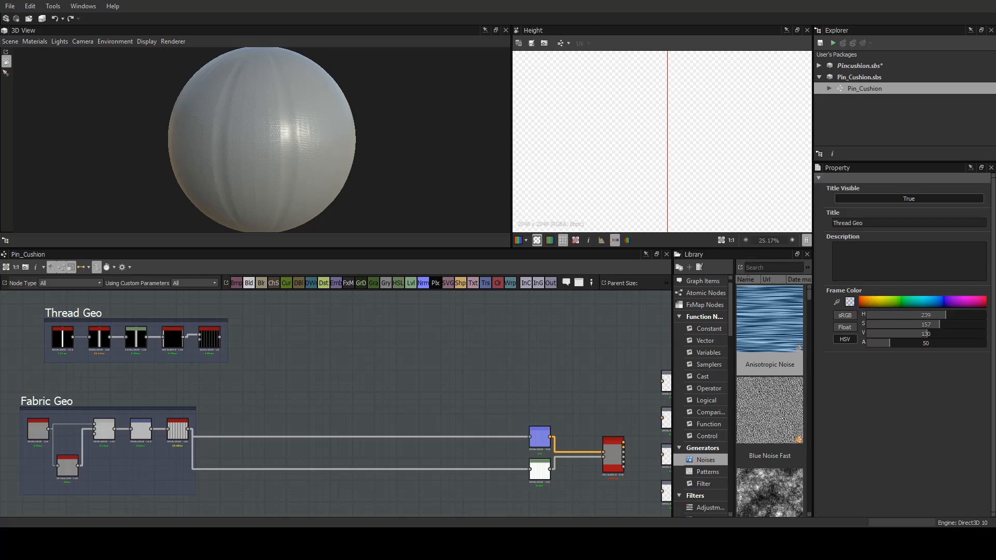
pyautogui.scroll(5, 208, 337)
pyautogui.scroll(-1, 219, 354)
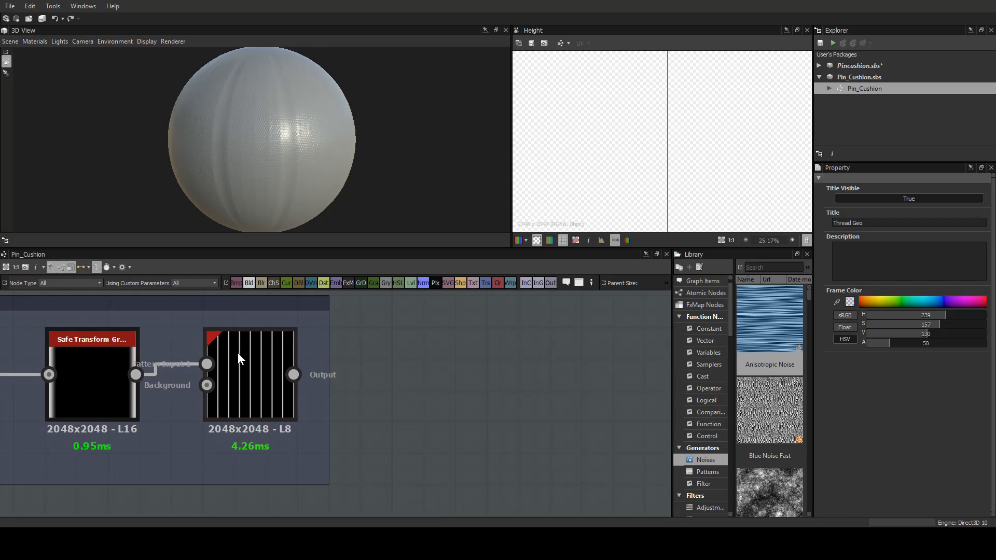
pyautogui.doubleClick(238, 353)
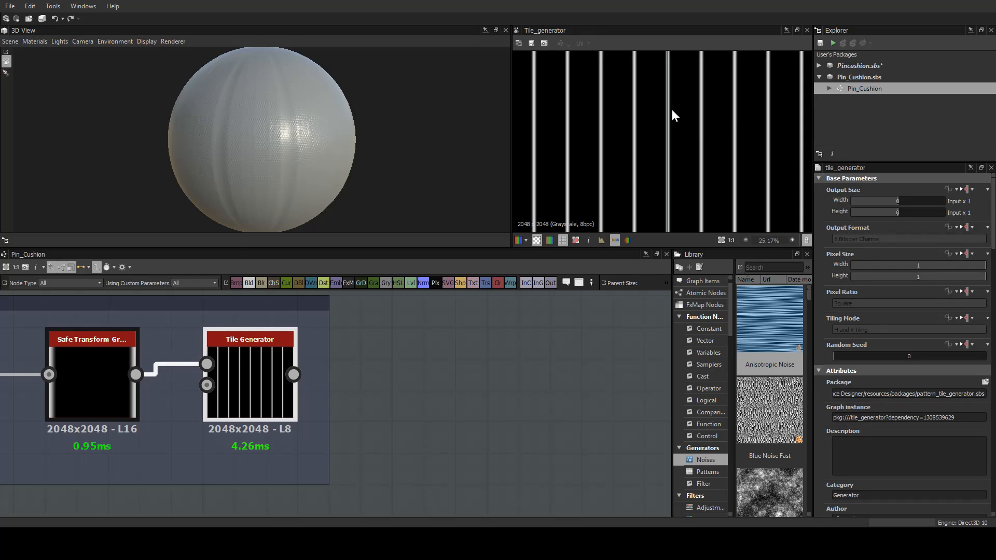
# Add a Fibers 2 node in the empty graph area beyond the Tile Generator.
pyautogui.scroll(3, 670, 116)
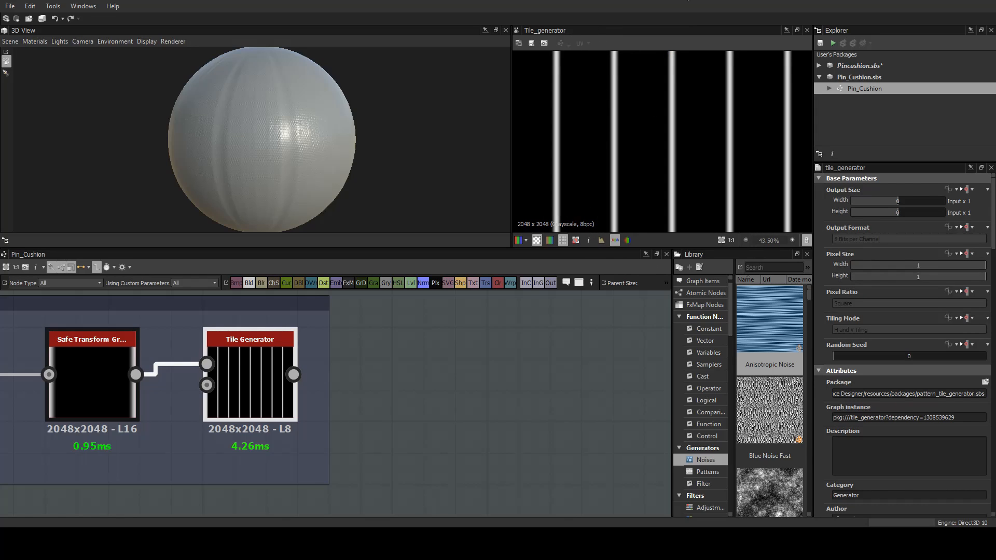
pyautogui.moveTo(509, 368)
pyautogui.mouseDown(button='middle')
pyautogui.moveTo(390, 369)
pyautogui.moveTo(296, 396)
pyautogui.mouseUp(button='middle')
pyautogui.moveTo(384, 349); pyautogui.dragTo(296, 356, button='middle')
pyautogui.scroll(-1, 289, 350)
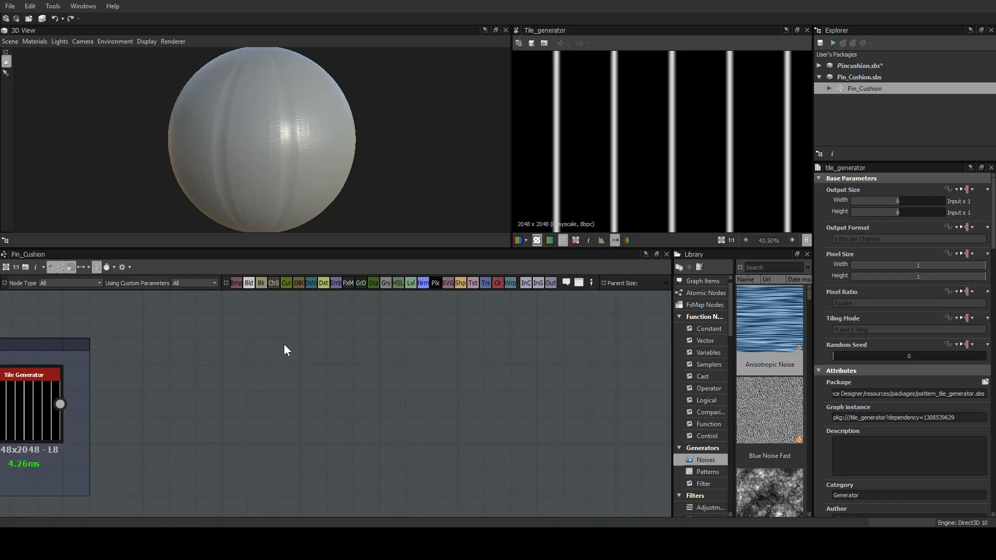
pyautogui.press('Return')
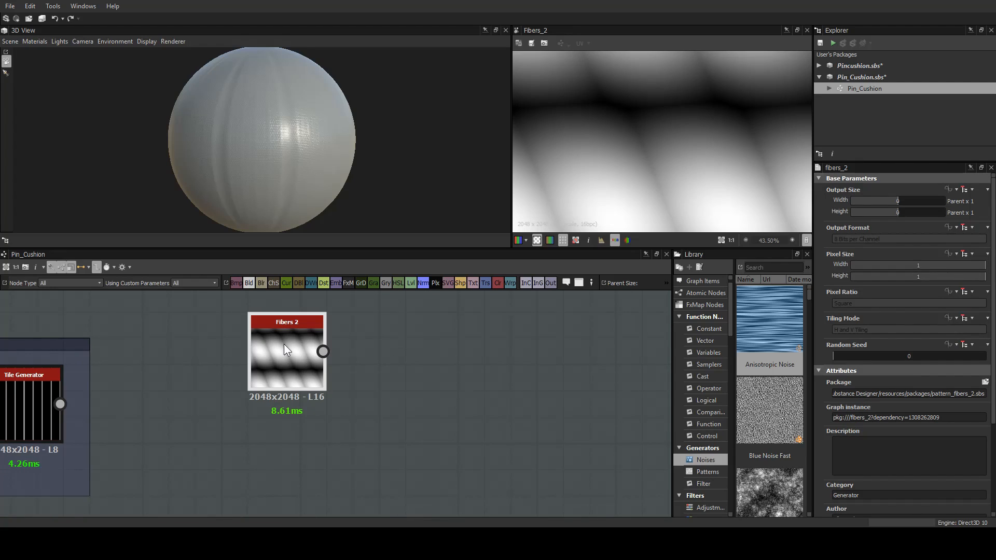
# Set the Fibers 2 node's Tiling to 25 for finer fiber rows.
pyautogui.scroll(-2, 645, 152)
pyautogui.scroll(-5, 958, 408)
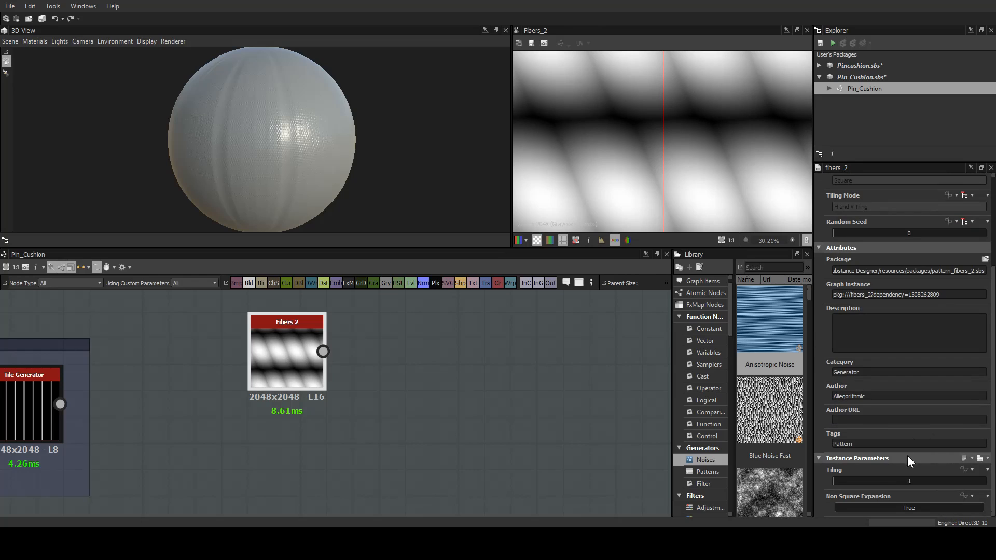
pyautogui.moveTo(886, 484); pyautogui.dragTo(986, 484)
pyautogui.scroll(-3, 689, 170)
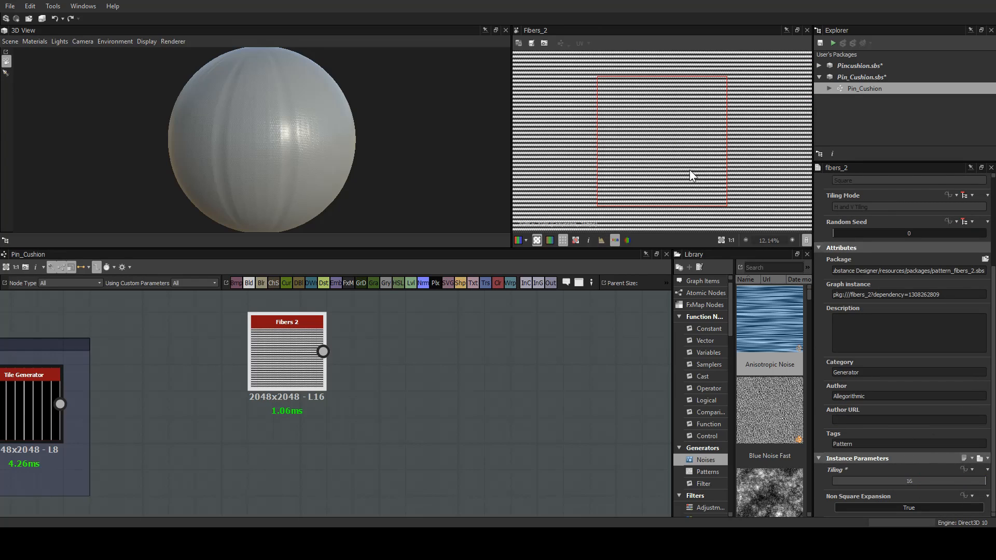
pyautogui.scroll(2, 711, 158)
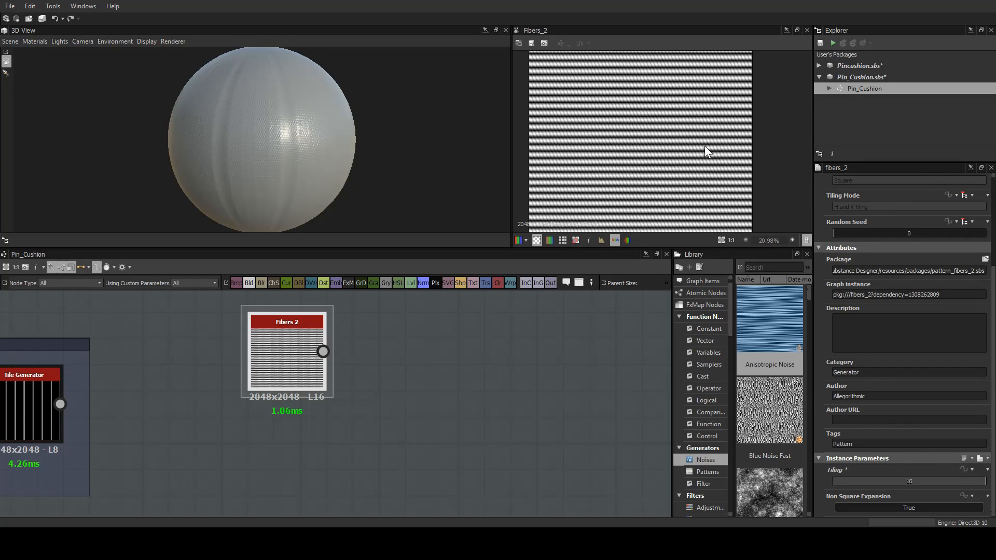
pyautogui.doubleClick(912, 482)
pyautogui.write('25')
pyautogui.press('Return')
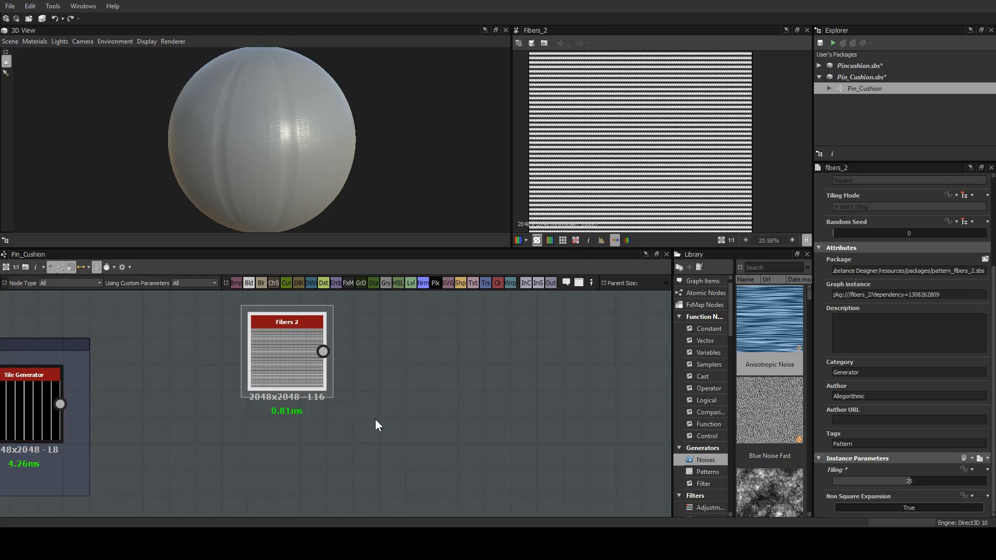
# Add a Transformation 2D node after Fibers 2 and rotate the fibers by 45 degrees.
pyautogui.moveTo(375, 419); pyautogui.dragTo(306, 419, button='middle')
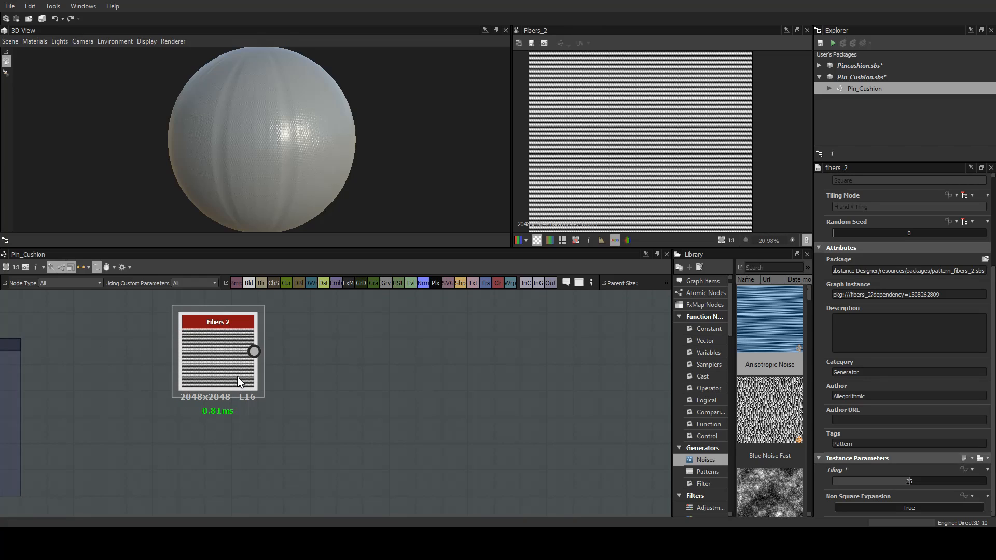
pyautogui.press('t')
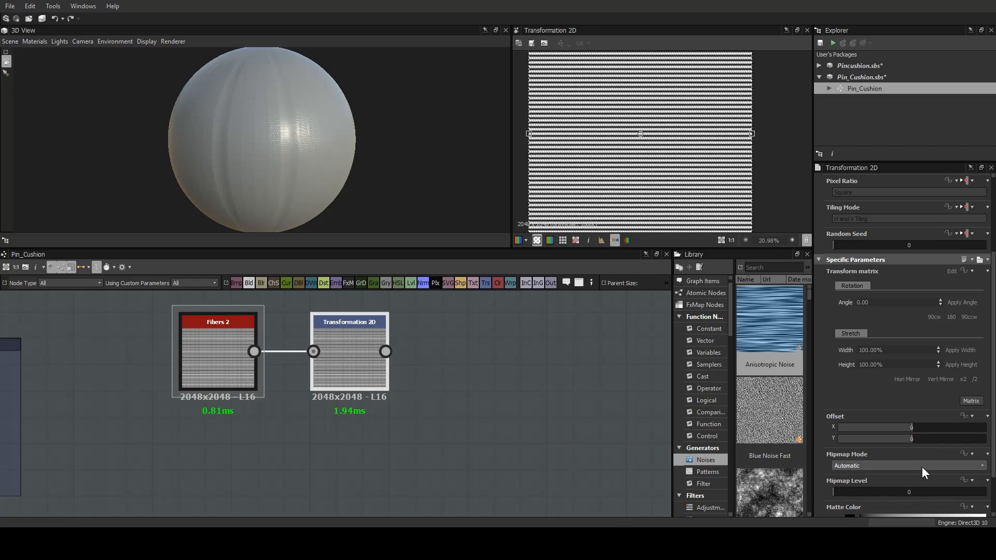
pyautogui.click(863, 302)
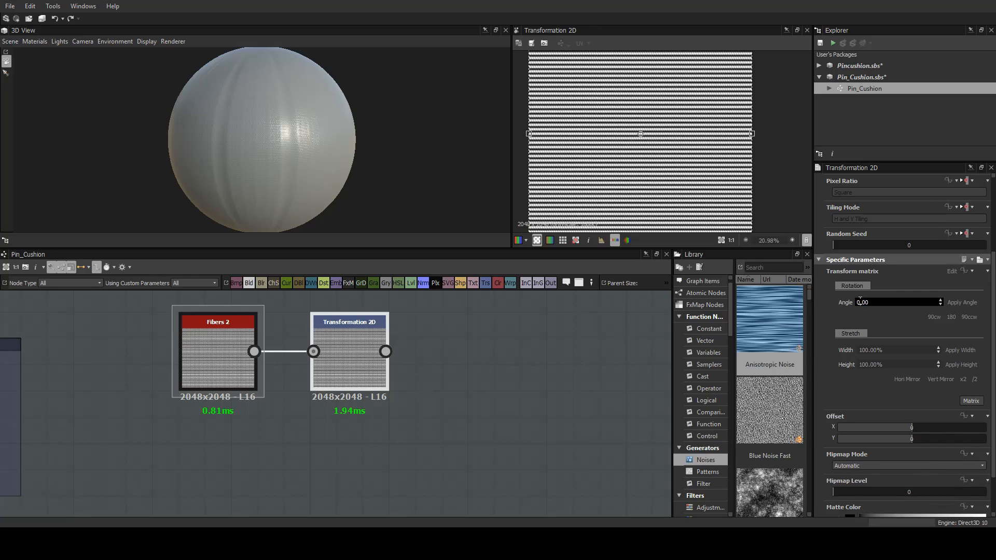
pyautogui.write('45')
pyautogui.press('Return')
pyautogui.moveTo(474, 326); pyautogui.dragTo(505, 406, button='middle')
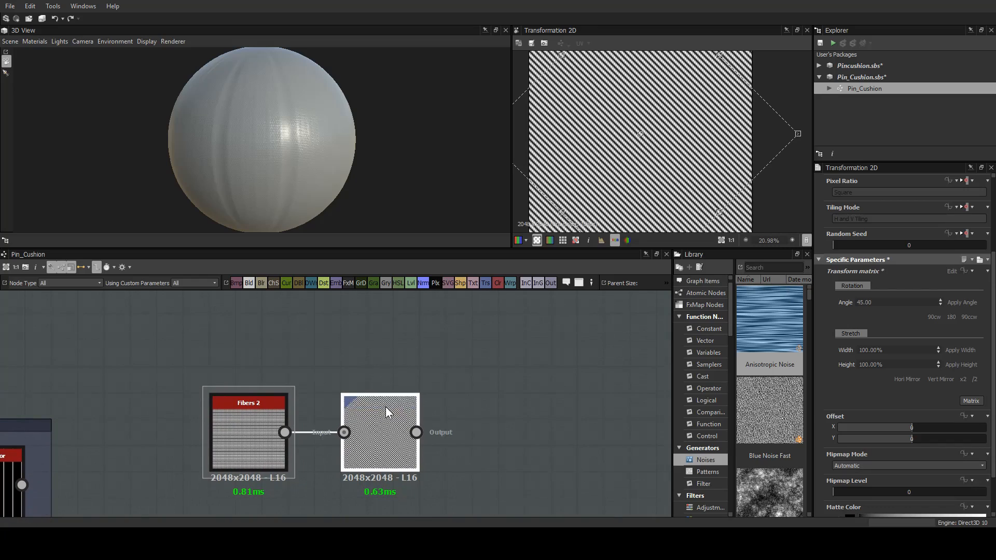
# Try a Safe Transform Grayscale node fed by Fibers 2 with its Rotation set to 45 degrees.
pyautogui.click(335, 336)
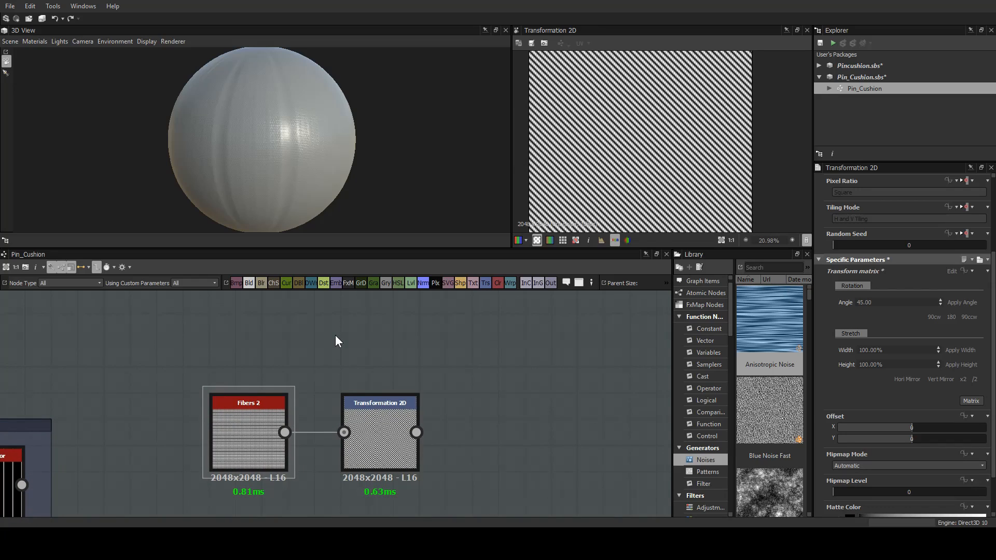
pyautogui.press('Return')
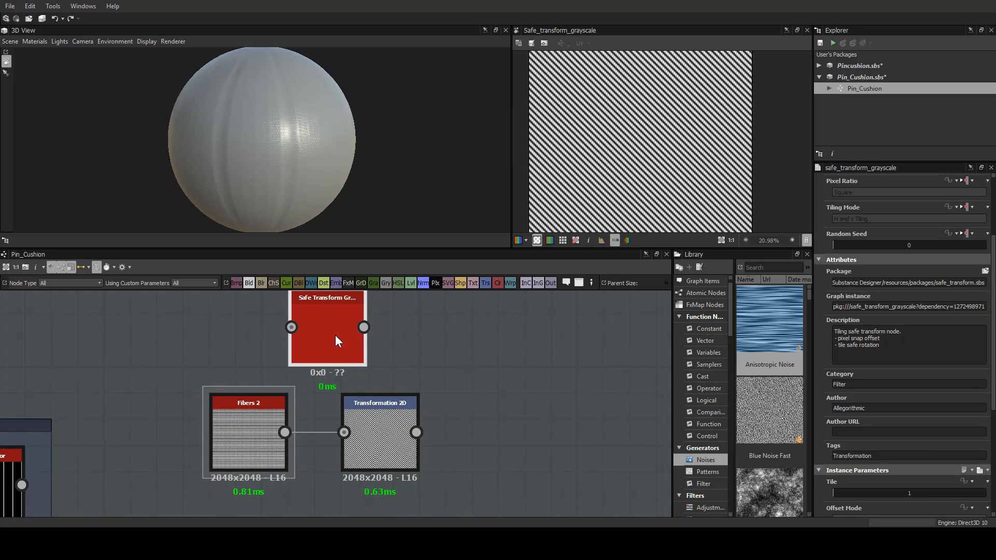
pyautogui.moveTo(335, 336); pyautogui.dragTo(394, 331)
pyautogui.moveTo(285, 432); pyautogui.dragTo(344, 327)
pyautogui.scroll(-4, 849, 410)
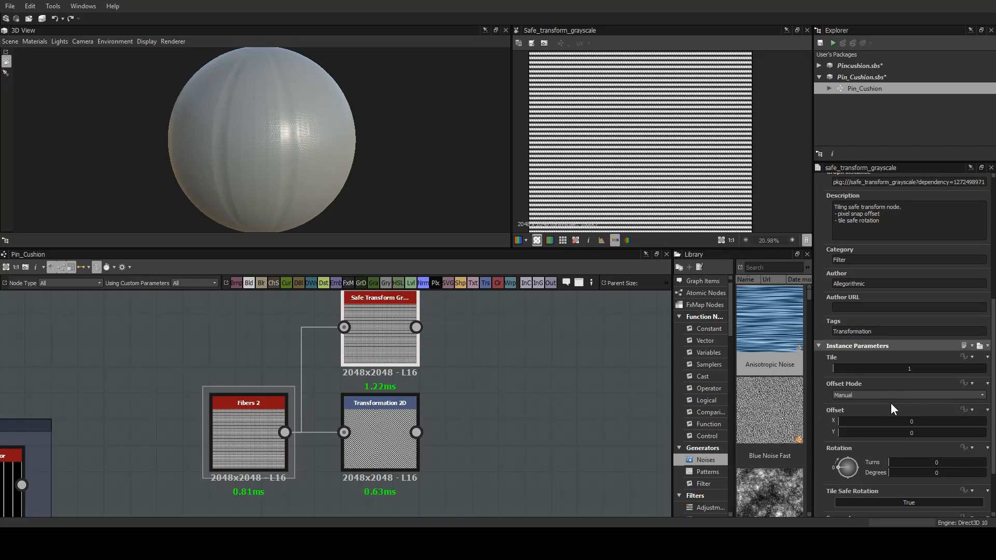
pyautogui.write('45')
pyautogui.press('Return')
pyautogui.scroll(10, 649, 133)
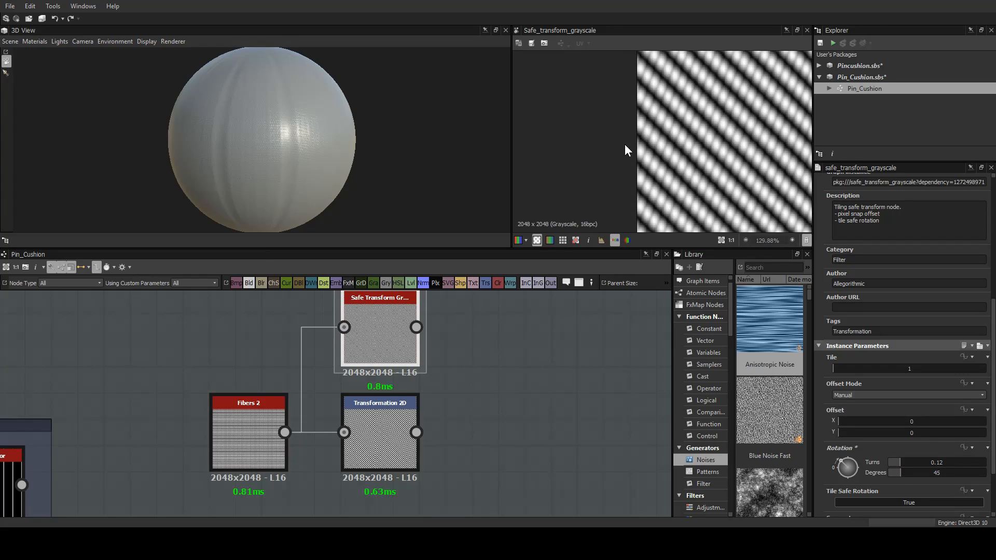
# Compare the tiling of the Safe Transform Grayscale and Transformation 2D results, and delete the Safe Transform Grayscale node.
pyautogui.doubleClick(372, 435)
pyautogui.doubleClick(387, 336)
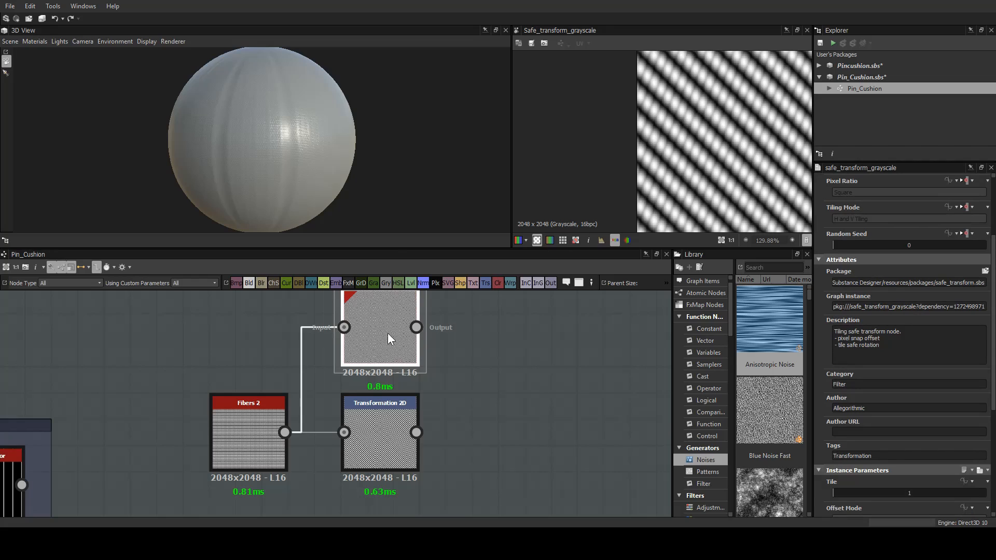
pyautogui.doubleClick(370, 433)
pyautogui.doubleClick(377, 323)
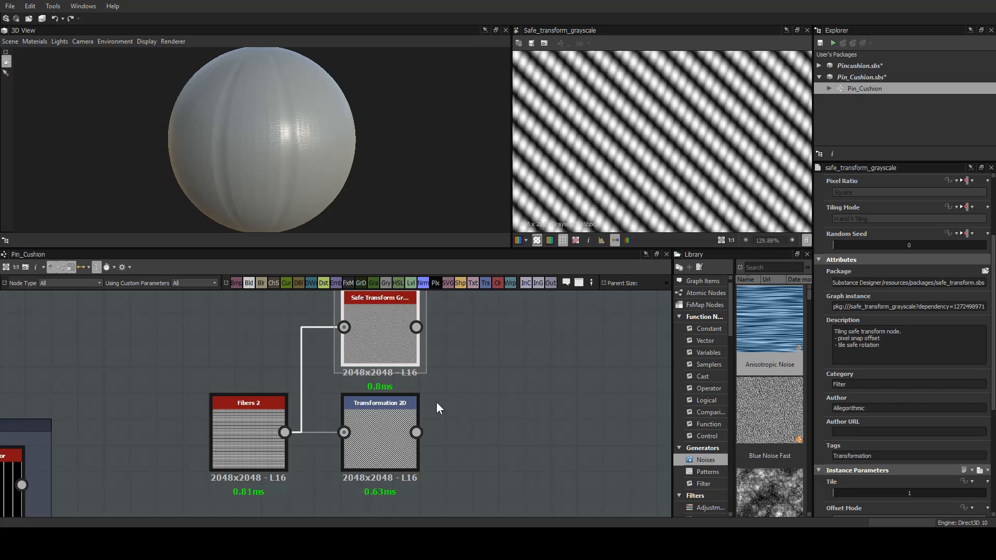
pyautogui.doubleClick(382, 431)
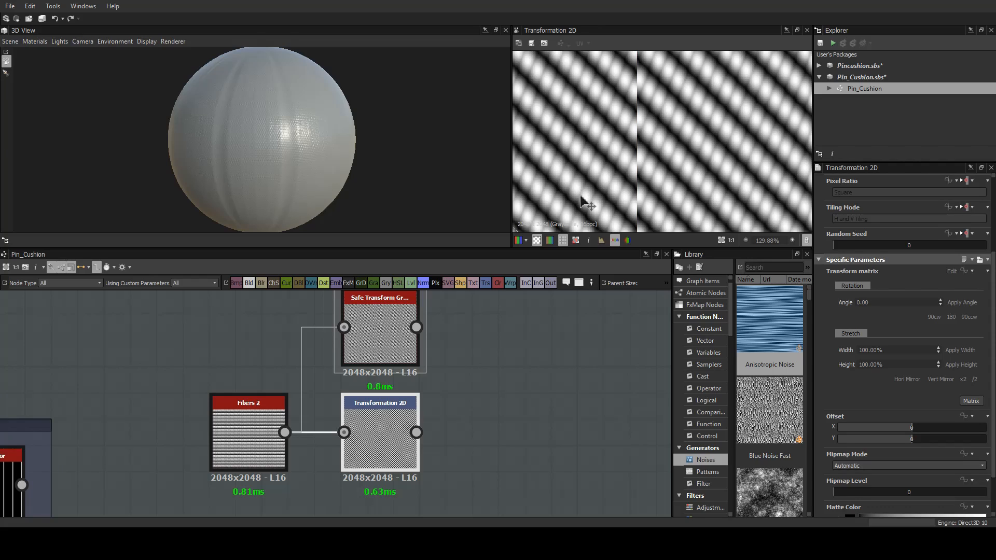
pyautogui.moveTo(505, 339); pyautogui.dragTo(497, 348, button='middle')
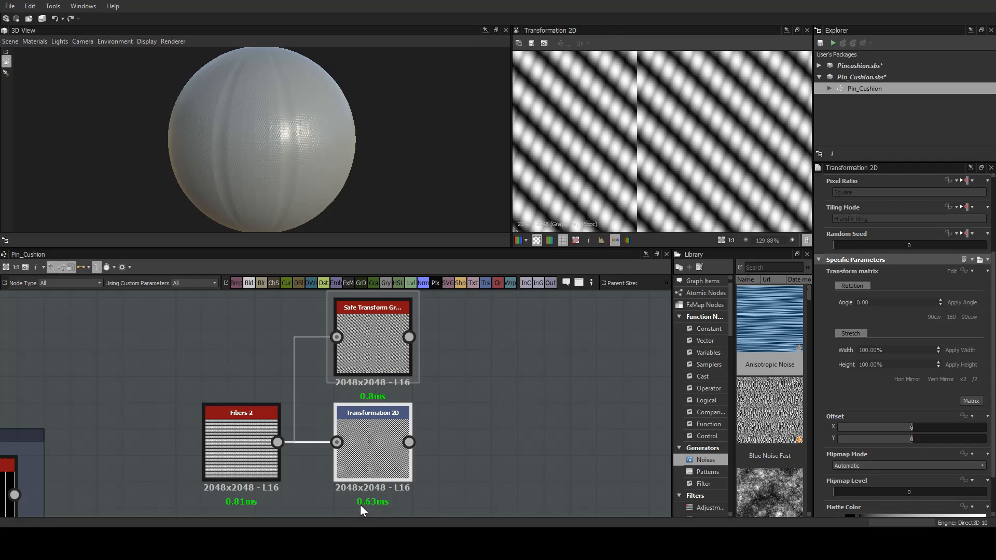
pyautogui.click(357, 336)
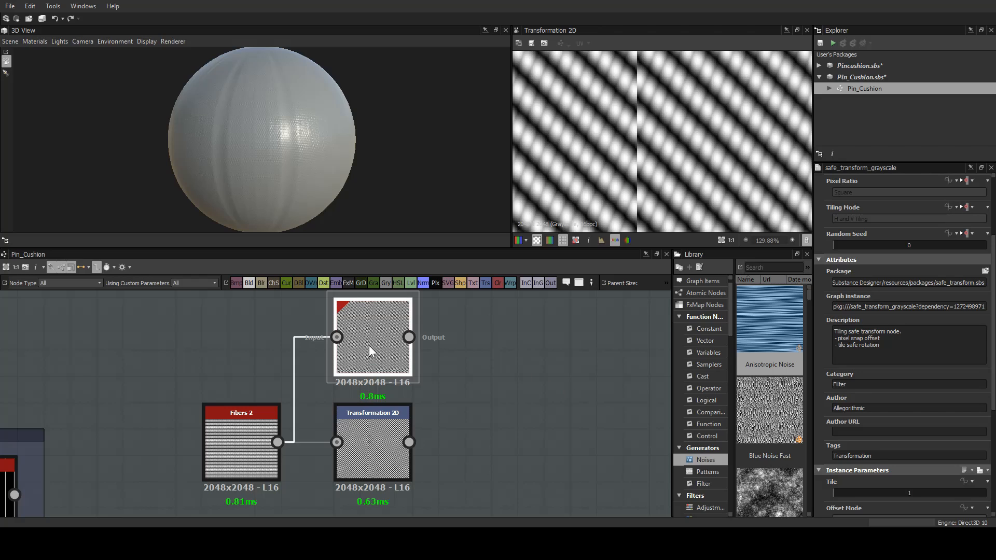
pyautogui.press('Delete')
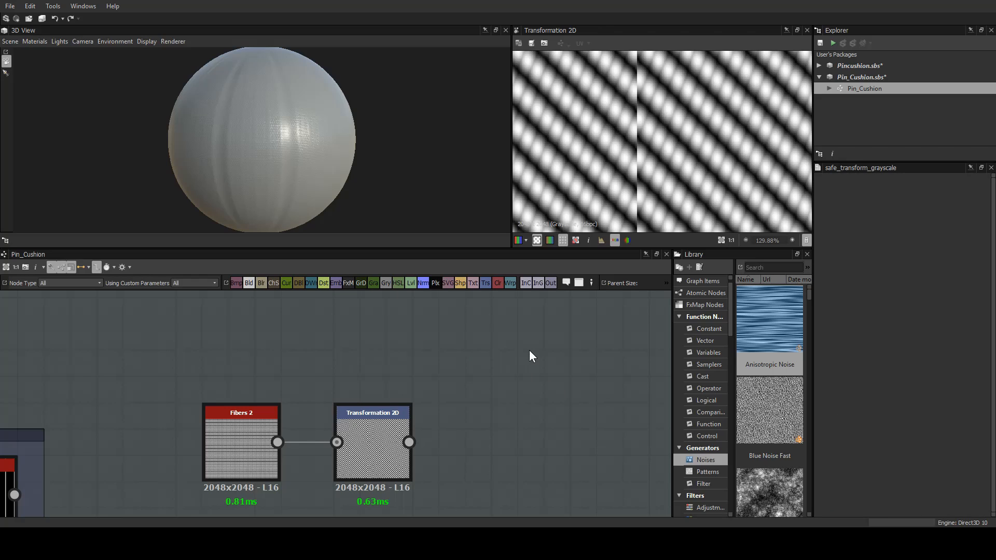
# Arrange the Fibers 2 and Transformation 2D nodes directly above the end of the Thread Geo frame.
pyautogui.moveTo(461, 412); pyautogui.dragTo(453, 363, button='middle')
pyautogui.scroll(-3, 351, 396)
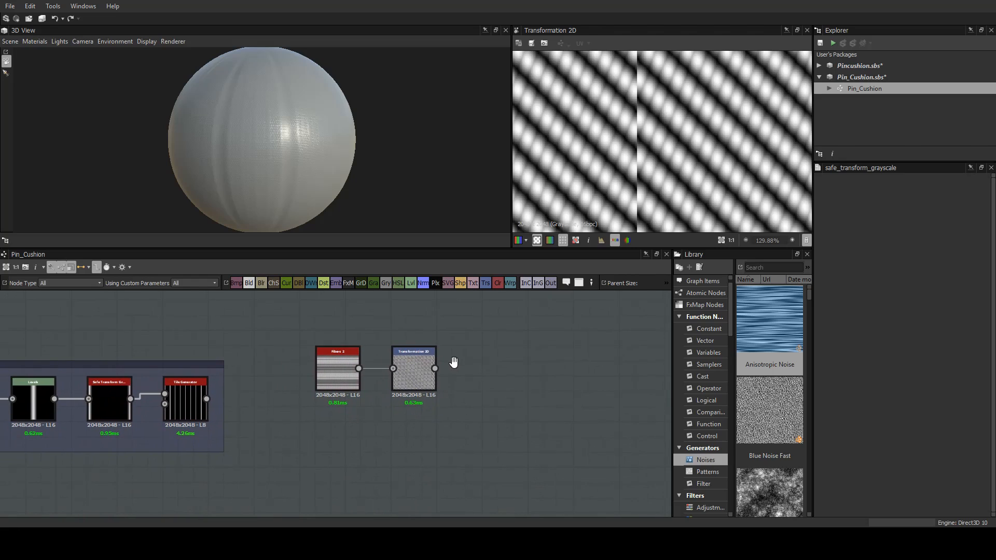
pyautogui.moveTo(312, 337); pyautogui.dragTo(431, 389)
pyautogui.scroll(-4, 702, 170)
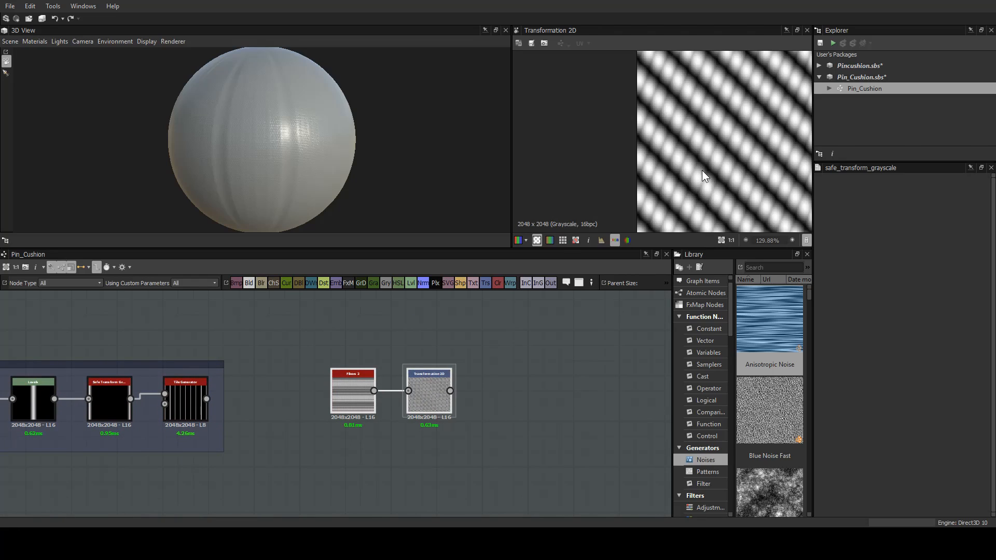
pyautogui.scroll(-7, 674, 150)
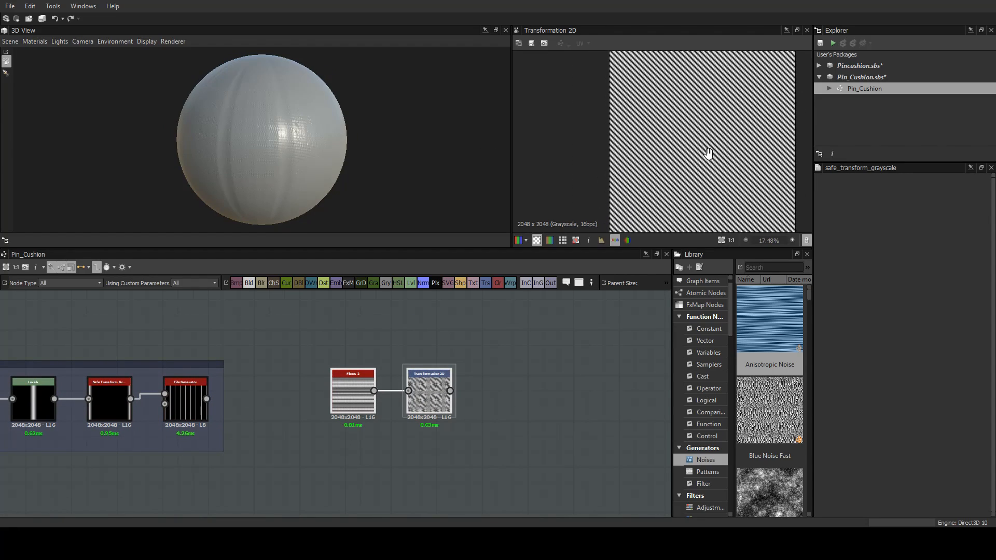
pyautogui.scroll(3, 315, 134)
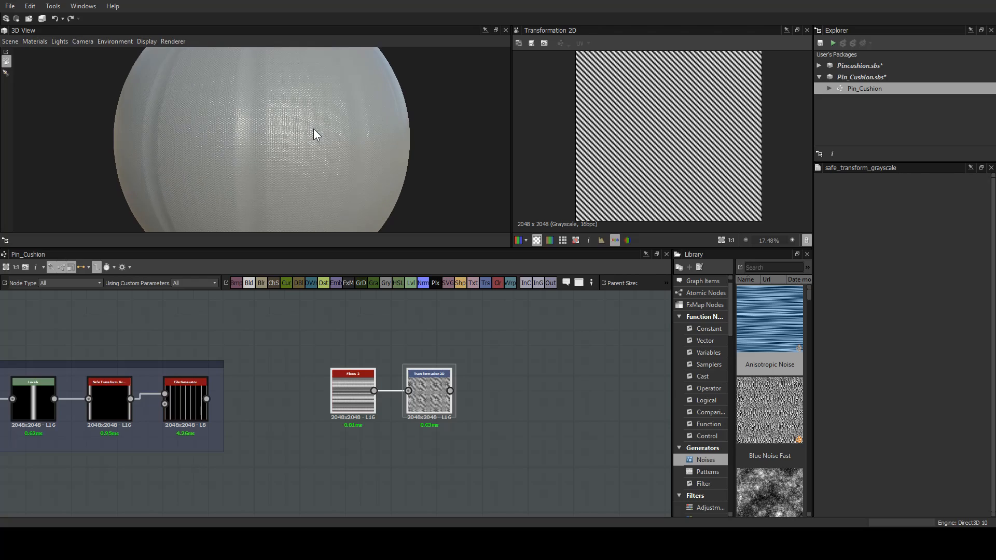
pyautogui.moveTo(331, 369); pyautogui.dragTo(382, 336, button='middle')
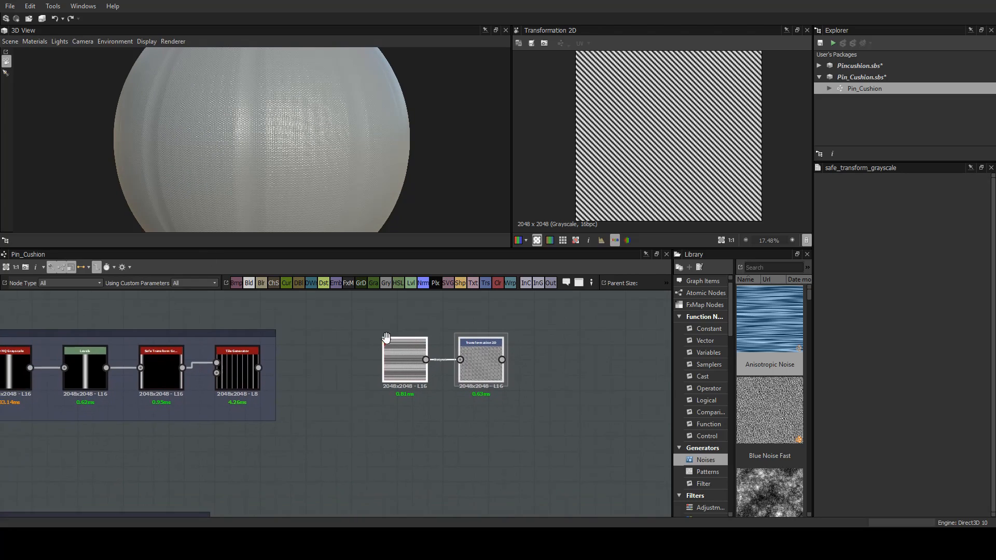
pyautogui.scroll(-3, 381, 343)
pyautogui.moveTo(151, 325); pyautogui.dragTo(124, 358)
pyautogui.moveTo(467, 318); pyautogui.dragTo(274, 341)
# Add a Blend node with Transformation 2D as foreground and Tile Generator as background, and set its Blending Mode to Multiply.
pyautogui.scroll(5, 313, 375)
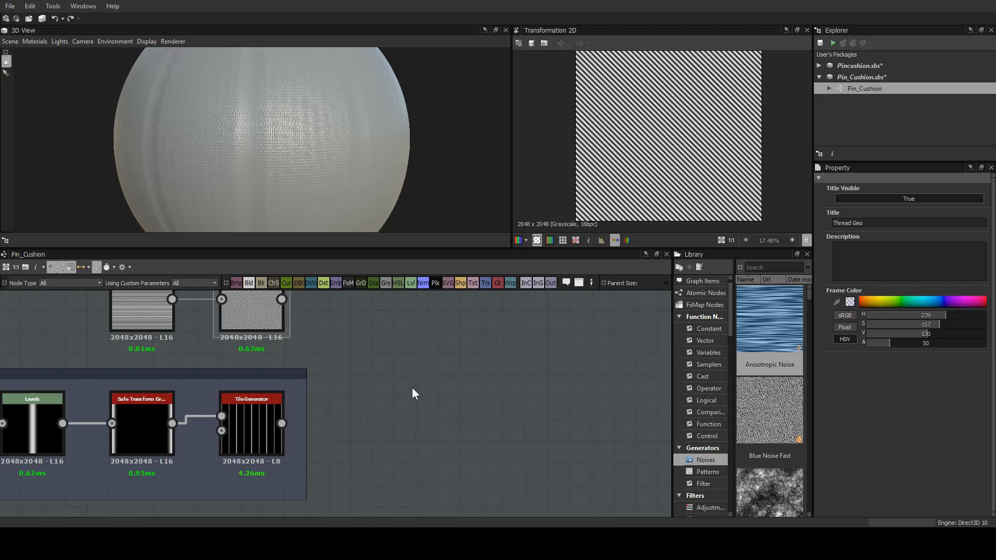
pyautogui.press('b')
pyautogui.moveTo(418, 380); pyautogui.dragTo(440, 367)
pyautogui.moveTo(319, 337); pyautogui.dragTo(306, 369, button='middle')
pyautogui.moveTo(268, 332); pyautogui.dragTo(383, 383)
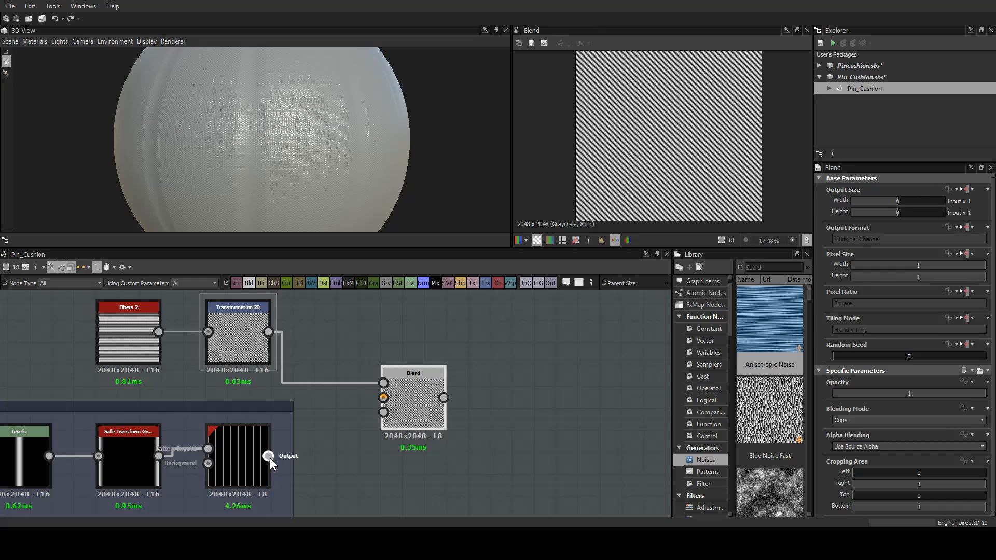
pyautogui.moveTo(268, 457); pyautogui.dragTo(384, 405)
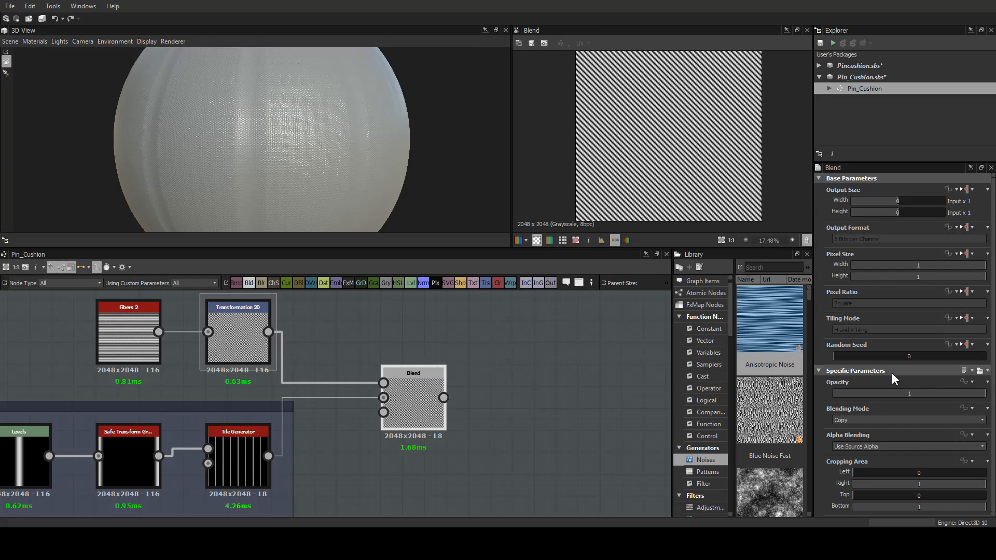
pyautogui.click(860, 446)
pyautogui.scroll(6, 709, 123)
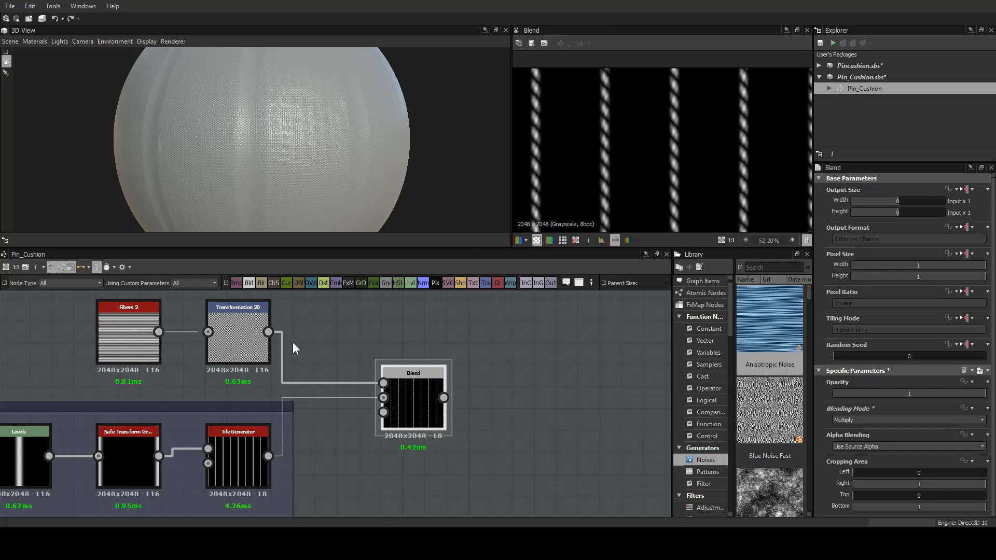
# Examine the Transformation 2D node's diagonal fibers and the Tile Generator's lines separately in the 2D preview.
pyautogui.doubleClick(242, 337)
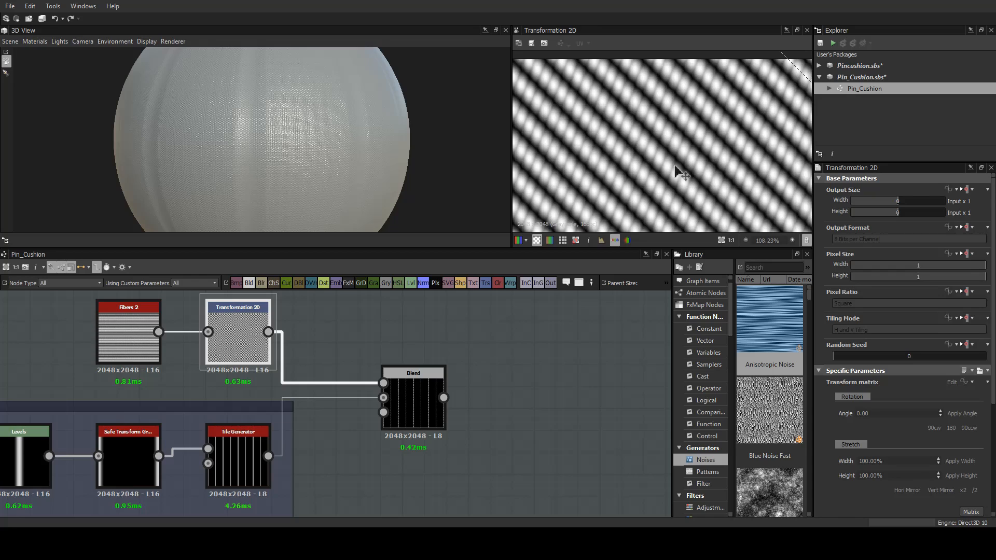
pyautogui.scroll(-2, 636, 166)
pyautogui.moveTo(130, 344)
pyautogui.mouseDown(button='middle')
pyautogui.moveTo(176, 362)
pyautogui.moveTo(141, 338)
pyautogui.mouseUp(button='middle')
pyautogui.scroll(2, 180, 363)
pyautogui.click(246, 467)
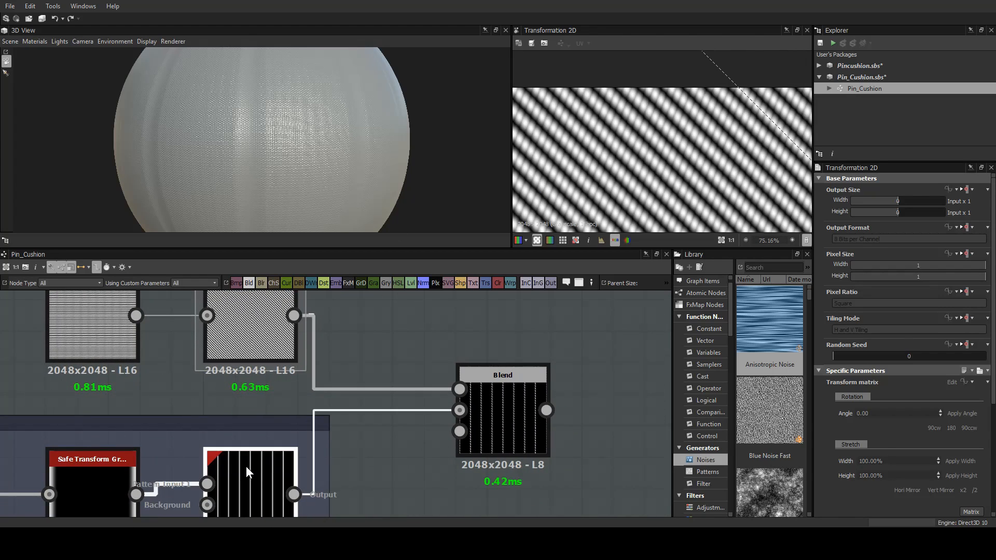
pyautogui.doubleClick(246, 466)
pyautogui.scroll(-3, 636, 120)
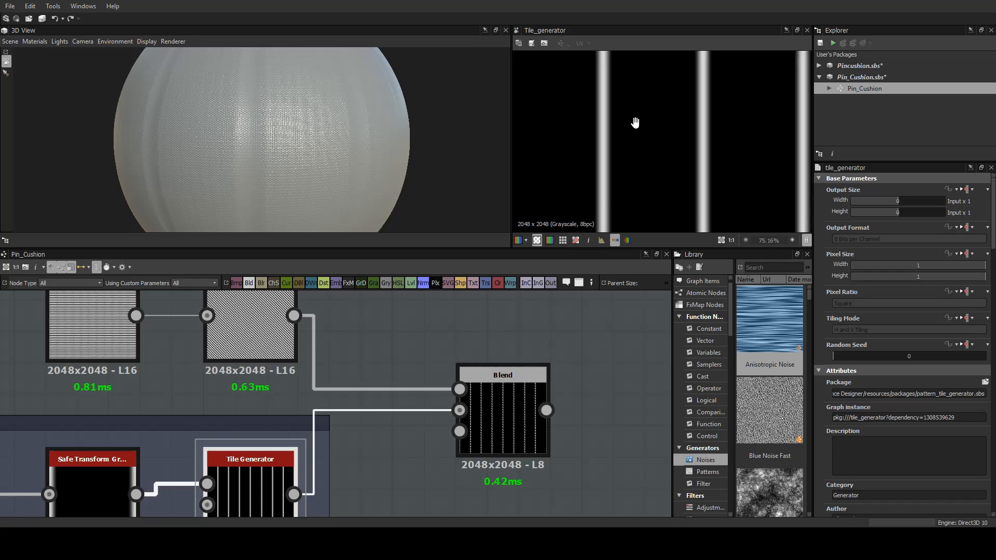
pyautogui.scroll(-2, 618, 153)
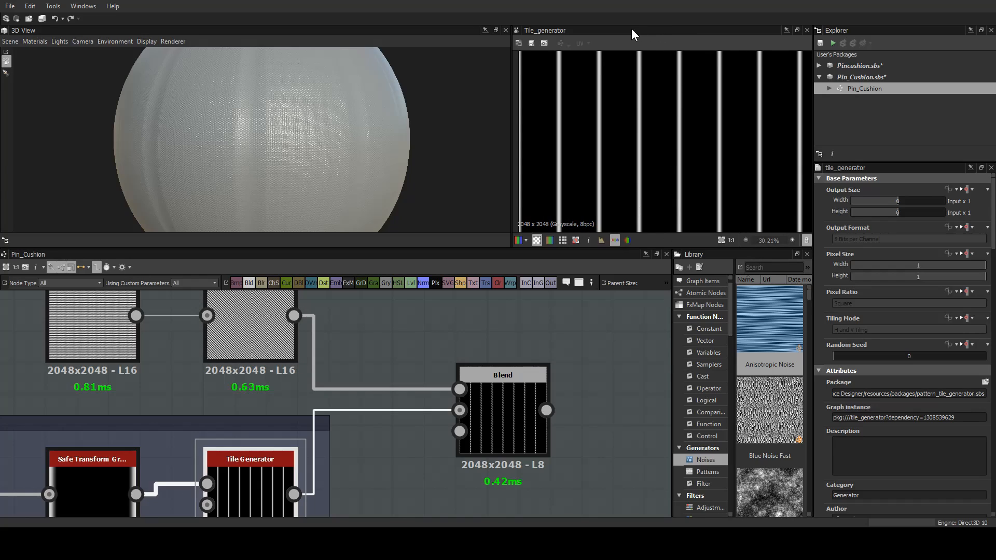
pyautogui.scroll(3, 652, 171)
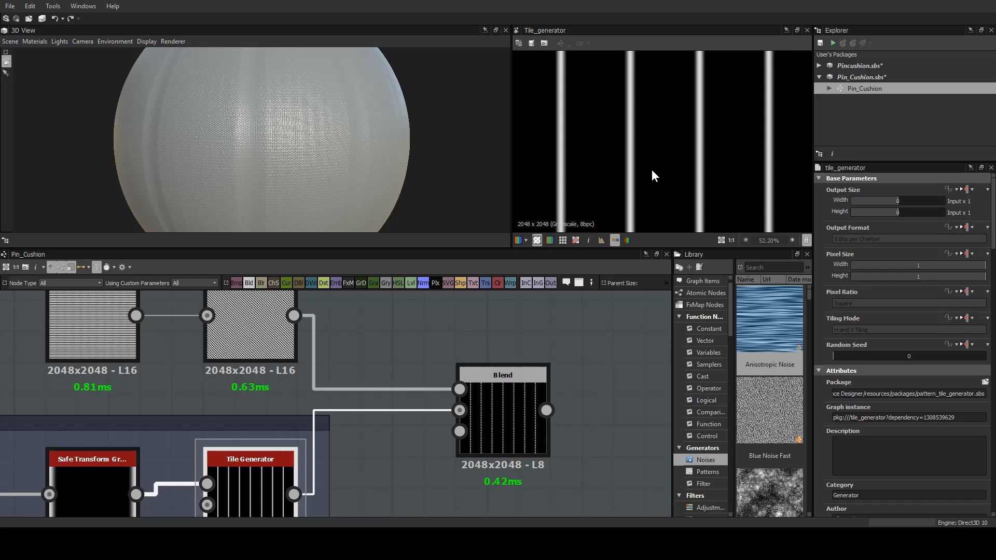
# Show the Blend node's result in the 2D preview and examine its twisted thread lines up close and as a whole.
pyautogui.doubleClick(500, 416)
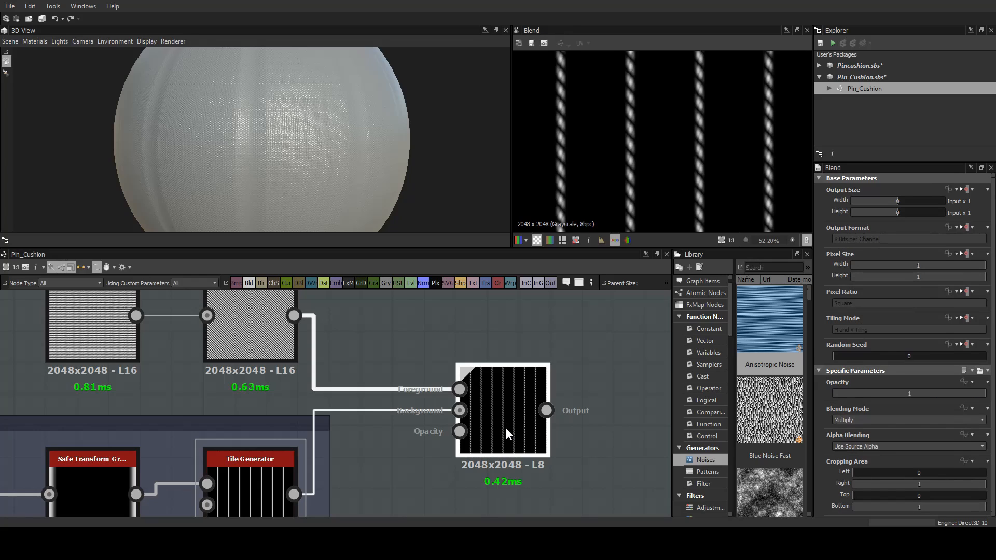
pyautogui.scroll(2, 634, 131)
pyautogui.scroll(1, 634, 130)
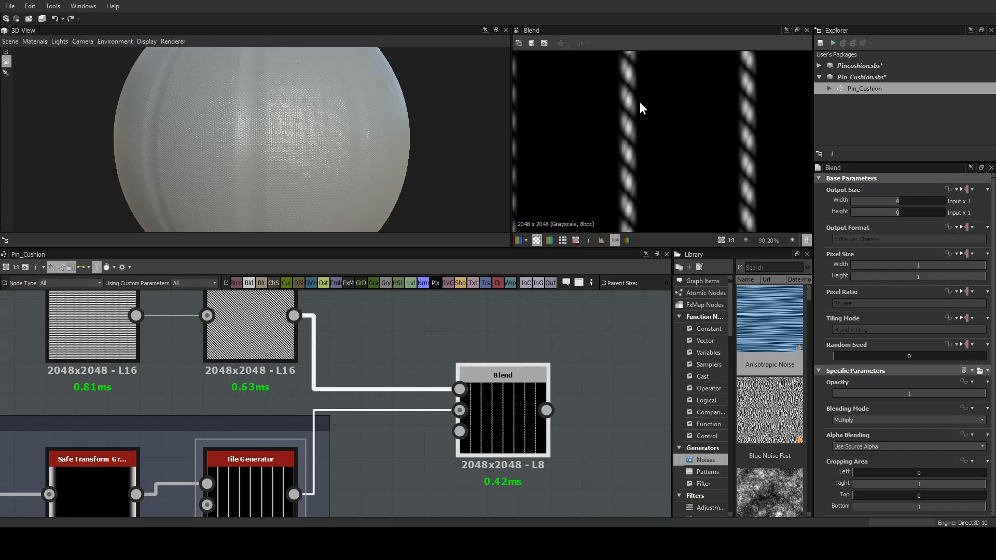
pyautogui.scroll(-5, 671, 148)
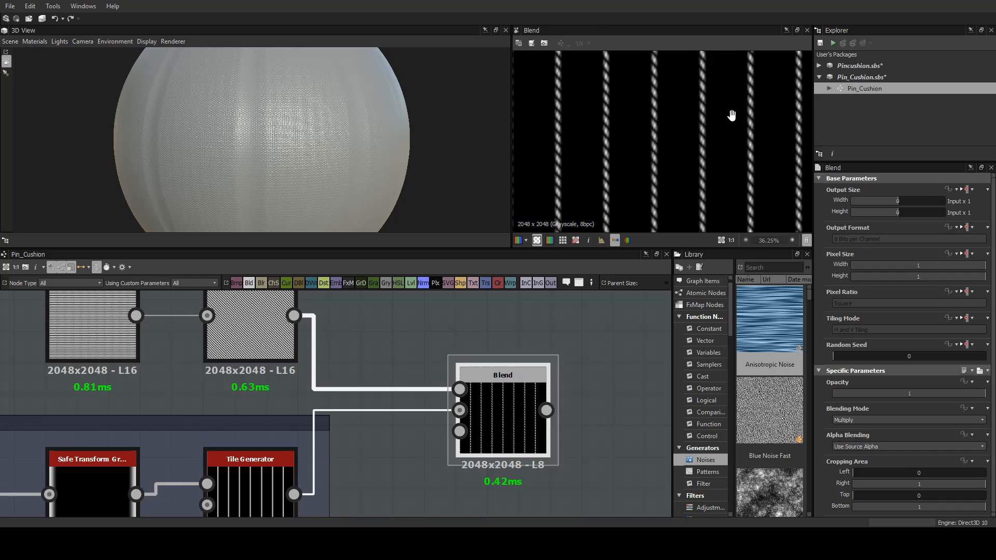
pyautogui.moveTo(727, 116); pyautogui.dragTo(689, 98, button='middle')
pyautogui.scroll(-3, 630, 157)
# Try Tiling values of 8 and 3 on the Fibers 2 node feeding the thread Blend, and settle on 30.
pyautogui.click(87, 340)
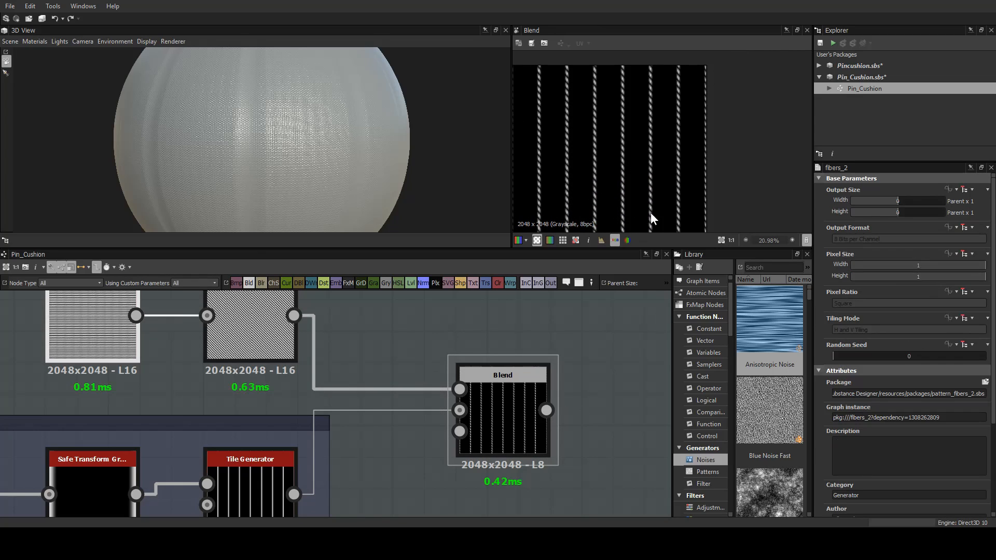
pyautogui.scroll(-3, 917, 464)
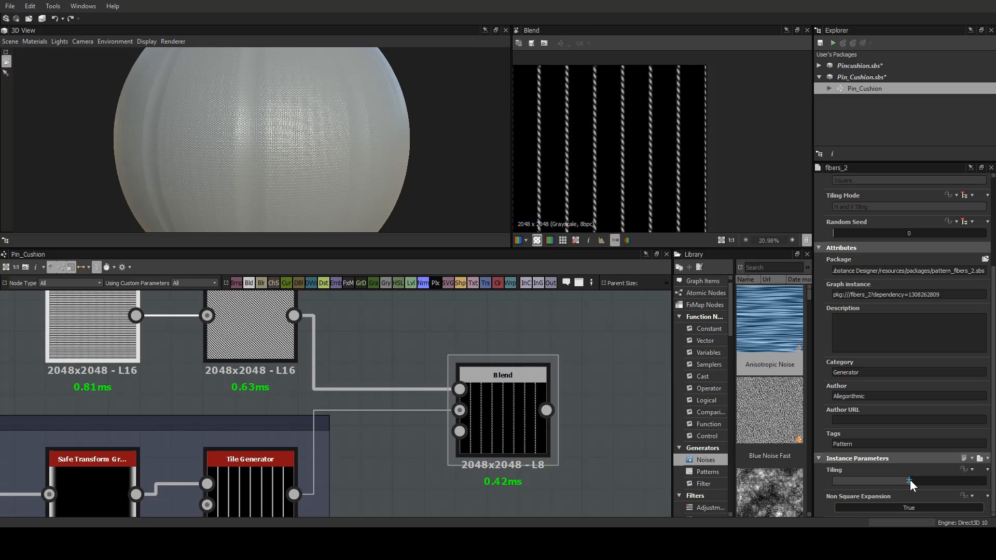
pyautogui.moveTo(910, 480); pyautogui.dragTo(855, 486)
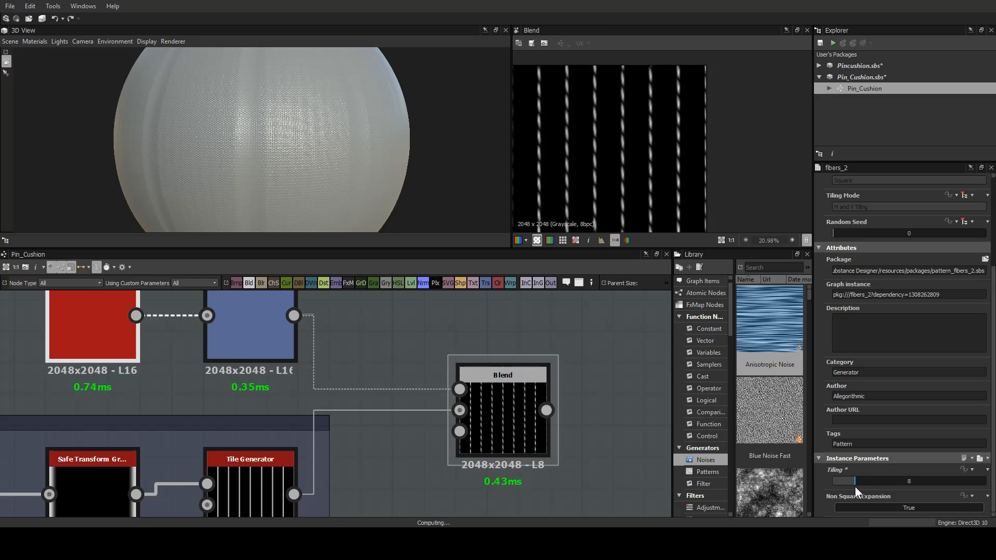
pyautogui.scroll(4, 659, 158)
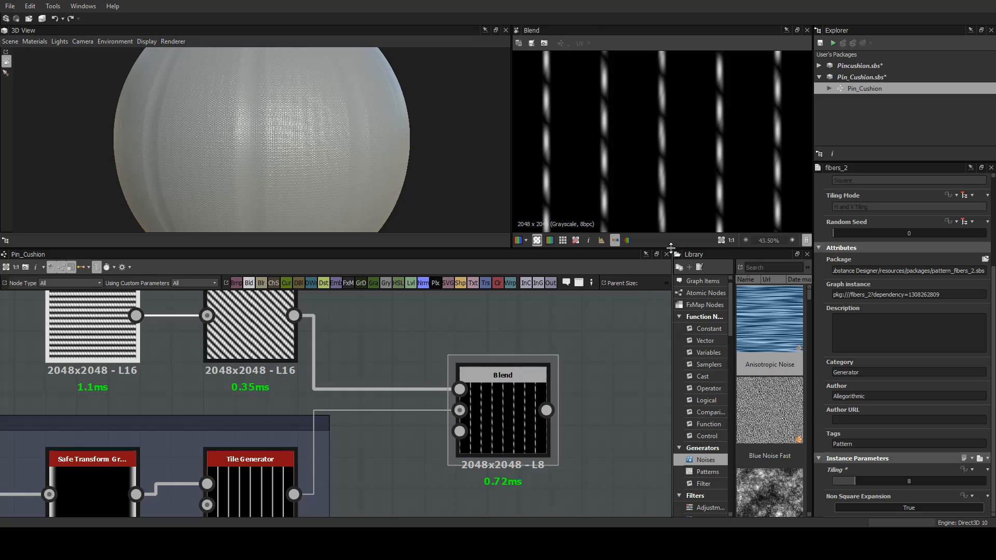
pyautogui.moveTo(853, 481); pyautogui.dragTo(840, 483)
pyautogui.scroll(-3, 734, 157)
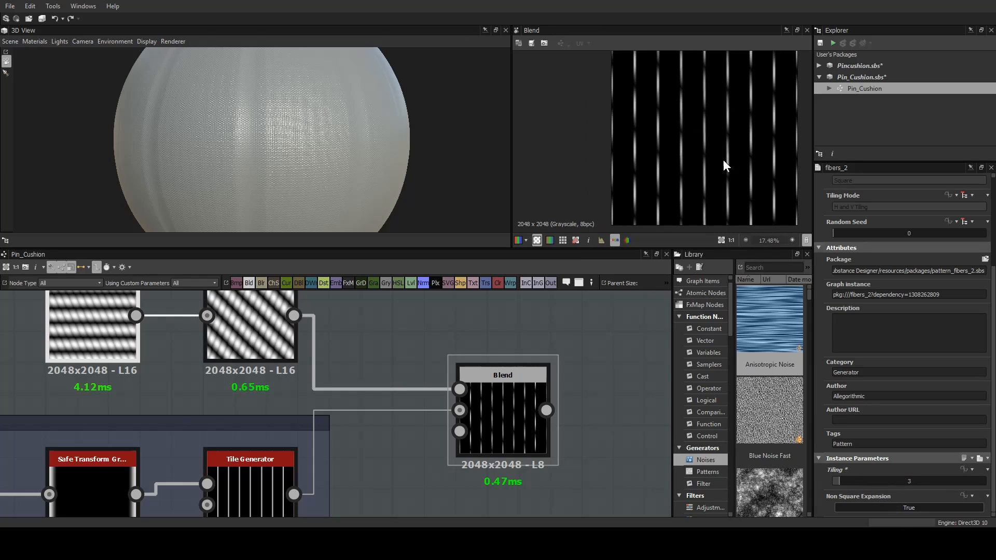
pyautogui.scroll(1, 715, 161)
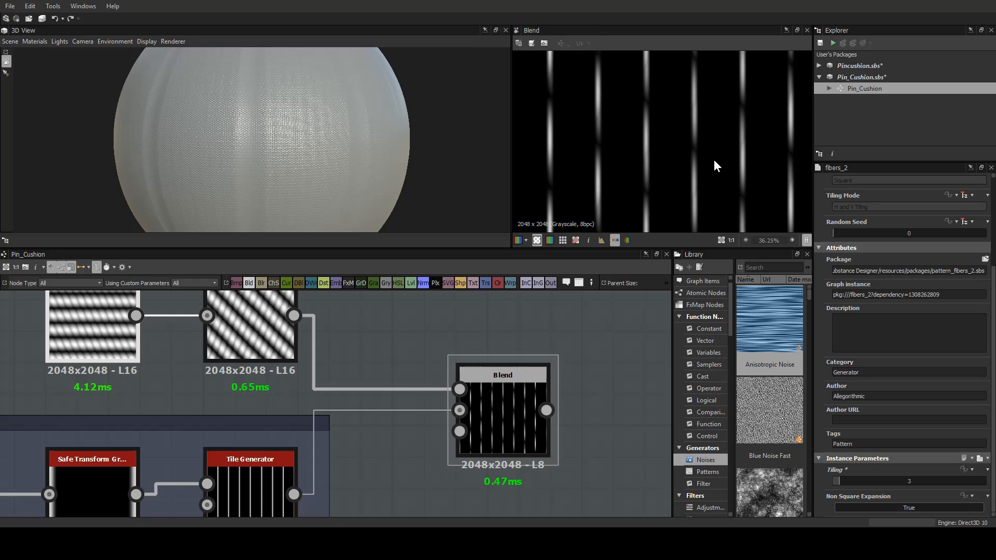
pyautogui.moveTo(889, 482); pyautogui.dragTo(925, 482)
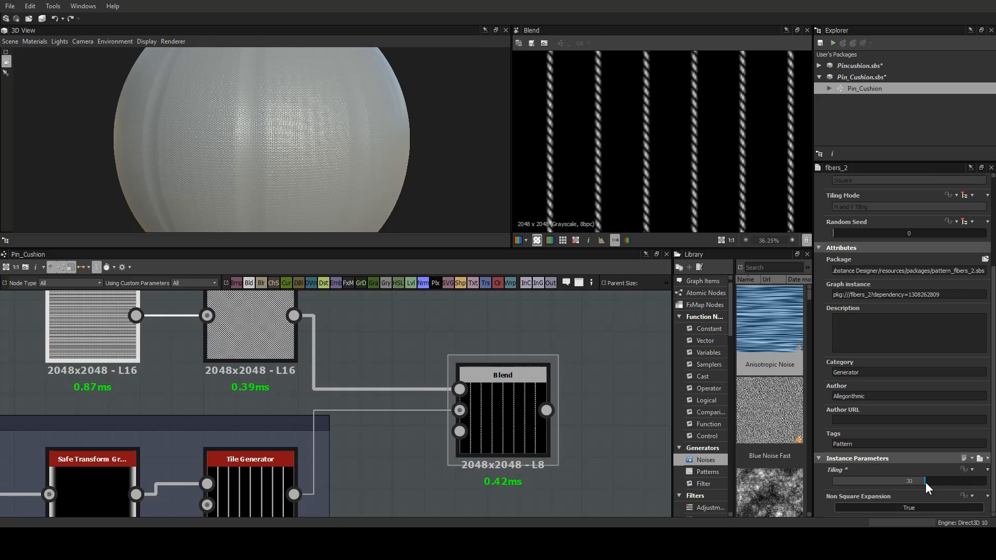
pyautogui.scroll(-4, 695, 142)
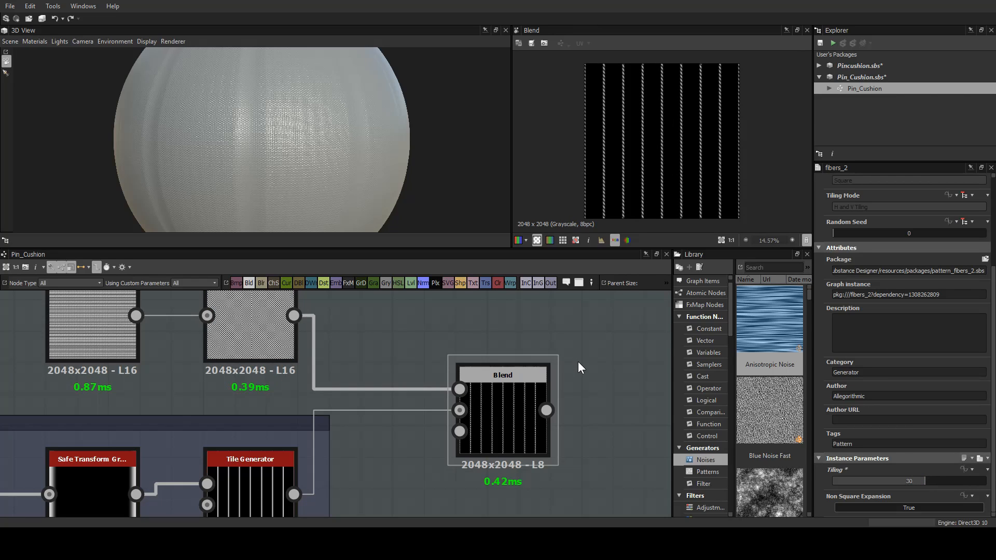
# Save the package and move the thread Blend node farther from the Thread Geo frame, level with that frame's row of nodes.
pyautogui.hotkey('ctrl', 's')
pyautogui.scroll(-5, 293, 350)
pyautogui.moveTo(426, 421); pyautogui.dragTo(397, 368, button='middle')
pyautogui.scroll(-2, 437, 342)
pyautogui.moveTo(359, 335); pyautogui.dragTo(426, 354)
# Add a second Blend node beyond the Fabric Geo frame with that frame's last node as Background, and nudge the thread Blend node slightly toward it.
pyautogui.click(410, 417)
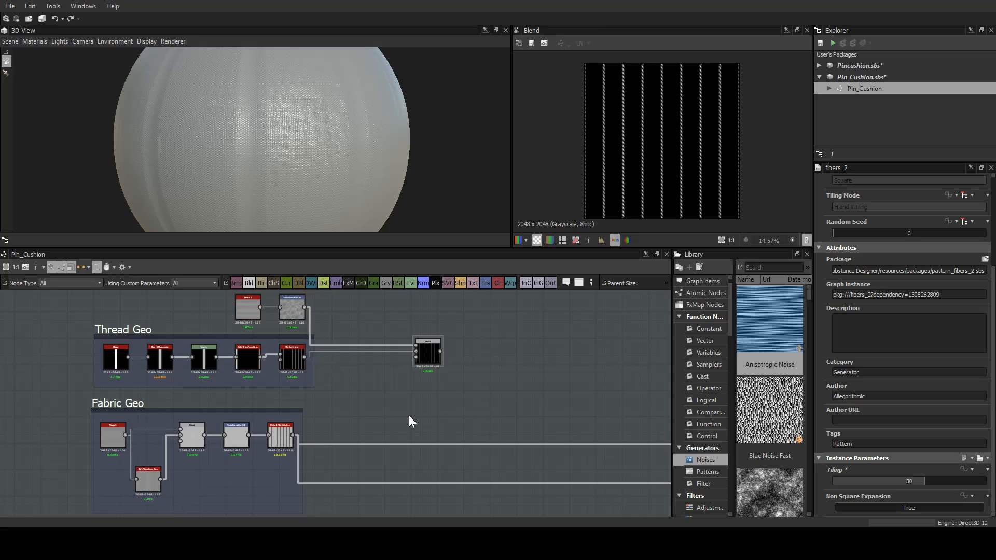
pyautogui.press('b')
pyautogui.doubleClick(409, 416)
pyautogui.moveTo(409, 416); pyautogui.dragTo(408, 433)
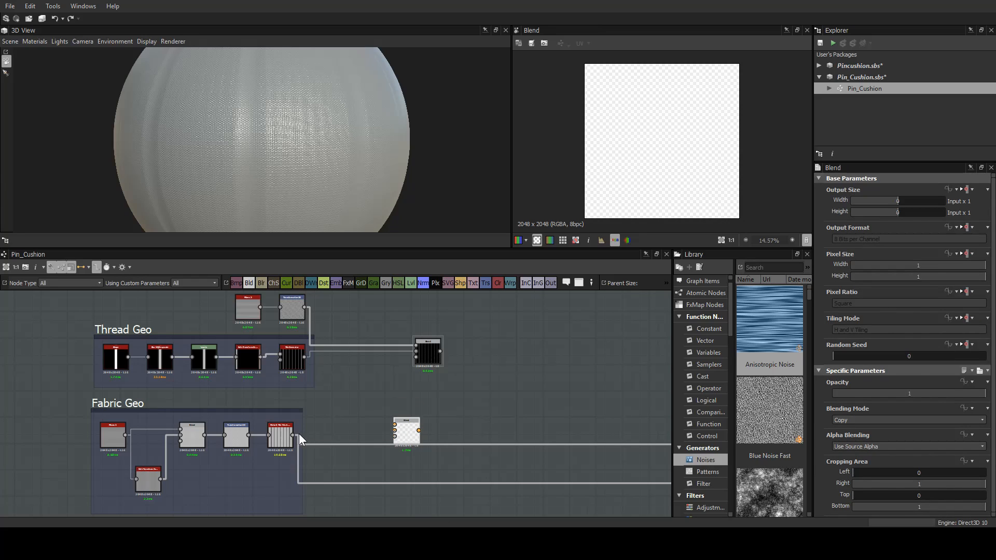
pyautogui.moveTo(293, 436); pyautogui.dragTo(504, 433)
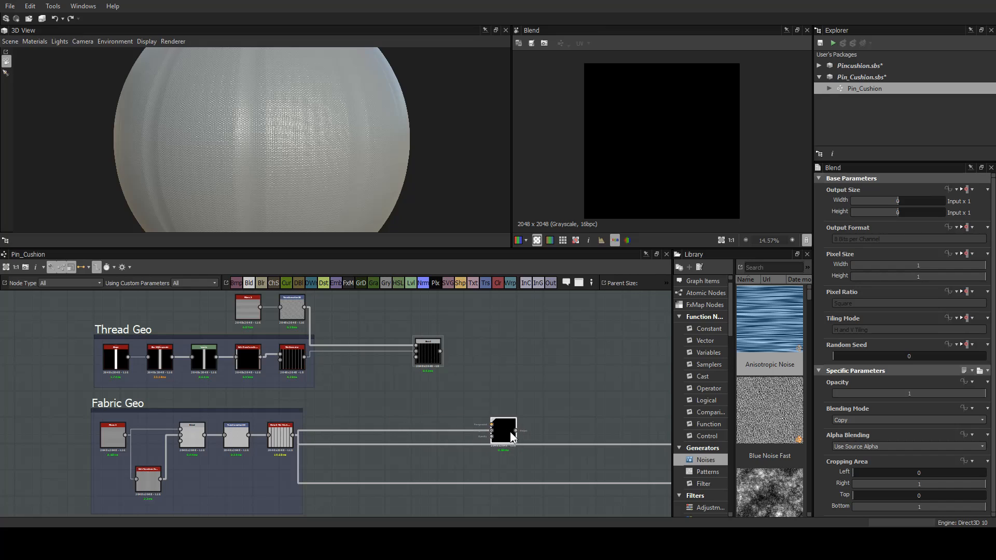
pyautogui.moveTo(431, 353); pyautogui.dragTo(437, 353)
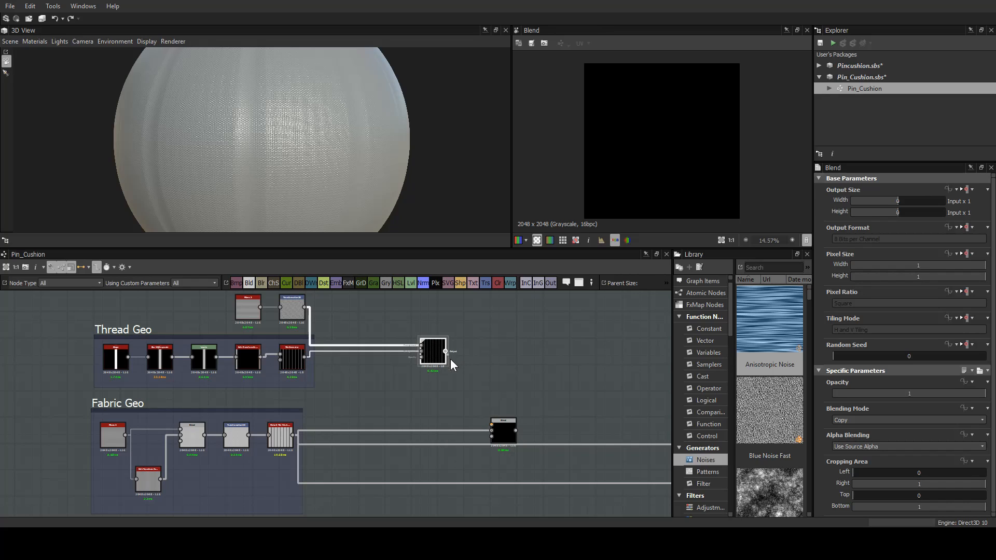
# Connect the thread Blend's output to the foreground of the Blend node beside Fabric Geo and preview that node.
pyautogui.moveTo(486, 420); pyautogui.dragTo(492, 424)
pyautogui.click(499, 435)
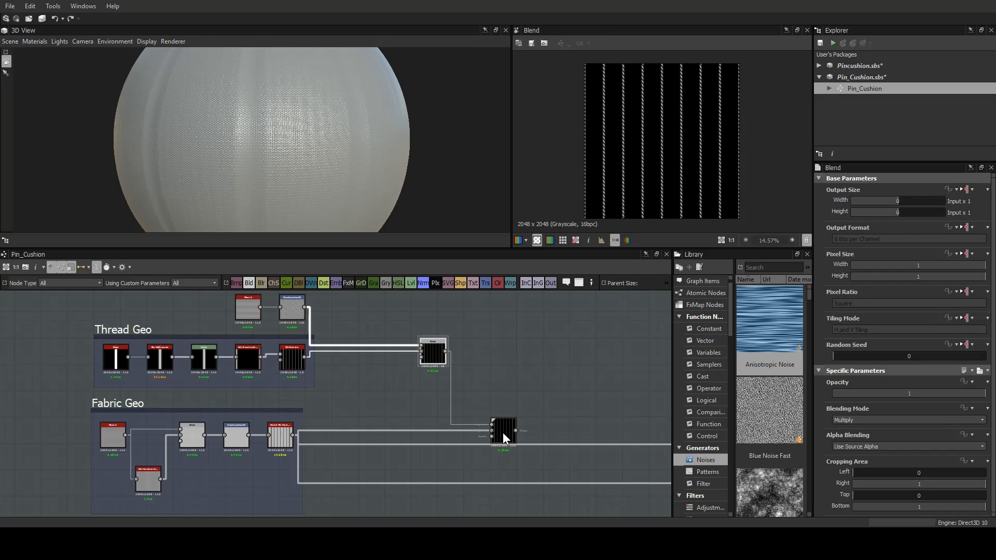
pyautogui.scroll(4, 503, 432)
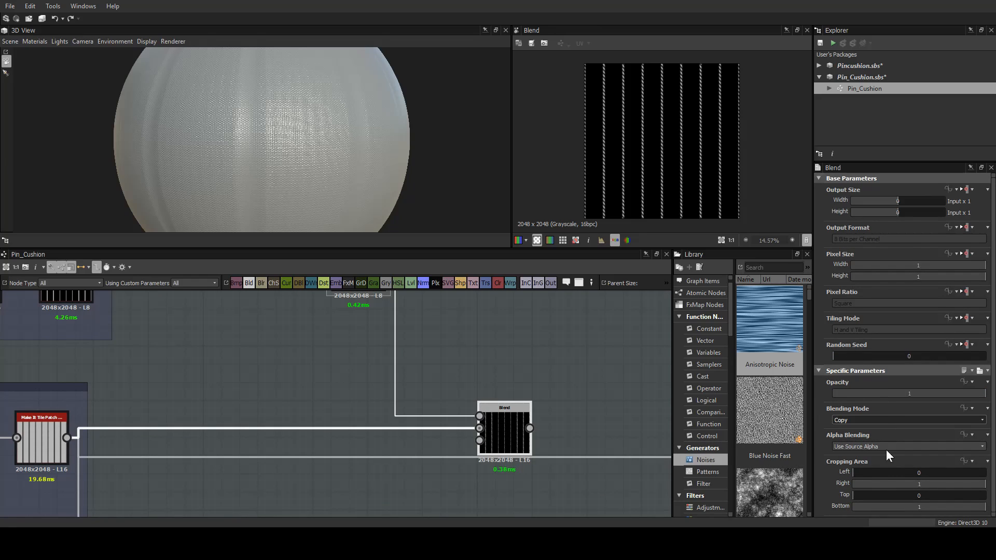
# Try the Screen blending mode on the Blend node combining thread and fabric.
pyautogui.click(870, 485)
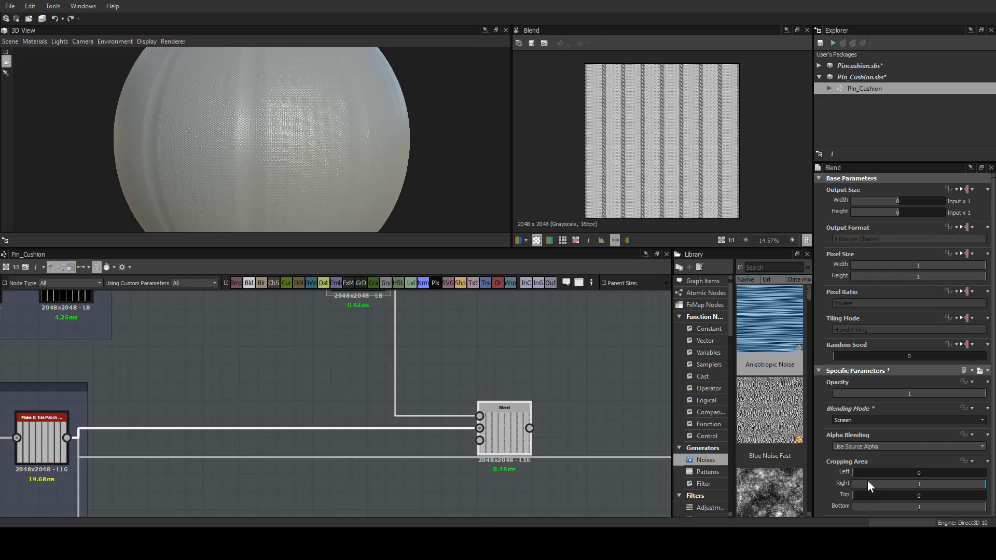
pyautogui.scroll(6, 667, 149)
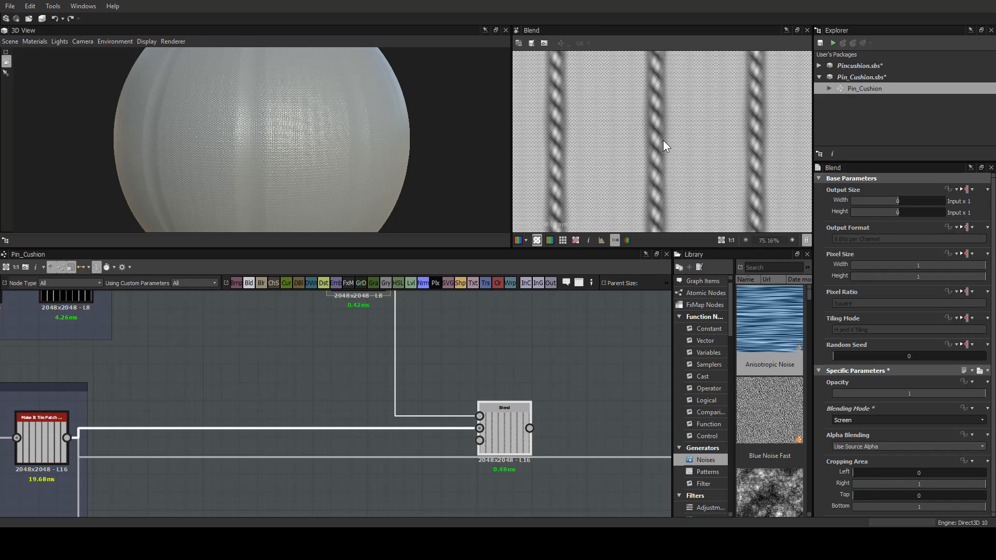
# Connect the thread Blend's output to the Opacity input of the fabric Blend as its mask as well.
pyautogui.moveTo(379, 359); pyautogui.dragTo(378, 400, button='middle')
pyautogui.click(363, 325)
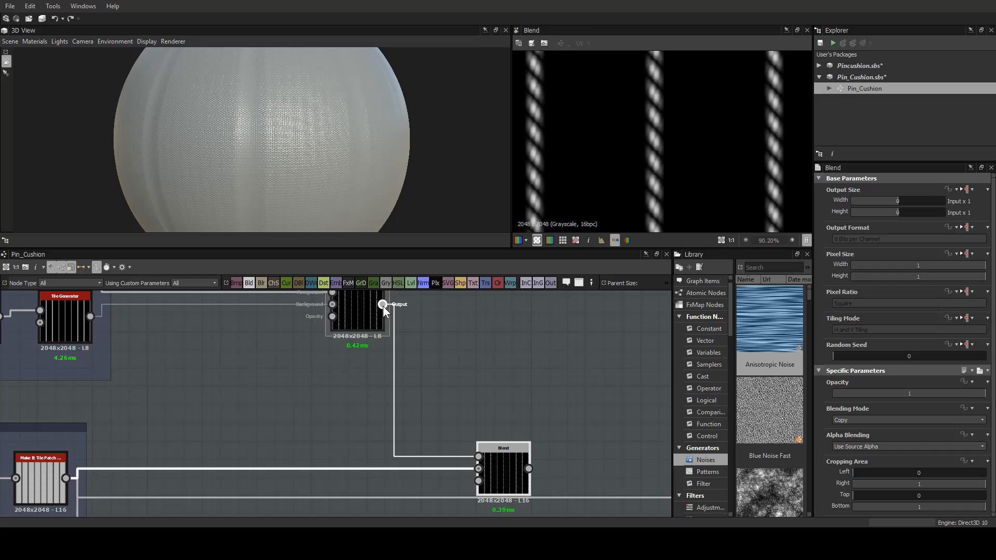
pyautogui.moveTo(383, 305); pyautogui.dragTo(479, 482)
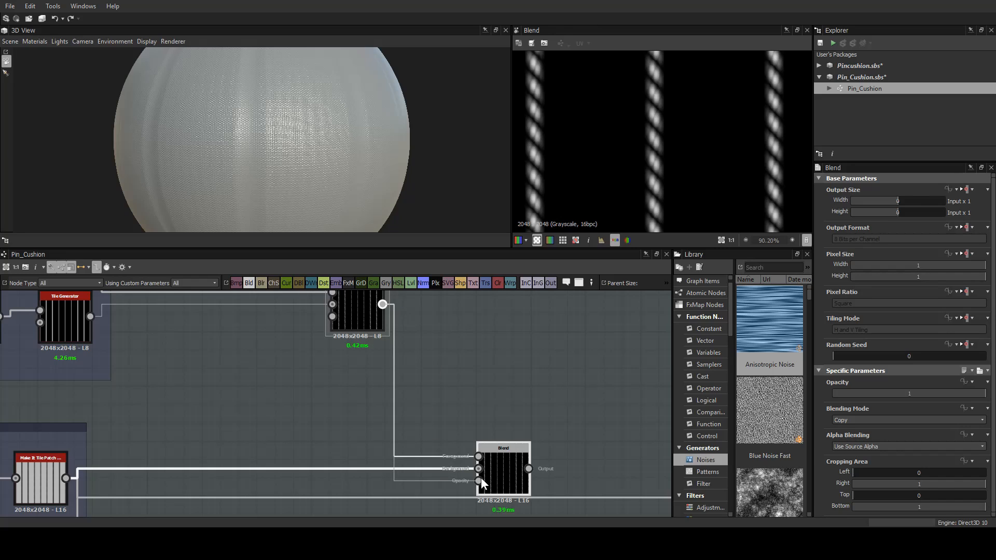
pyautogui.moveTo(451, 478); pyautogui.dragTo(447, 415, button='middle')
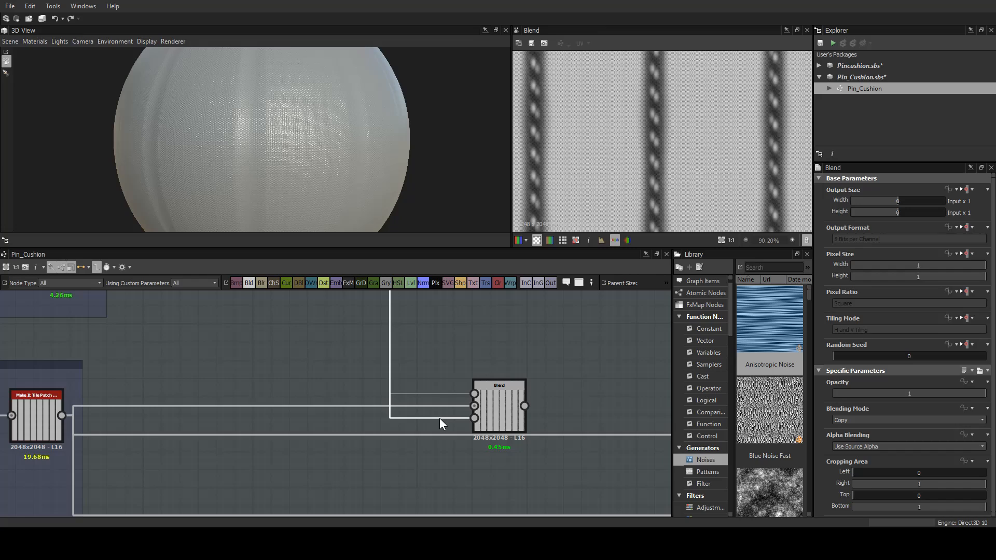
# Insert a Levels node on the Blend's opacity connection and place it just below the Blend node.
pyautogui.press('l')
pyautogui.moveTo(431, 326); pyautogui.dragTo(428, 455)
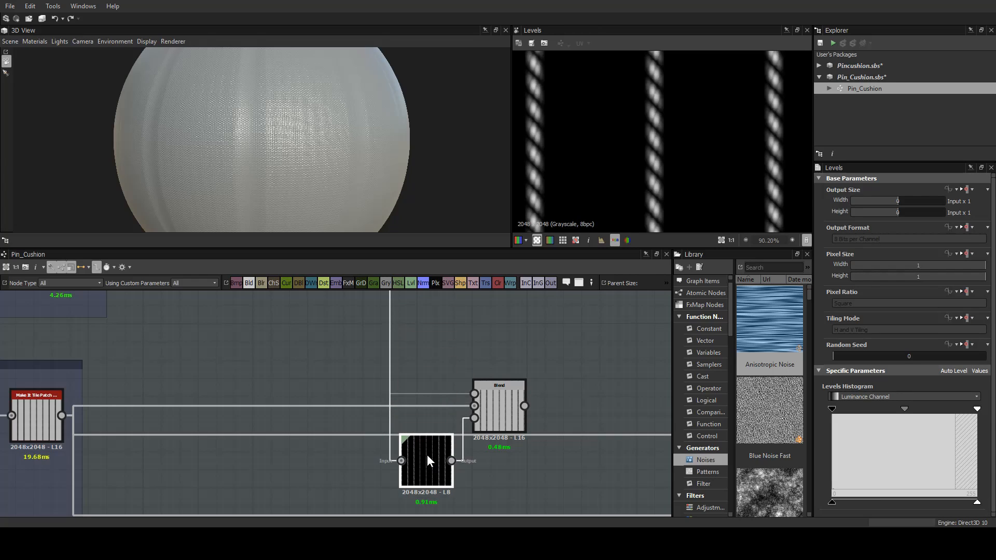
pyautogui.scroll(3, 649, 161)
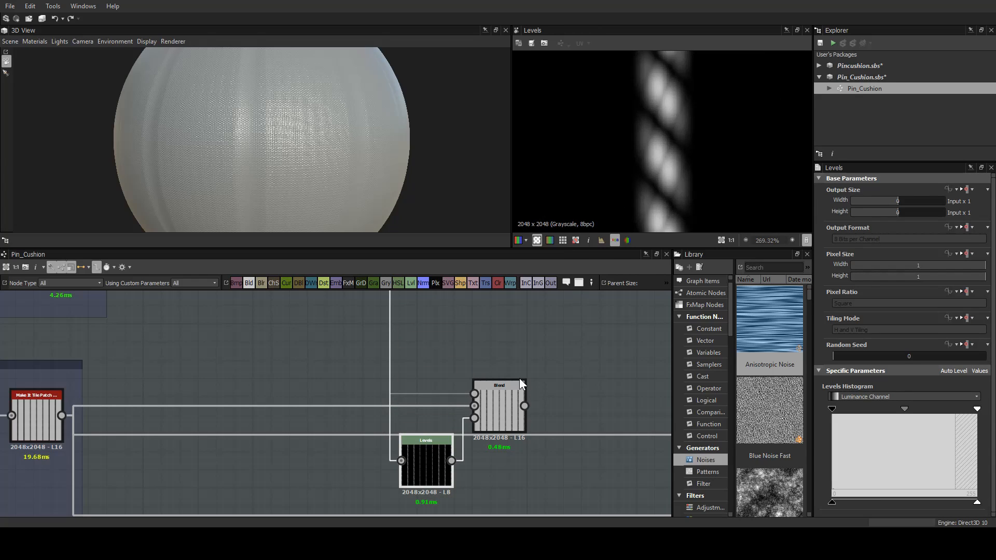
# Preview the fabric Blend and sharpen its mask in Levels, moving the input white point close to black and raising the black point slightly.
pyautogui.doubleClick(494, 406)
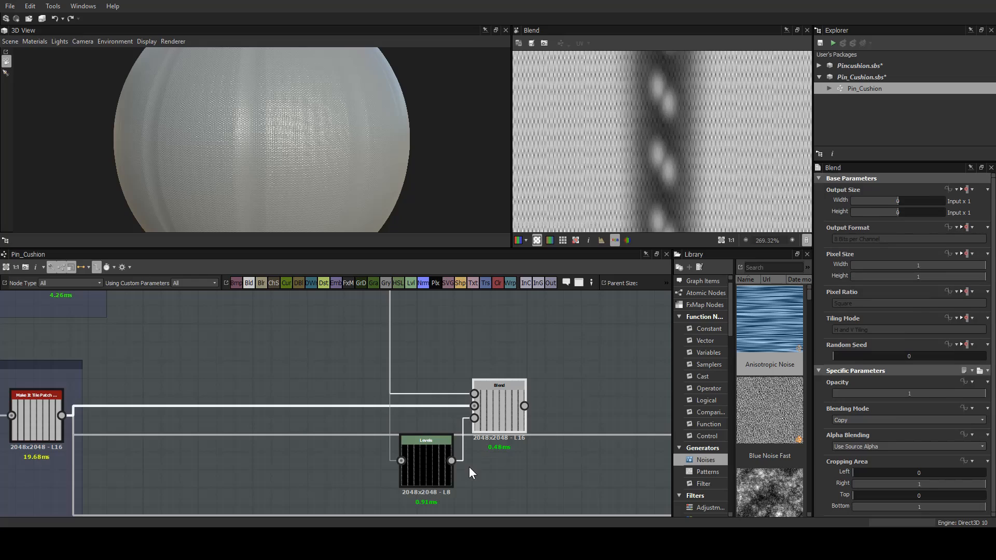
pyautogui.click(428, 469)
pyautogui.moveTo(837, 409)
pyautogui.mouseDown()
pyautogui.moveTo(914, 409)
pyautogui.moveTo(837, 416)
pyautogui.mouseUp()
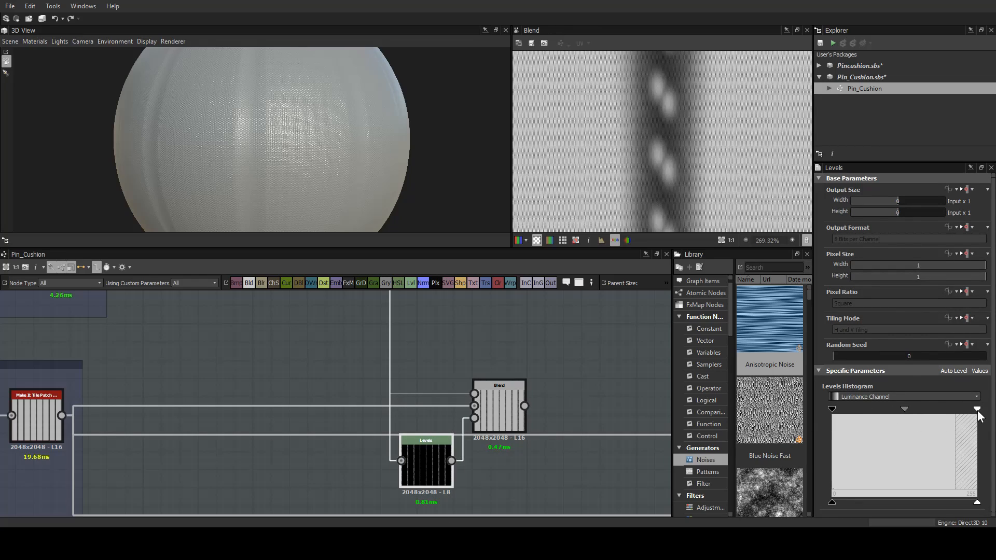
pyautogui.moveTo(978, 408); pyautogui.dragTo(838, 422)
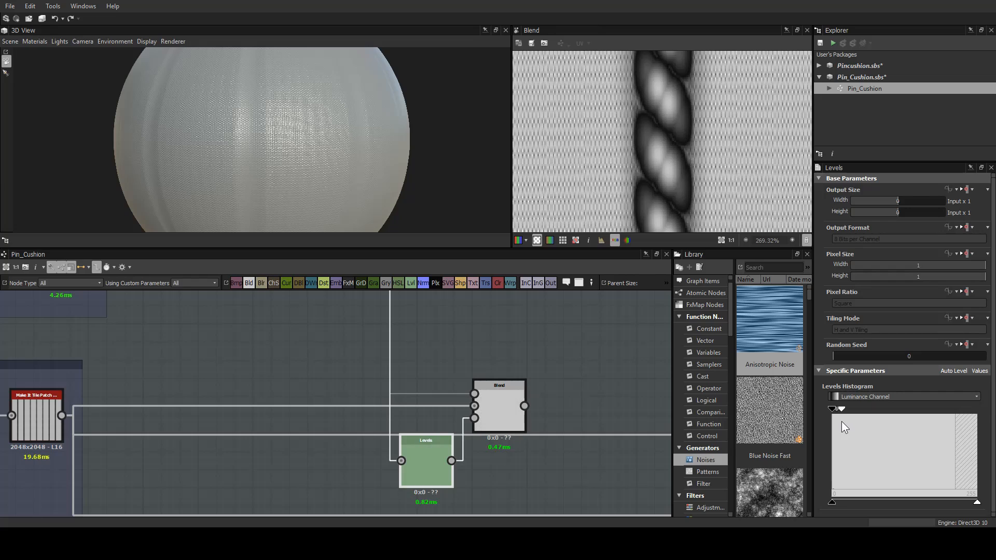
pyautogui.moveTo(831, 410); pyautogui.dragTo(833, 412)
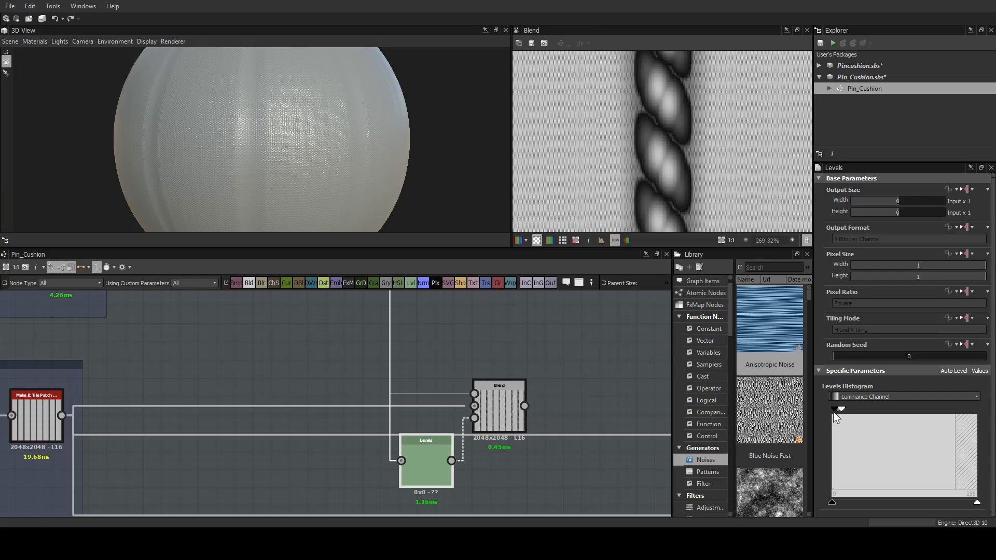
pyautogui.scroll(-6, 655, 126)
pyautogui.scroll(-3, 655, 133)
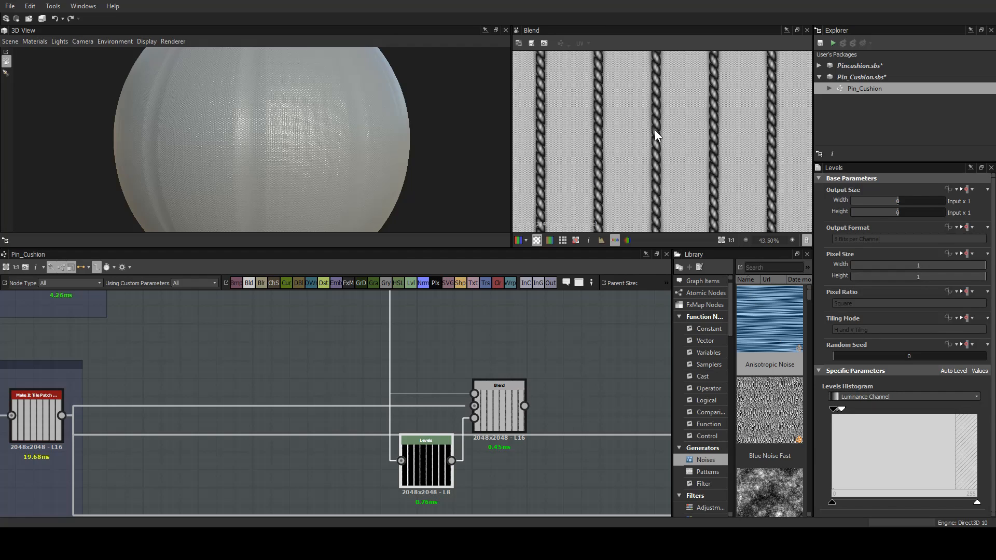
pyautogui.scroll(-1, 656, 132)
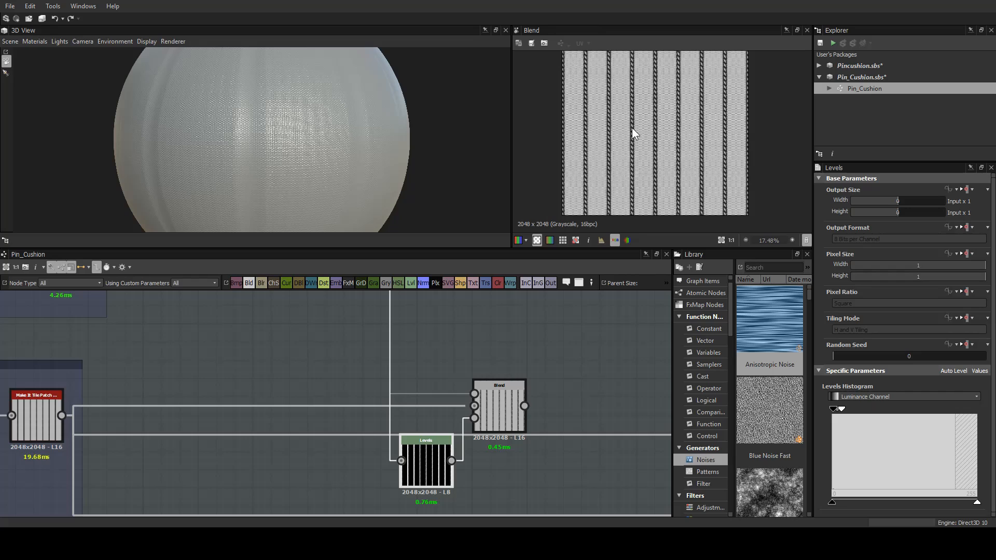
pyautogui.scroll(6, 632, 128)
pyautogui.scroll(-6, 618, 203)
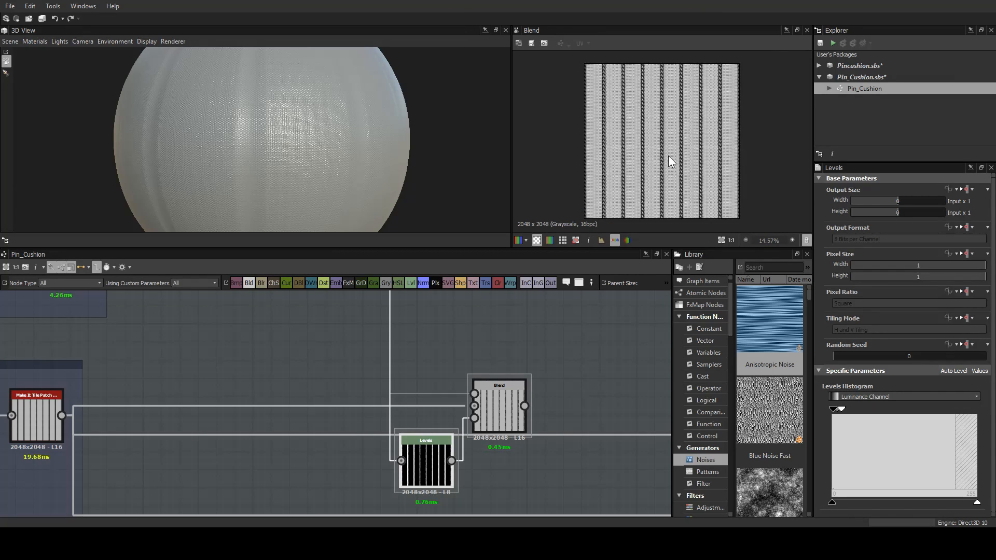
# Feed the combined Blend output into the Normal and Levels nodes before the Base Material and inspect the threads on the sphere.
pyautogui.moveTo(517, 409); pyautogui.dragTo(272, 348, button='middle')
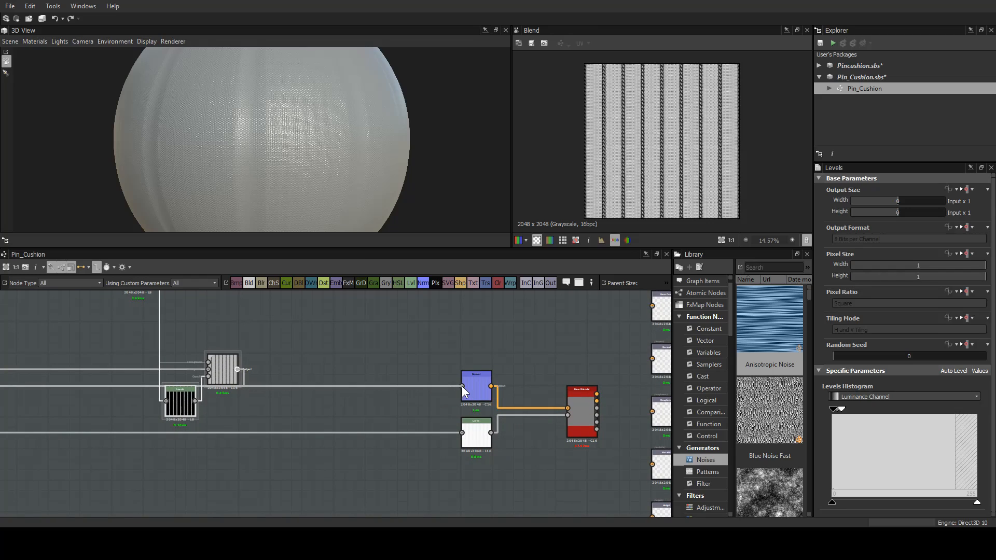
pyautogui.moveTo(462, 386); pyautogui.dragTo(463, 434)
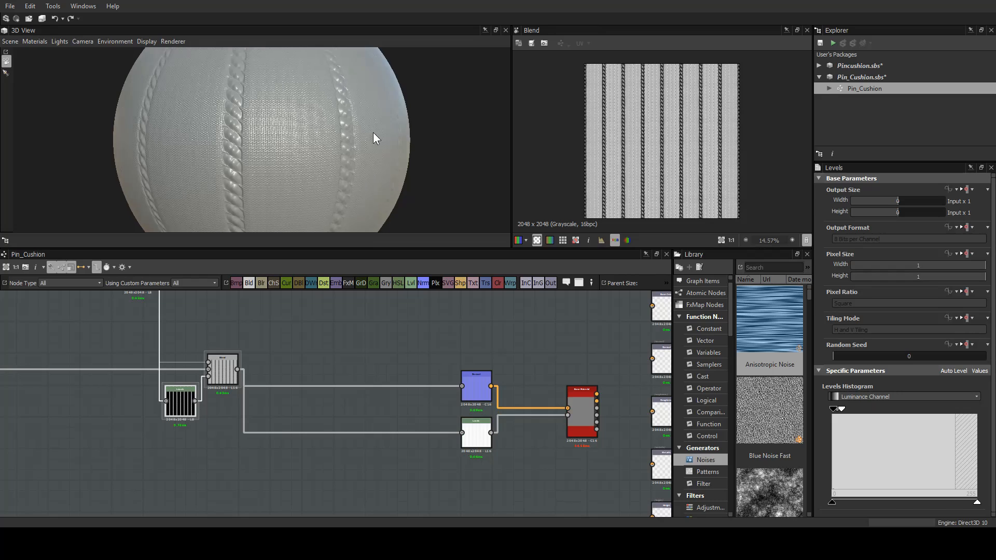
pyautogui.moveTo(372, 133); pyautogui.dragTo(212, 147)
pyautogui.scroll(-3, 212, 146)
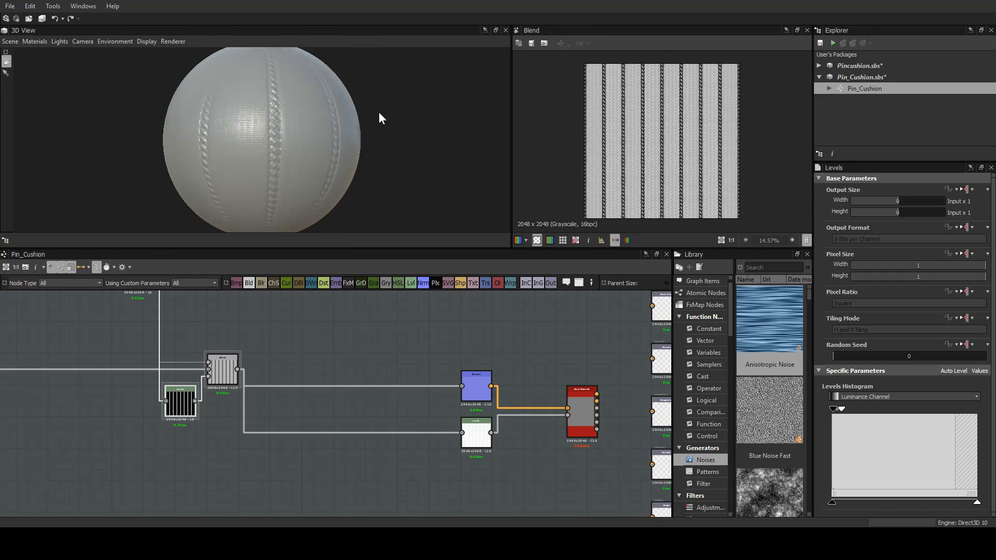
pyautogui.moveTo(379, 113); pyautogui.dragTo(294, 144)
pyautogui.scroll(3, 294, 145)
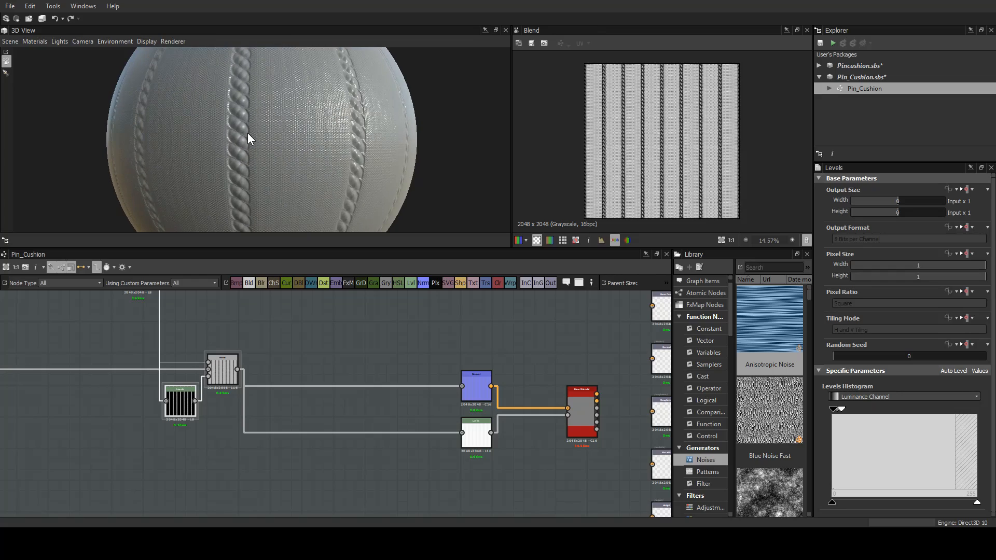
pyautogui.scroll(5, 245, 107)
pyautogui.scroll(-2, 260, 116)
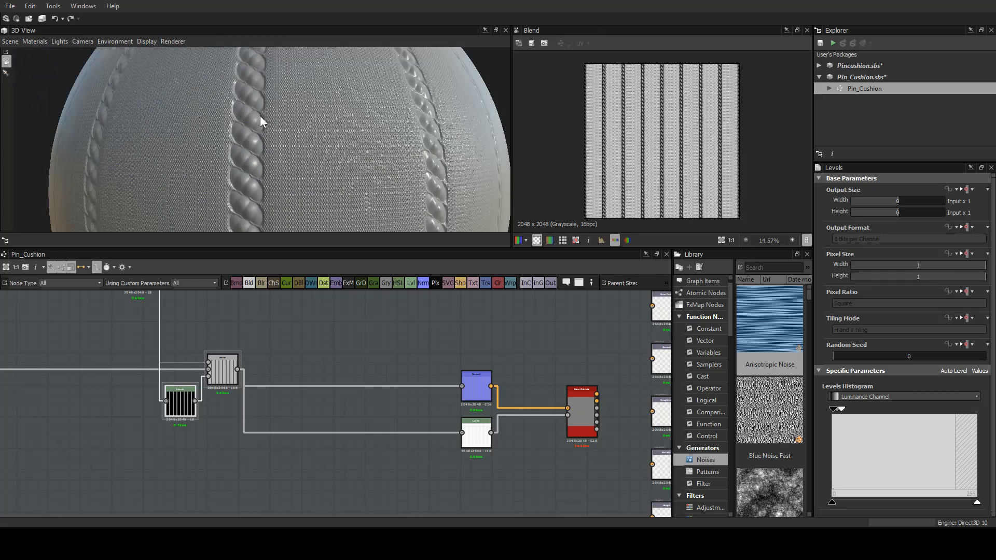
pyautogui.moveTo(287, 153); pyautogui.dragTo(273, 156)
# Set the Tiling of the Fibers 2 node above Thread Geo to 59 and check the thread twist on the sphere.
pyautogui.moveTo(232, 349); pyautogui.dragTo(363, 428, button='middle')
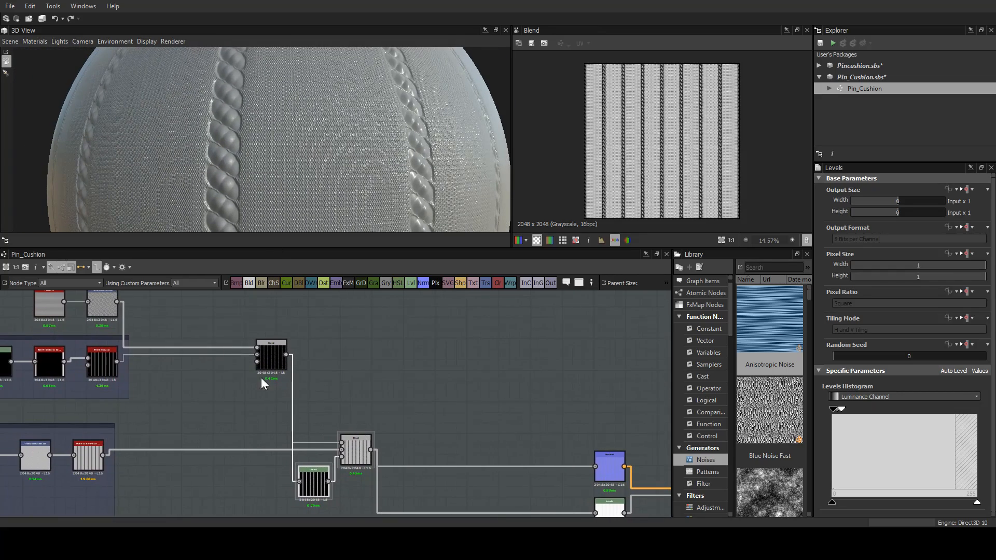
pyautogui.moveTo(257, 375); pyautogui.dragTo(433, 445, button='middle')
pyautogui.scroll(5, 245, 383)
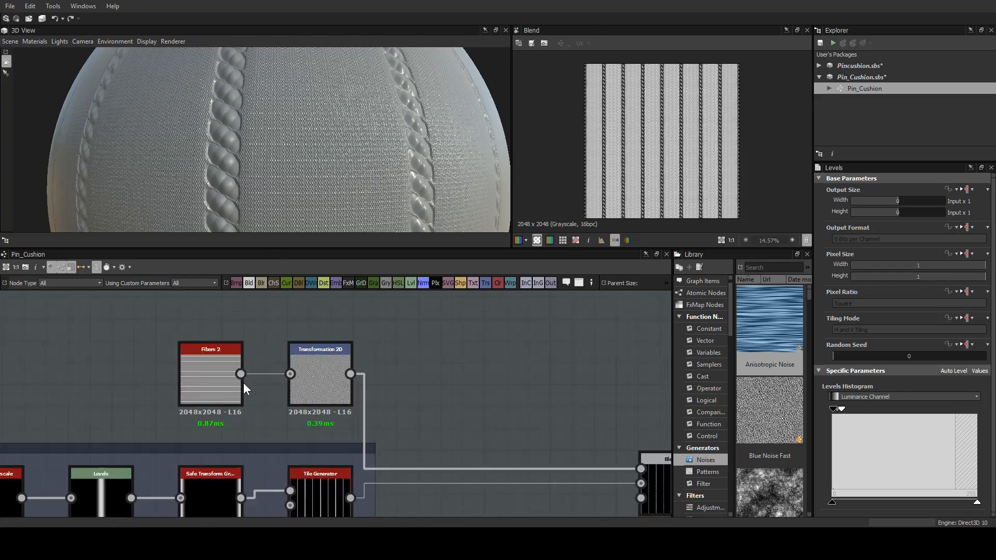
pyautogui.click(188, 378)
pyautogui.scroll(-4, 884, 426)
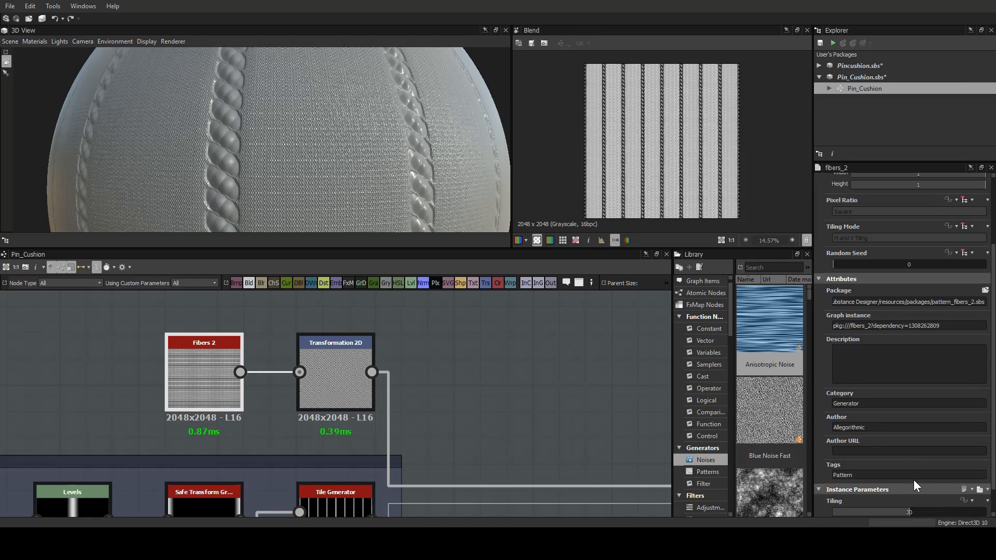
pyautogui.moveTo(911, 483); pyautogui.dragTo(985, 483)
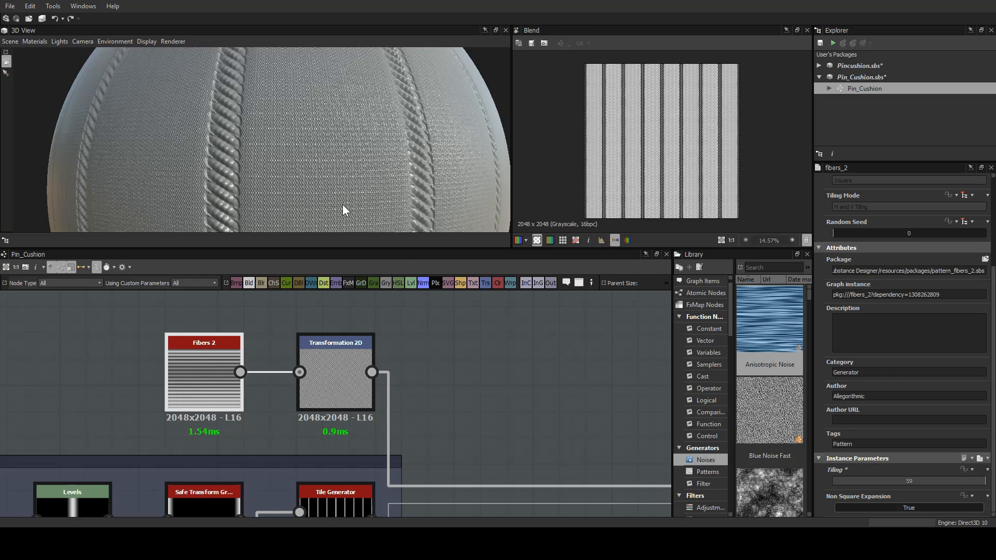
pyautogui.scroll(-3, 342, 204)
pyautogui.moveTo(285, 156)
pyautogui.mouseDown()
pyautogui.moveTo(251, 158)
pyautogui.moveTo(349, 170)
pyautogui.moveTo(335, 103)
pyautogui.mouseUp()
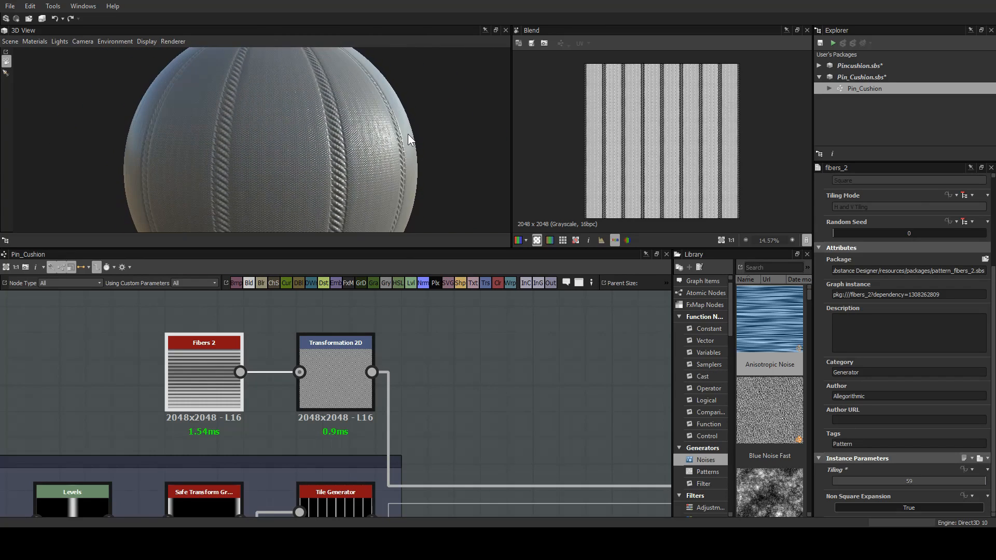
pyautogui.scroll(5, 388, 142)
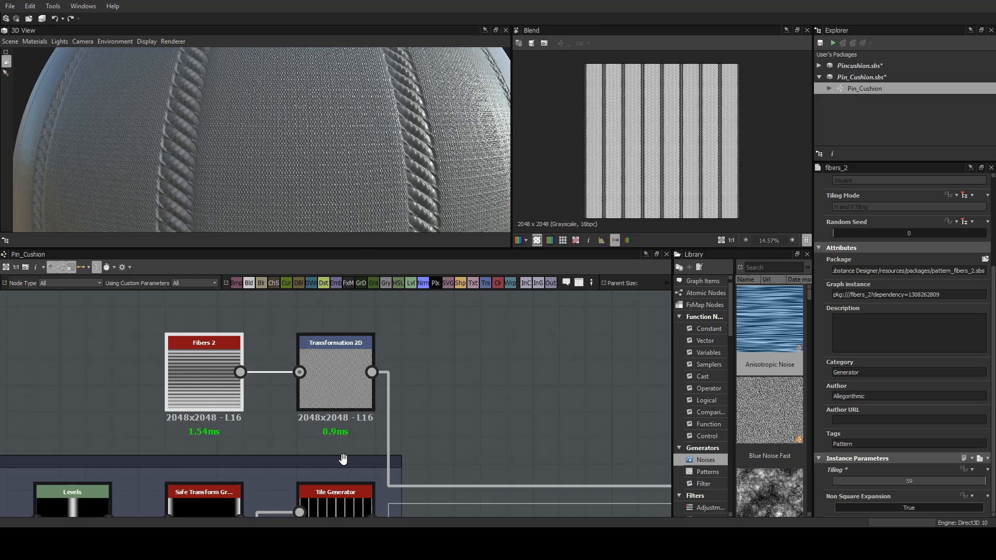
# Open the instance parameters of the Shape node in Thread Geo and examine the thread's width and twist on the sphere.
pyautogui.moveTo(343, 459); pyautogui.dragTo(380, 405, button='middle')
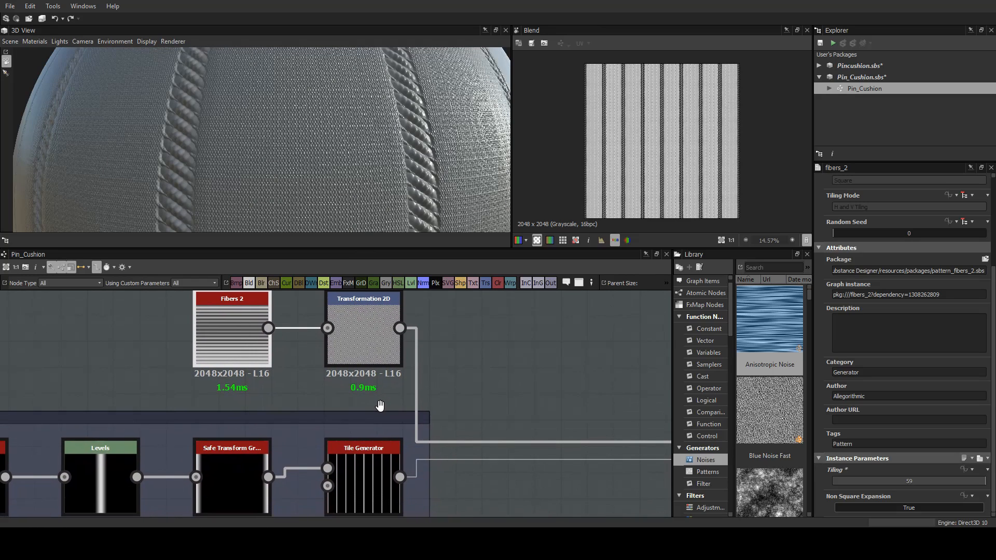
pyautogui.scroll(-3, 346, 416)
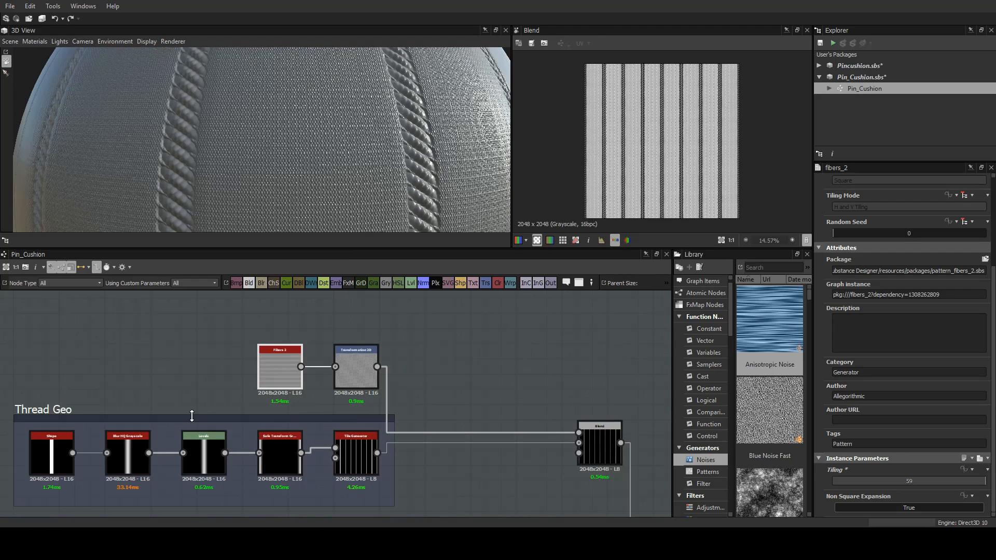
pyautogui.moveTo(192, 416); pyautogui.dragTo(339, 361, button='middle')
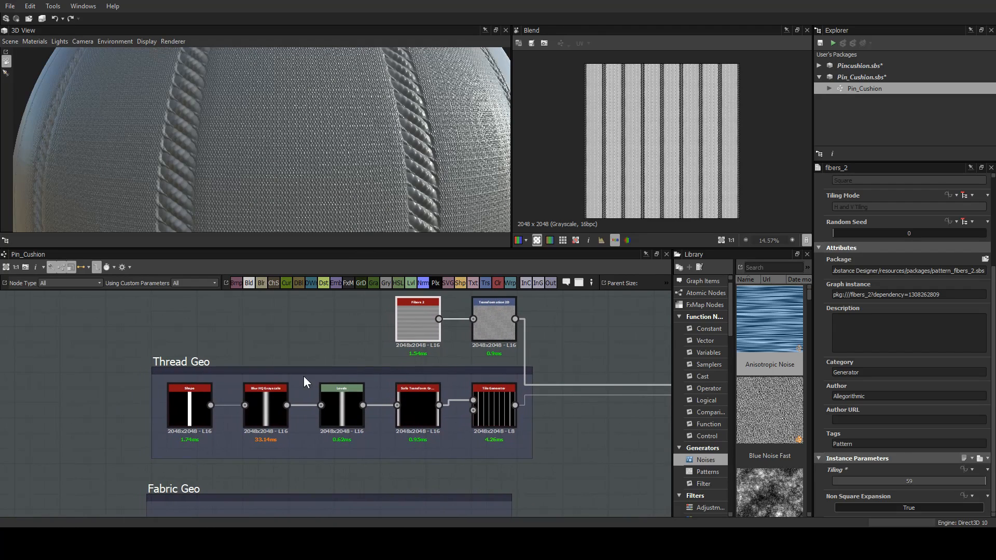
pyautogui.click(178, 407)
pyautogui.scroll(5, 163, 397)
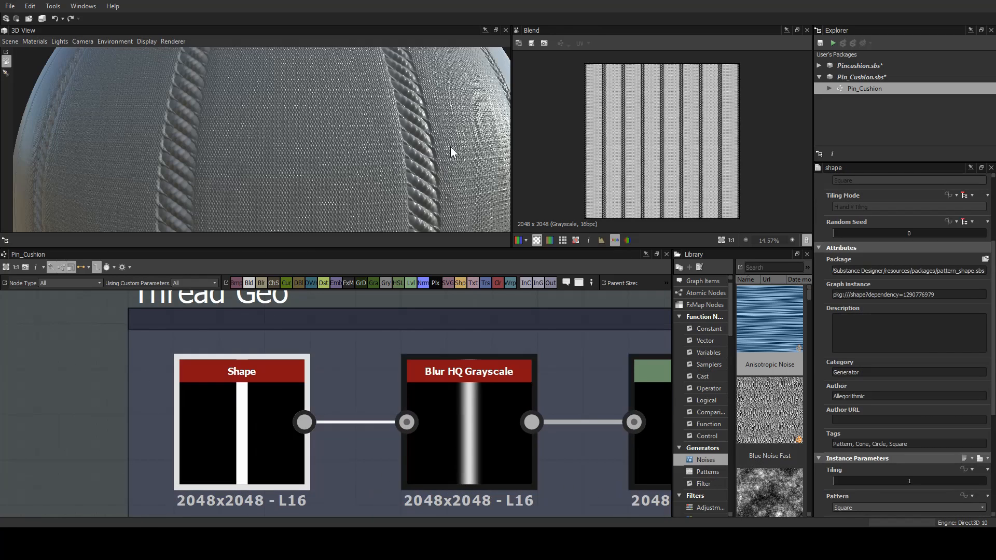
pyautogui.moveTo(450, 147); pyautogui.dragTo(333, 110)
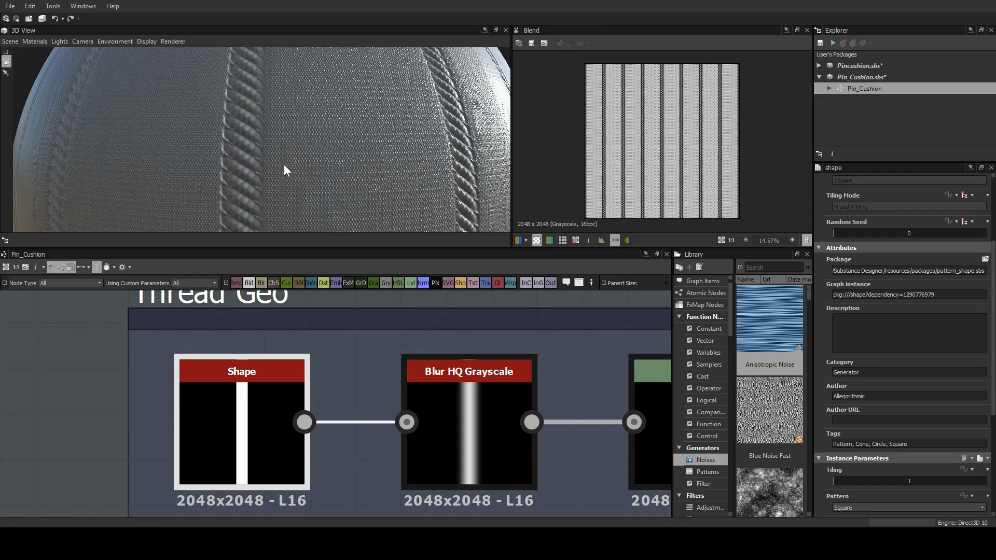
pyautogui.scroll(-5, 948, 397)
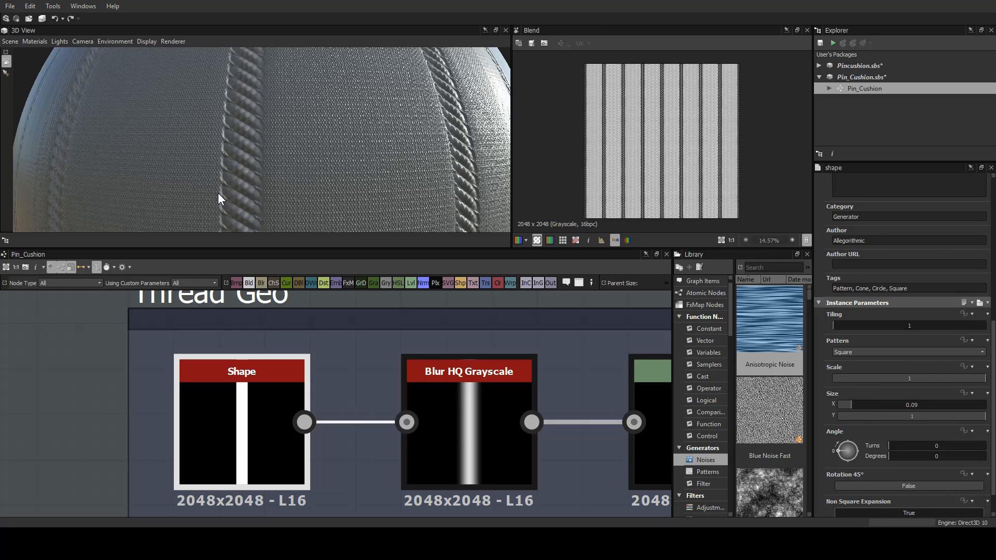
pyautogui.moveTo(347, 129); pyautogui.dragTo(315, 157)
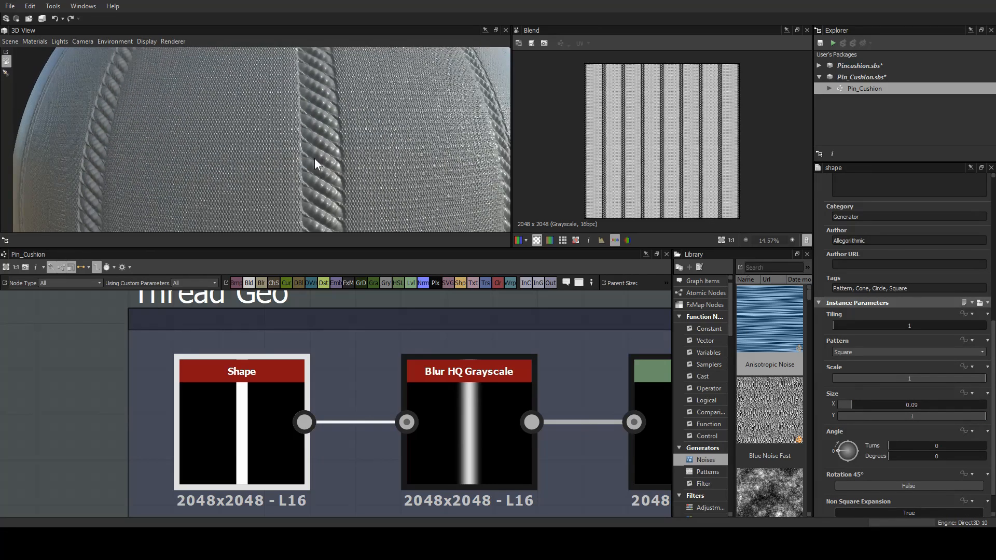
pyautogui.scroll(4, 364, 169)
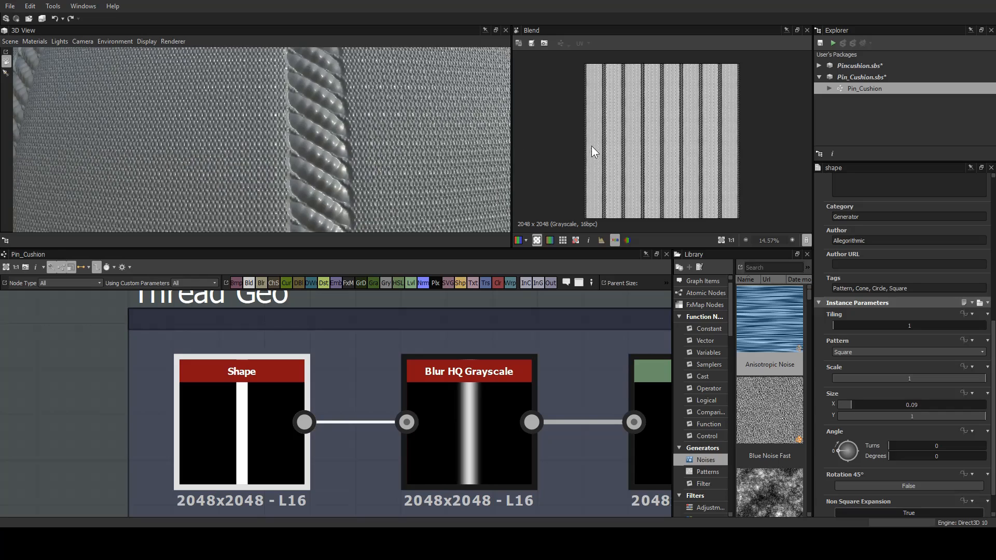
# Set the Size X of the Shape node in Thread Geo to 0.03 and check the thinner threads on the sphere.
pyautogui.scroll(10, 634, 158)
pyautogui.scroll(2, 695, 140)
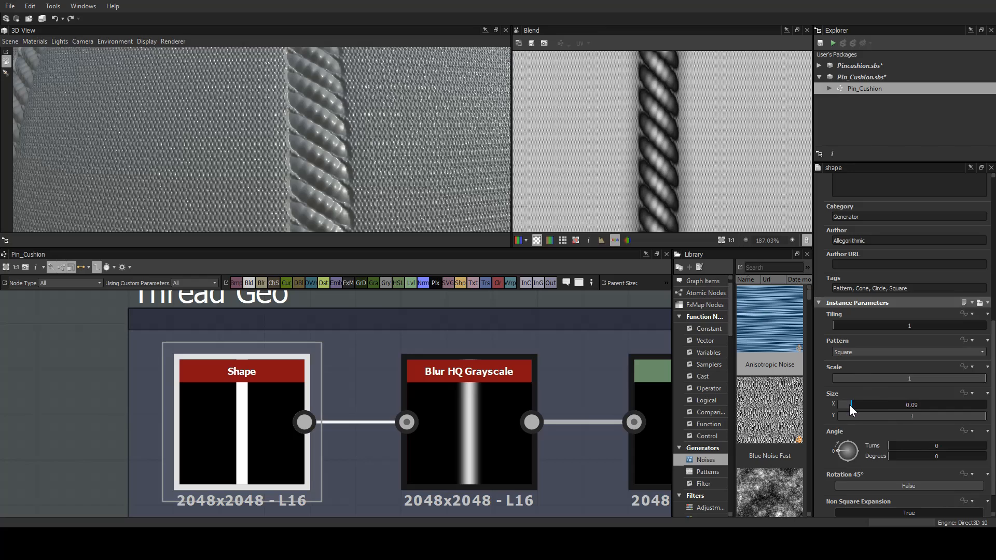
pyautogui.moveTo(850, 405); pyautogui.dragTo(843, 409)
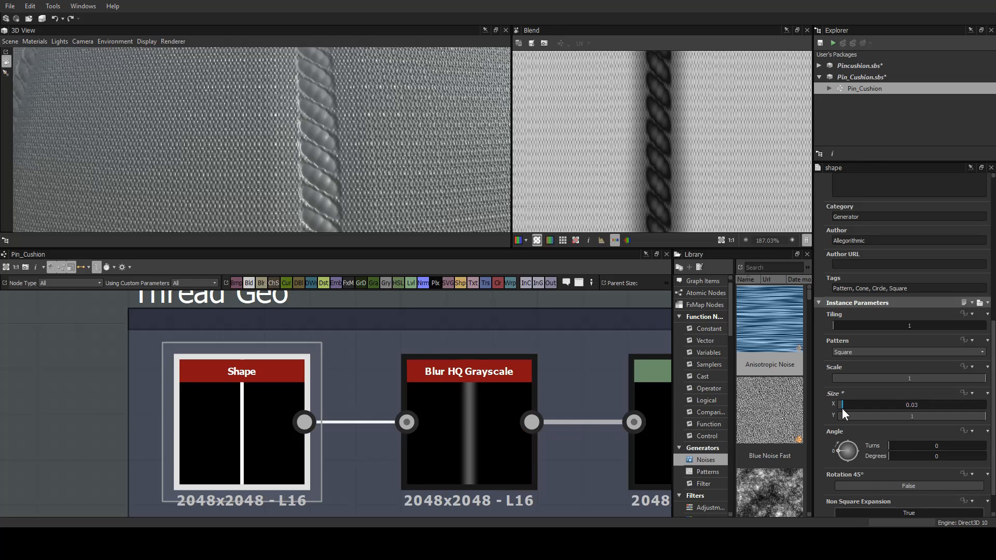
pyautogui.scroll(-10, 263, 180)
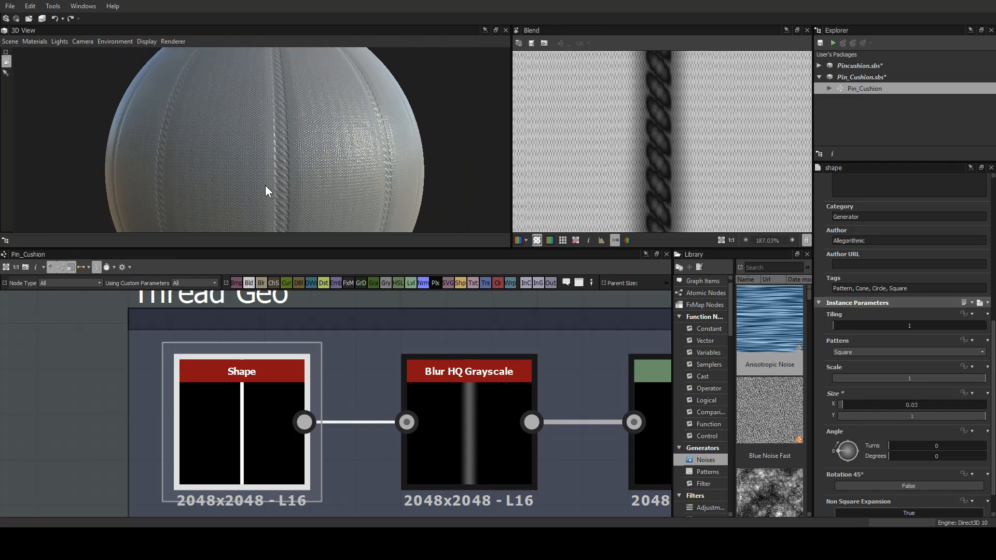
pyautogui.moveTo(249, 203); pyautogui.dragTo(258, 144)
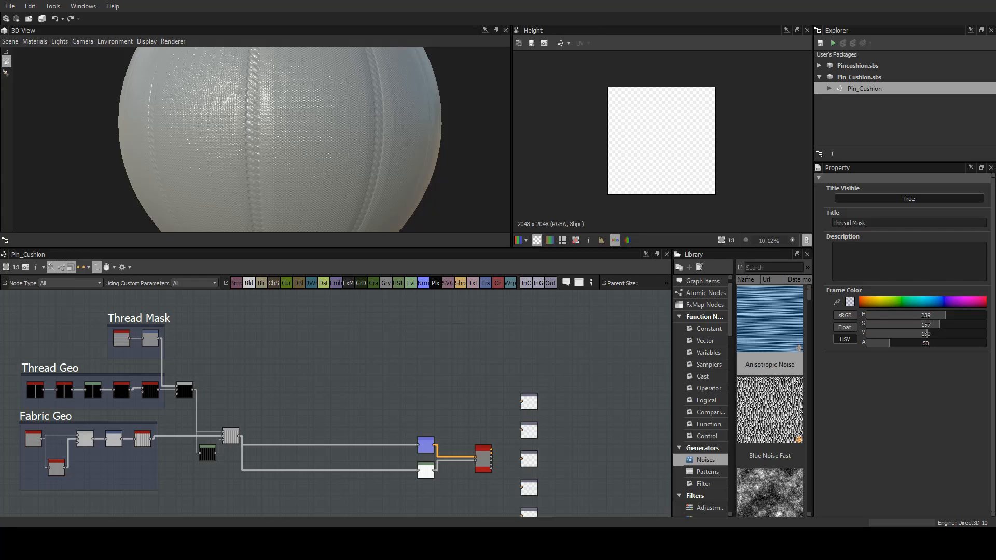
pyautogui.scroll(4, 262, 98)
pyautogui.moveTo(262, 93); pyautogui.dragTo(264, 135, button='middle')
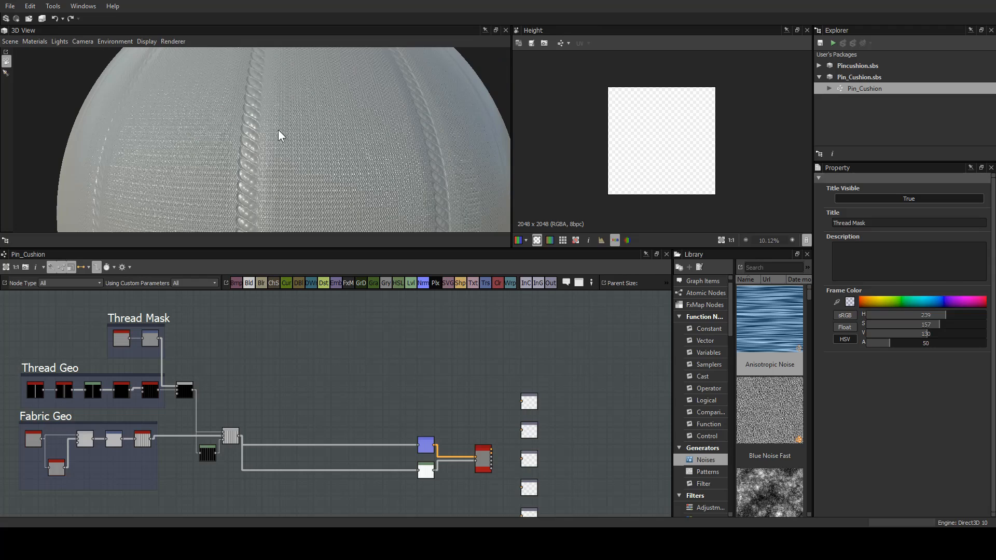
pyautogui.moveTo(274, 136); pyautogui.dragTo(178, 113)
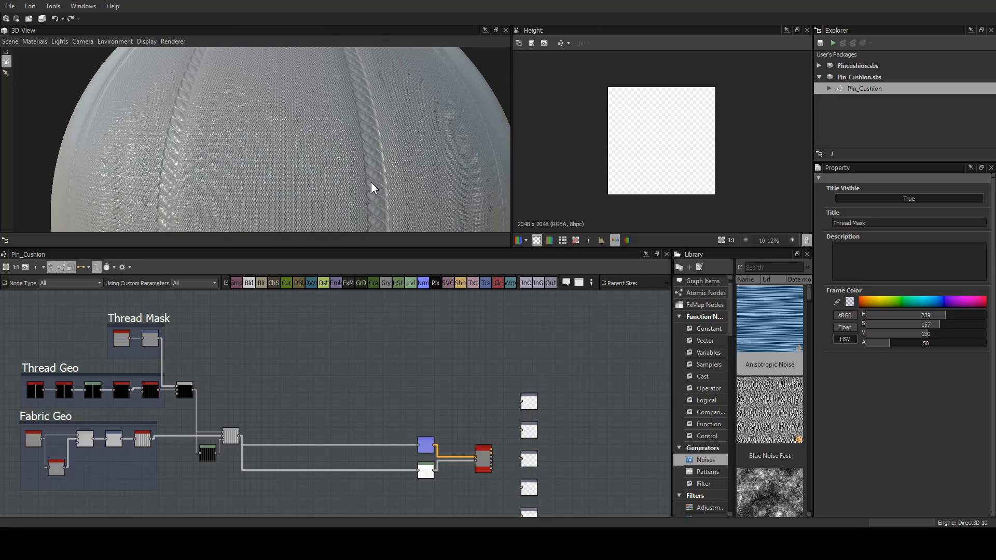
pyautogui.moveTo(372, 188); pyautogui.dragTo(358, 182)
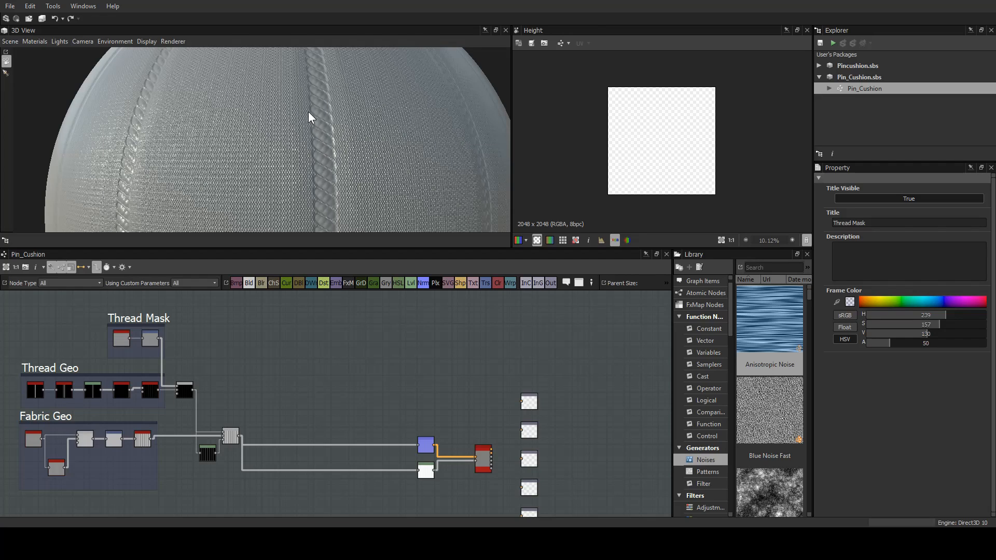
# Move the Fabric Geo frame with its nodes further down the graph to free space below Thread Geo.
pyautogui.moveTo(244, 385); pyautogui.dragTo(318, 344, button='middle')
pyautogui.click(119, 387)
pyautogui.moveTo(119, 386); pyautogui.dragTo(120, 474)
pyautogui.moveTo(120, 475); pyautogui.dragTo(186, 387, button='middle')
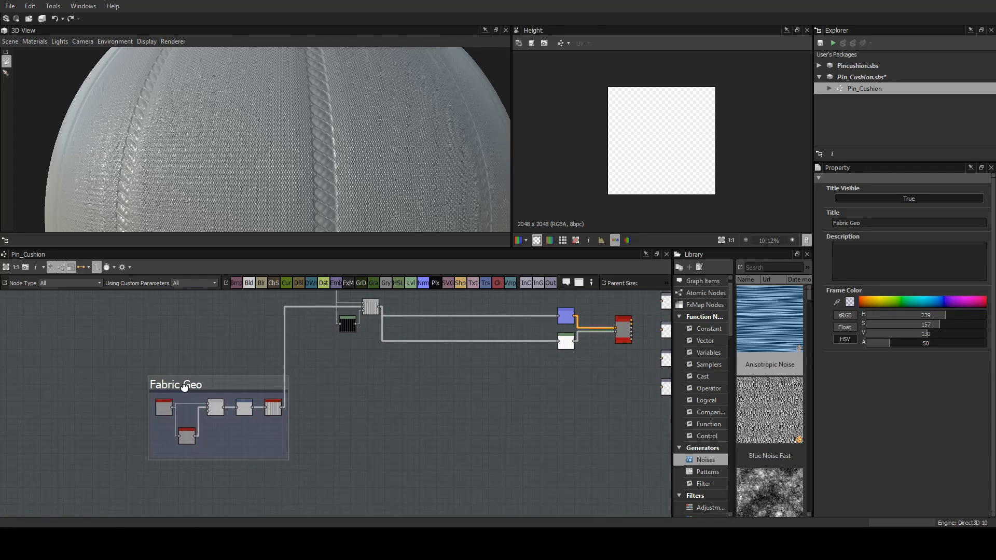
# Add a Creased noise node above the Fabric Geo frame, preview it, and leave space after it for another node.
pyautogui.scroll(5, 200, 345)
pyautogui.moveTo(200, 345); pyautogui.dragTo(234, 390, button='middle')
pyautogui.click(219, 363)
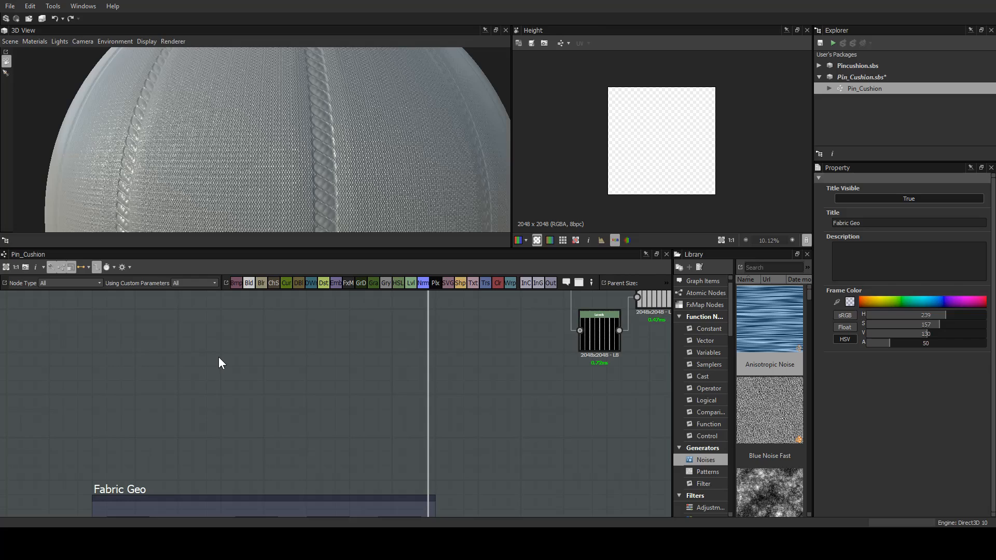
pyautogui.press('Return')
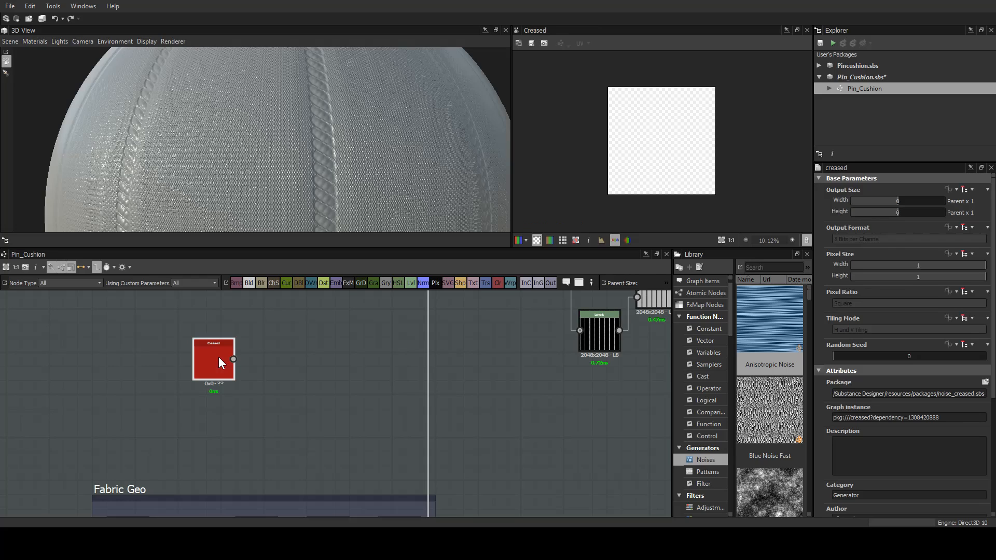
pyautogui.doubleClick(219, 357)
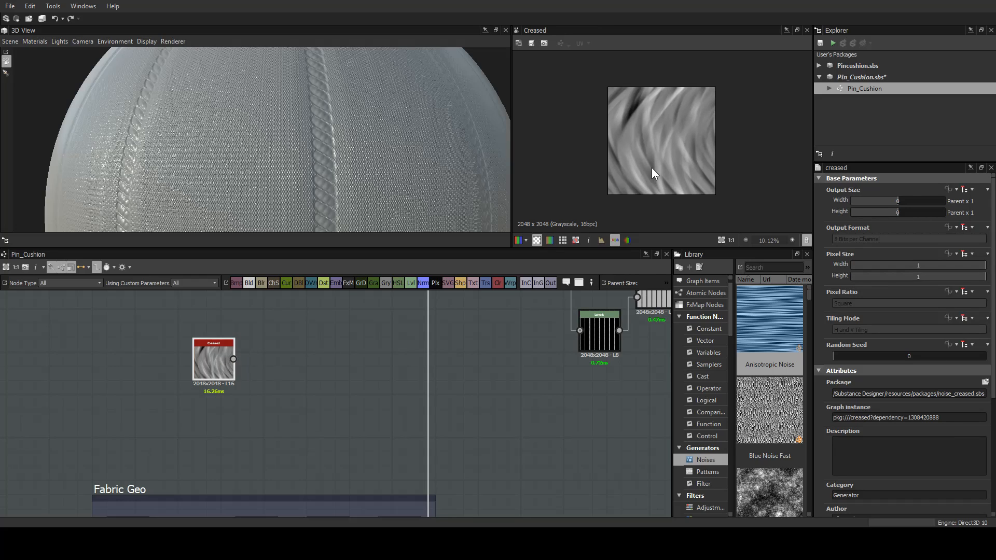
pyautogui.scroll(3, 652, 167)
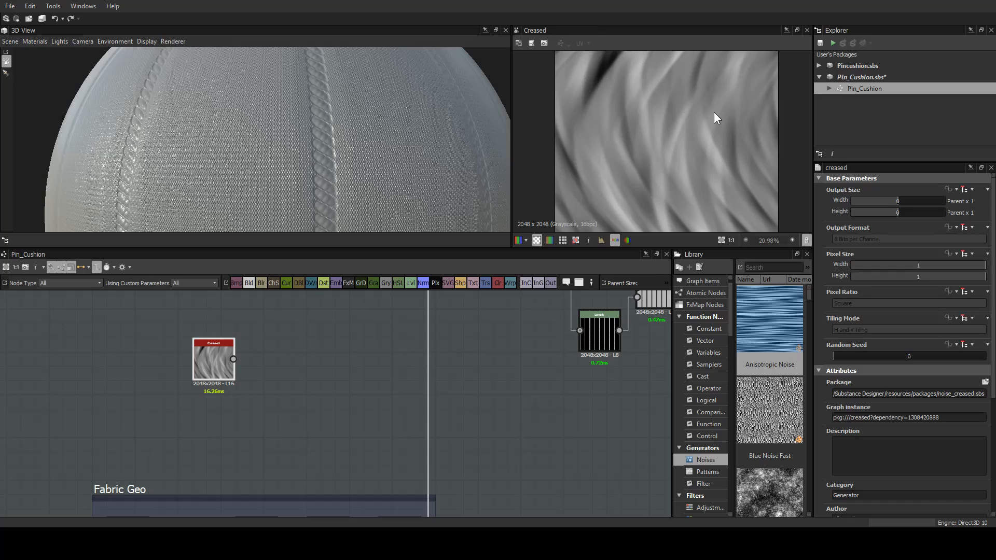
pyautogui.moveTo(199, 360); pyautogui.dragTo(136, 365)
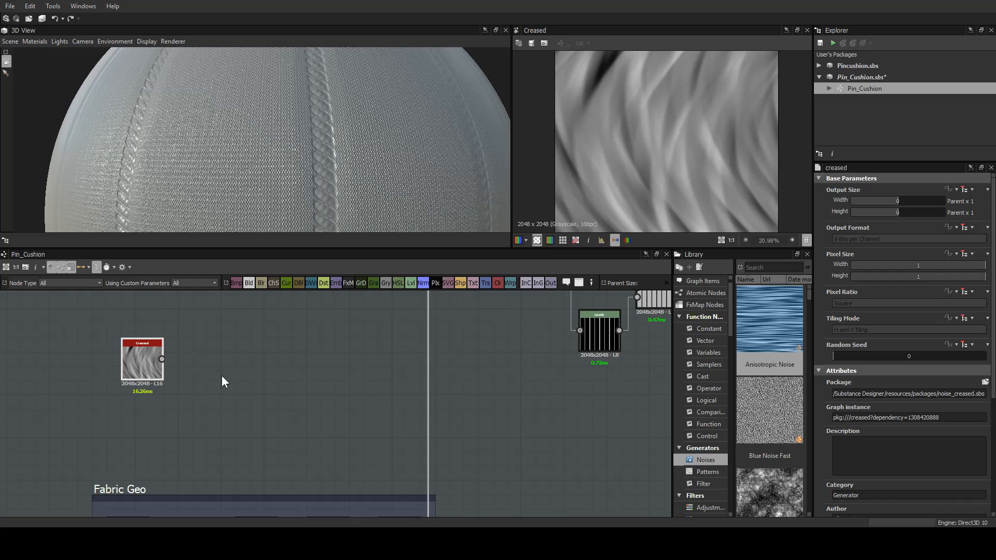
# Add a Safe Transform Grayscale node after the Creased noise and set its rotation to -90 degrees.
pyautogui.press('t')
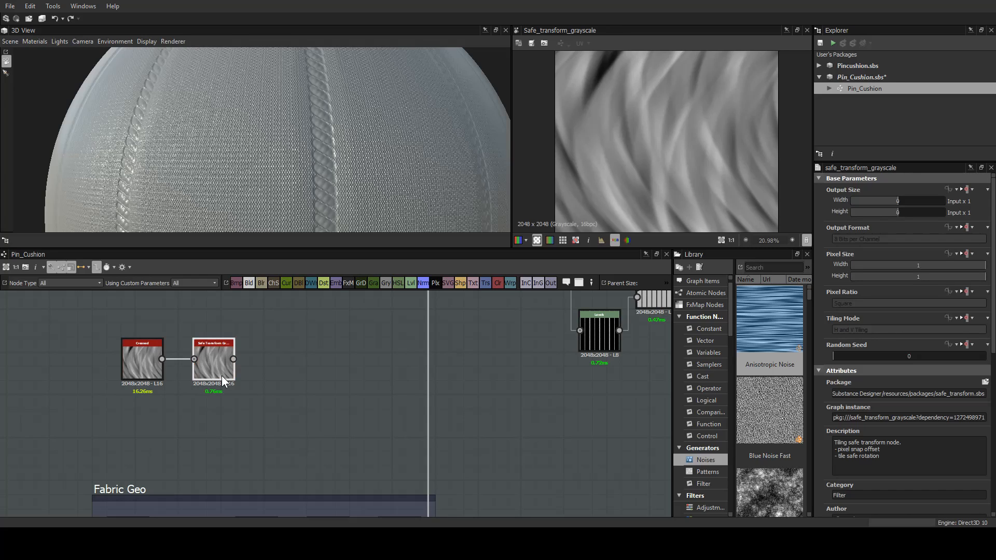
pyautogui.press('f')
pyautogui.scroll(-5, 949, 462)
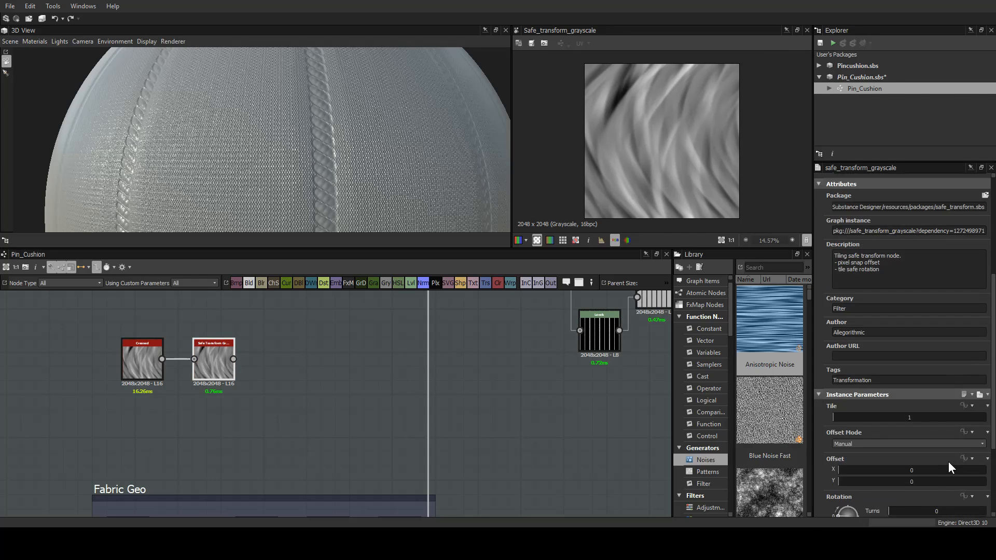
pyautogui.write('-90')
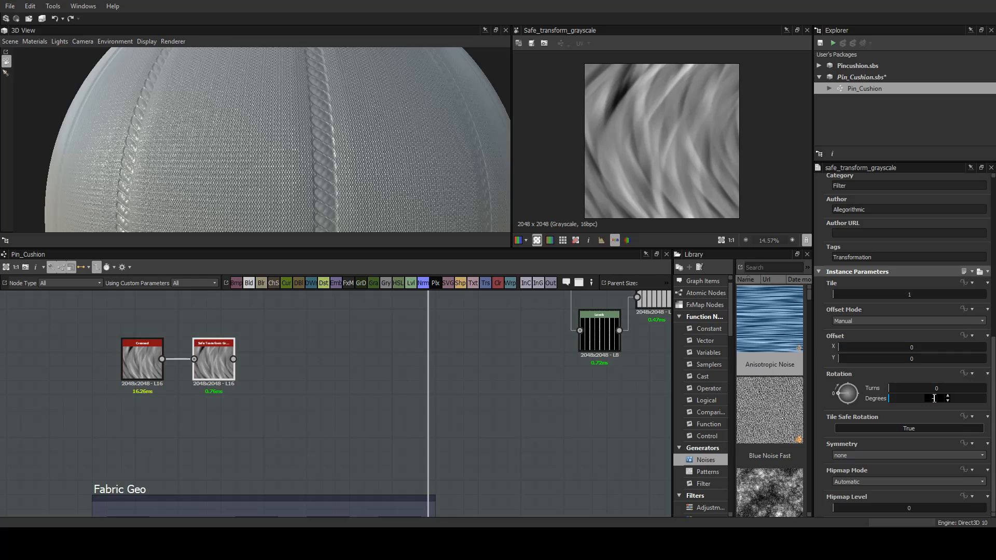
pyautogui.press('Return')
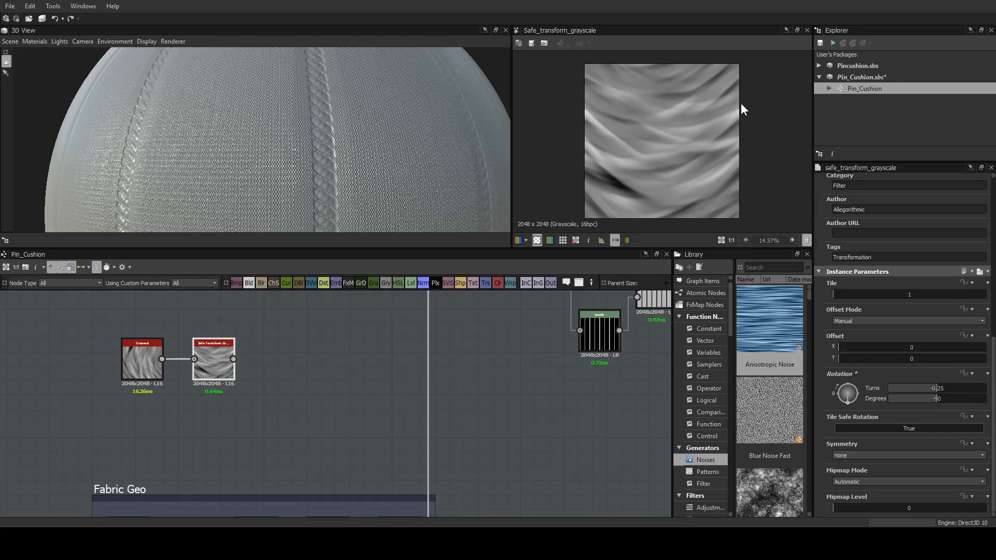
# Insert a Blend node after Fabric Geo's Make It Tile Patch output and connect the rotated Creased noise as its foreground.
pyautogui.moveTo(372, 139); pyautogui.dragTo(163, 104)
pyautogui.scroll(-3, 350, 149)
pyautogui.moveTo(335, 176); pyautogui.dragTo(350, 121, button='middle')
pyautogui.moveTo(351, 132); pyautogui.dragTo(325, 142)
pyautogui.scroll(-3, 381, 385)
pyautogui.moveTo(373, 389); pyautogui.dragTo(288, 362, button='middle')
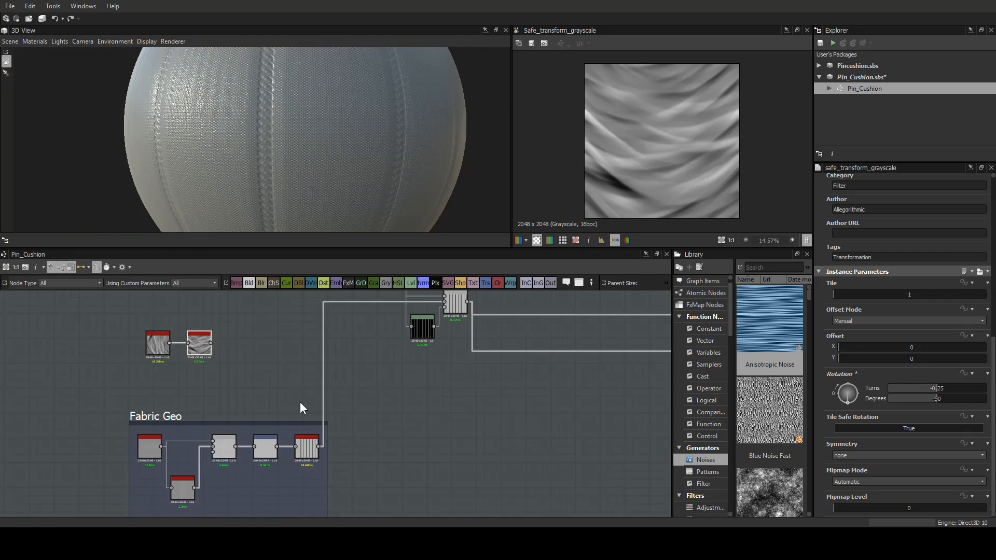
pyautogui.doubleClick(309, 452)
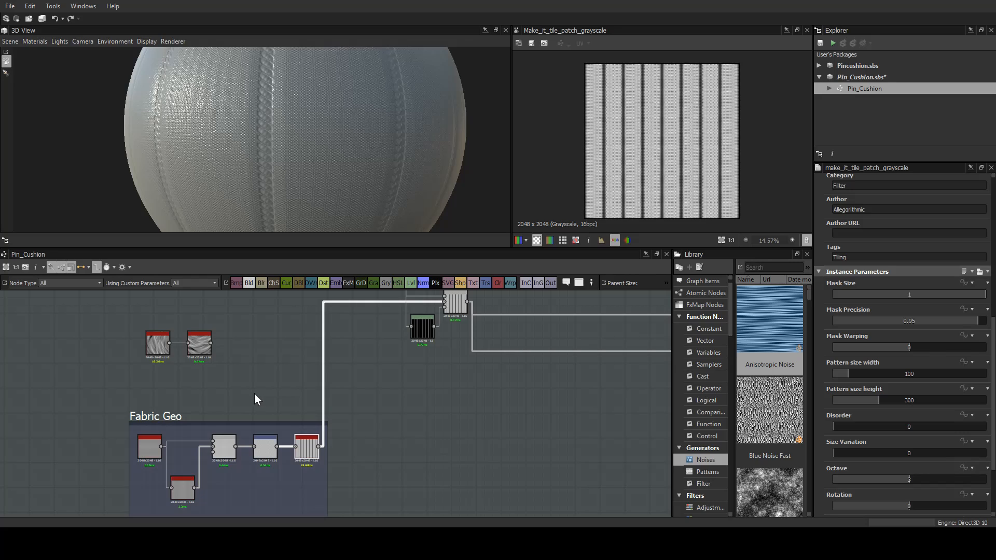
pyautogui.press('b')
pyautogui.moveTo(353, 445); pyautogui.dragTo(352, 440)
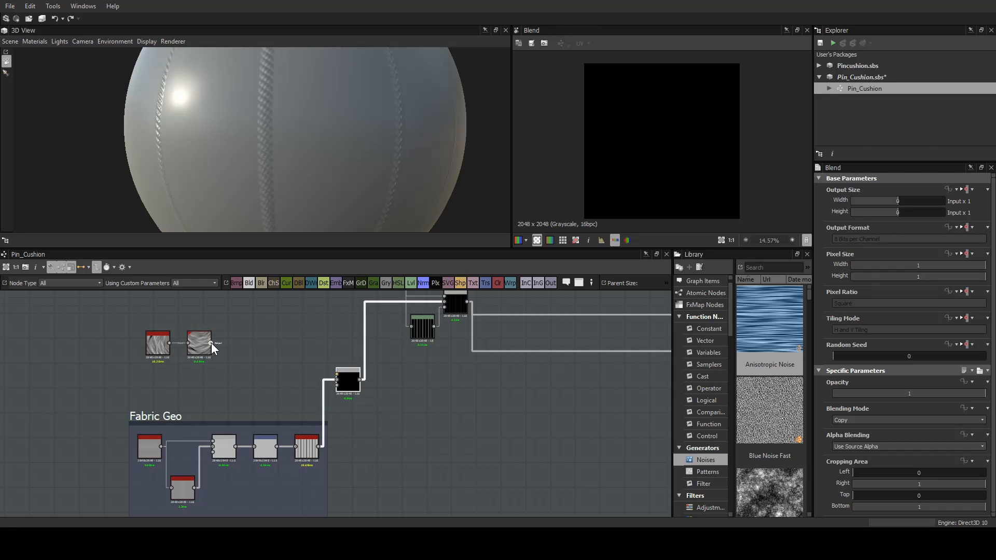
pyautogui.moveTo(211, 343); pyautogui.dragTo(336, 375)
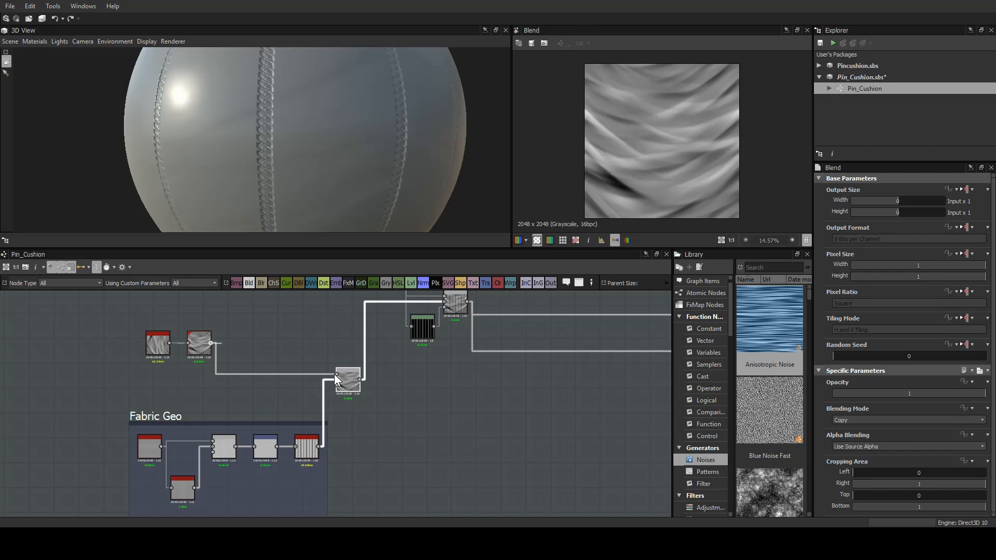
# Set the blending mode of the crease and fabric Blend node to Add Sub.
pyautogui.scroll(-5, 262, 167)
pyautogui.moveTo(261, 168); pyautogui.dragTo(608, 82)
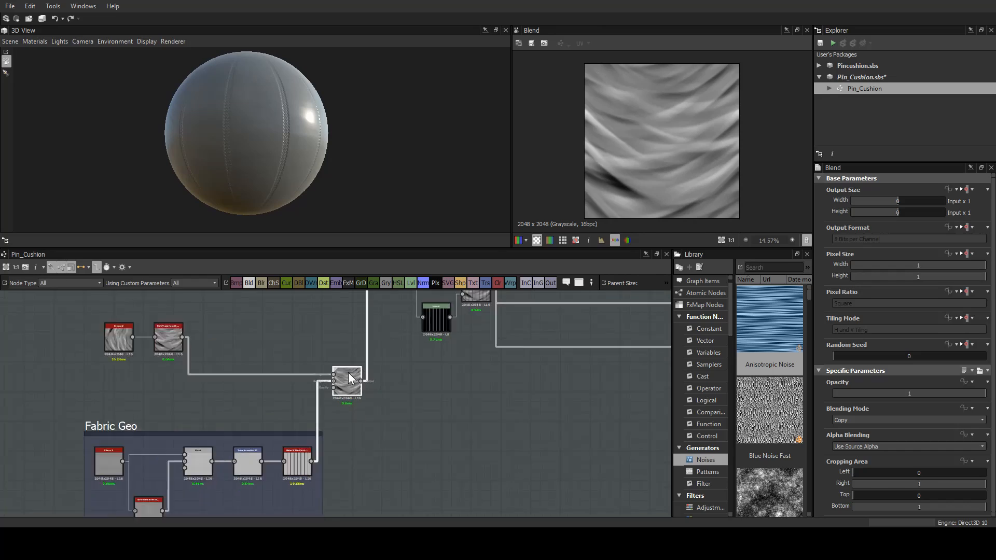
pyautogui.scroll(5, 348, 373)
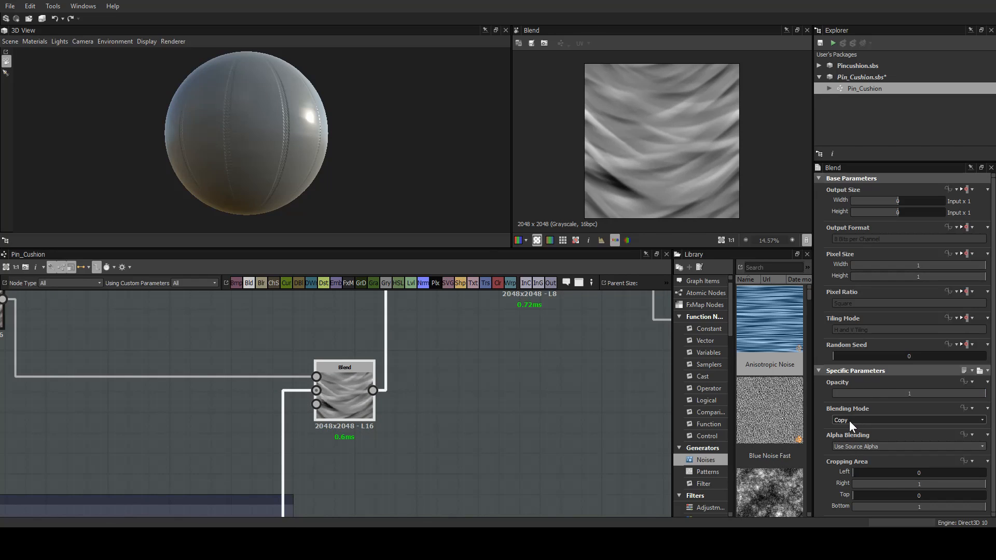
pyautogui.click(861, 454)
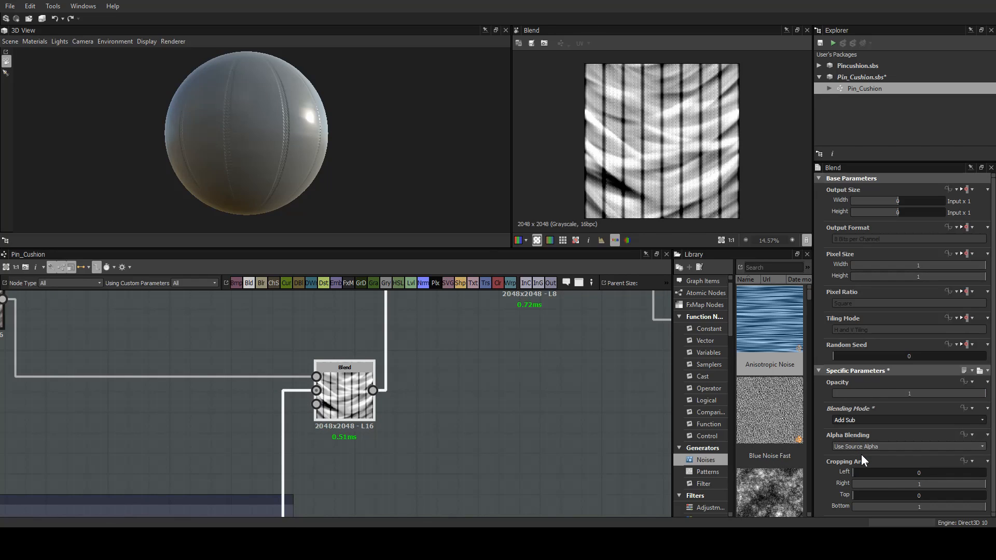
# Examine from several angles how the creases affect the fabric and threads on the sphere.
pyautogui.scroll(6, 263, 160)
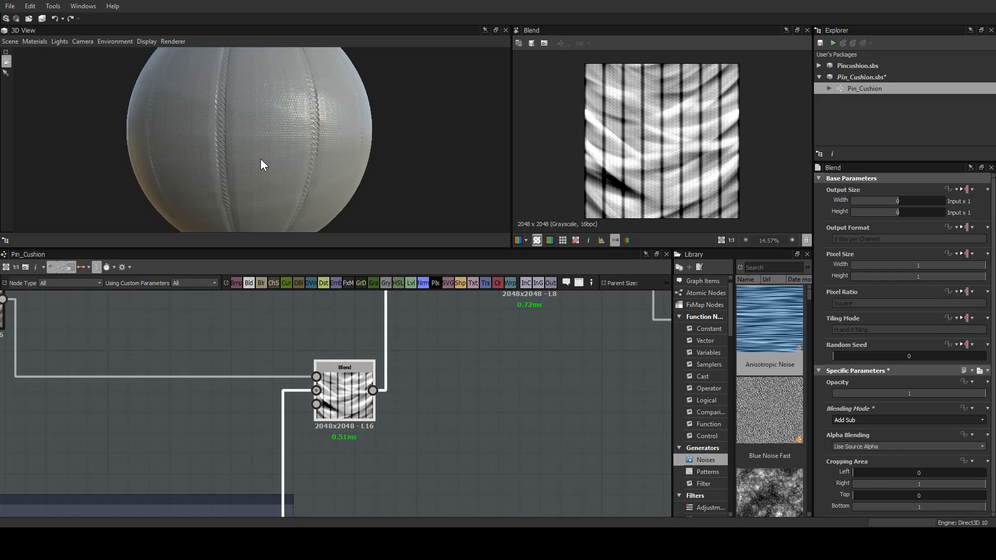
pyautogui.moveTo(269, 148); pyautogui.dragTo(185, 162)
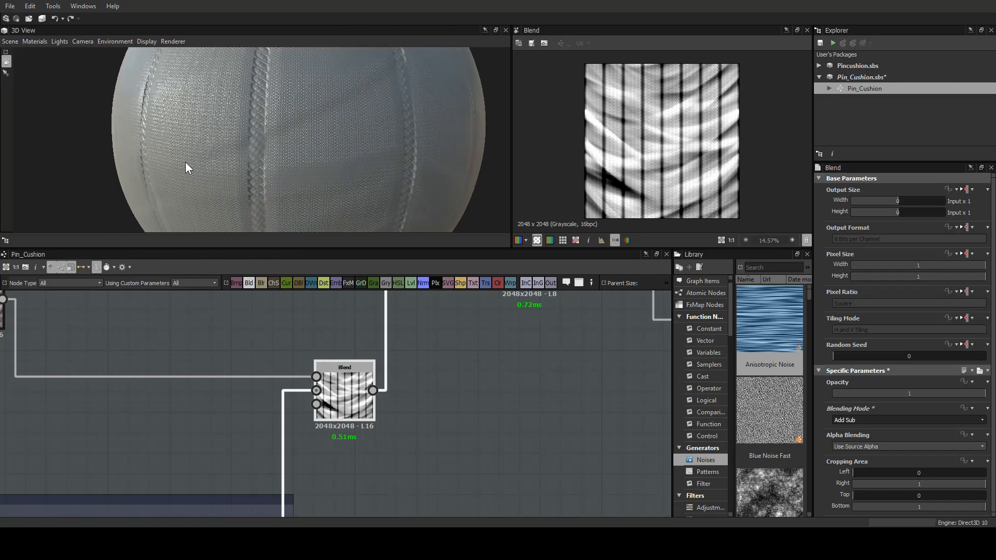
pyautogui.scroll(-2, 305, 169)
pyautogui.moveTo(305, 169); pyautogui.dragTo(362, 137)
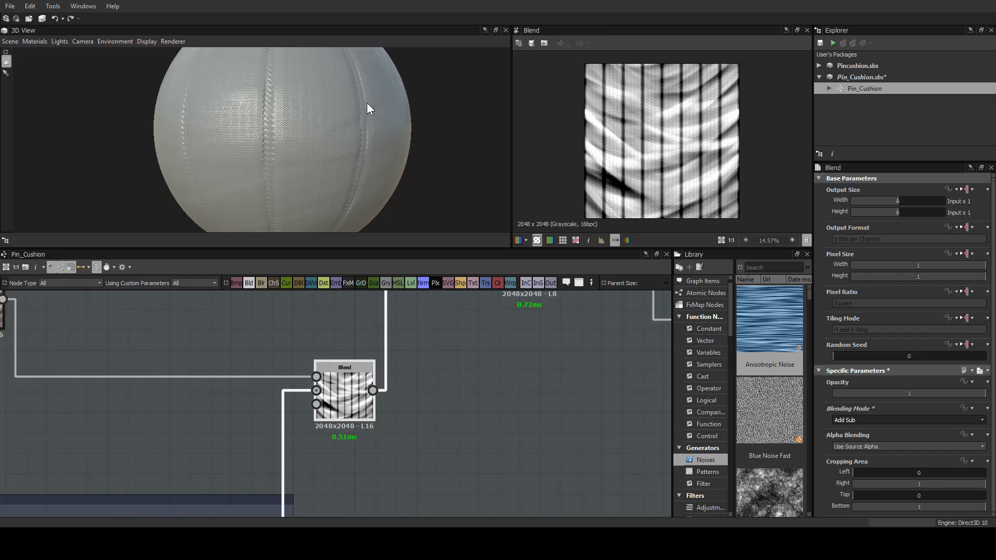
pyautogui.moveTo(366, 103); pyautogui.dragTo(314, 127)
pyautogui.scroll(-3, 297, 151)
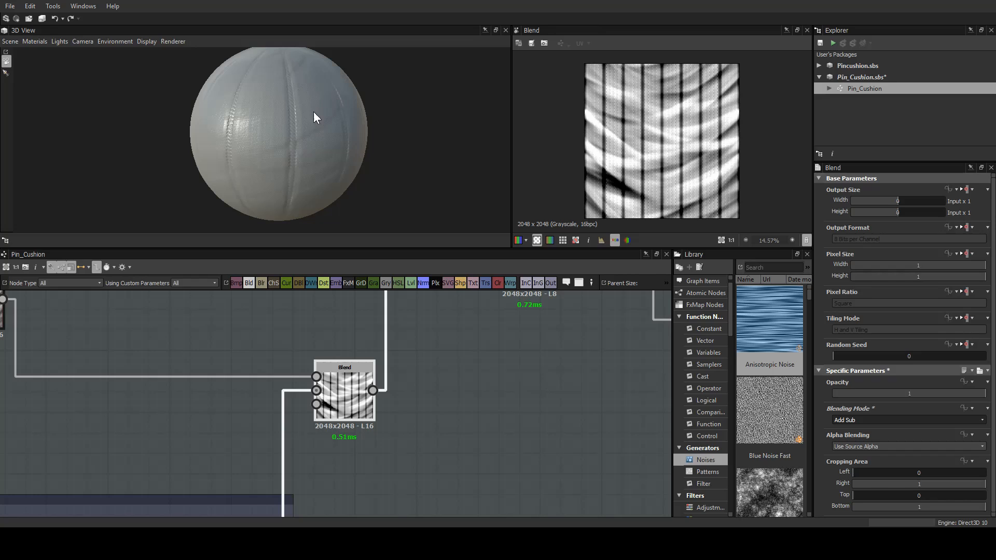
pyautogui.scroll(5, 280, 127)
pyautogui.moveTo(389, 77); pyautogui.dragTo(340, 107, button='middle')
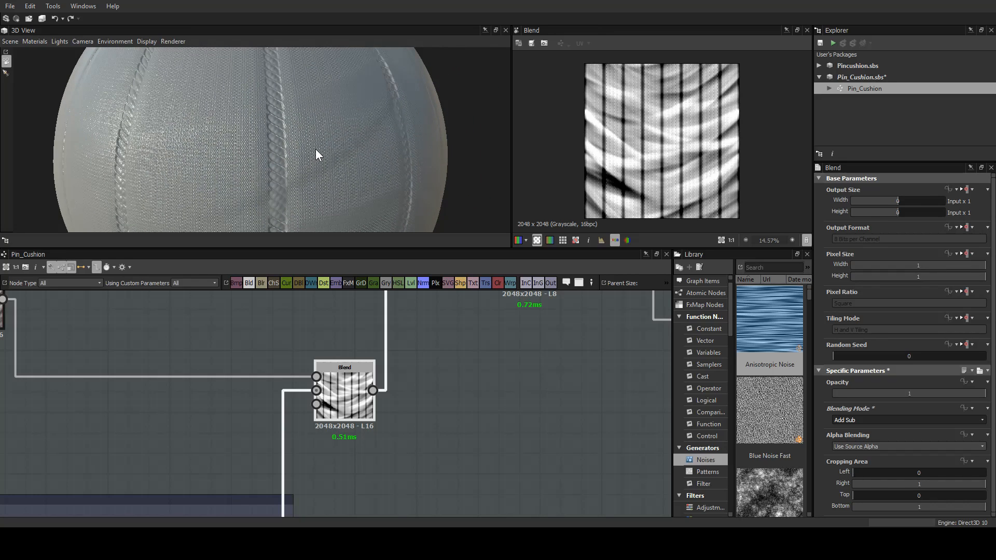
pyautogui.moveTo(315, 148); pyautogui.dragTo(348, 73)
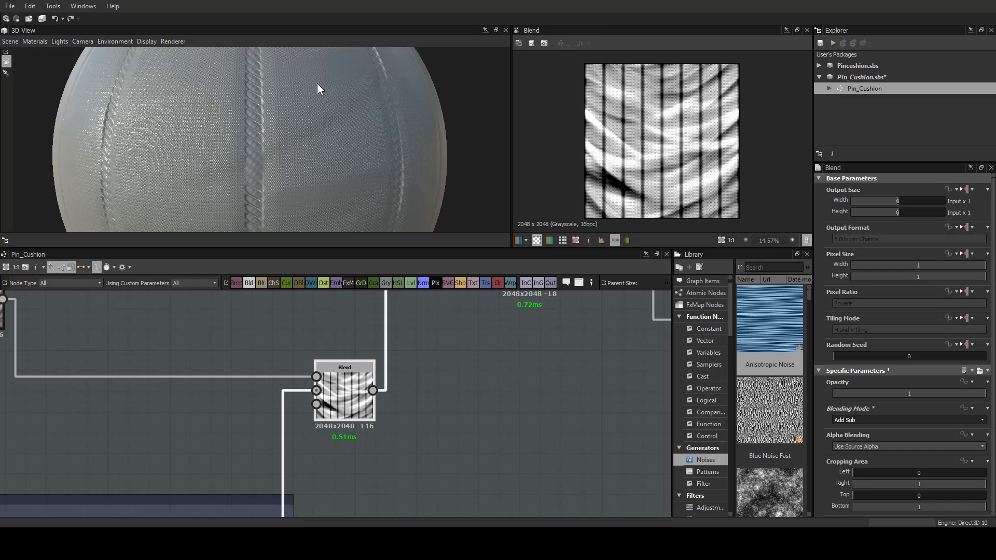
pyautogui.scroll(3, 273, 131)
pyautogui.moveTo(288, 127); pyautogui.dragTo(280, 100)
pyautogui.moveTo(290, 180); pyautogui.dragTo(281, 105)
pyautogui.moveTo(272, 194); pyautogui.dragTo(276, 138)
pyautogui.moveTo(346, 107); pyautogui.dragTo(332, 115)
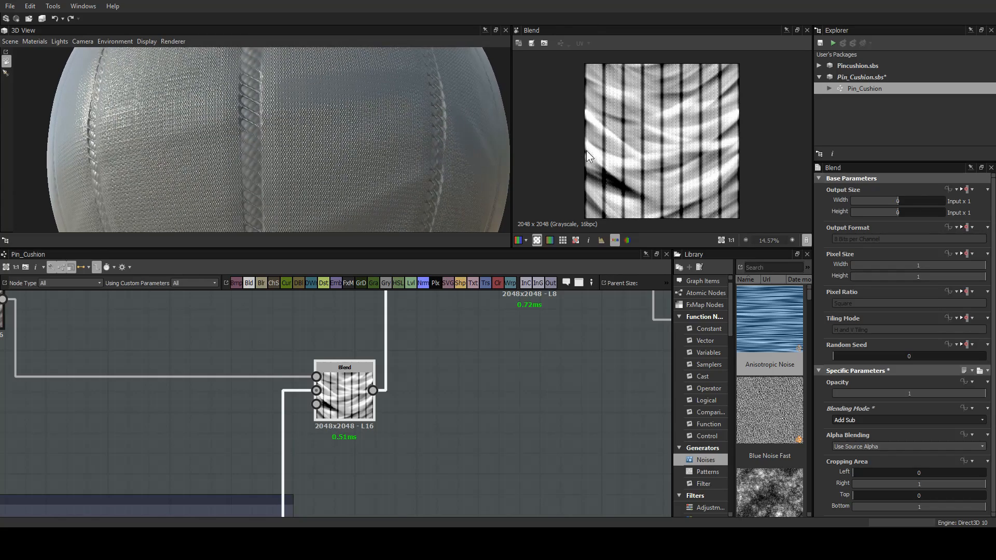
# Examine the weave detail in the brightest areas of the Blend preview and up close on the sphere.
pyautogui.scroll(6, 605, 166)
pyautogui.scroll(5, 610, 178)
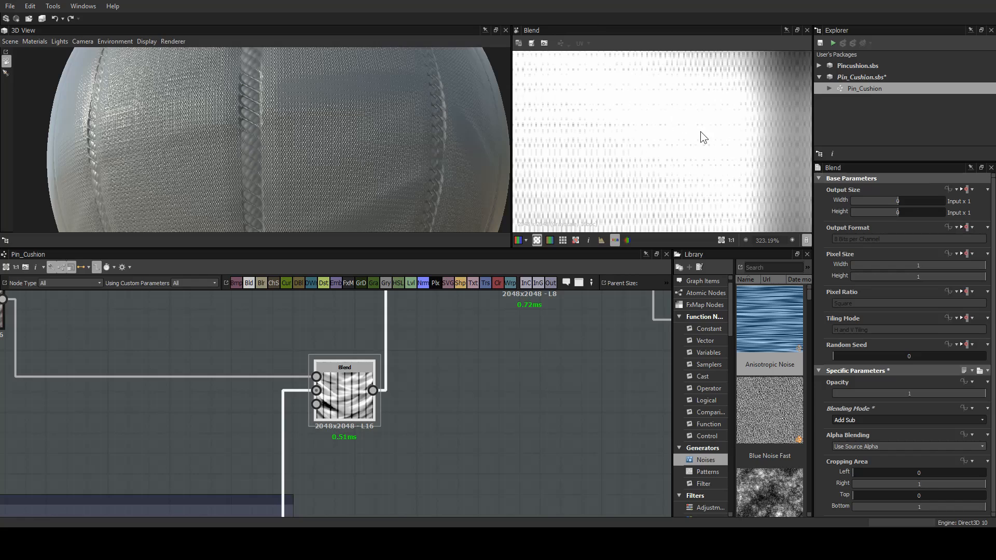
pyautogui.moveTo(397, 155); pyautogui.dragTo(332, 139)
pyautogui.scroll(1, 254, 107)
pyautogui.scroll(2, 256, 121)
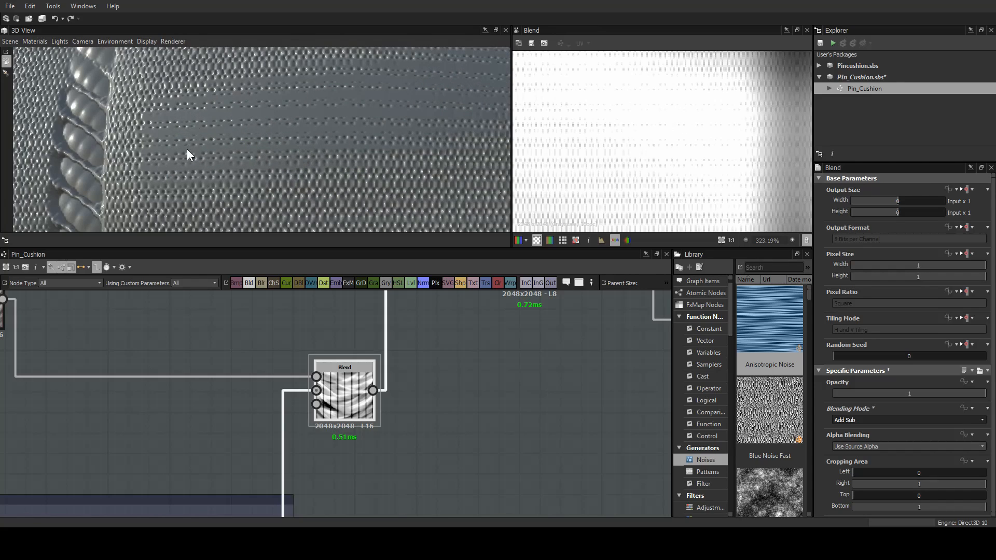
pyautogui.scroll(-5, 186, 154)
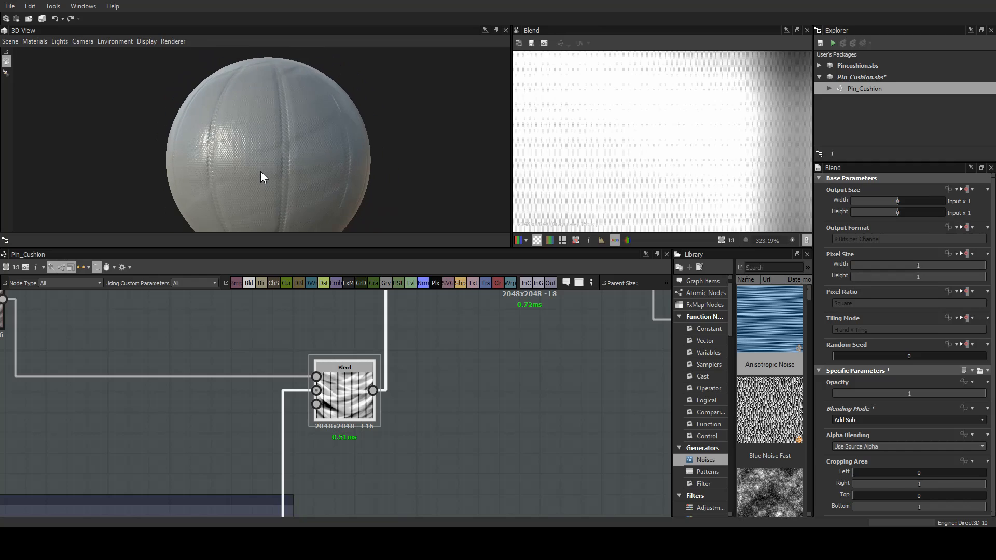
pyautogui.moveTo(260, 171); pyautogui.dragTo(262, 164, button='middle')
pyautogui.scroll(-1, 263, 164)
pyautogui.moveTo(264, 164); pyautogui.dragTo(285, 163)
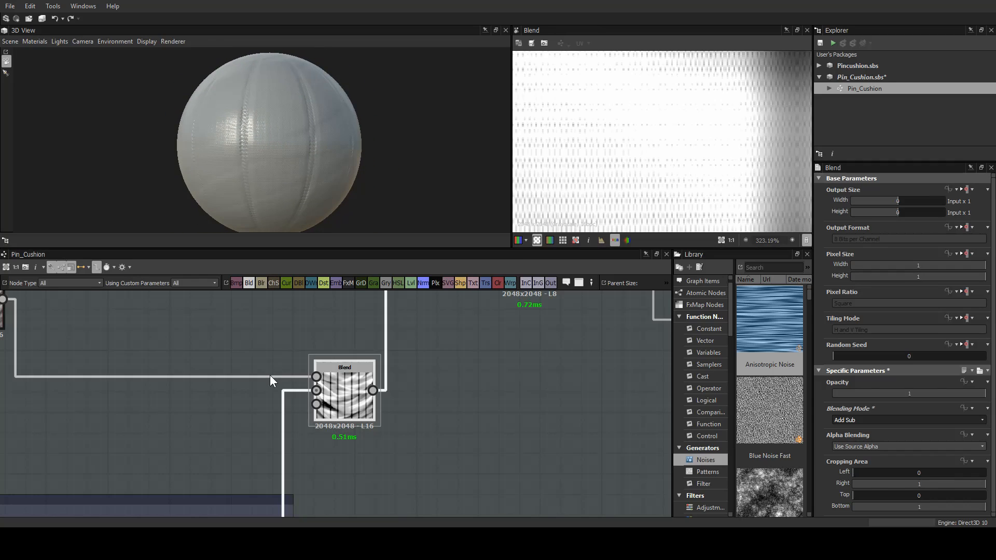
# Examine the Thread Geo nodes and how the creases run between the thread seams on the sphere.
pyautogui.scroll(-7, 270, 374)
pyautogui.moveTo(226, 378); pyautogui.dragTo(240, 497, button='middle')
pyautogui.scroll(4, 186, 394)
pyautogui.scroll(3, 186, 394)
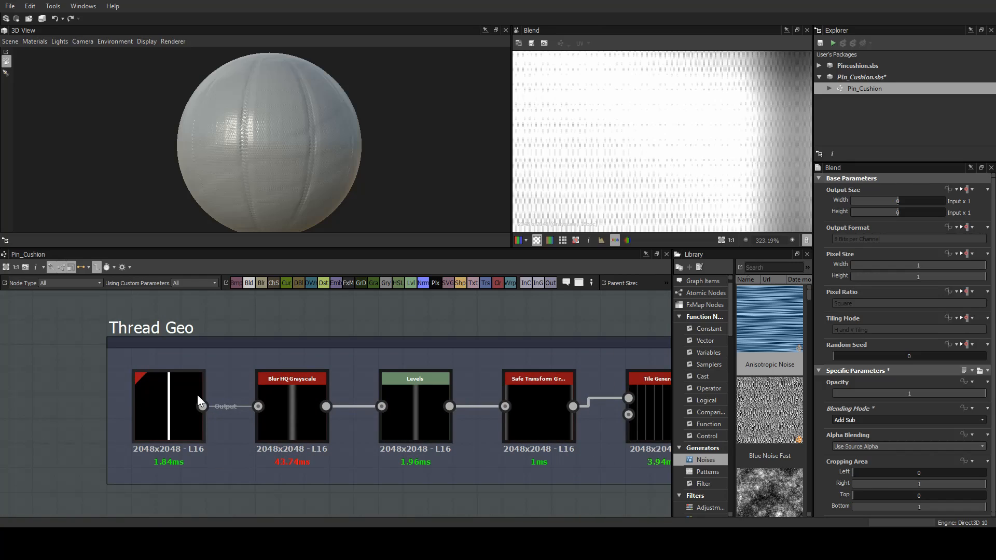
pyautogui.moveTo(289, 117); pyautogui.dragTo(280, 119)
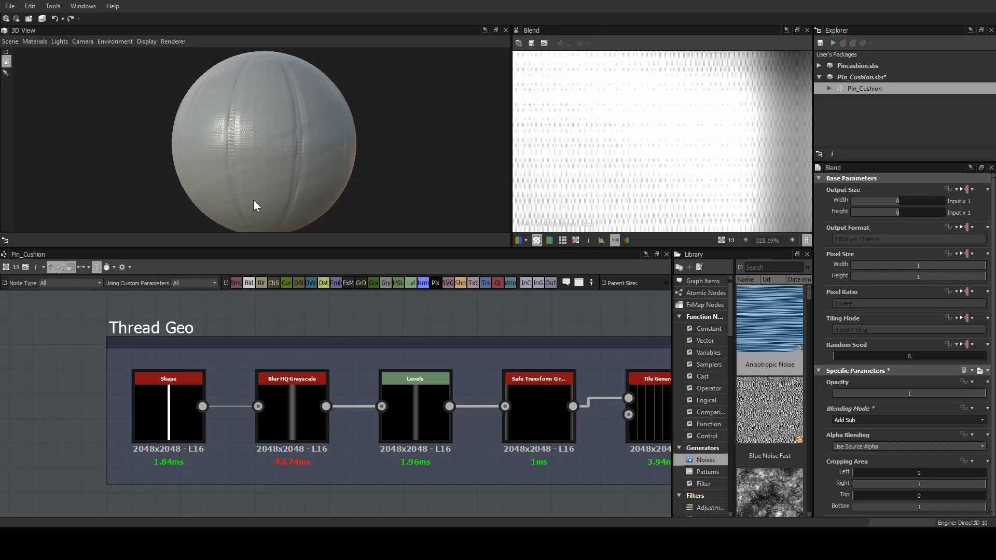
pyautogui.moveTo(256, 204); pyautogui.dragTo(298, 220)
pyautogui.moveTo(248, 192); pyautogui.dragTo(272, 184)
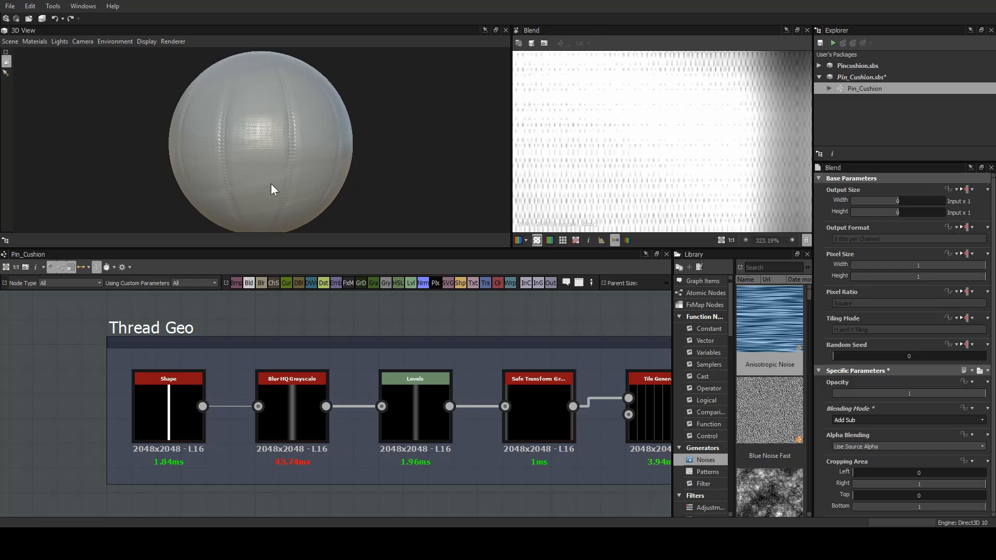
# Add a Shape node in the empty area below the Fabric Geo frame, near the frame's starting edge.
pyautogui.scroll(-6, 328, 429)
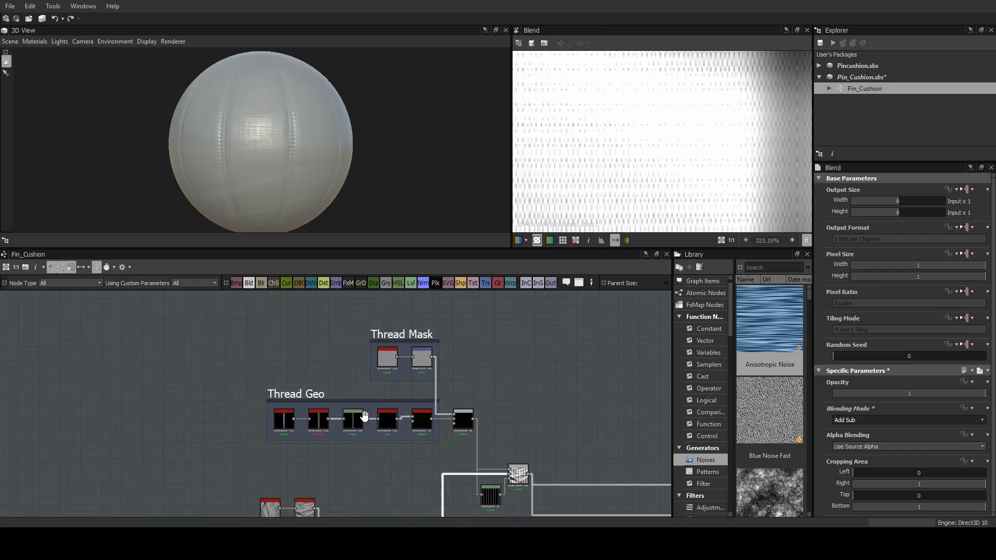
pyautogui.moveTo(363, 418)
pyautogui.mouseDown(button='middle')
pyautogui.moveTo(367, 293)
pyautogui.moveTo(340, 364)
pyautogui.moveTo(350, 297)
pyautogui.moveTo(338, 396)
pyautogui.moveTo(331, 321)
pyautogui.mouseUp(button='middle')
pyautogui.scroll(4, 307, 358)
pyautogui.scroll(1, 307, 363)
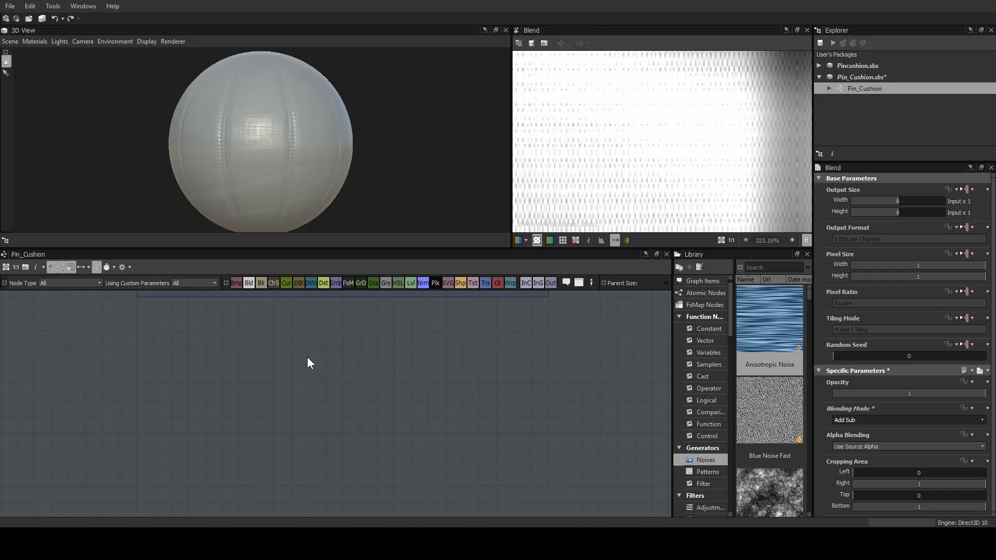
pyautogui.press('s')
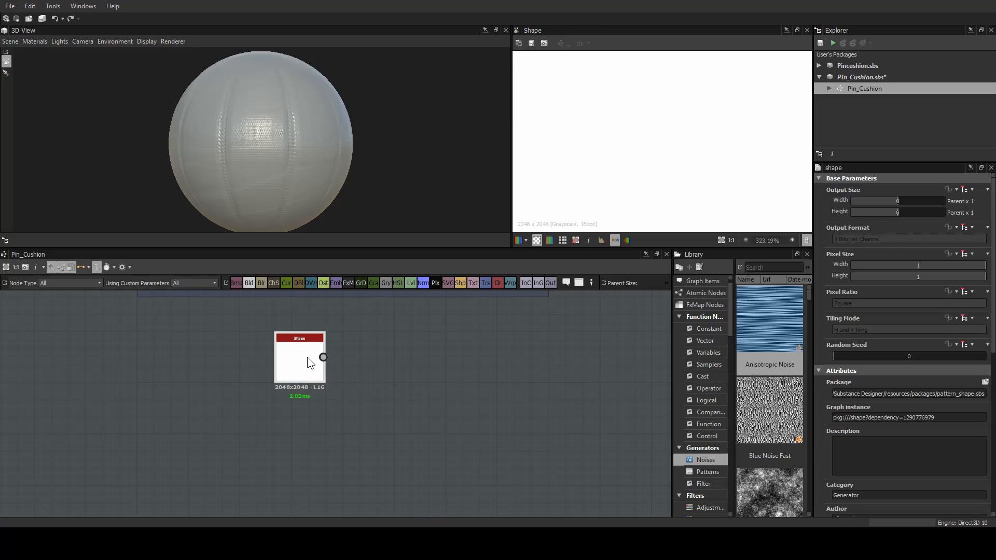
pyautogui.moveTo(307, 357); pyautogui.dragTo(175, 377)
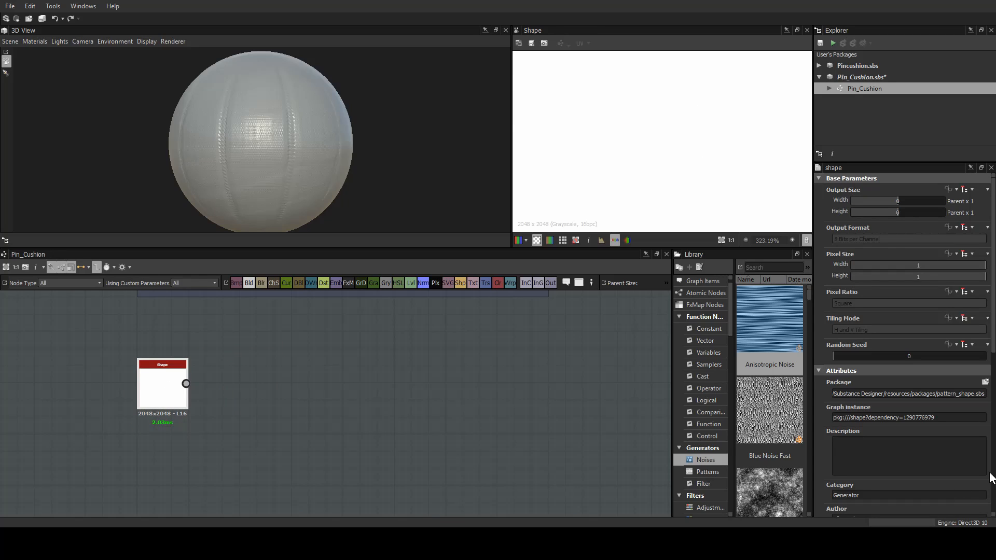
# Set the new Shape's X size to 0.58, keeping the Square pattern, to form a wide vertical band.
pyautogui.scroll(-5, 917, 419)
pyautogui.scroll(-2, 901, 425)
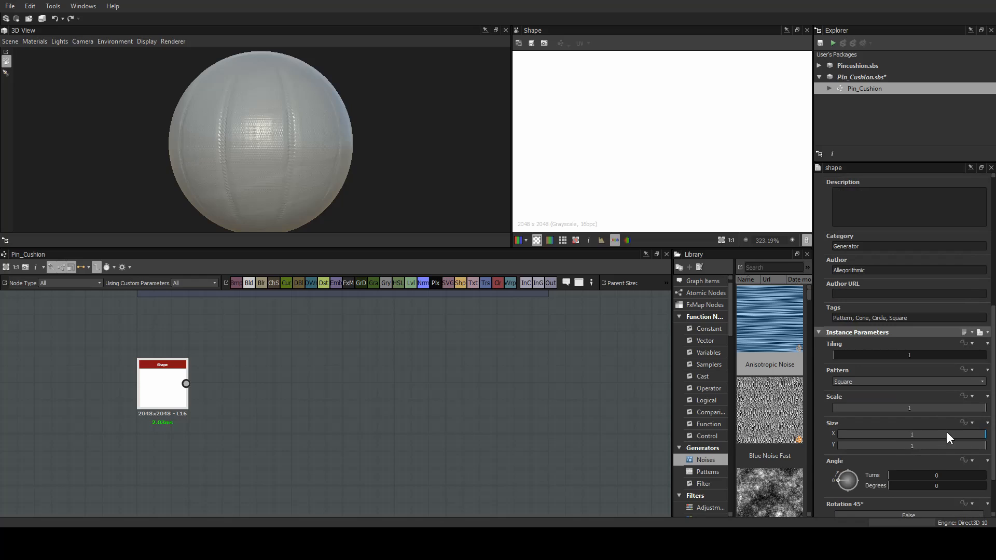
pyautogui.moveTo(980, 435); pyautogui.dragTo(923, 432)
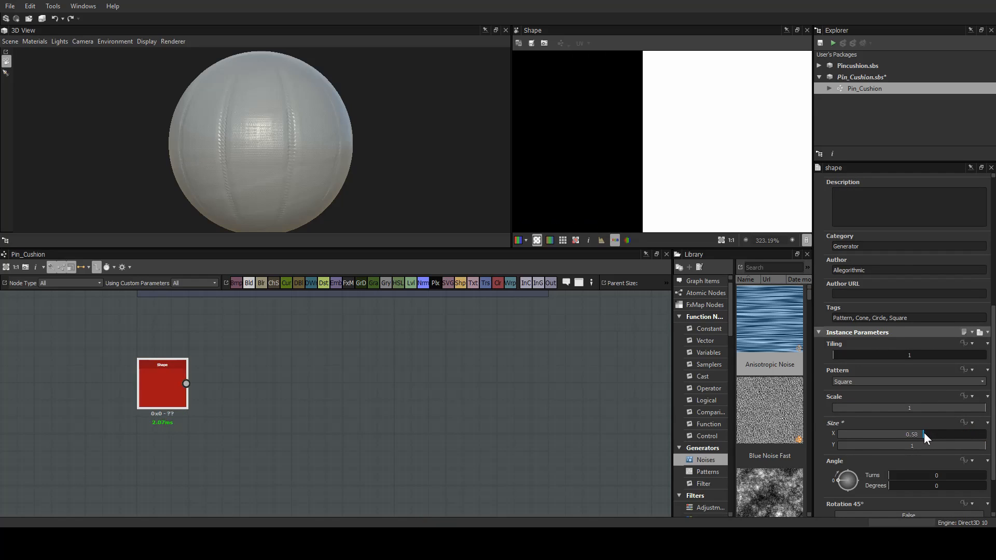
pyautogui.scroll(-4, 668, 141)
pyautogui.scroll(-5, 668, 142)
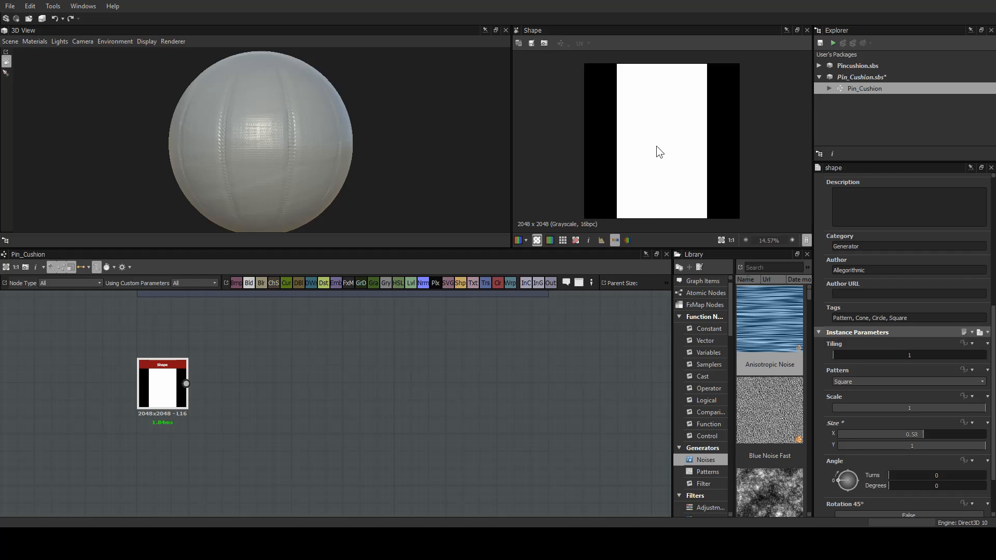
# Connect a Blur node to the Shape to soften the band's edges and add a Safe Transform Grayscale node after it.
pyautogui.scroll(4, 282, 145)
pyautogui.moveTo(319, 133); pyautogui.dragTo(253, 113)
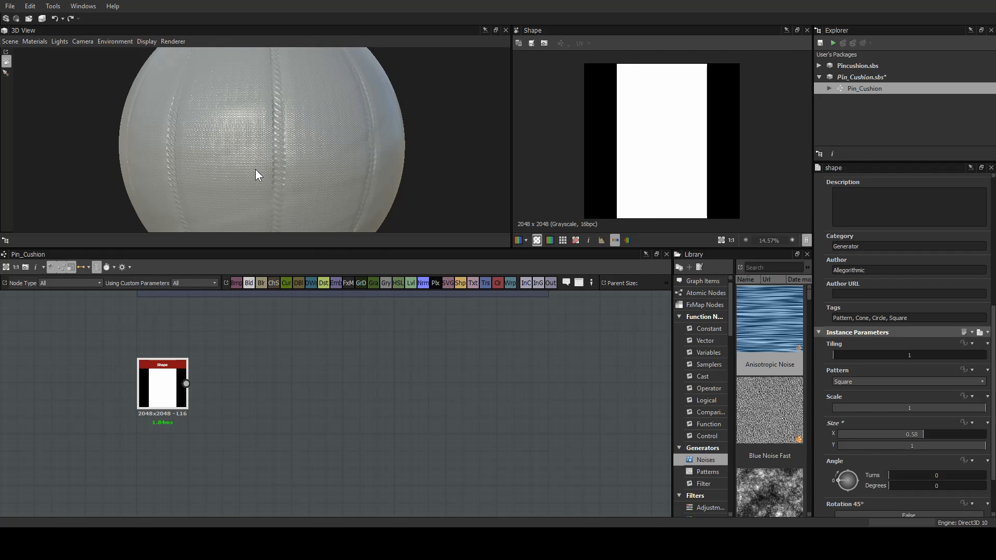
pyautogui.scroll(3, 175, 374)
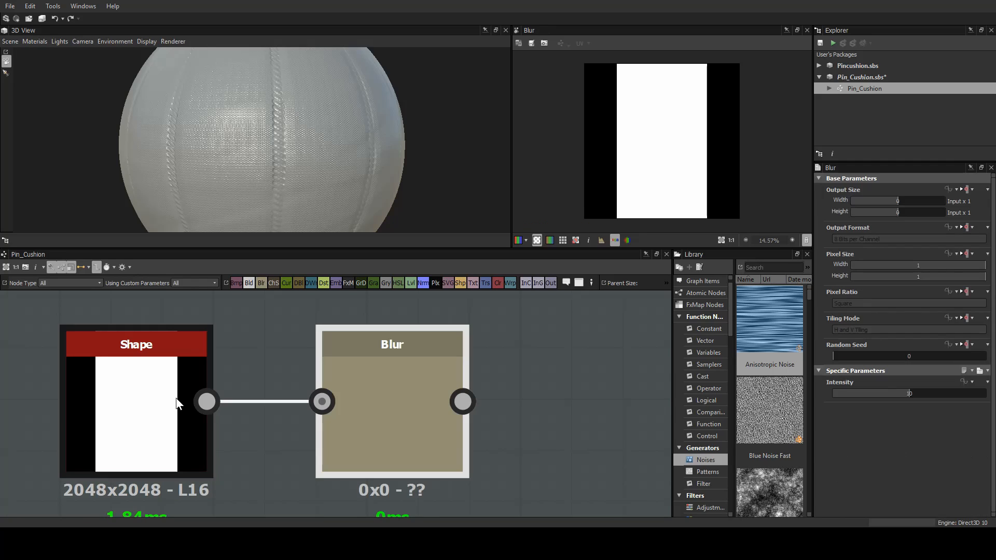
pyautogui.moveTo(420, 395); pyautogui.dragTo(239, 391, button='middle')
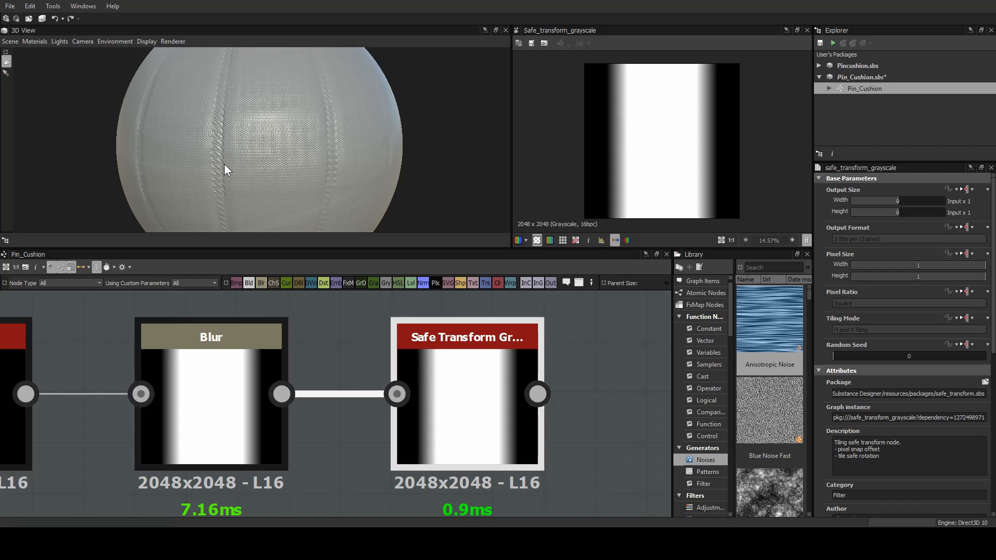
# Set the X offset of the Safe Transform Grayscale node to 0.5.
pyautogui.moveTo(338, 128); pyautogui.dragTo(306, 136)
pyautogui.moveTo(260, 105); pyautogui.dragTo(254, 87)
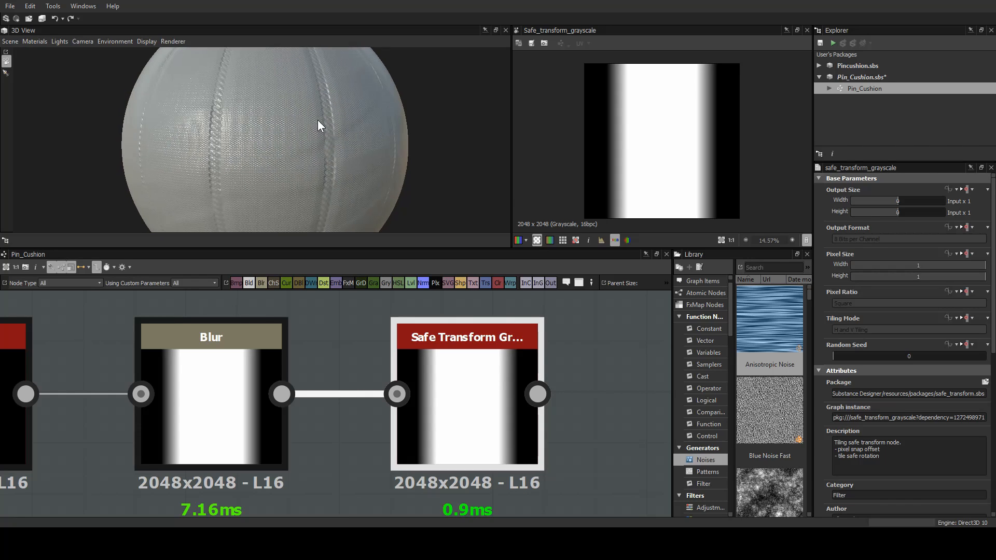
pyautogui.moveTo(228, 163); pyautogui.dragTo(249, 154)
pyautogui.scroll(-5, 875, 411)
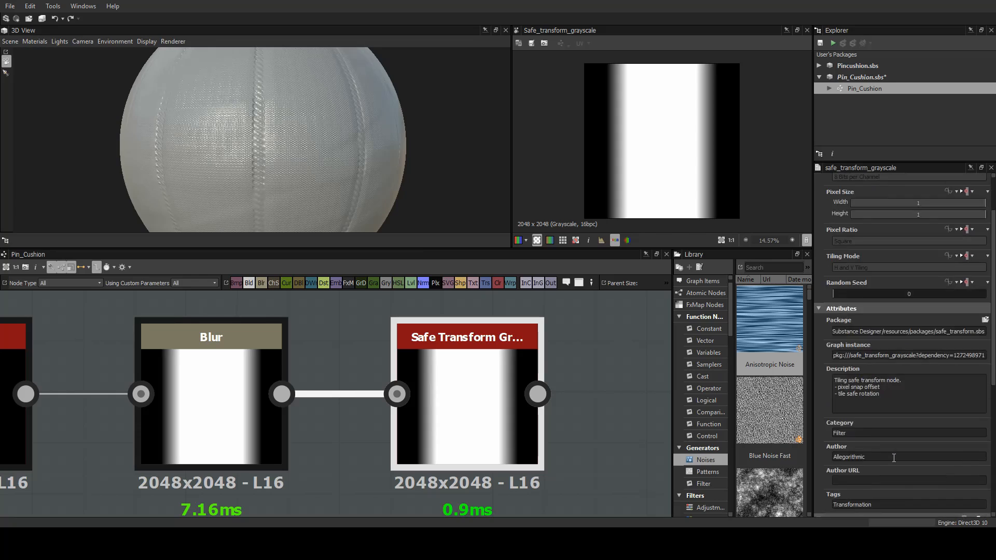
pyautogui.scroll(-5, 861, 462)
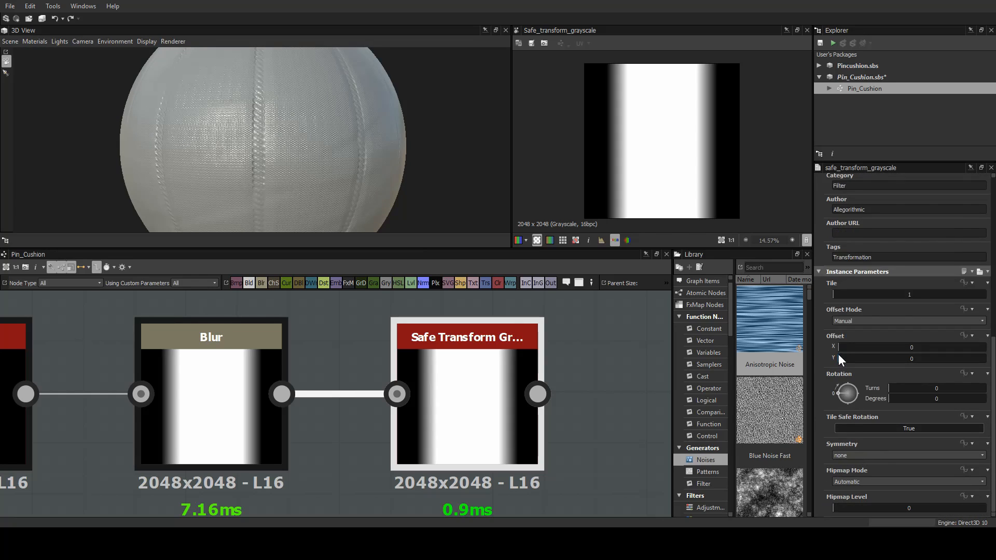
pyautogui.moveTo(841, 347); pyautogui.dragTo(913, 348)
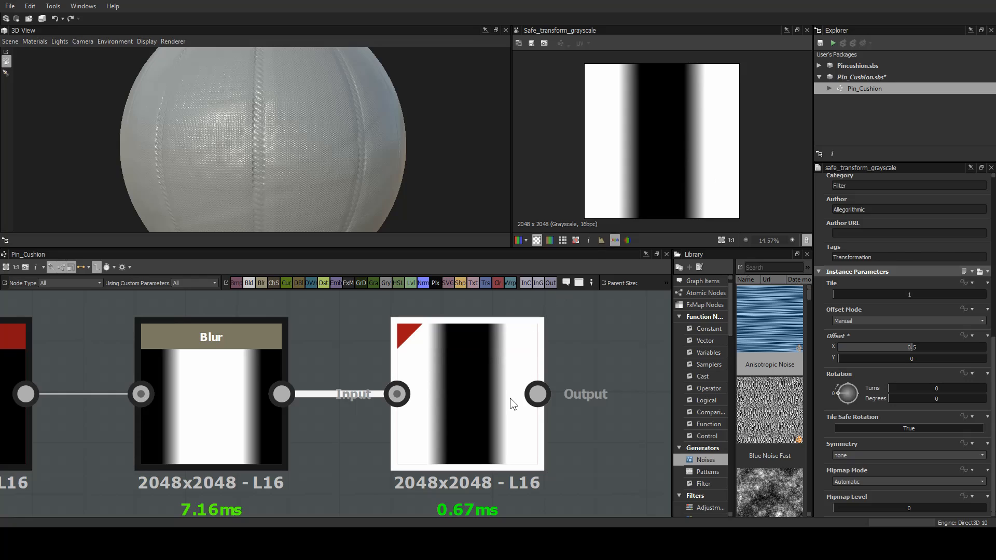
# Add a Tile Generator after the Safe Transform Grayscale node and connect the transformed band to its pattern input.
pyautogui.moveTo(509, 403); pyautogui.dragTo(175, 392, button='middle')
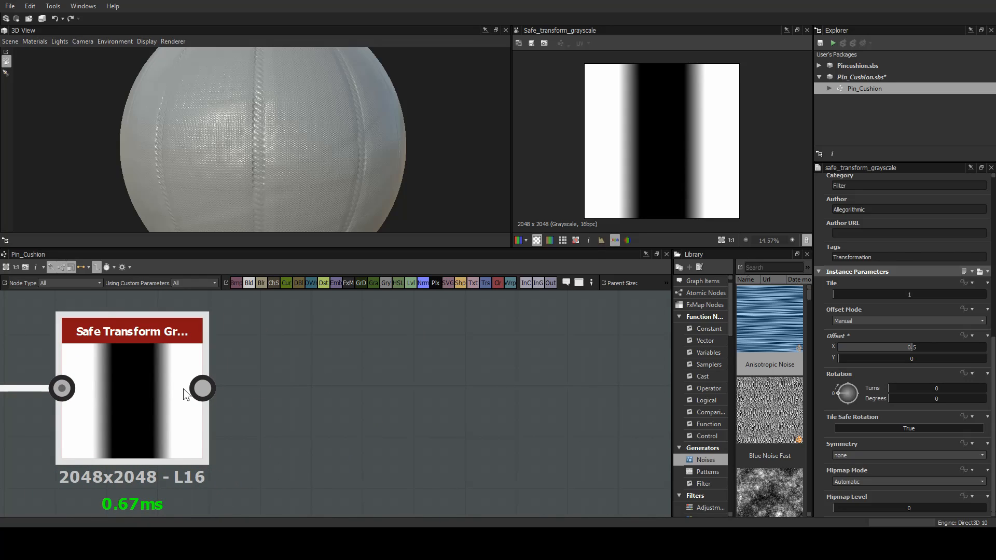
pyautogui.press('Return')
pyautogui.moveTo(262, 372); pyautogui.dragTo(255, 416)
pyautogui.press('Delete')
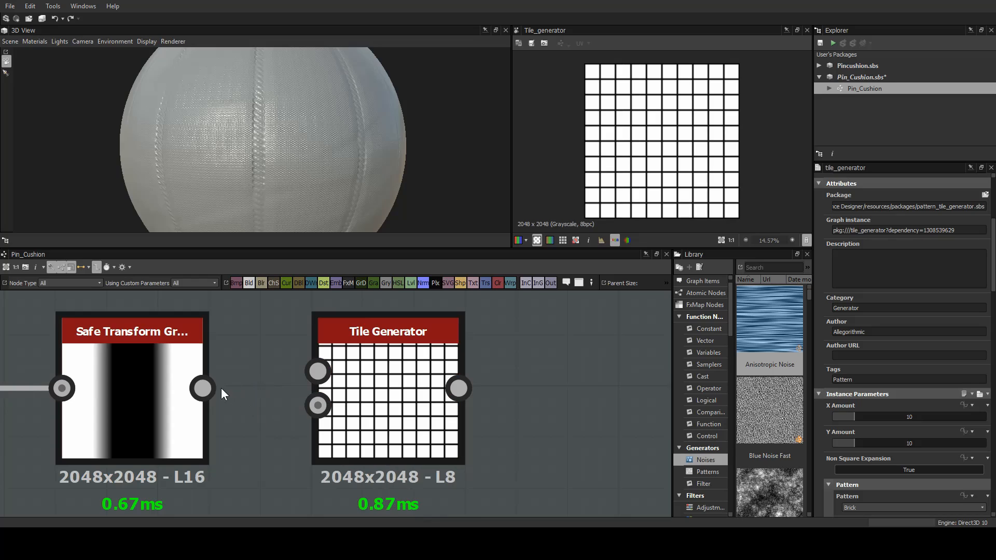
pyautogui.moveTo(202, 388); pyautogui.dragTo(318, 371)
# Set the Tile Generator's pattern to Image Input with a Y Amount of 1 and an X Amount of 8.
pyautogui.scroll(-3, 896, 368)
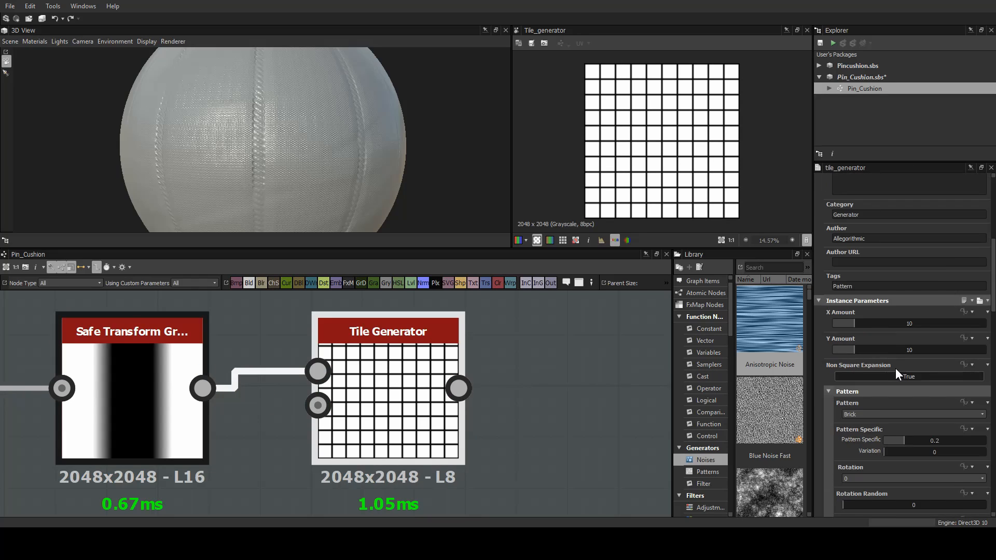
pyautogui.scroll(-3, 896, 368)
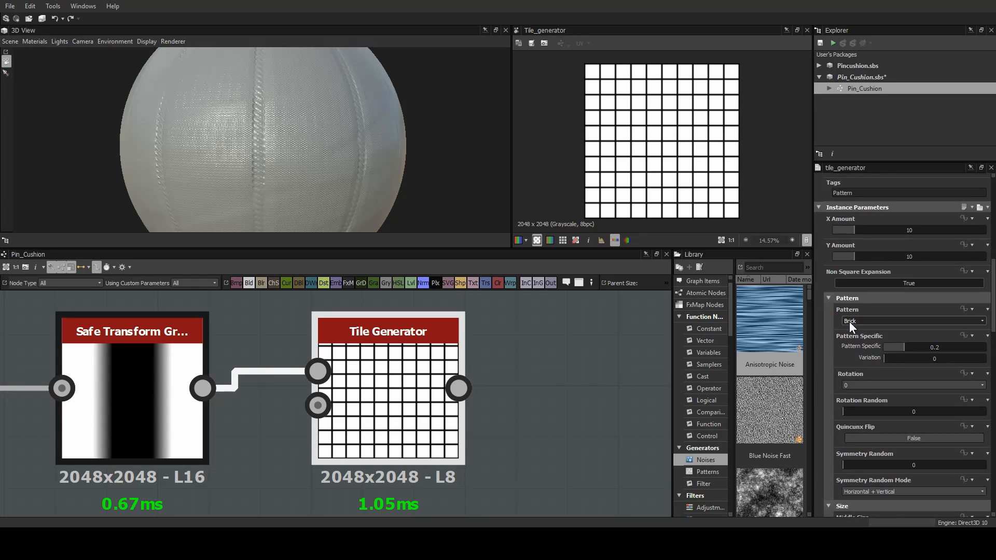
pyautogui.click(860, 328)
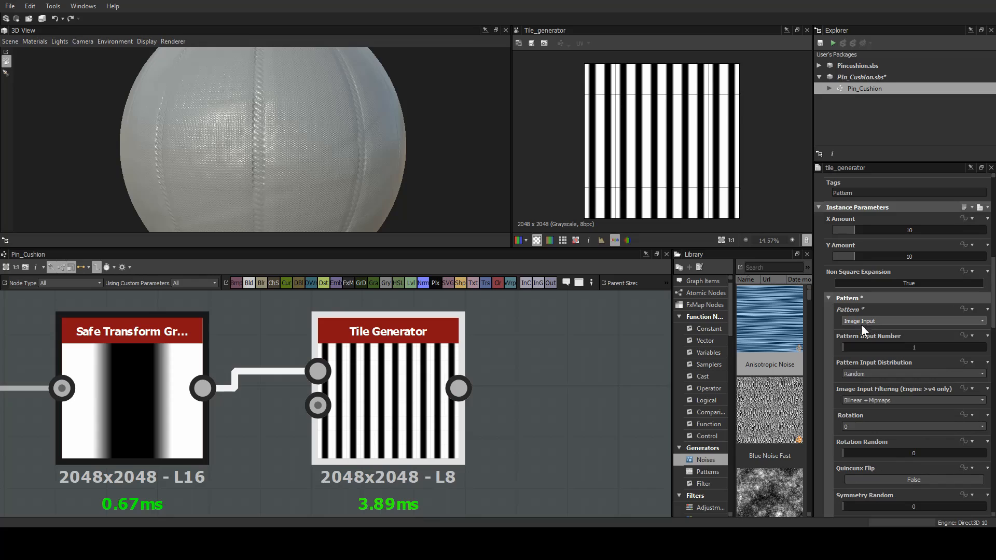
pyautogui.moveTo(864, 256); pyautogui.dragTo(747, 254)
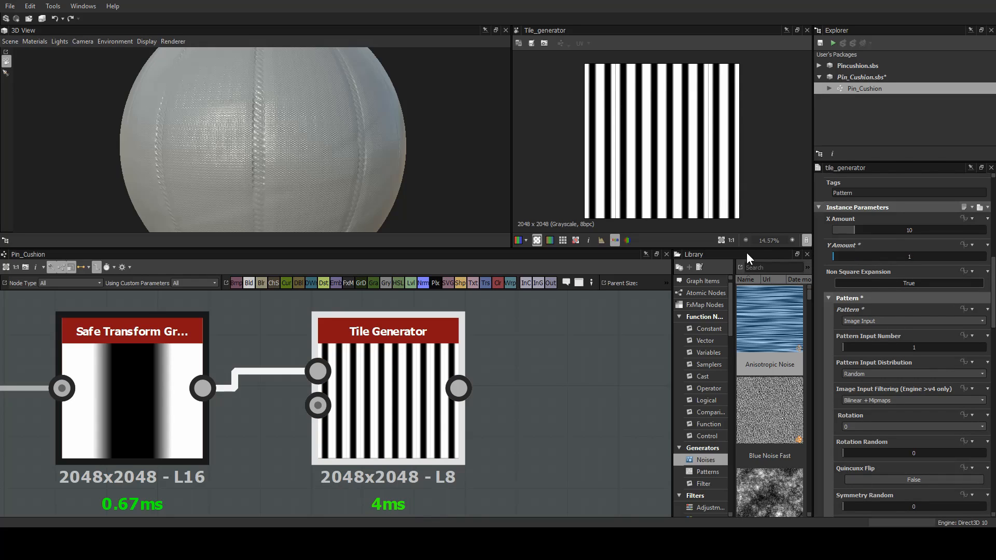
pyautogui.moveTo(854, 231); pyautogui.dragTo(850, 230)
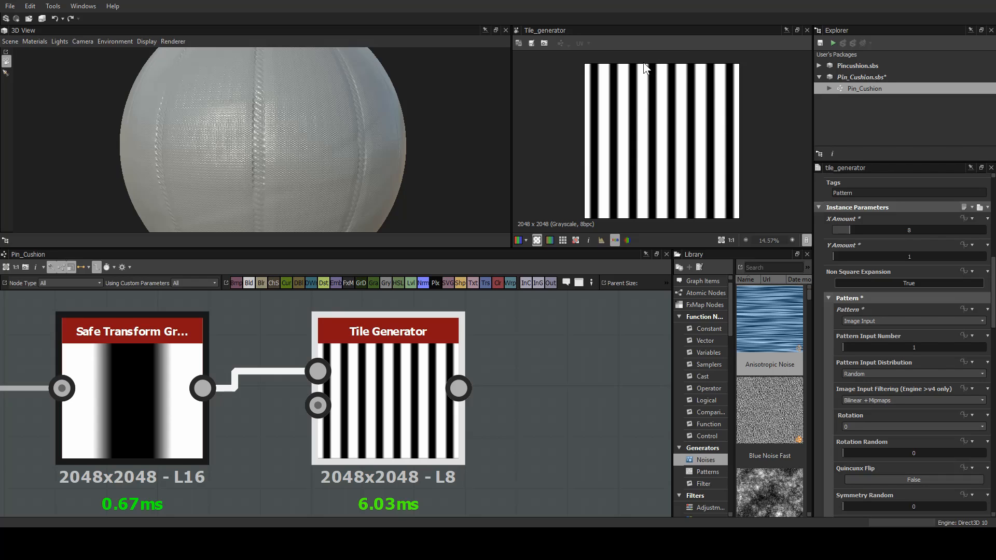
# Connect the Tile Generator's stripes to the opacity input of the crease and fabric Blend node.
pyautogui.moveTo(246, 77); pyautogui.dragTo(350, 124)
pyautogui.scroll(-3, 495, 347)
pyautogui.moveTo(504, 340); pyautogui.dragTo(376, 400, button='middle')
pyautogui.scroll(-5, 375, 400)
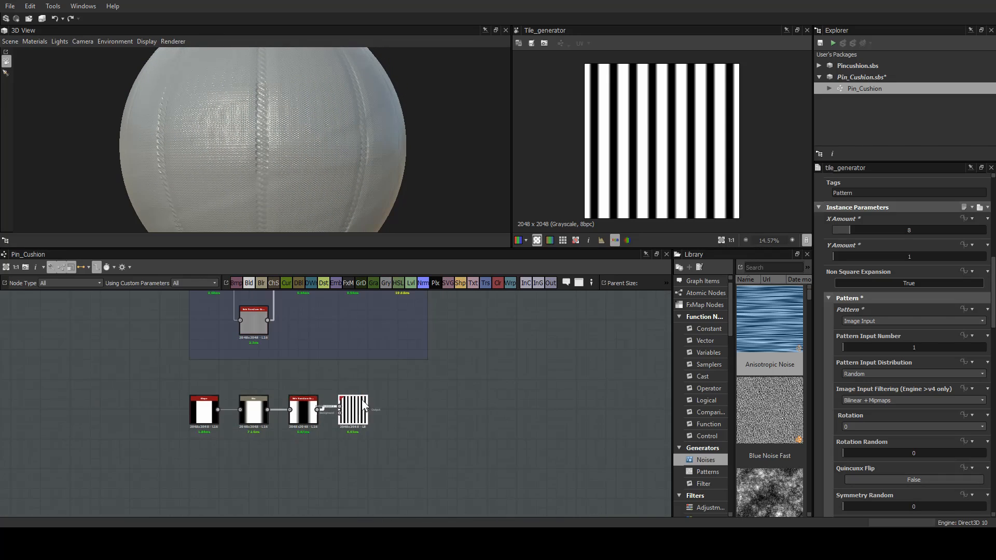
pyautogui.moveTo(388, 356); pyautogui.dragTo(281, 446, button='middle')
pyautogui.scroll(-2, 281, 445)
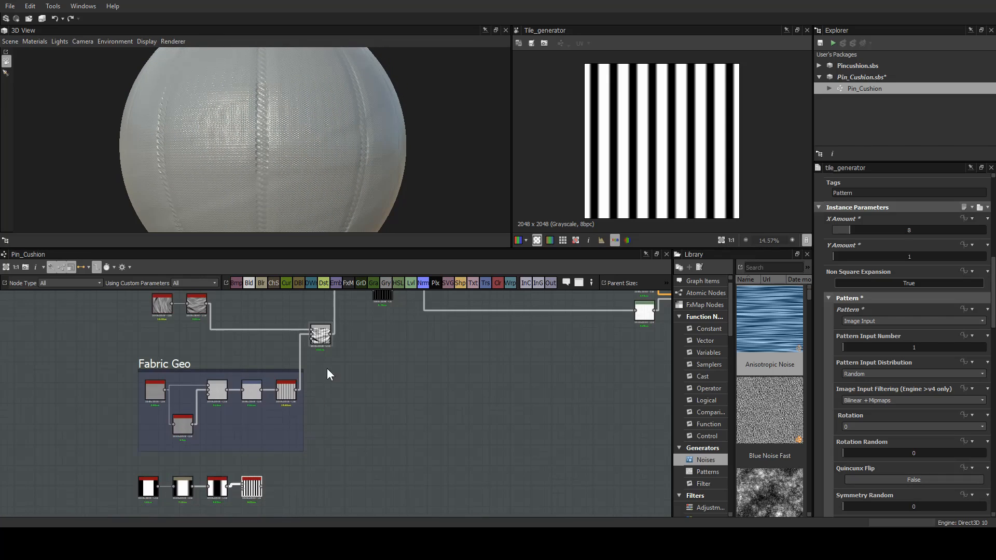
pyautogui.doubleClick(325, 338)
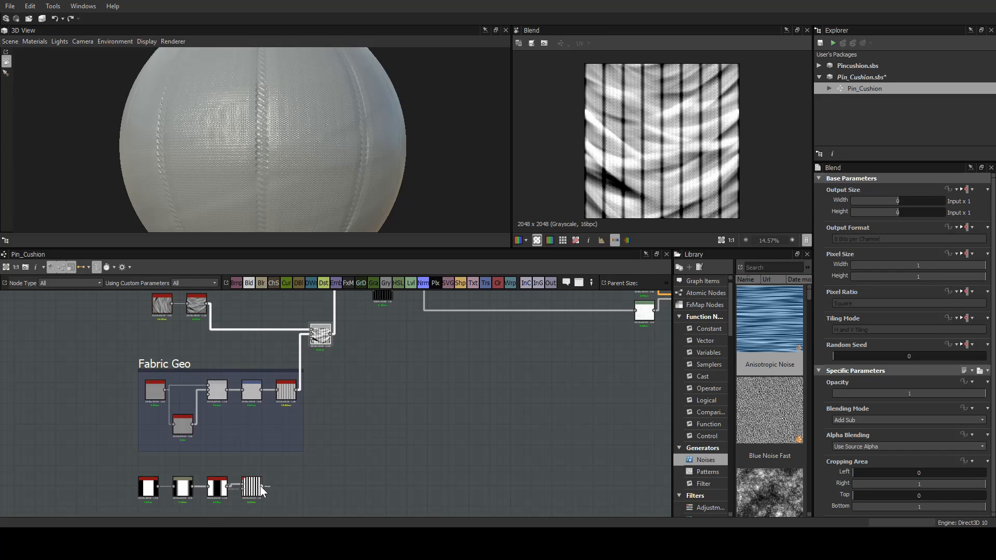
pyautogui.moveTo(263, 487); pyautogui.dragTo(311, 340)
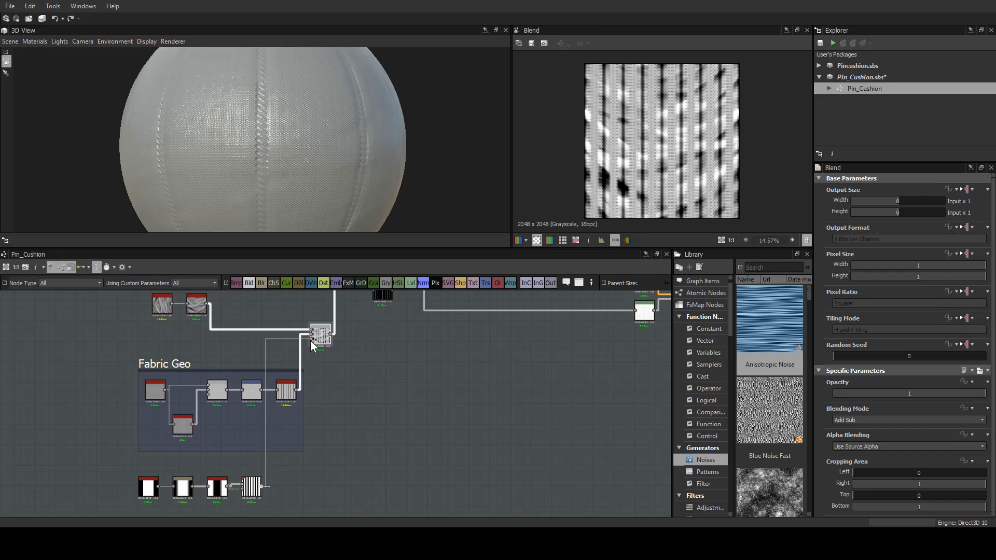
# Compare the masked Blend with the Tile Generator stripes up close and slightly reduce the X size of the mask's Shape.
pyautogui.scroll(5, 649, 166)
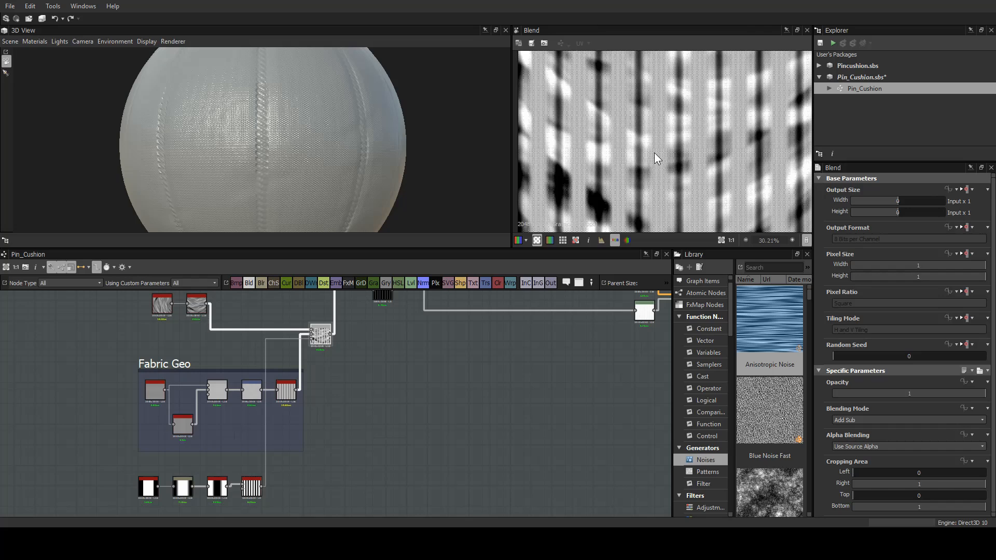
pyautogui.scroll(2, 655, 154)
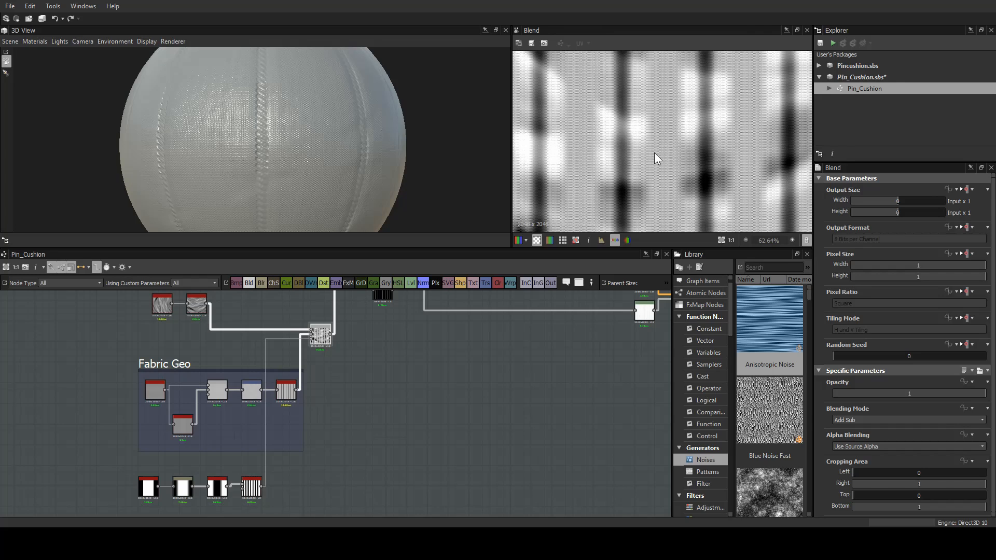
pyautogui.doubleClick(251, 486)
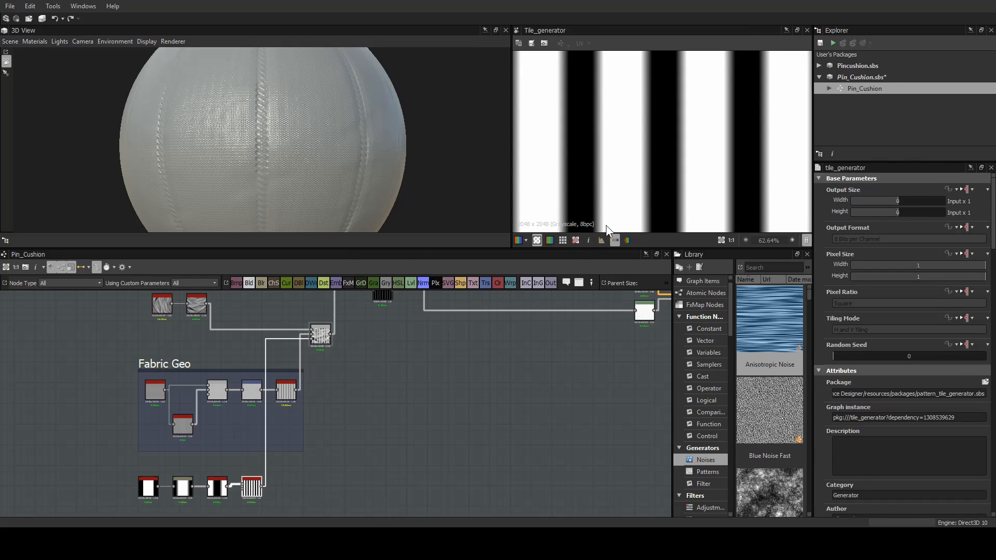
pyautogui.doubleClick(321, 332)
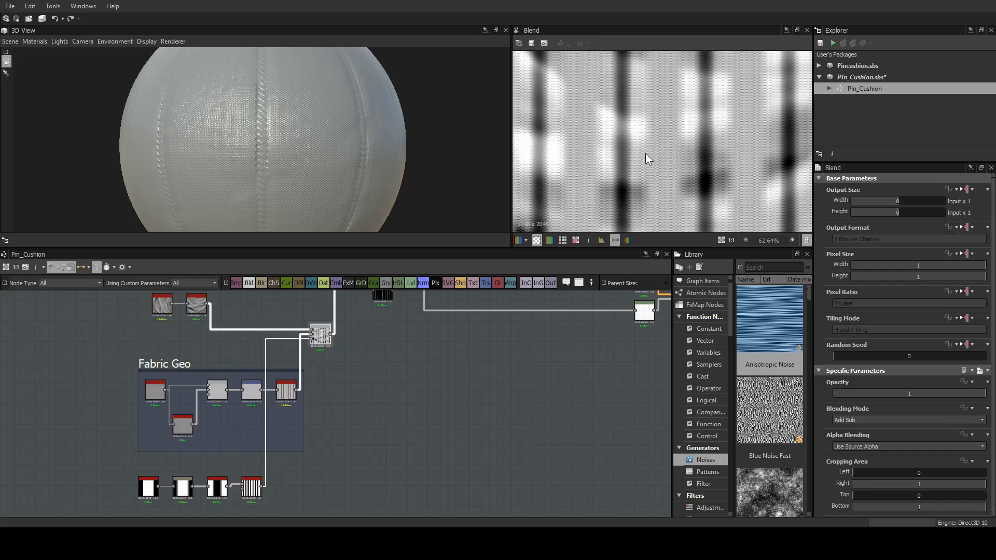
pyautogui.click(149, 488)
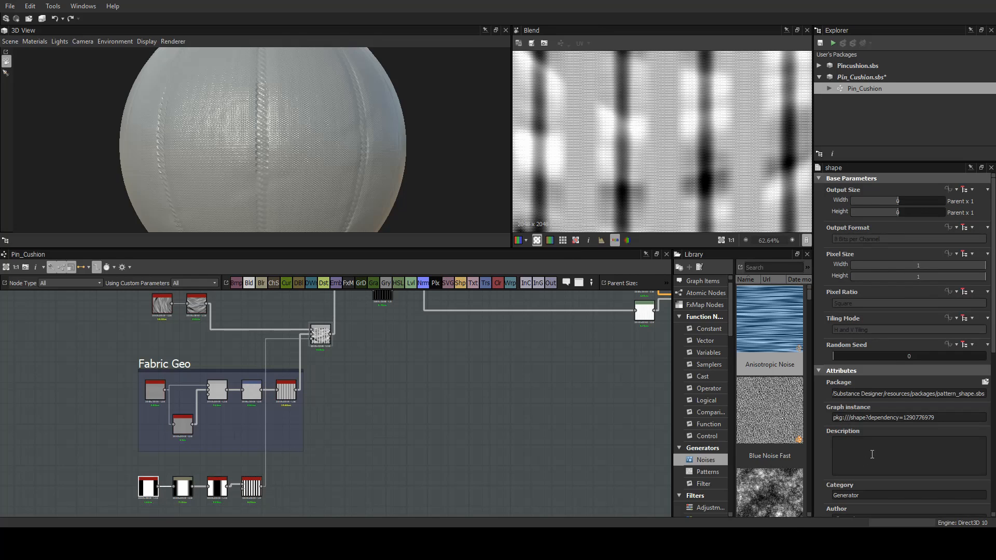
pyautogui.scroll(-10, 872, 454)
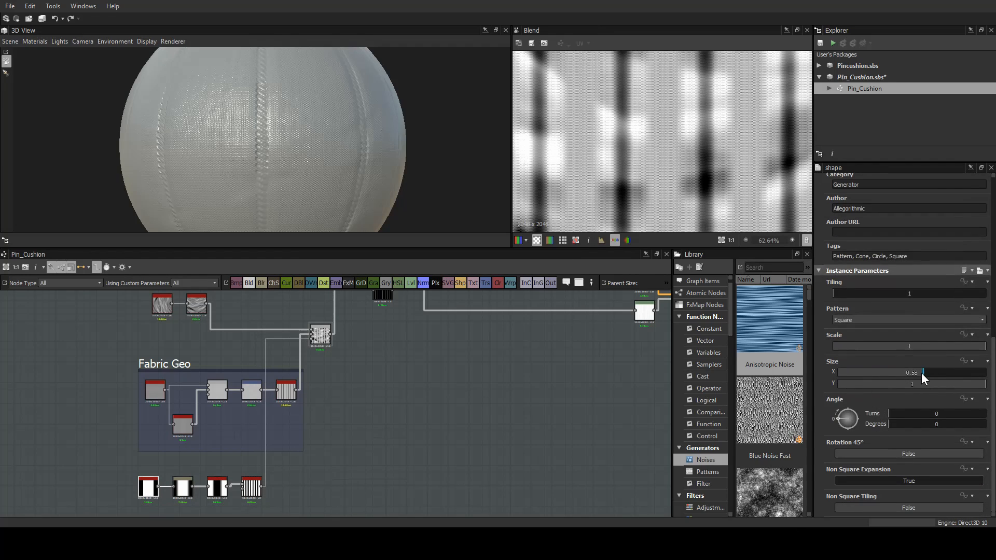
pyautogui.moveTo(921, 373)
pyautogui.mouseDown()
pyautogui.moveTo(877, 369)
pyautogui.moveTo(992, 373)
pyautogui.moveTo(911, 370)
pyautogui.mouseUp()
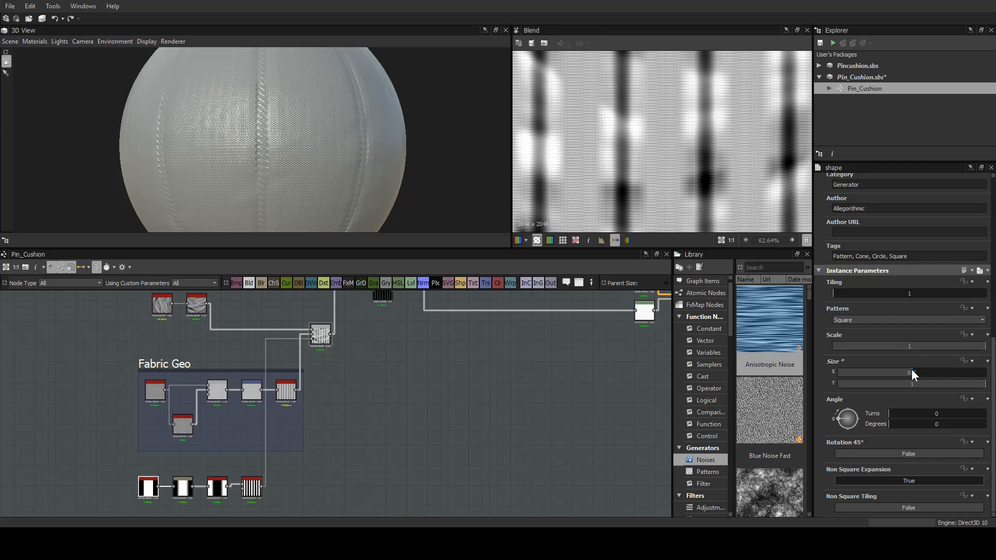
# Set the creasing mask Shape's X size to 0.62 and the crease and fabric Blend's opacity to 0.65, checking the sphere.
pyautogui.moveTo(911, 369)
pyautogui.mouseDown()
pyautogui.moveTo(940, 368)
pyautogui.moveTo(929, 367)
pyautogui.mouseUp()
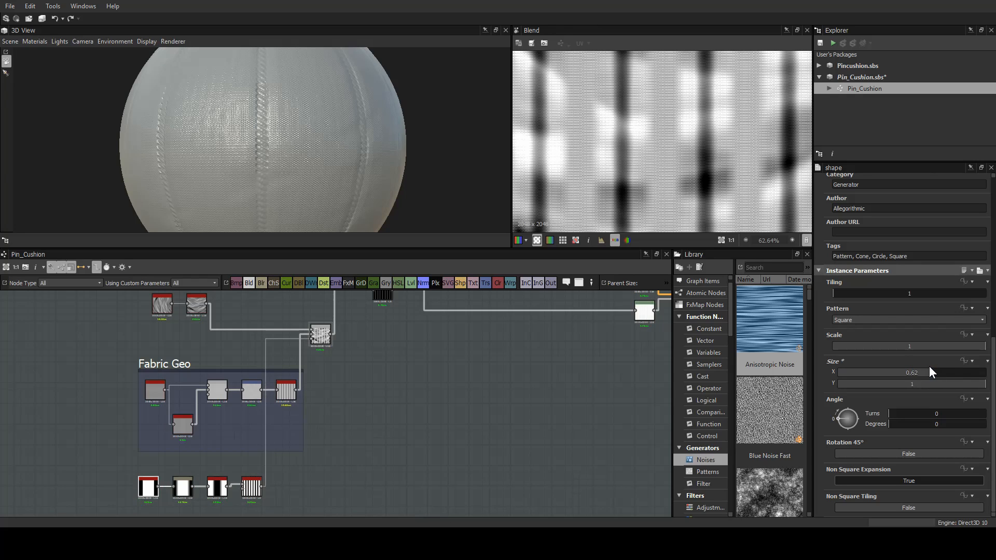
pyautogui.moveTo(392, 184)
pyautogui.mouseDown()
pyautogui.moveTo(345, 172)
pyautogui.moveTo(275, 183)
pyautogui.moveTo(230, 166)
pyautogui.moveTo(389, 154)
pyautogui.moveTo(301, 171)
pyautogui.mouseUp()
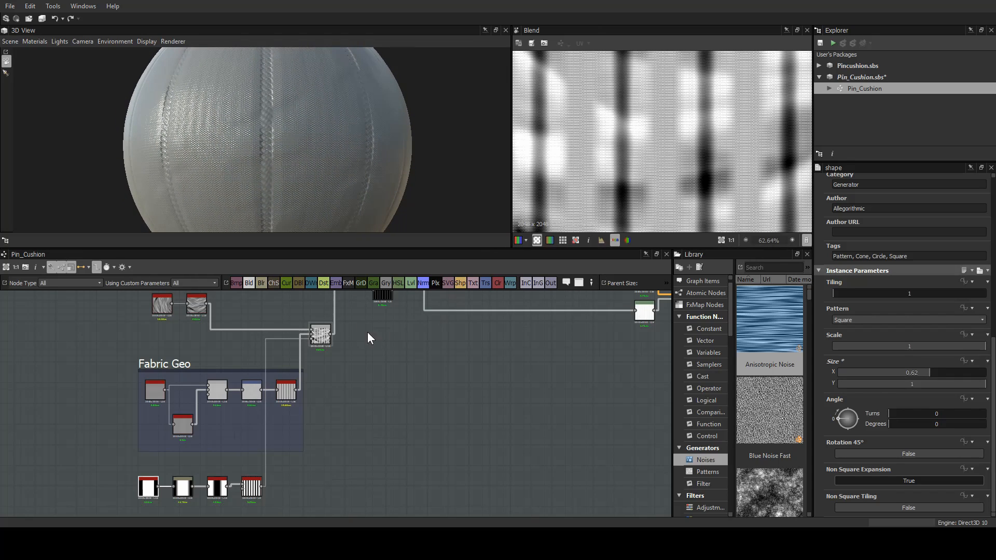
pyautogui.click(322, 339)
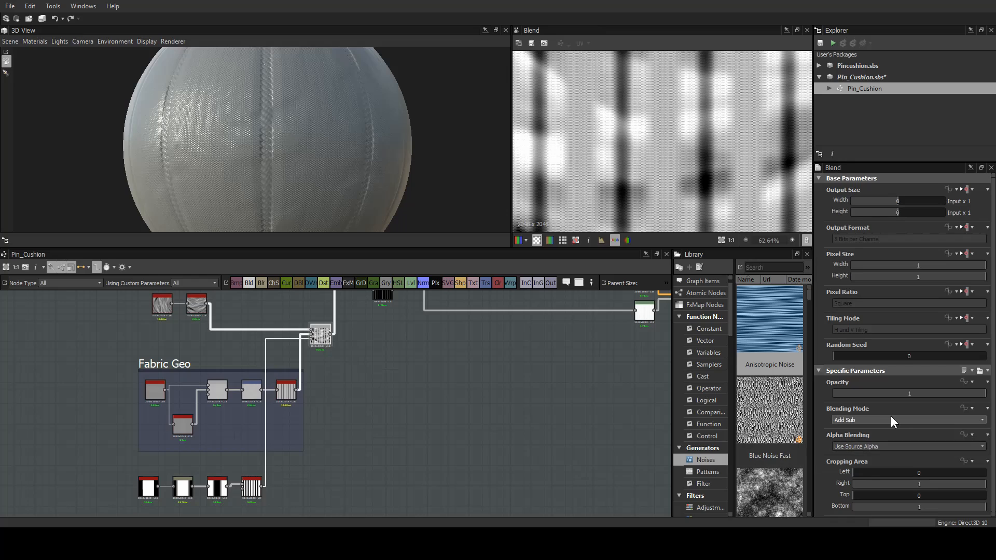
pyautogui.moveTo(973, 398); pyautogui.dragTo(933, 401)
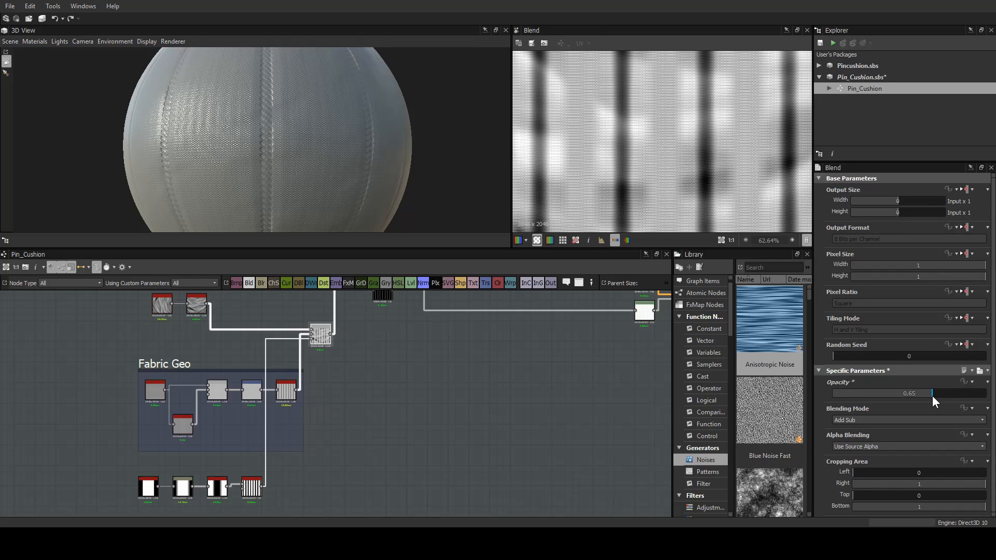
pyautogui.moveTo(245, 174)
pyautogui.mouseDown()
pyautogui.moveTo(387, 161)
pyautogui.moveTo(376, 172)
pyautogui.moveTo(254, 190)
pyautogui.moveTo(164, 190)
pyautogui.moveTo(201, 162)
pyautogui.moveTo(164, 115)
pyautogui.moveTo(118, 105)
pyautogui.moveTo(225, 145)
pyautogui.moveTo(170, 167)
pyautogui.moveTo(285, 147)
pyautogui.moveTo(138, 163)
pyautogui.moveTo(302, 127)
pyautogui.moveTo(282, 140)
pyautogui.moveTo(295, 101)
pyautogui.moveTo(254, 136)
pyautogui.moveTo(240, 114)
pyautogui.moveTo(257, 115)
pyautogui.moveTo(261, 133)
pyautogui.moveTo(225, 172)
pyautogui.moveTo(336, 141)
pyautogui.moveTo(384, 151)
pyautogui.mouseUp()
pyautogui.scroll(5, 281, 139)
pyautogui.scroll(-4, 260, 133)
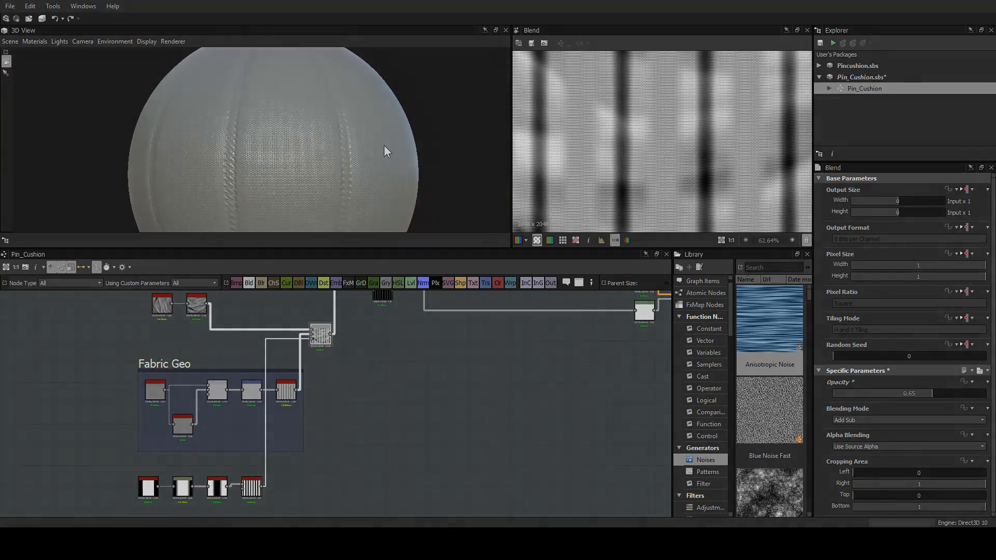
pyautogui.scroll(-3, 384, 151)
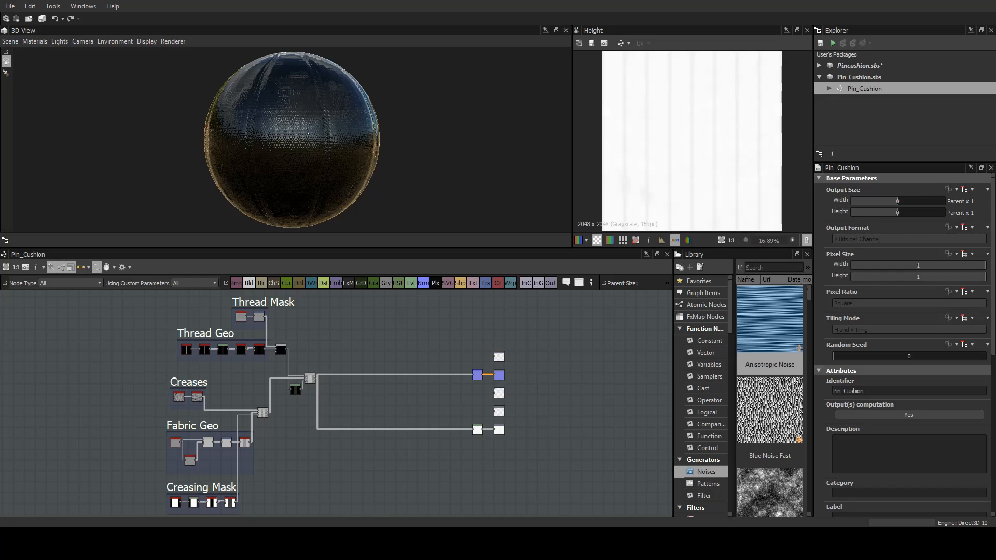
# Add a Uniform Color node beside the Base Color output and connect it to that output.
pyautogui.scroll(5, 518, 384)
pyautogui.moveTo(443, 362); pyautogui.dragTo(444, 345, button='middle')
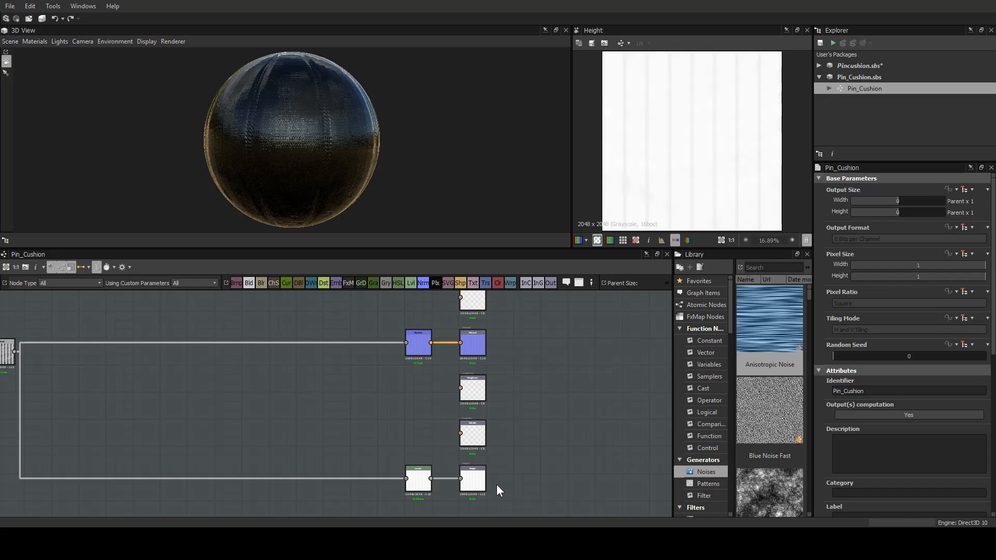
pyautogui.scroll(5, 379, 344)
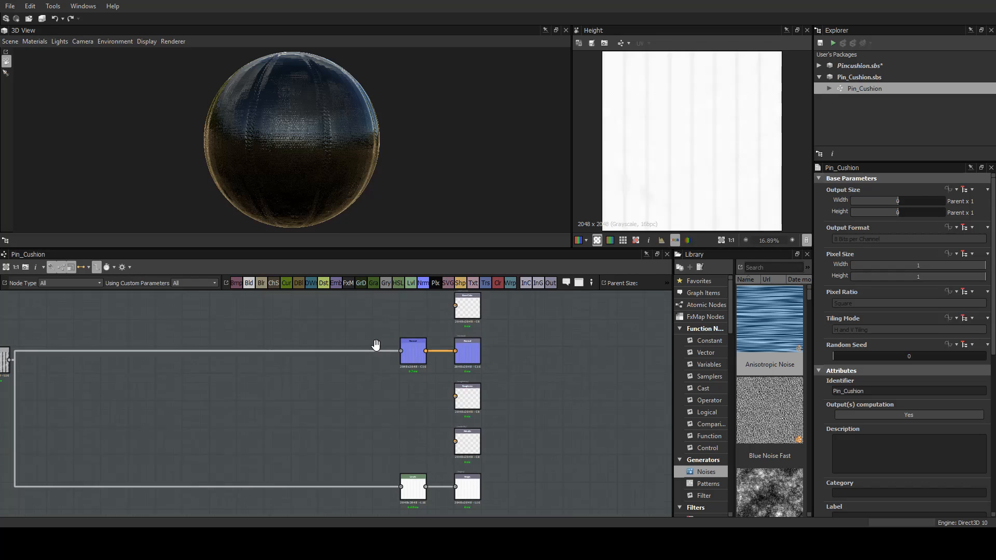
pyautogui.click(497, 281)
pyautogui.click(351, 388)
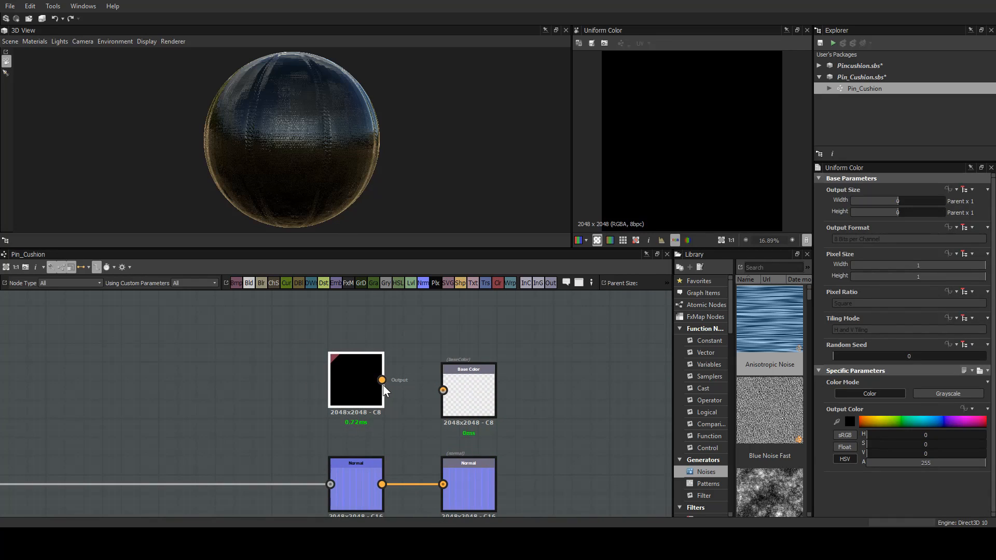
pyautogui.moveTo(382, 380); pyautogui.dragTo(443, 391)
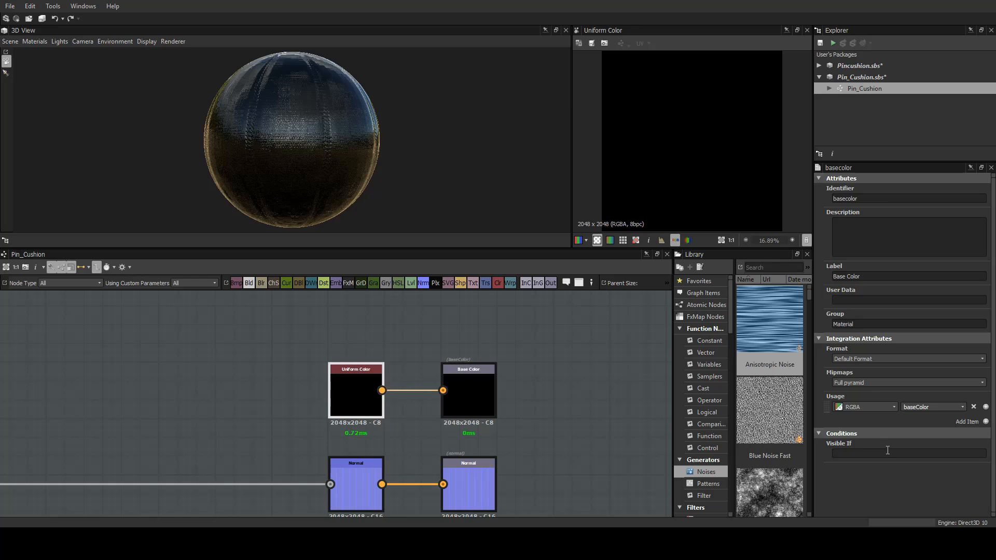
# Switch the Uniform Color node to Grayscale, set a mid-grey of about 137, and inspect the sphere.
pyautogui.click(349, 391)
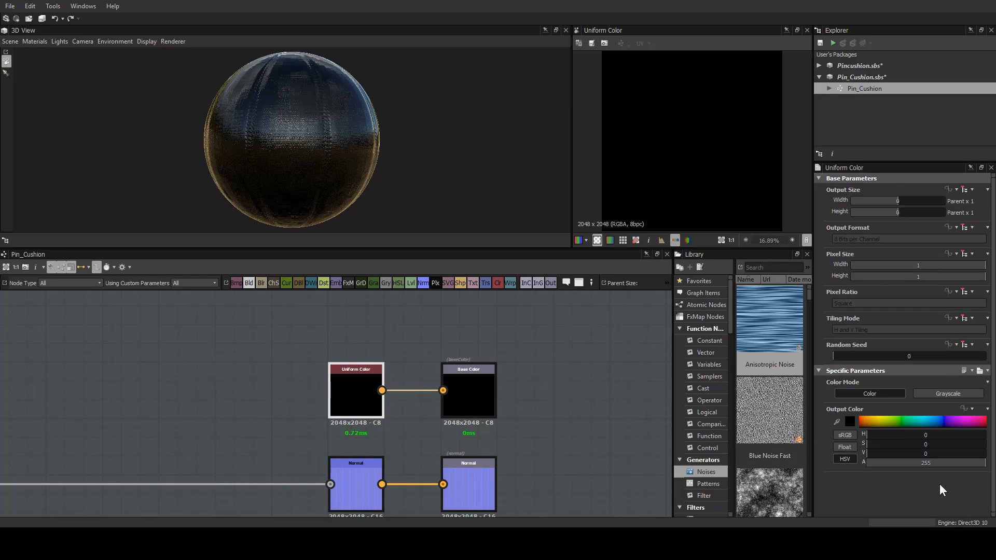
pyautogui.click(938, 394)
pyautogui.moveTo(924, 433); pyautogui.dragTo(942, 433)
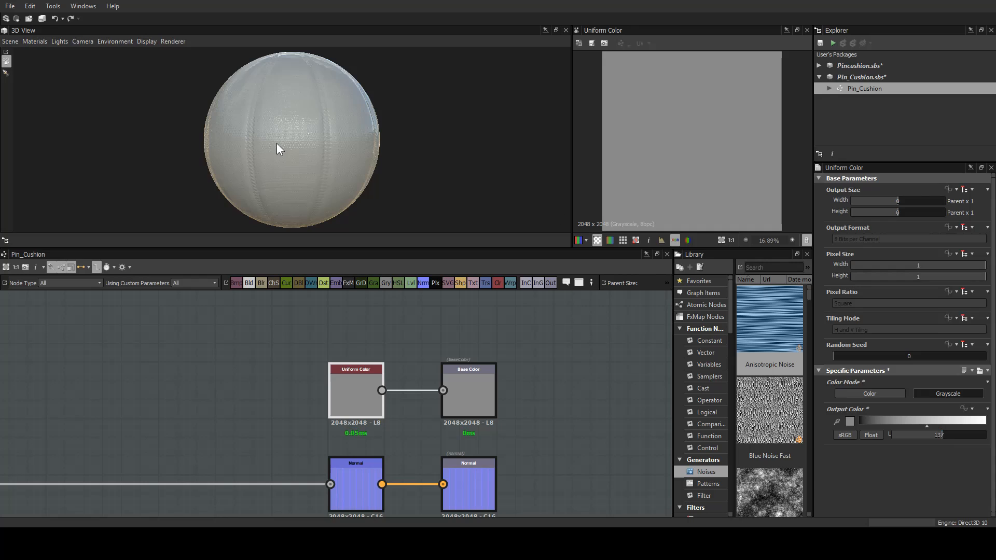
pyautogui.scroll(3, 278, 143)
pyautogui.moveTo(310, 142); pyautogui.dragTo(278, 89)
pyautogui.moveTo(192, 183); pyautogui.dragTo(290, 171)
pyautogui.scroll(-5, 553, 388)
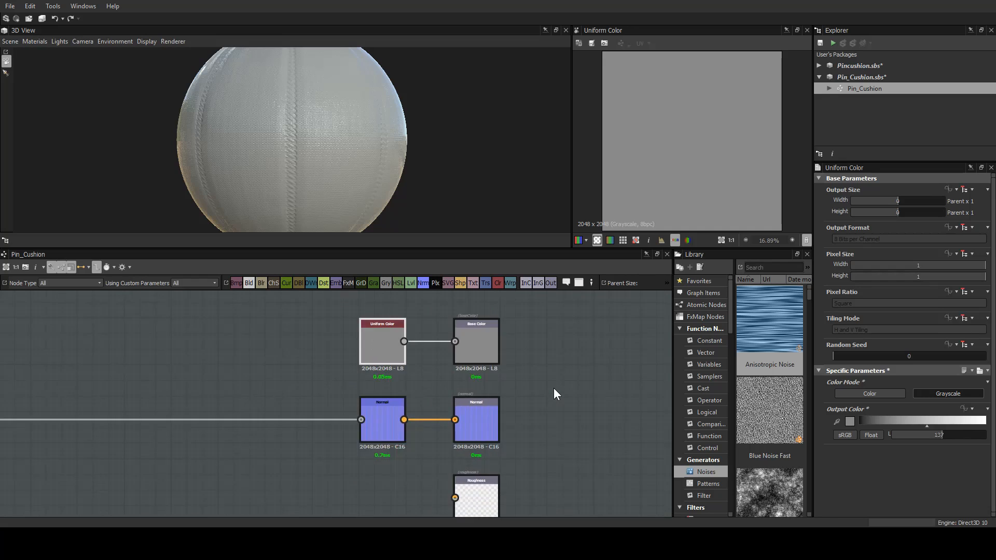
# Connect the grey Uniform Color to the Roughness output as well and move the node farther away from the outputs.
pyautogui.moveTo(553, 388); pyautogui.dragTo(530, 349, button='middle')
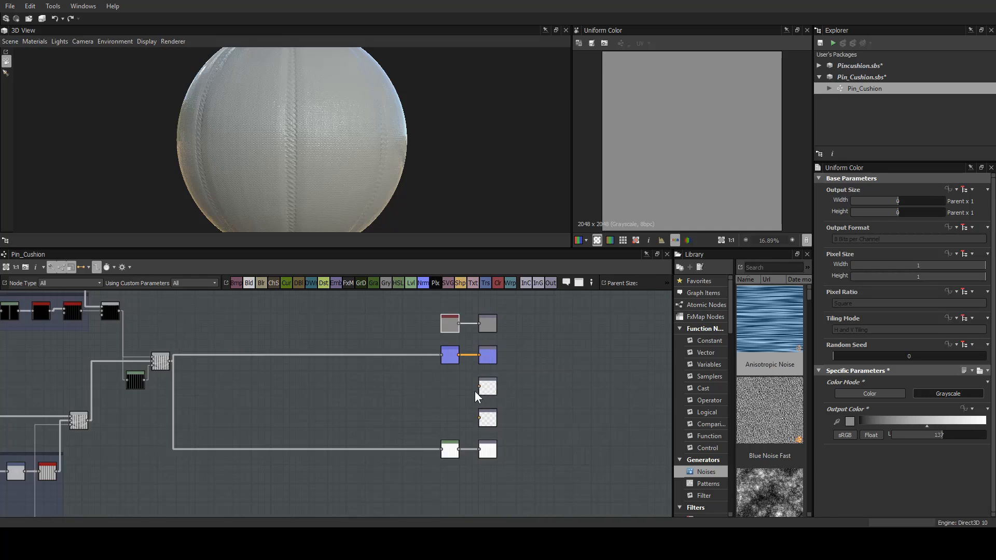
pyautogui.scroll(5, 475, 391)
pyautogui.moveTo(417, 387); pyautogui.dragTo(367, 439, button='middle')
pyautogui.scroll(-1, 367, 438)
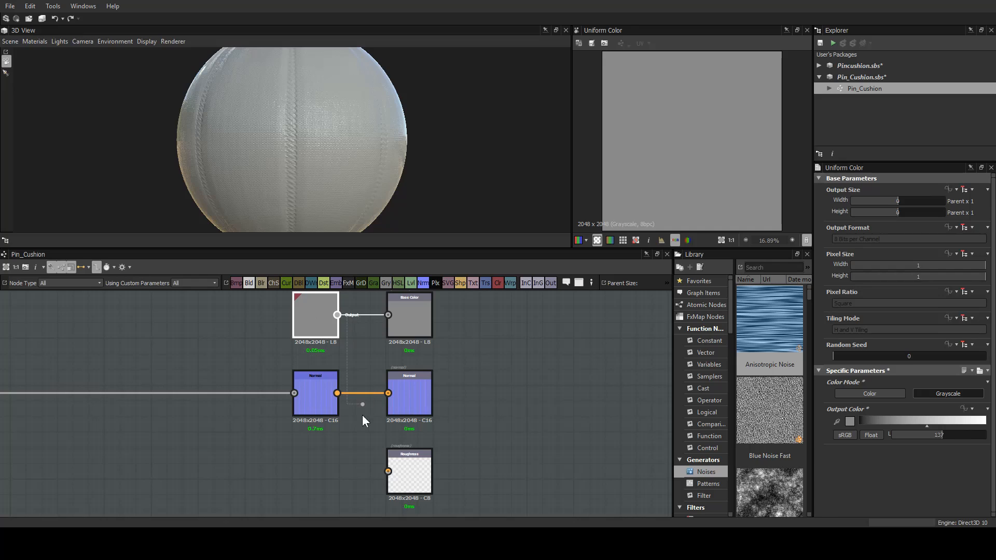
pyautogui.moveTo(362, 415); pyautogui.dragTo(388, 472)
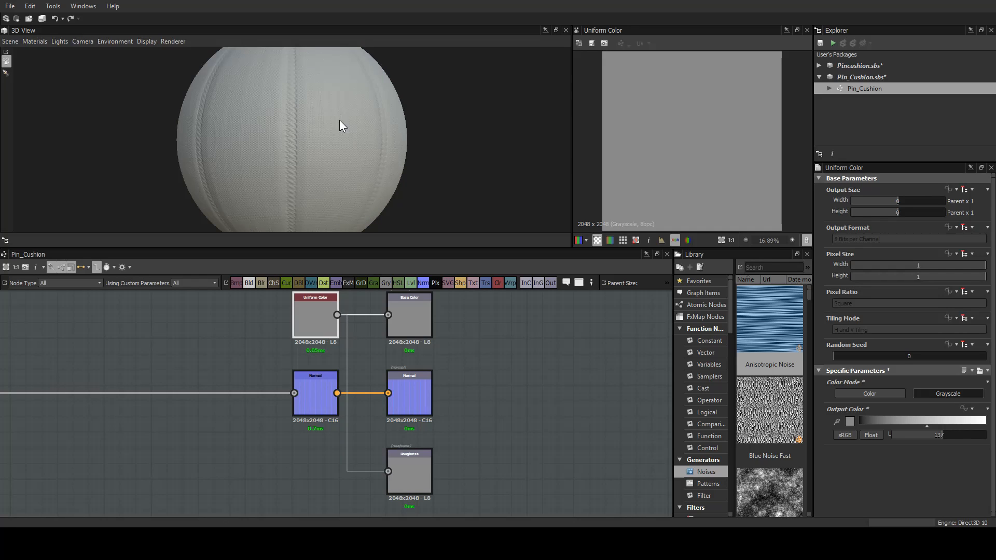
pyautogui.moveTo(316, 319); pyautogui.dragTo(155, 347)
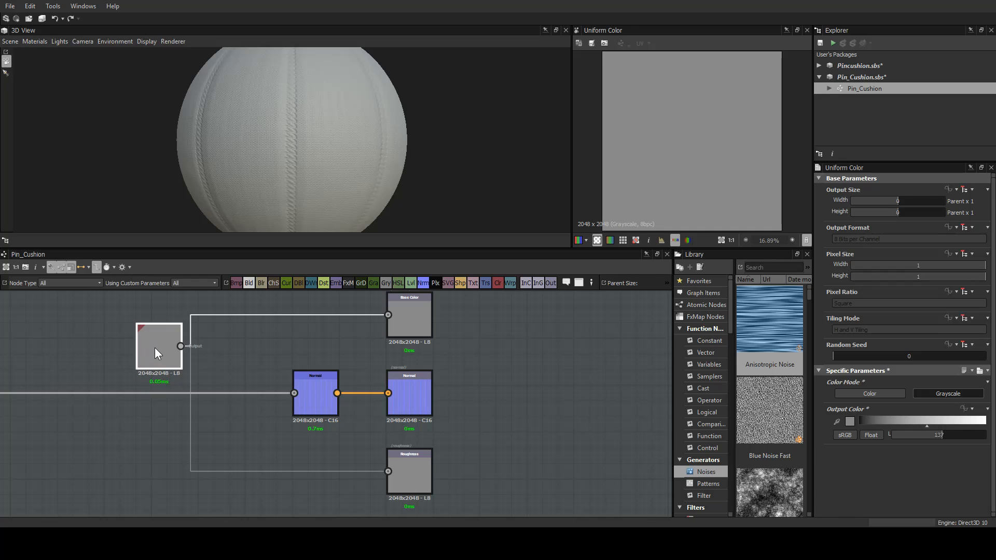
# Examine the fabric weave and twisted thread up close on the sphere and review the thread, crease and fabric node groups.
pyautogui.moveTo(289, 340); pyautogui.dragTo(433, 404, button='middle')
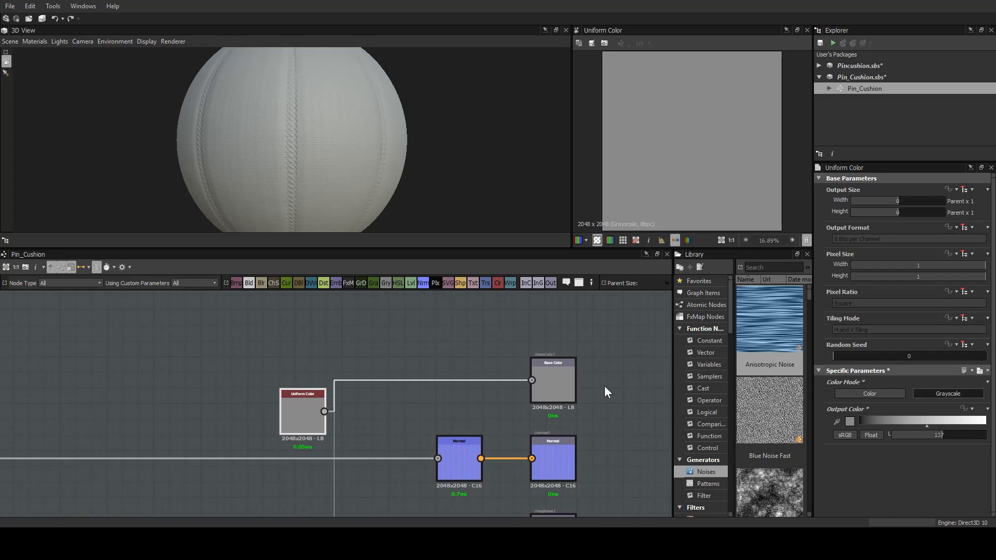
pyautogui.moveTo(306, 334); pyautogui.dragTo(374, 349, button='middle')
pyautogui.scroll(-3, 453, 373)
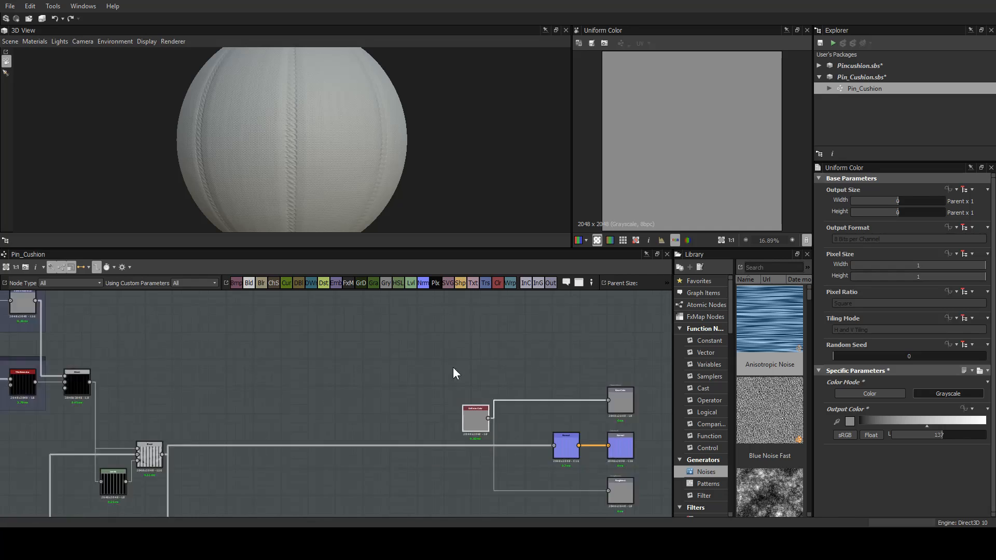
pyautogui.scroll(5, 286, 83)
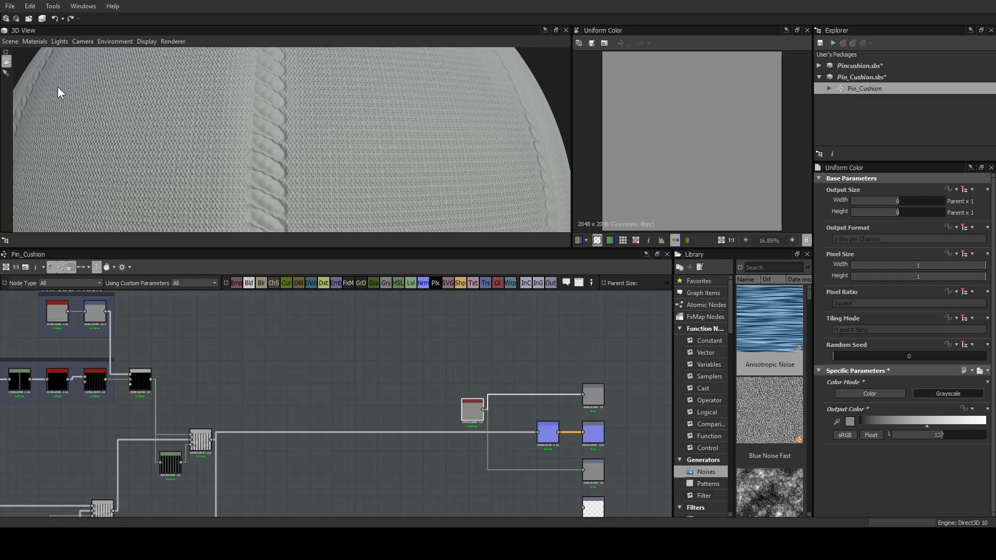
pyautogui.scroll(4, 377, 133)
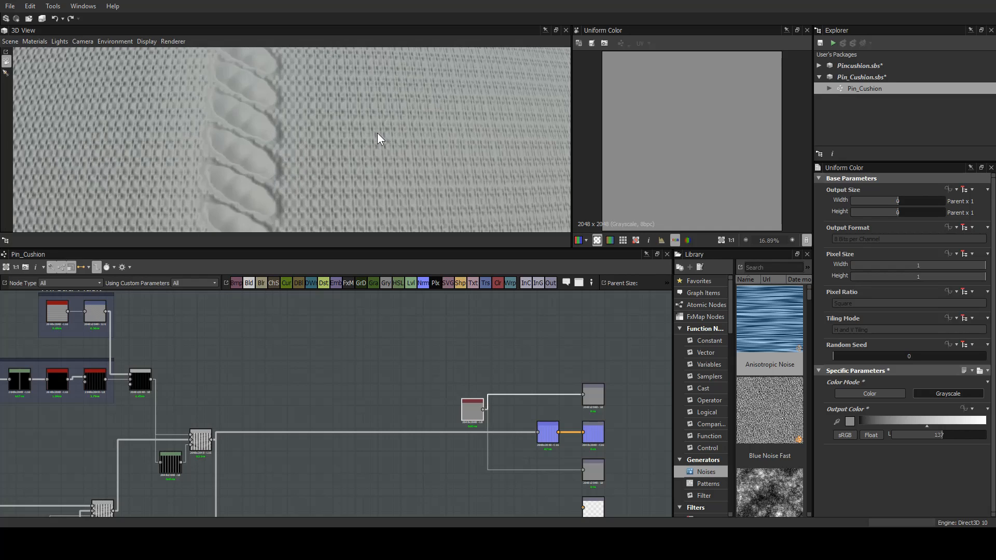
pyautogui.scroll(-5, 334, 180)
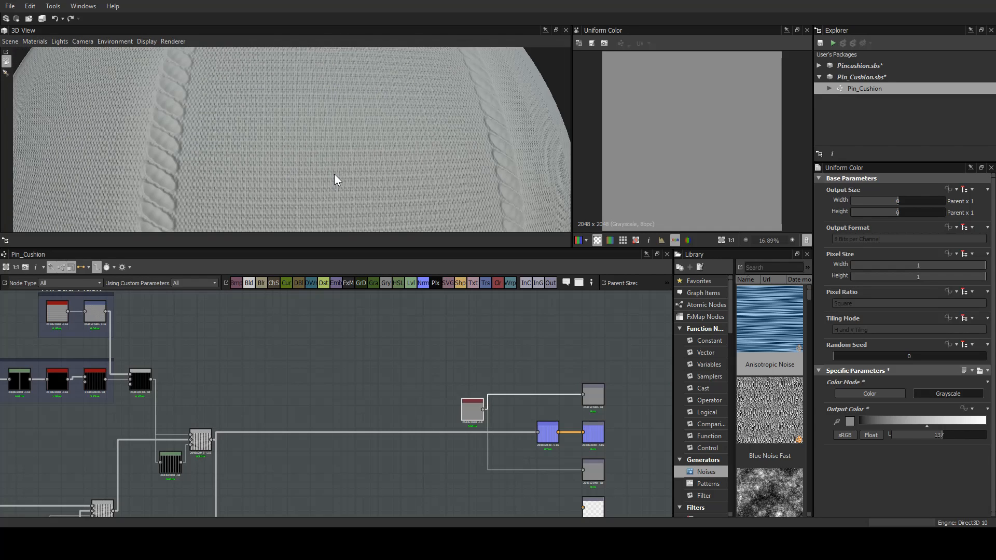
pyautogui.moveTo(229, 372); pyautogui.dragTo(300, 344, button='middle')
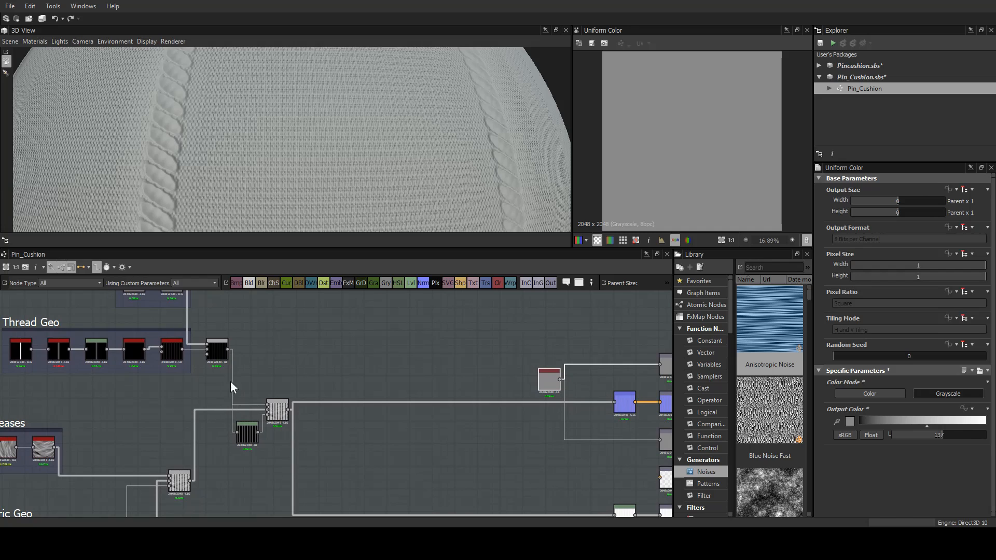
pyautogui.scroll(-1, 95, 385)
pyautogui.moveTo(123, 384); pyautogui.dragTo(224, 359, button='middle')
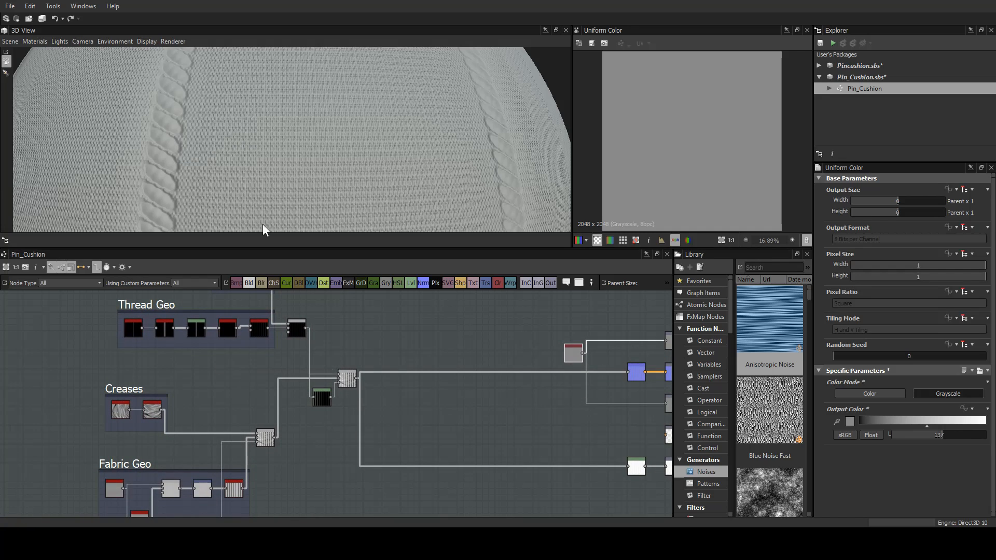
pyautogui.keyDown('alt'); pyautogui.moveTo(418, 322); pyautogui.dragTo(369, 349); pyautogui.keyUp('alt')
pyautogui.scroll(2, 370, 349)
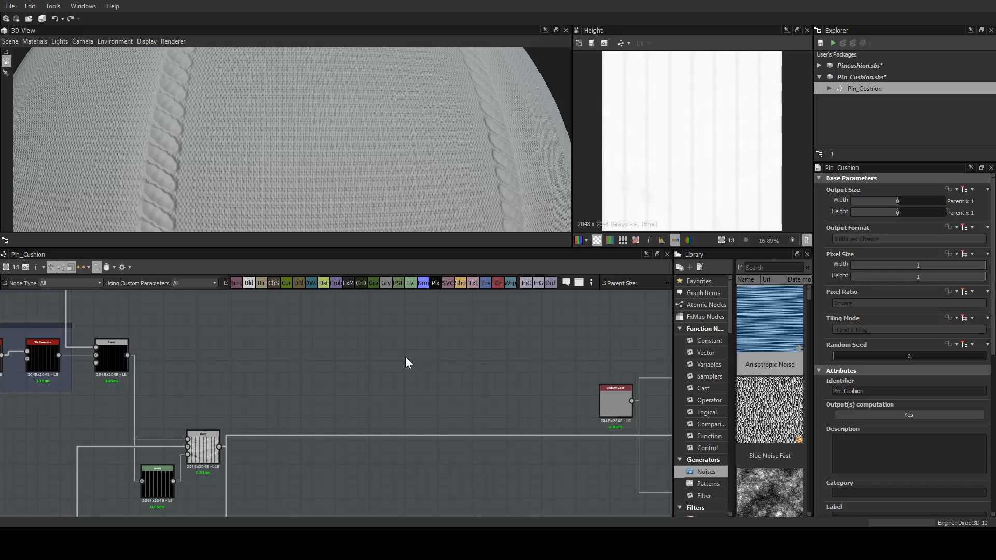
# Add two new Uniform Color nodes, one below the other, in the empty graph area above the thread and fabric Blend.
pyautogui.moveTo(408, 356); pyautogui.dragTo(338, 389, button='middle')
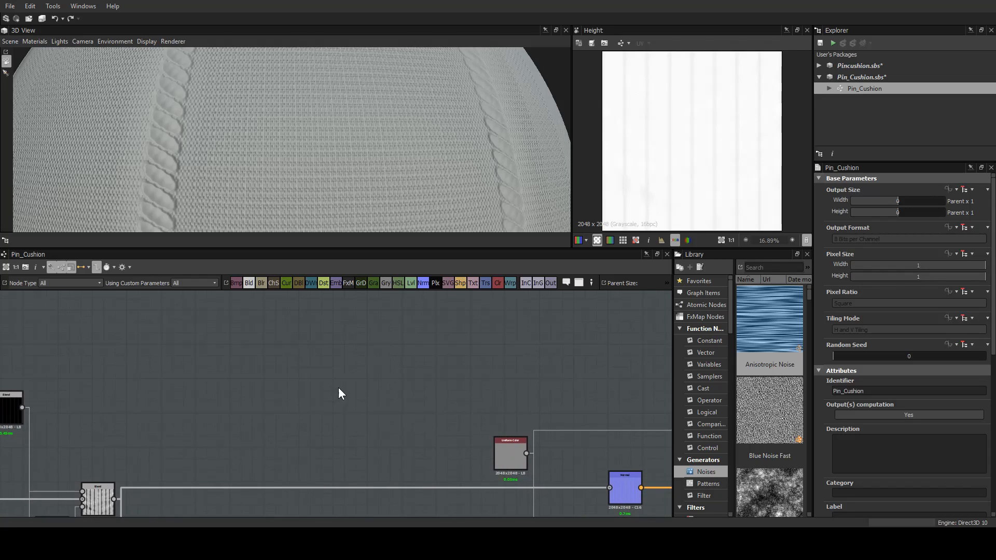
pyautogui.moveTo(499, 284); pyautogui.dragTo(316, 375)
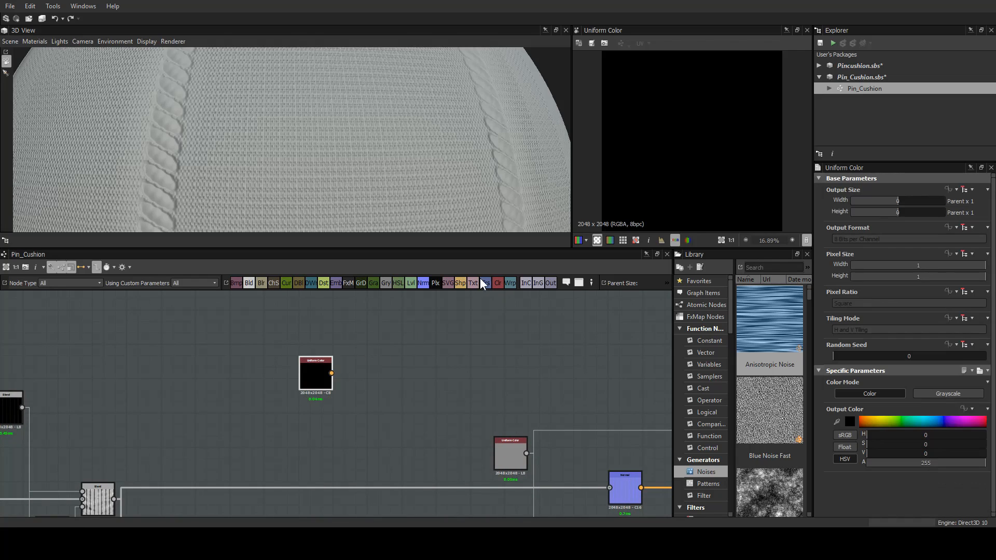
pyautogui.moveTo(497, 283); pyautogui.dragTo(313, 415)
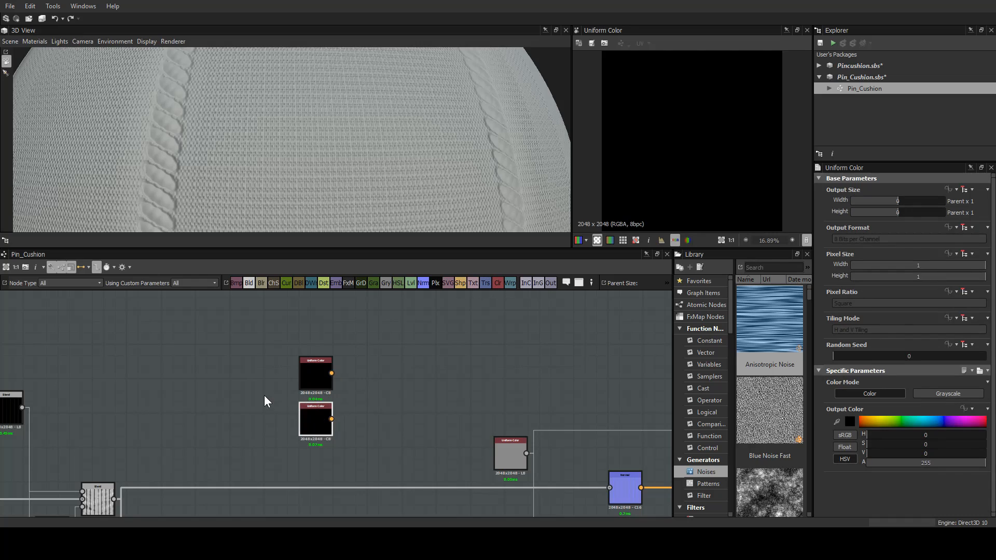
pyautogui.scroll(3, 350, 358)
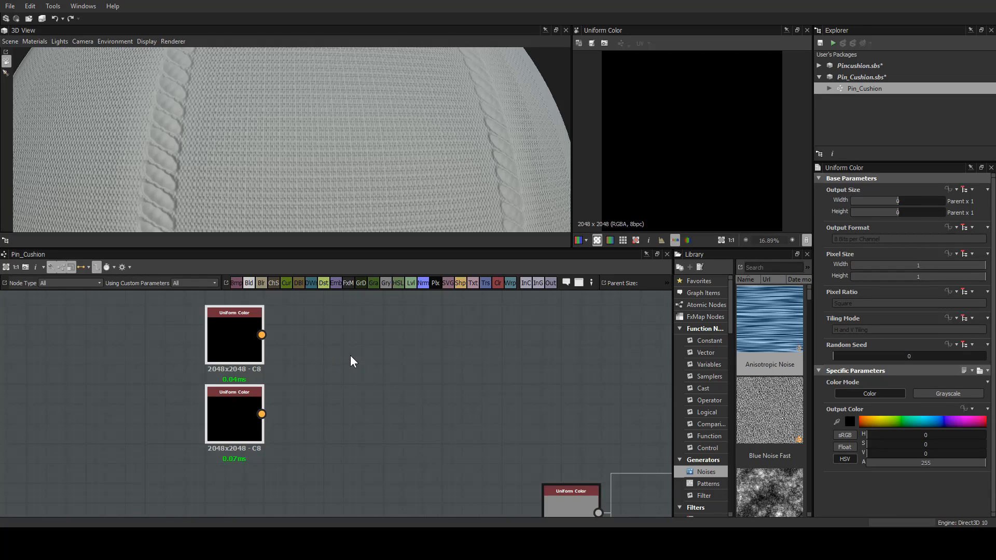
pyautogui.moveTo(391, 373); pyautogui.dragTo(397, 373, button='middle')
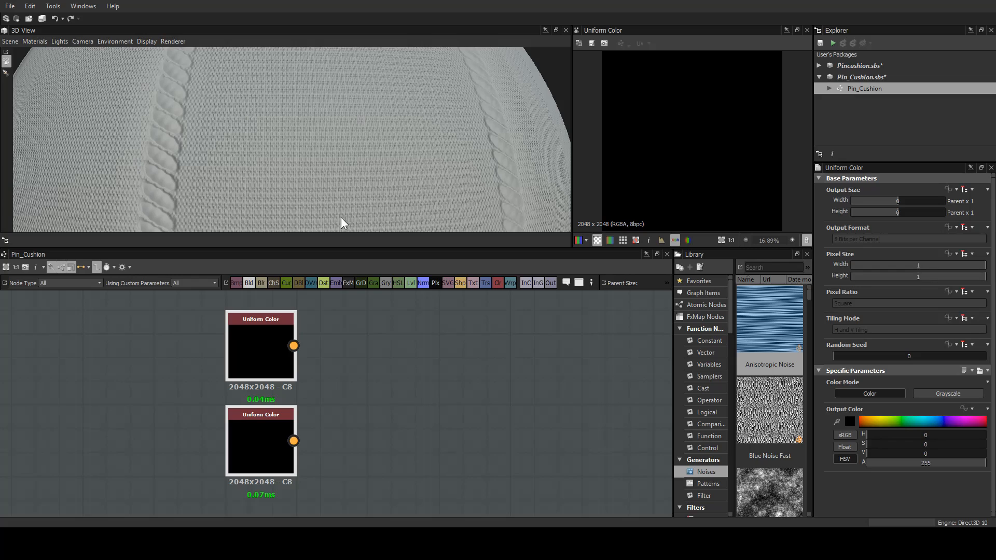
# Set the upper new Uniform Color to dark green (H 119, S 255, V 106) and the lower one to red (H 0, S 255, V 170).
pyautogui.click(349, 375)
pyautogui.click(243, 351)
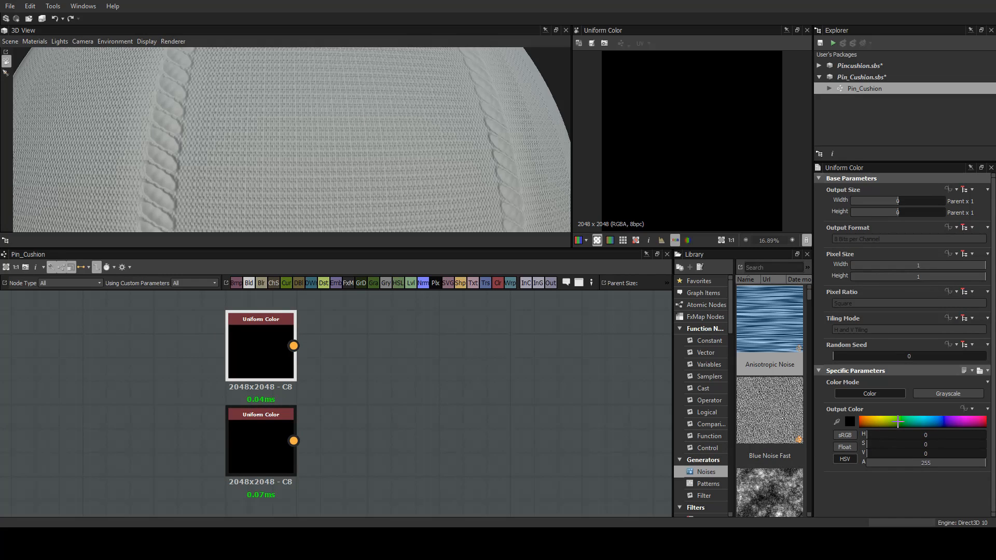
pyautogui.moveTo(898, 422); pyautogui.dragTo(902, 423)
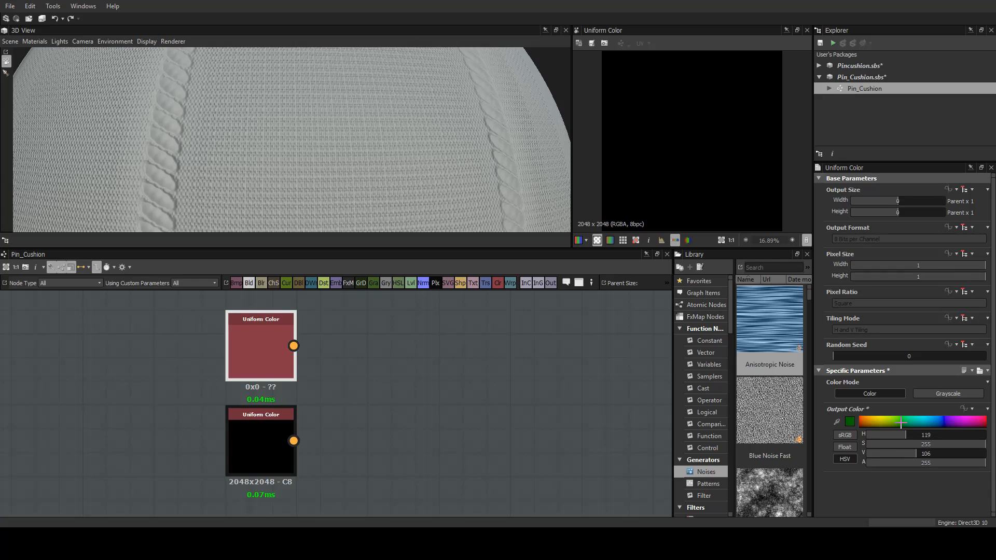
pyautogui.doubleClick(263, 343)
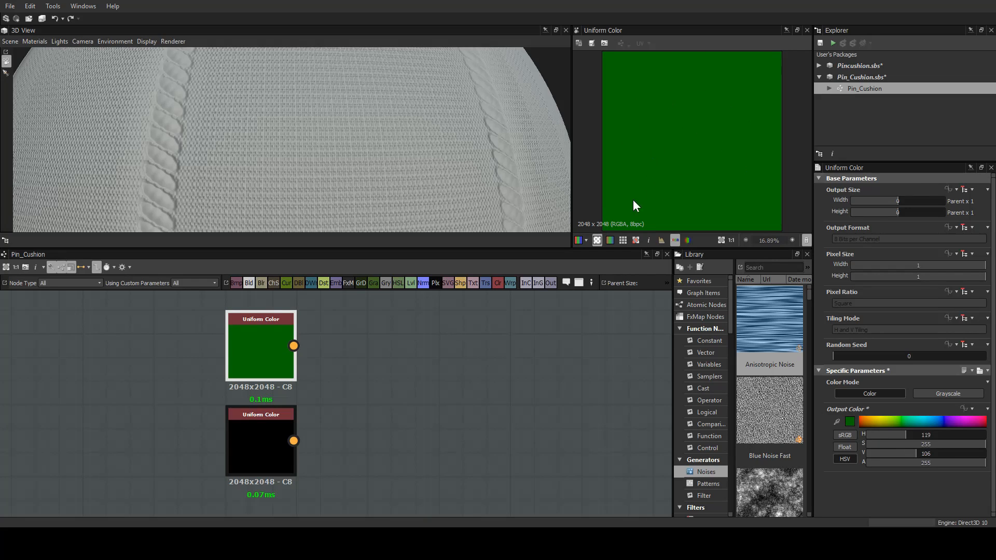
pyautogui.doubleClick(266, 428)
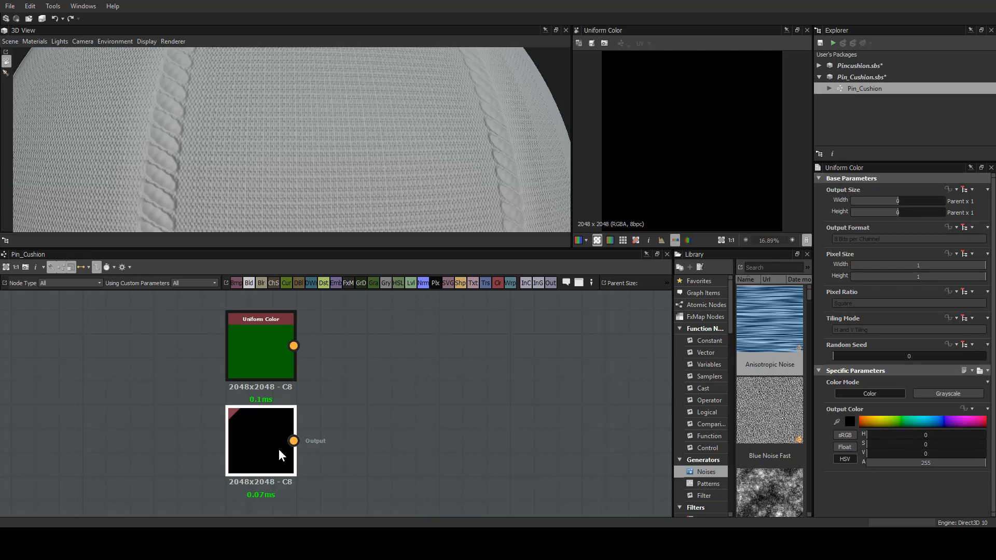
pyautogui.moveTo(868, 423); pyautogui.dragTo(992, 420)
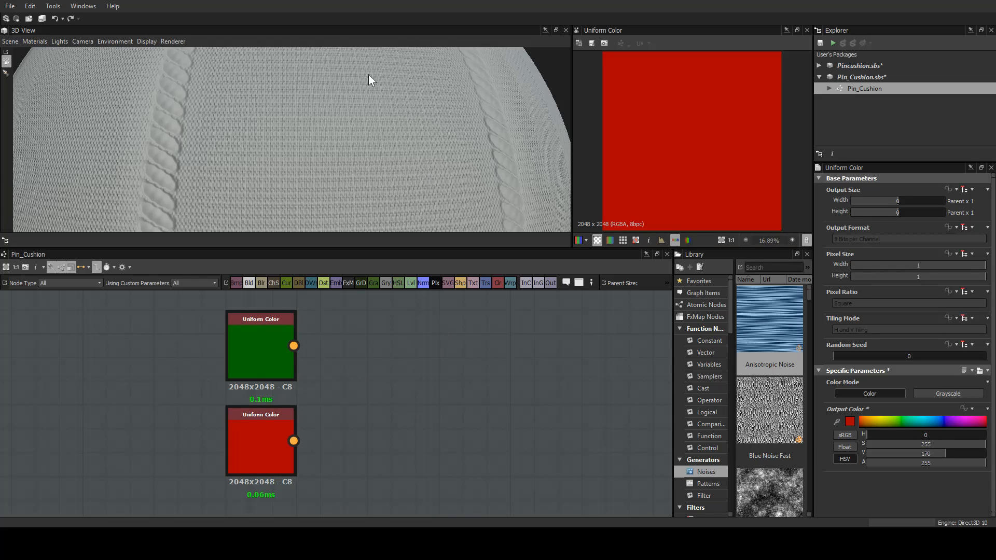
# Add a Blend node beside the two colour nodes, with green as its foreground and red as its background.
pyautogui.scroll(-4, 366, 376)
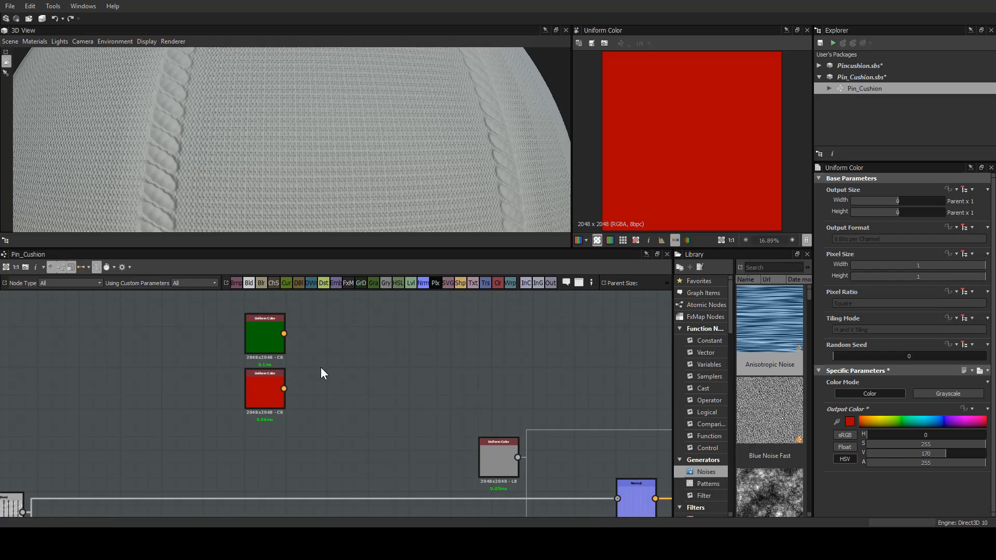
pyautogui.press('b')
pyautogui.moveTo(329, 359); pyautogui.dragTo(375, 361)
pyautogui.moveTo(284, 388); pyautogui.dragTo(349, 361)
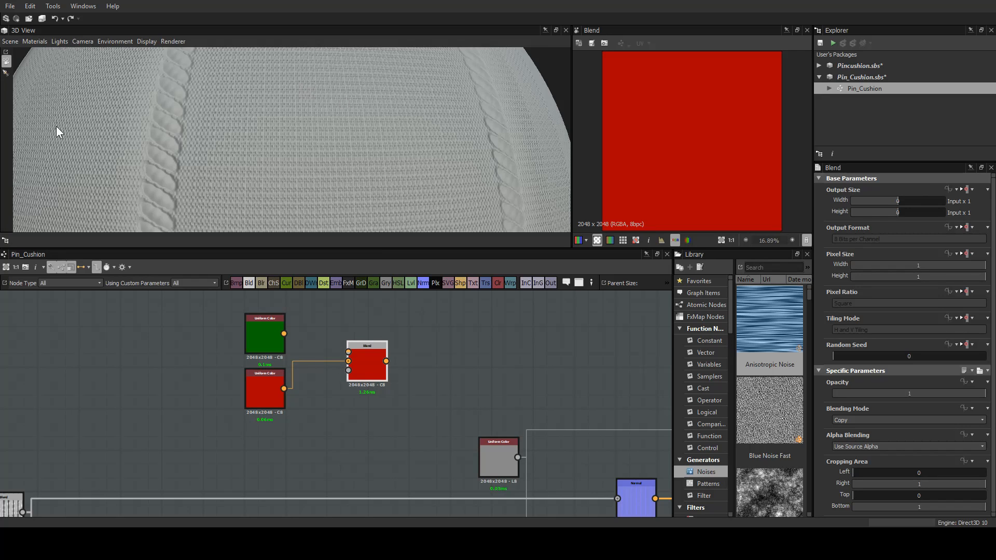
pyautogui.moveTo(56, 126); pyautogui.dragTo(108, 150, button='right')
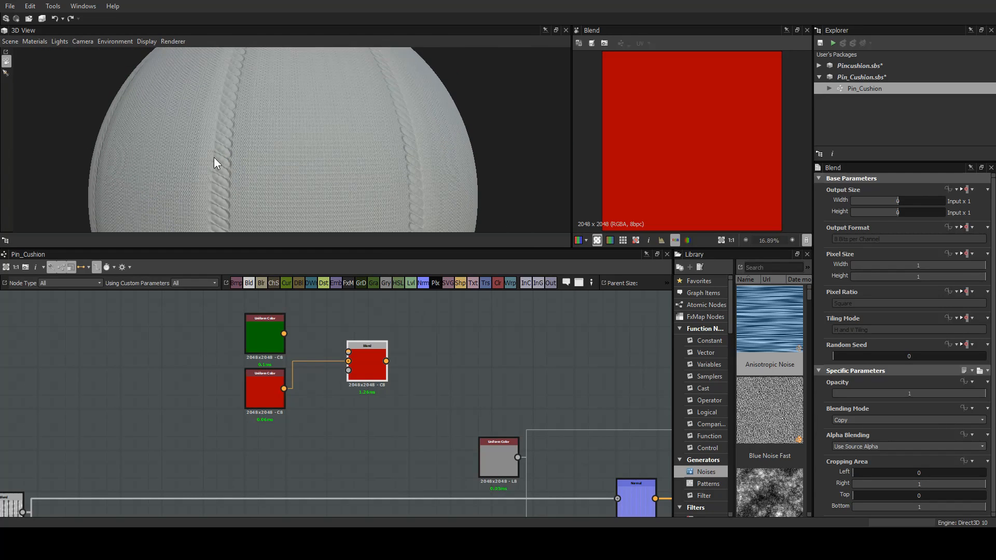
pyautogui.moveTo(213, 157)
pyautogui.mouseDown()
pyautogui.moveTo(200, 157)
pyautogui.moveTo(231, 156)
pyautogui.mouseUp()
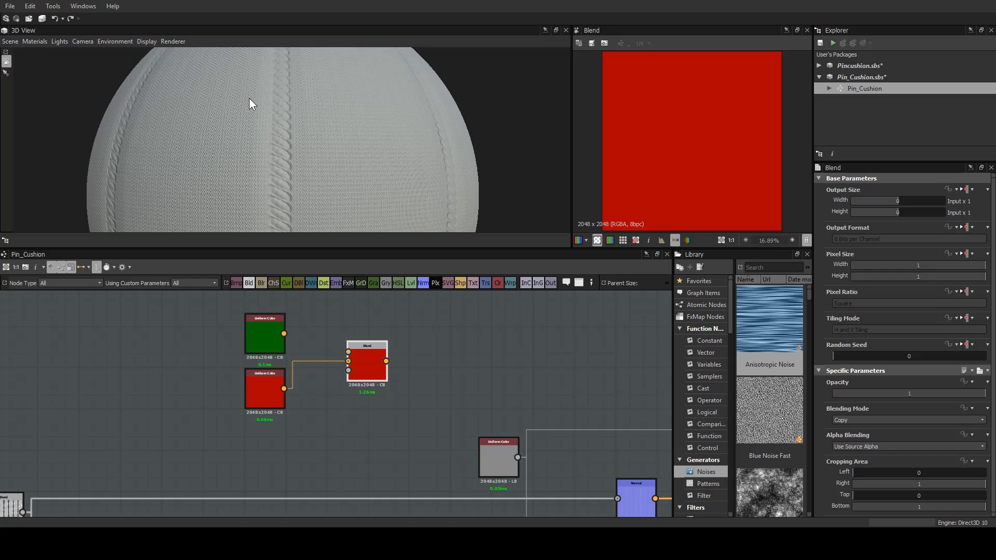
pyautogui.click(268, 335)
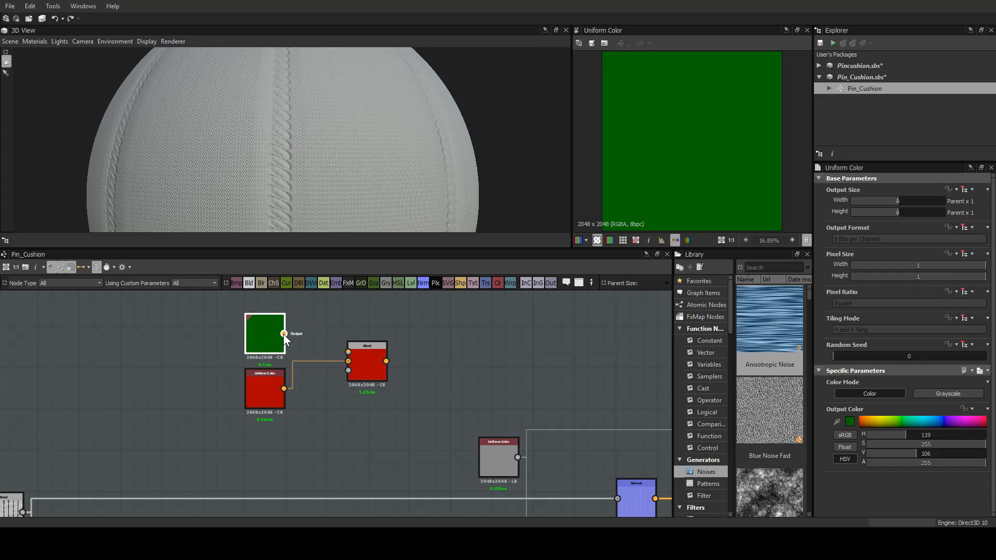
pyautogui.moveTo(283, 334); pyautogui.dragTo(352, 354)
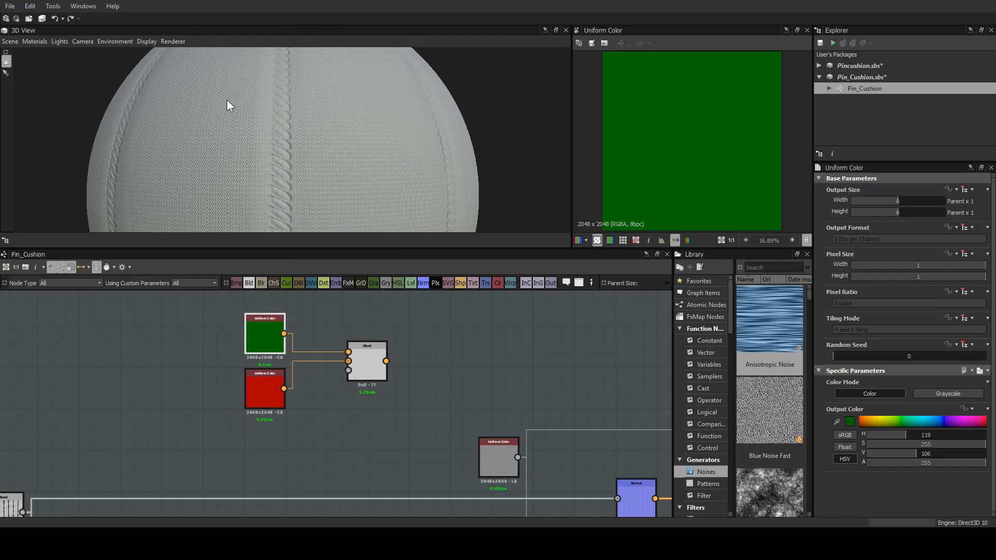
# Use the Levels thread mask beside the thread and fabric Blend as the colour Blend's opacity mask and check the coloured threads.
pyautogui.moveTo(369, 368); pyautogui.dragTo(476, 345, button='middle')
pyautogui.scroll(-2, 431, 362)
pyautogui.moveTo(293, 359); pyautogui.dragTo(338, 347, button='middle')
pyautogui.click(217, 462)
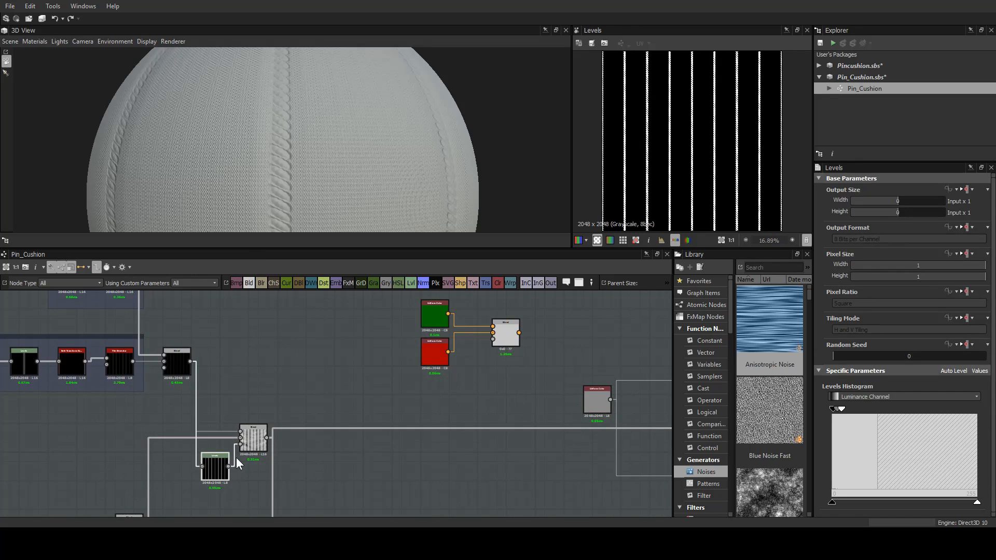
pyautogui.moveTo(356, 158); pyautogui.dragTo(339, 158)
pyautogui.scroll(3, 745, 126)
pyautogui.moveTo(745, 126); pyautogui.dragTo(674, 127, button='middle')
pyautogui.scroll(3, 674, 126)
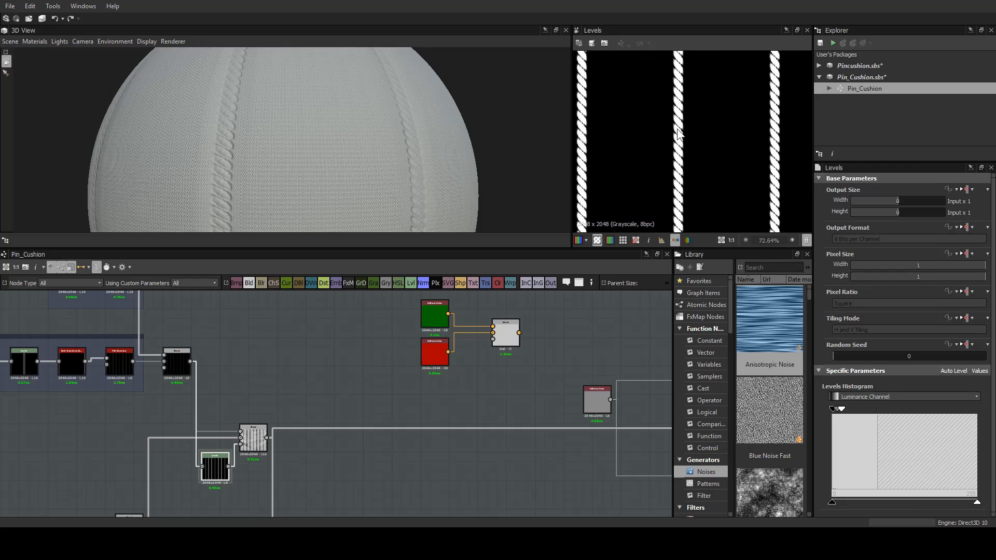
pyautogui.doubleClick(254, 439)
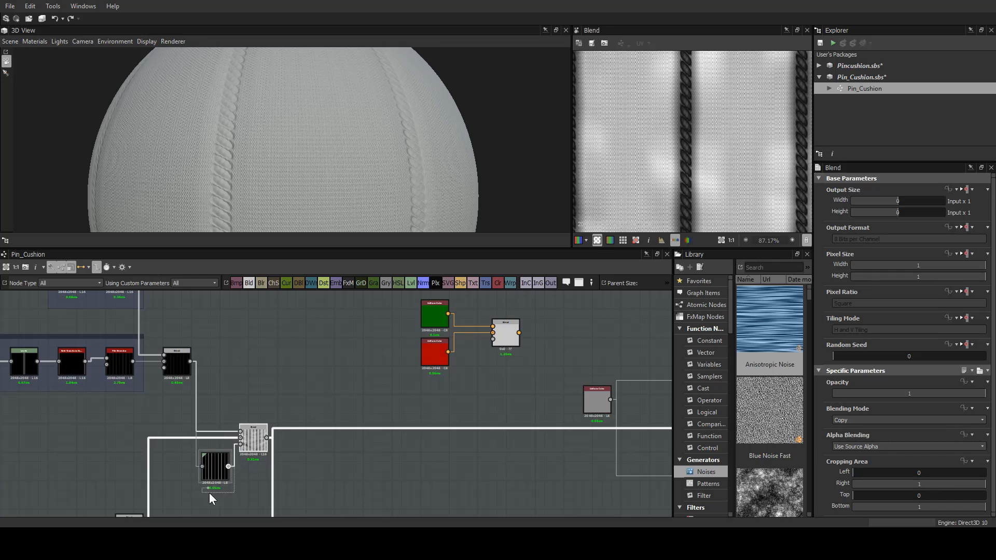
pyautogui.moveTo(229, 466); pyautogui.dragTo(504, 342)
pyautogui.doubleClick(502, 337)
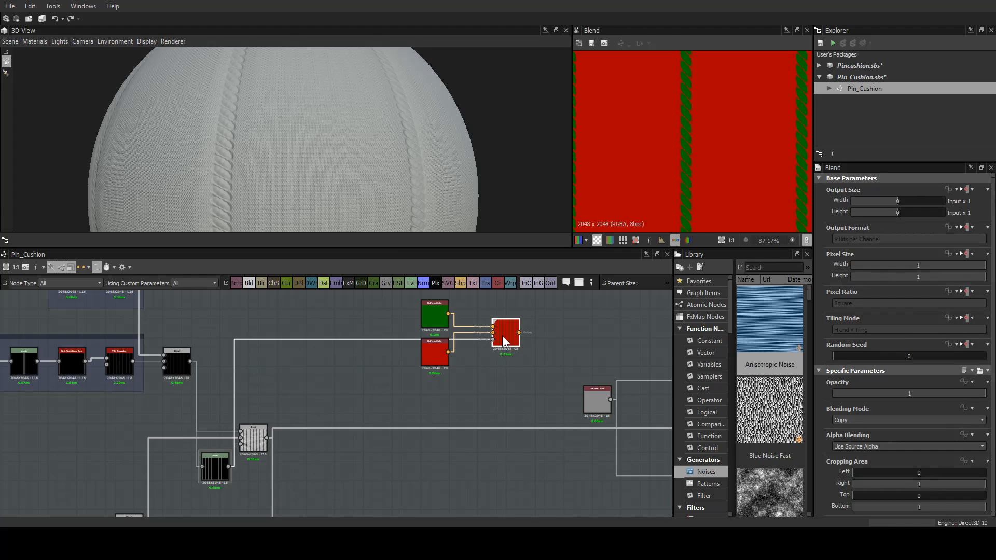
pyautogui.scroll(-3, 654, 164)
pyautogui.scroll(-2, 655, 163)
pyautogui.scroll(6, 655, 163)
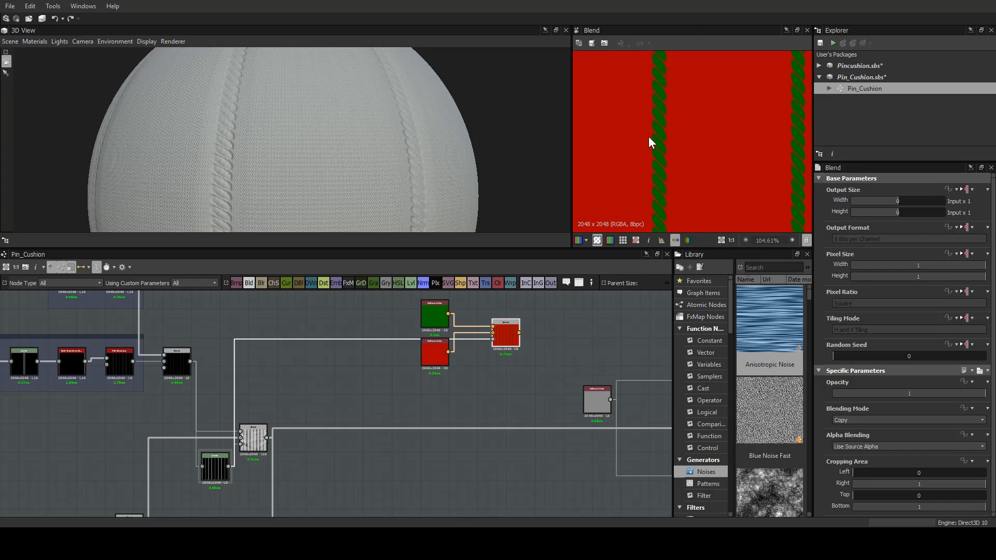
# Connect the green and red Blend to the Base Color output and check the colours on the sphere.
pyautogui.doubleClick(254, 440)
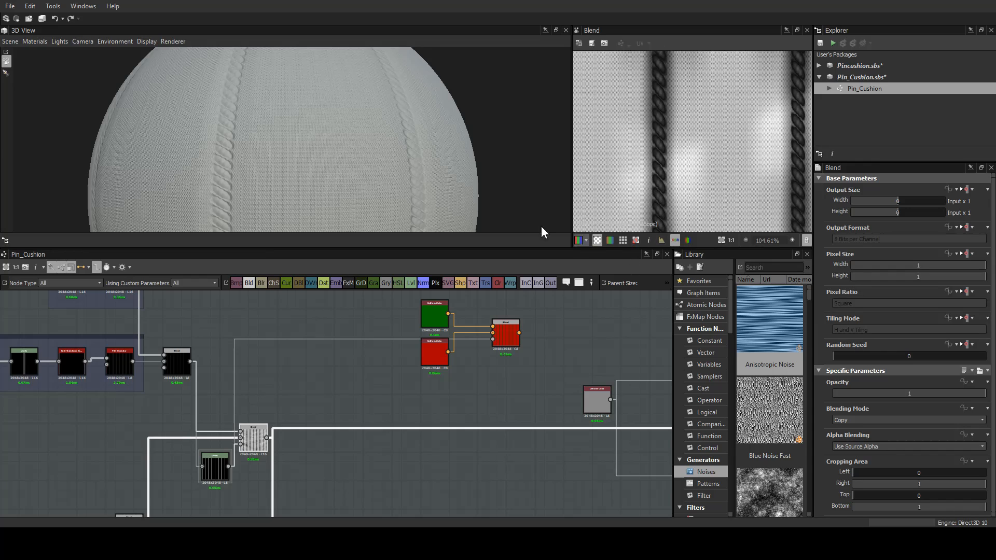
pyautogui.moveTo(213, 140); pyautogui.dragTo(223, 110)
pyautogui.moveTo(580, 434); pyautogui.dragTo(434, 430, button='middle')
pyautogui.moveTo(374, 329); pyautogui.dragTo(590, 378)
pyautogui.scroll(-5, 354, 160)
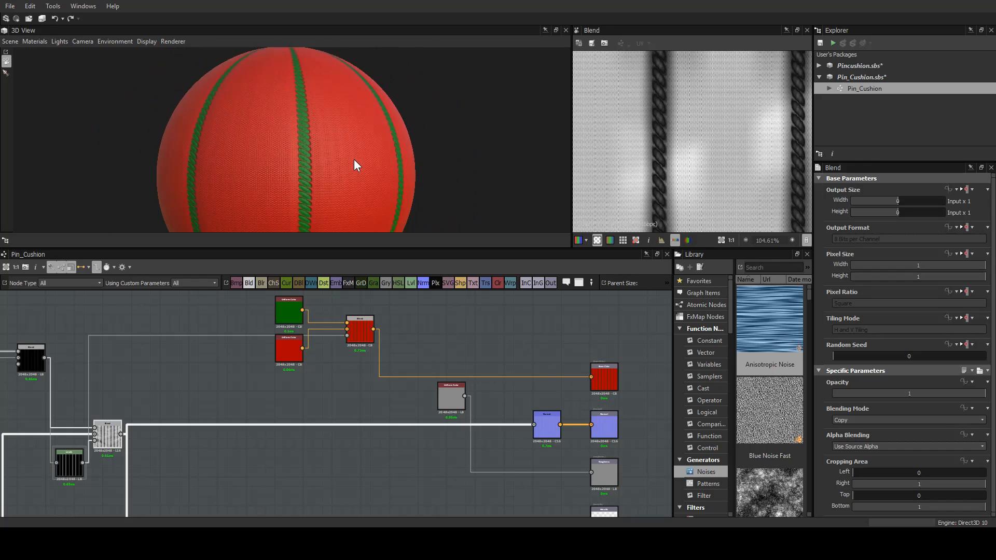
pyautogui.moveTo(362, 159)
pyautogui.mouseDown()
pyautogui.moveTo(160, 192)
pyautogui.moveTo(371, 160)
pyautogui.mouseUp()
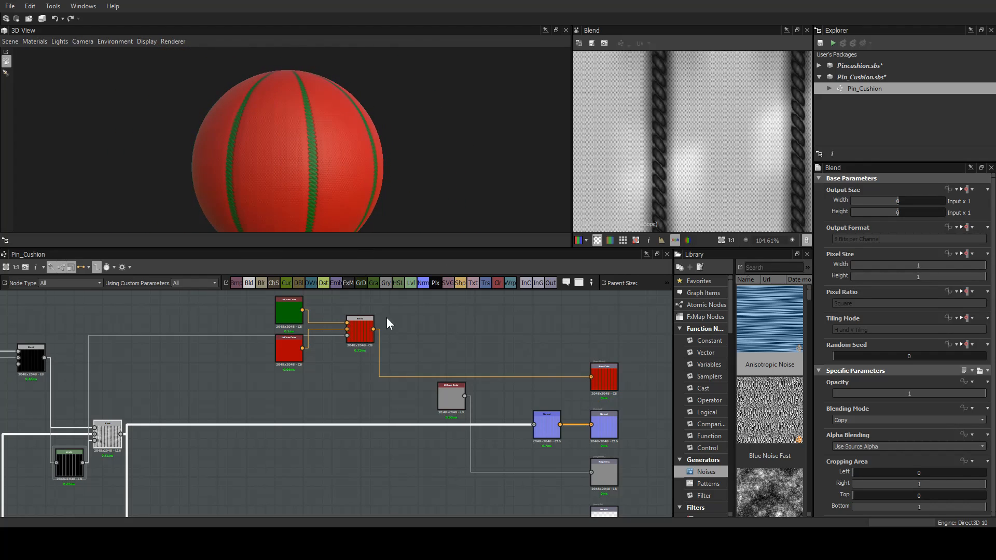
# Place the colour Blend directly beside the Base Color output, with the green and red Uniform Color nodes next to it.
pyautogui.moveTo(465, 398); pyautogui.dragTo(475, 362, button='middle')
pyautogui.moveTo(472, 363); pyautogui.dragTo(515, 443)
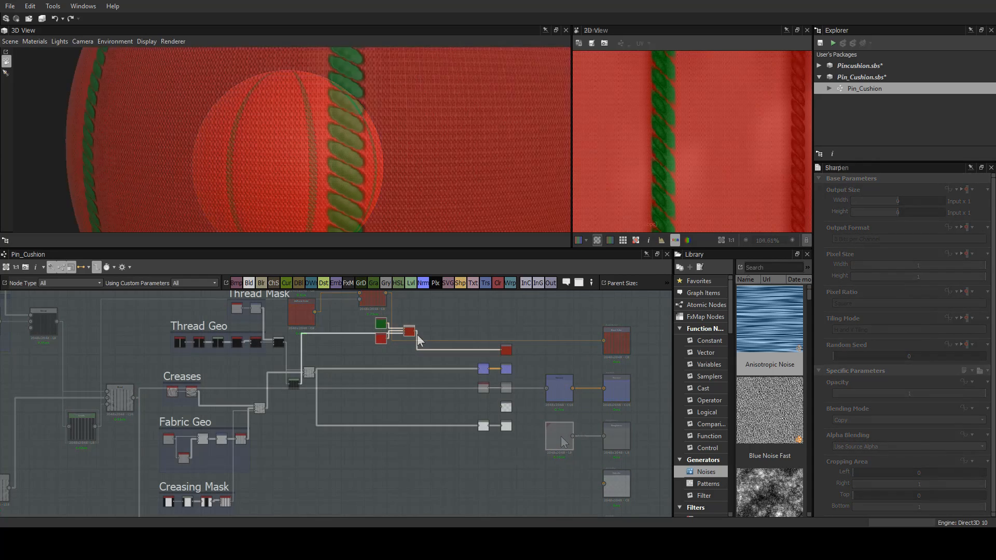
pyautogui.moveTo(444, 343); pyautogui.dragTo(490, 358)
pyautogui.scroll(3, 481, 348)
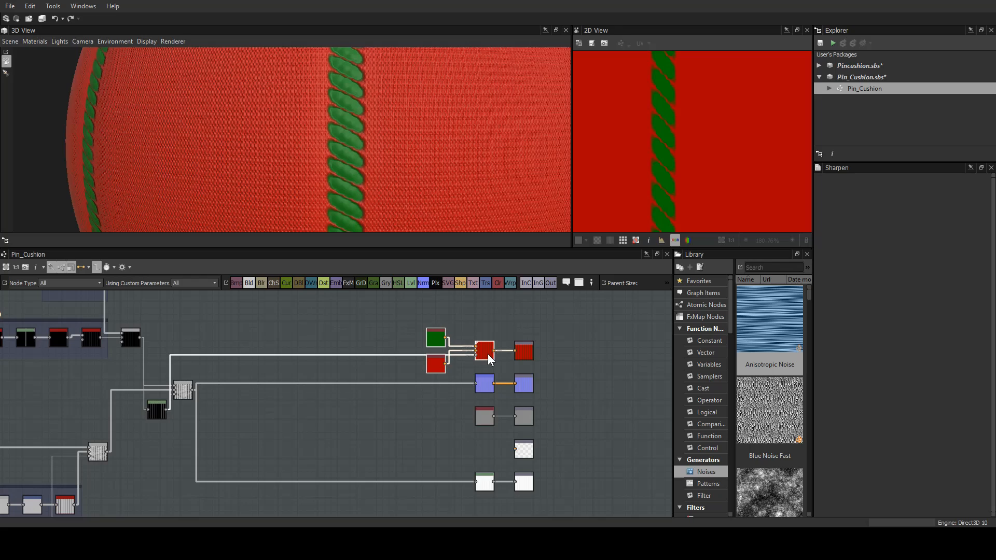
pyautogui.click(430, 418)
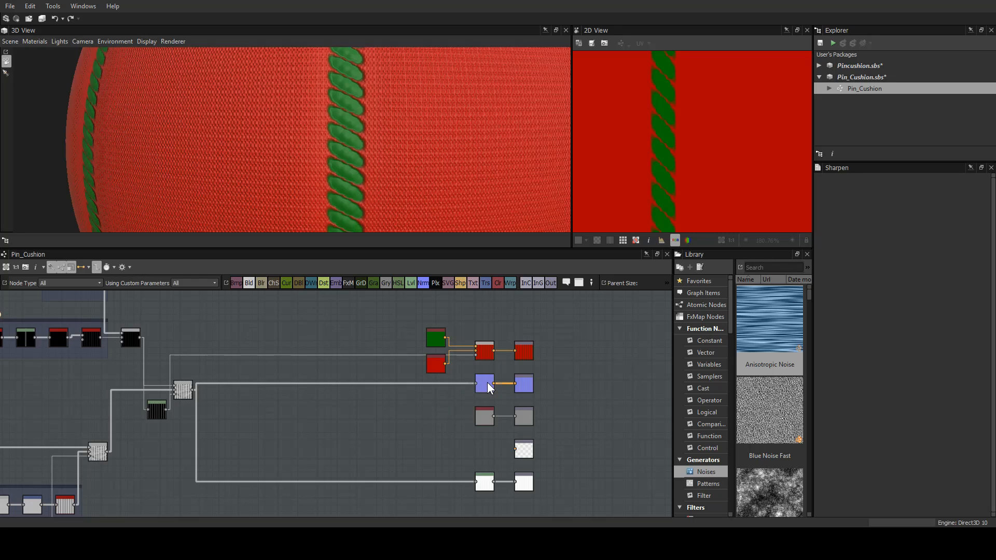
# Move the Normal node farther from its output and raise the green and red Uniform Color nodes clear of it.
pyautogui.moveTo(489, 388); pyautogui.dragTo(442, 386)
pyautogui.scroll(3, 444, 386)
pyautogui.moveTo(461, 397); pyautogui.dragTo(405, 438, button='middle')
pyautogui.click(333, 313)
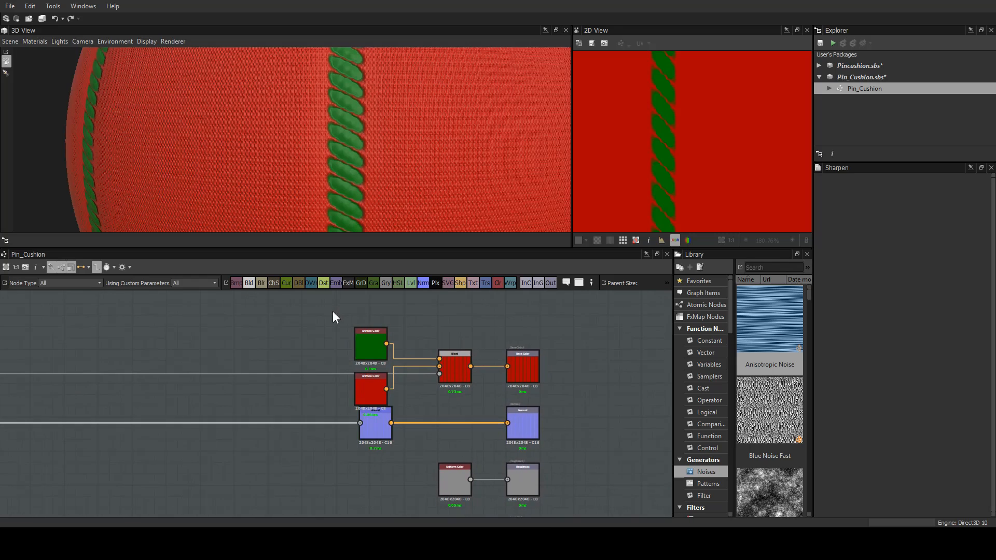
pyautogui.moveTo(333, 312); pyautogui.dragTo(460, 344)
pyautogui.click(442, 394)
# Move the grey Uniform Color down and away from the Roughness output and shift the Normal node still farther from its output.
pyautogui.moveTo(432, 398); pyautogui.dragTo(448, 329, button='middle')
pyautogui.scroll(2, 410, 370)
pyautogui.moveTo(411, 366); pyautogui.dragTo(384, 365, button='middle')
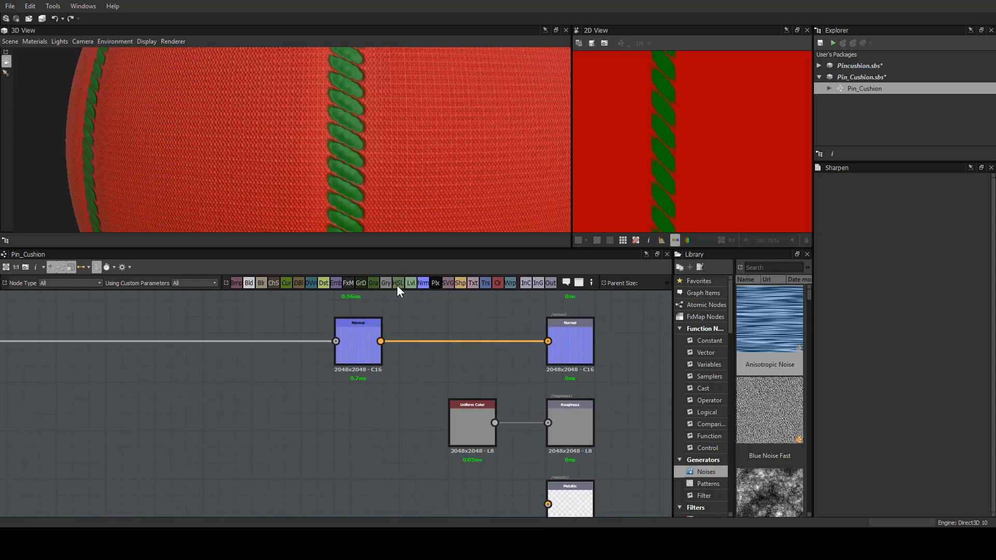
pyautogui.moveTo(462, 428); pyautogui.dragTo(349, 493)
pyautogui.moveTo(358, 356); pyautogui.dragTo(264, 354)
# Add a Curvature Smooth node below the Normal node, feed it the normal map and inspect its result around the threads.
pyautogui.click(316, 412)
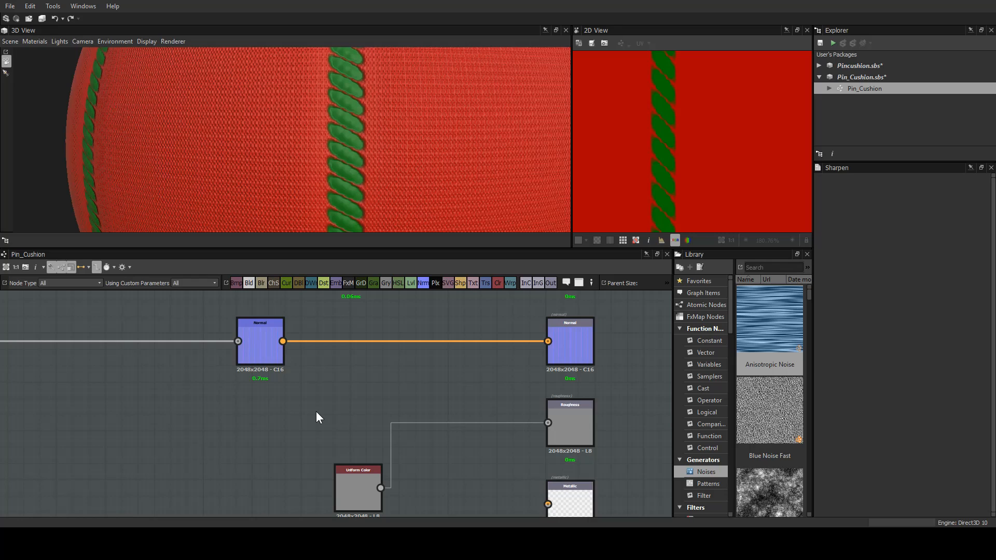
pyautogui.press('Return')
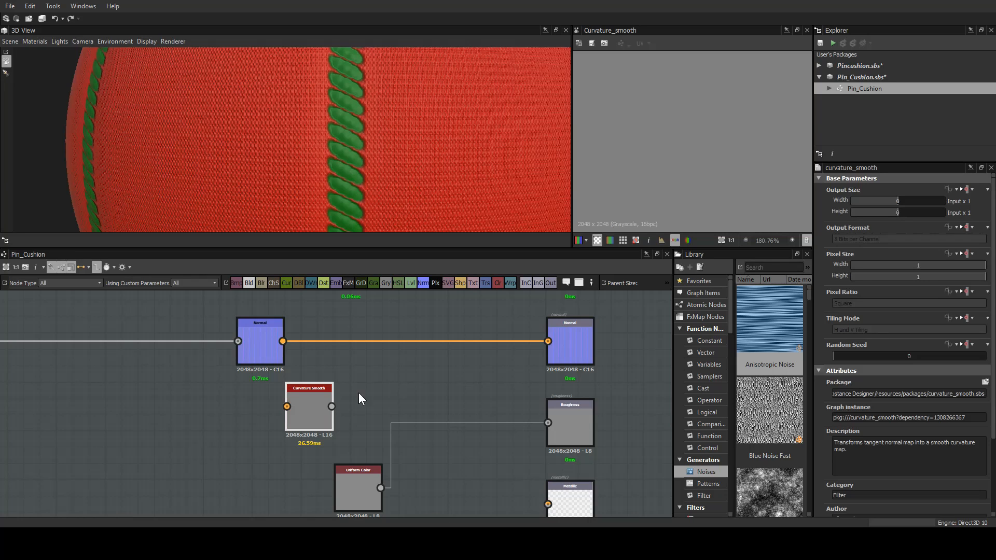
pyautogui.moveTo(308, 403); pyautogui.dragTo(328, 404)
pyautogui.click(268, 335)
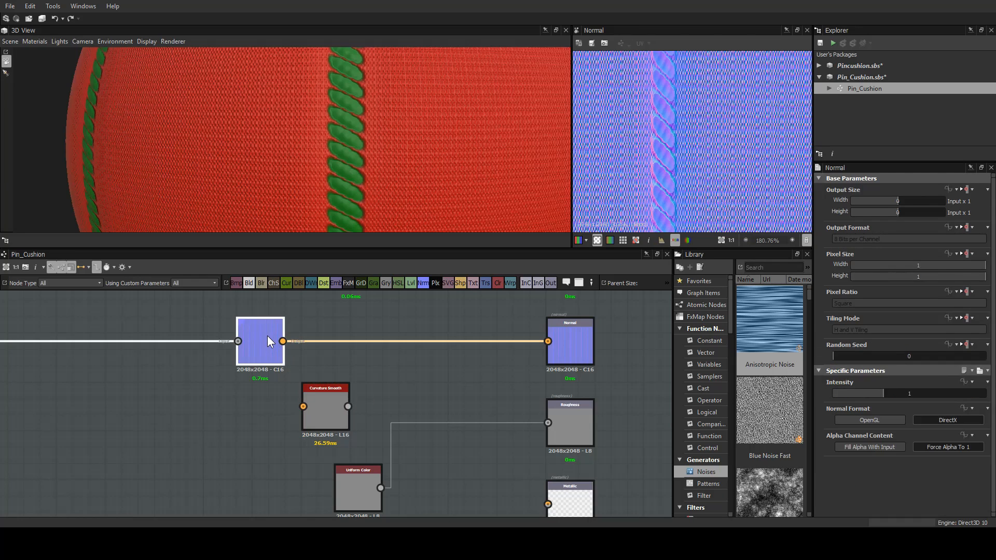
pyautogui.moveTo(680, 122); pyautogui.dragTo(698, 117, button='middle')
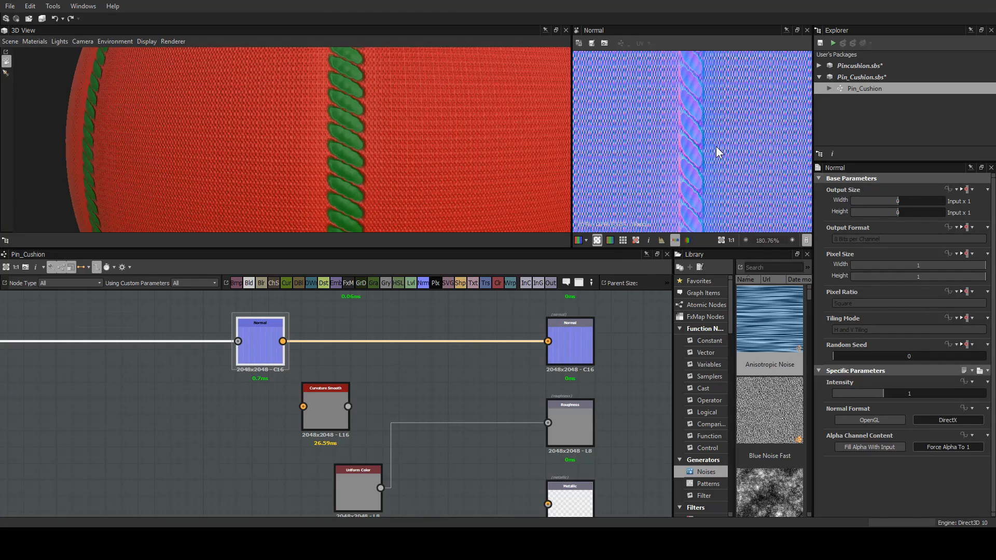
pyautogui.moveTo(283, 341); pyautogui.dragTo(304, 409)
pyautogui.doubleClick(334, 413)
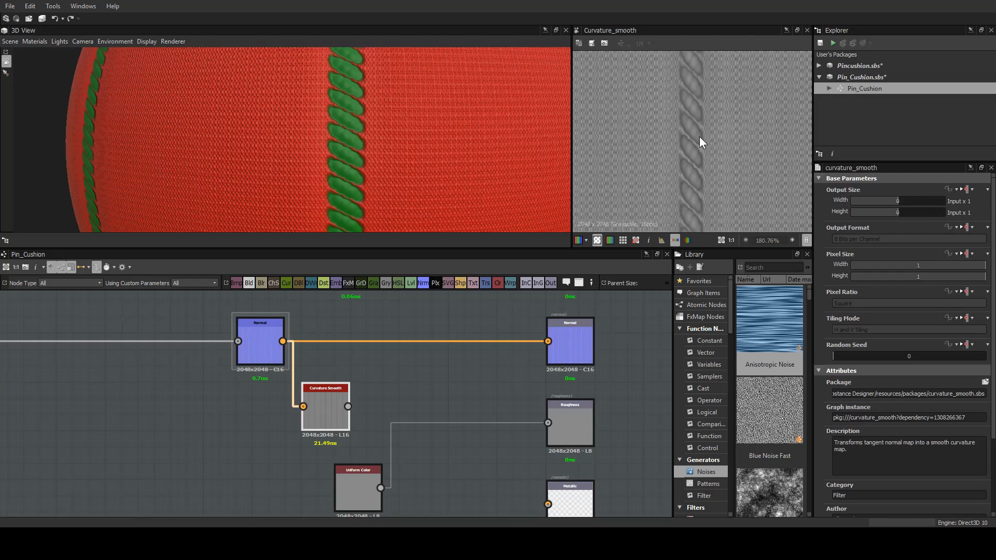
pyautogui.scroll(3, 699, 136)
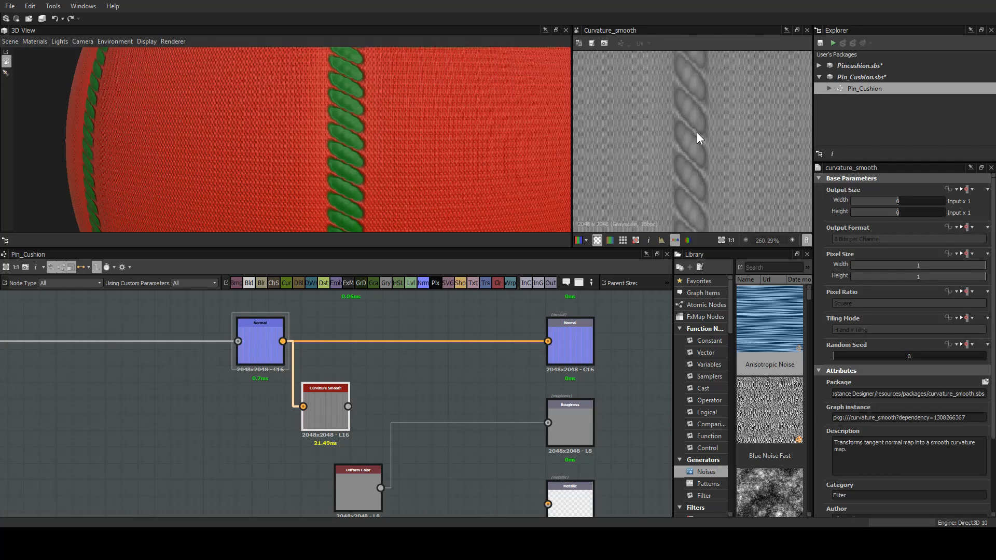
pyautogui.scroll(4, 696, 133)
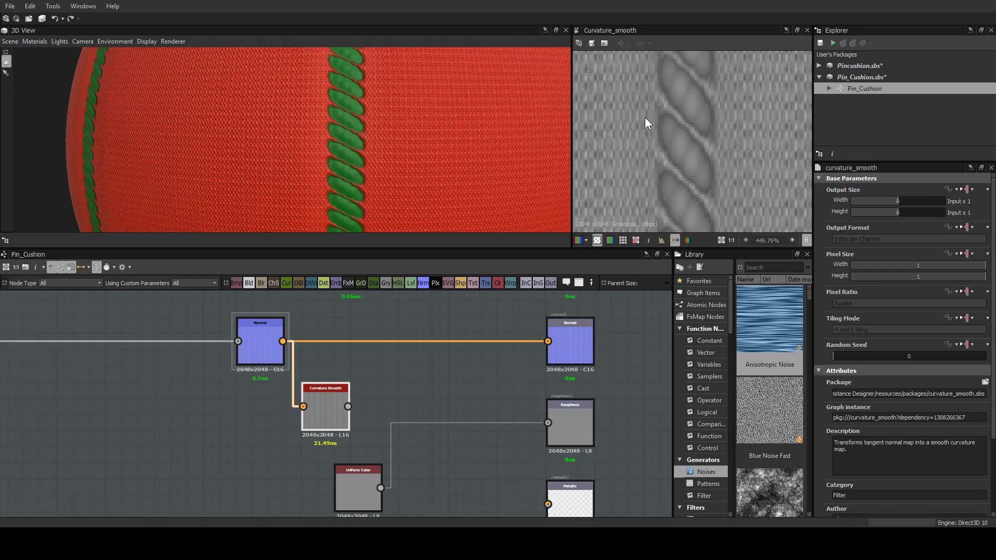
pyautogui.moveTo(637, 139); pyautogui.dragTo(639, 132, button='middle')
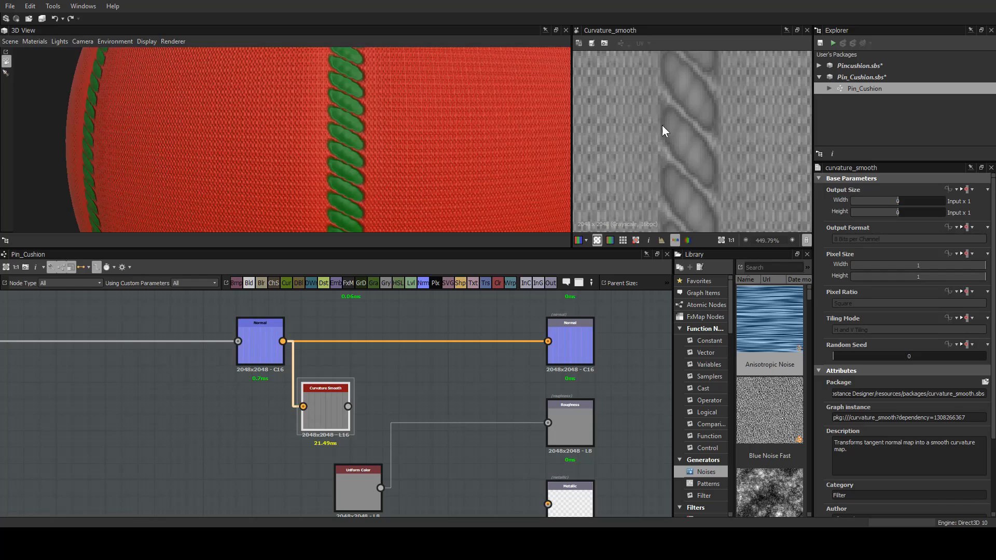
# Add a Levels node after Curvature Smooth and connect the curvature map to its input.
pyautogui.scroll(3, 446, 388)
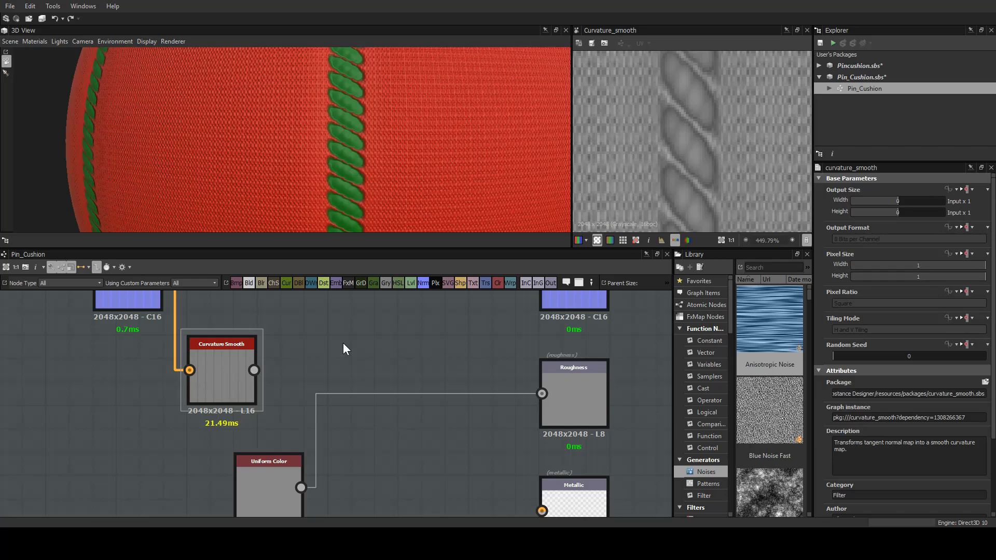
pyautogui.press('l')
pyautogui.moveTo(344, 343); pyautogui.dragTo(396, 363)
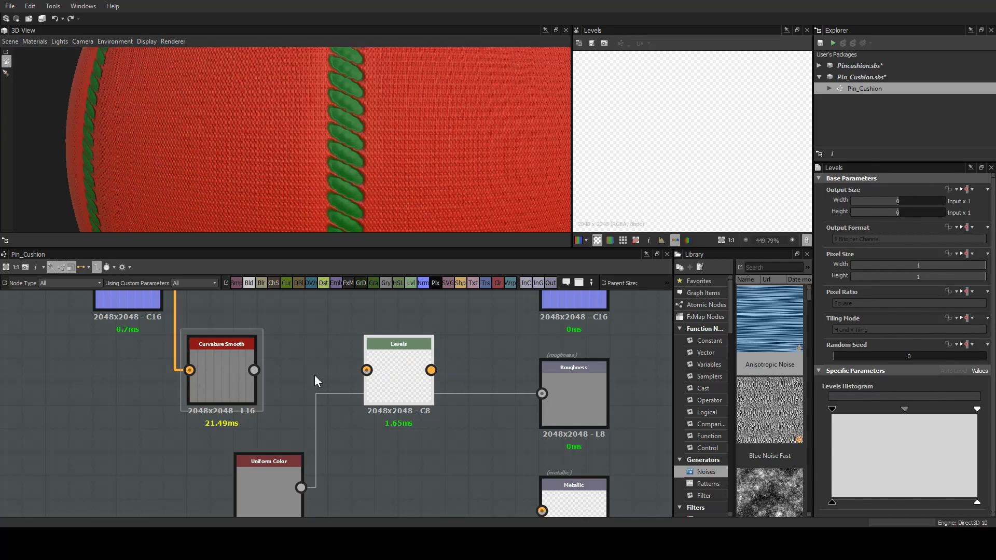
pyautogui.moveTo(254, 370); pyautogui.dragTo(367, 370)
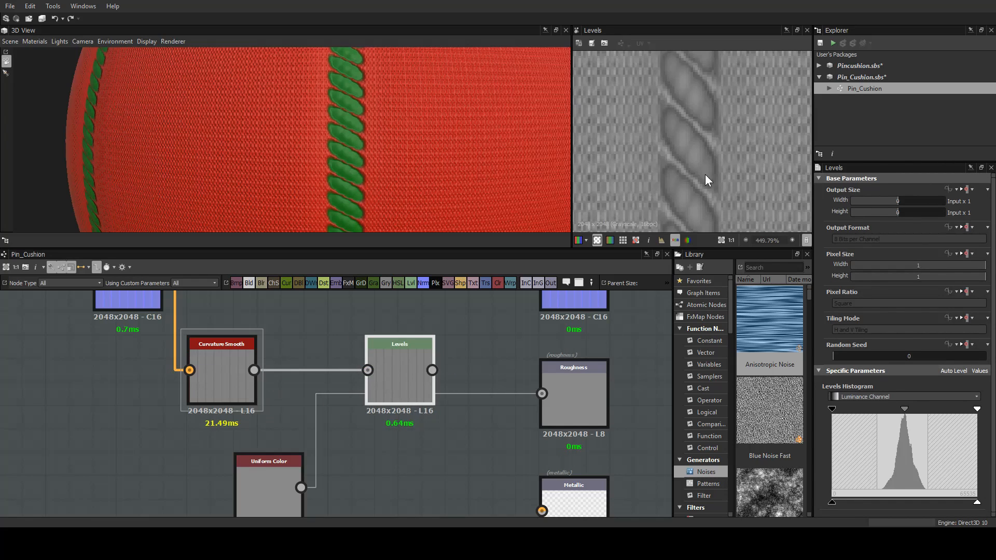
# Invert the curvature Levels by swapping its output tones and connect it to the Roughness output in place of the grey Uniform Color.
pyautogui.scroll(-3, 667, 147)
pyautogui.moveTo(668, 149); pyautogui.dragTo(688, 150, button='middle')
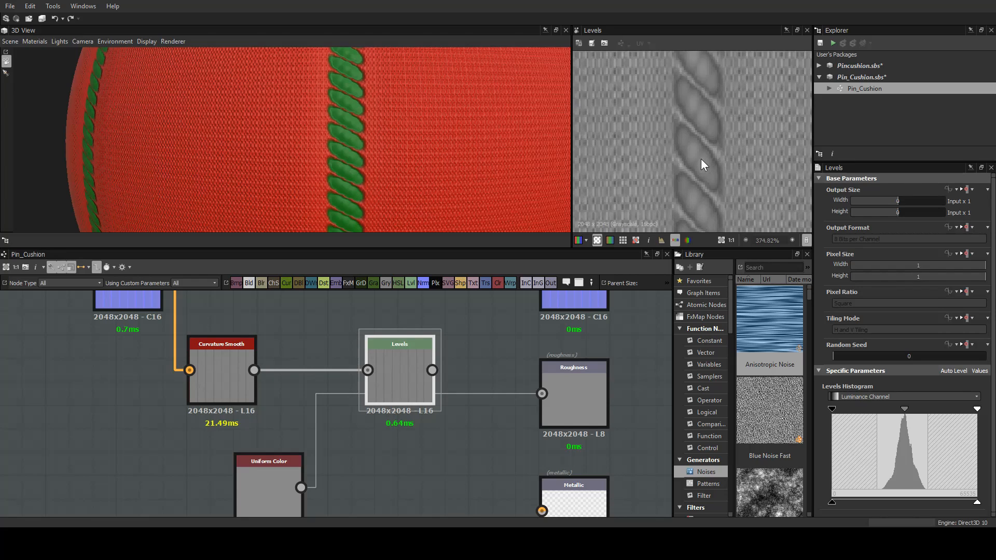
pyautogui.scroll(5, 706, 152)
pyautogui.moveTo(705, 152); pyautogui.dragTo(726, 126, button='middle')
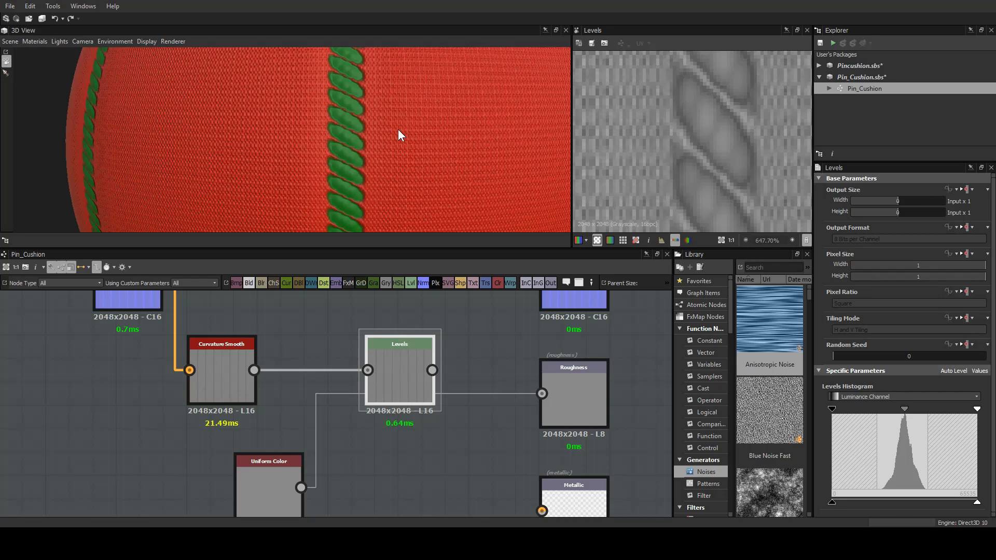
pyautogui.scroll(5, 397, 131)
pyautogui.moveTo(443, 138); pyautogui.dragTo(435, 134)
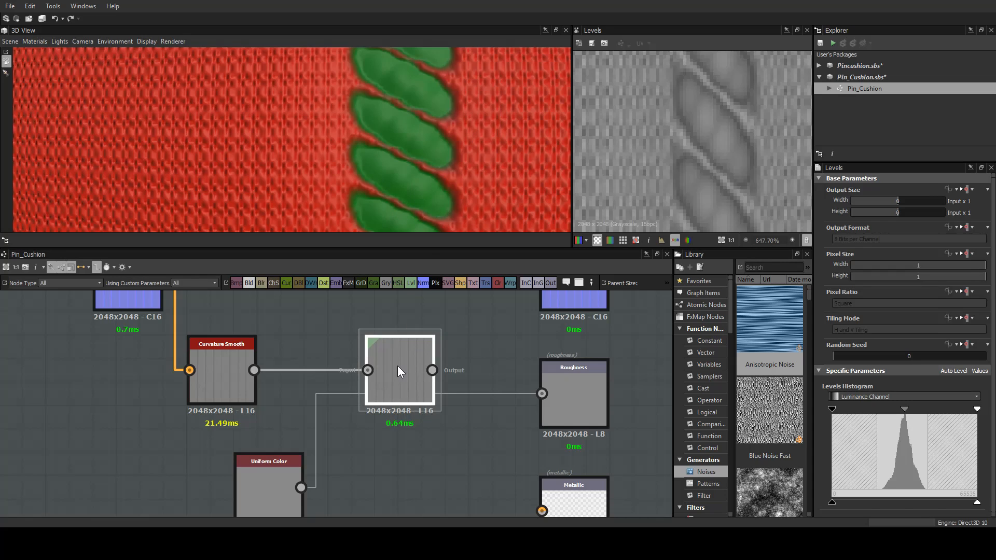
pyautogui.moveTo(833, 409); pyautogui.dragTo(978, 409)
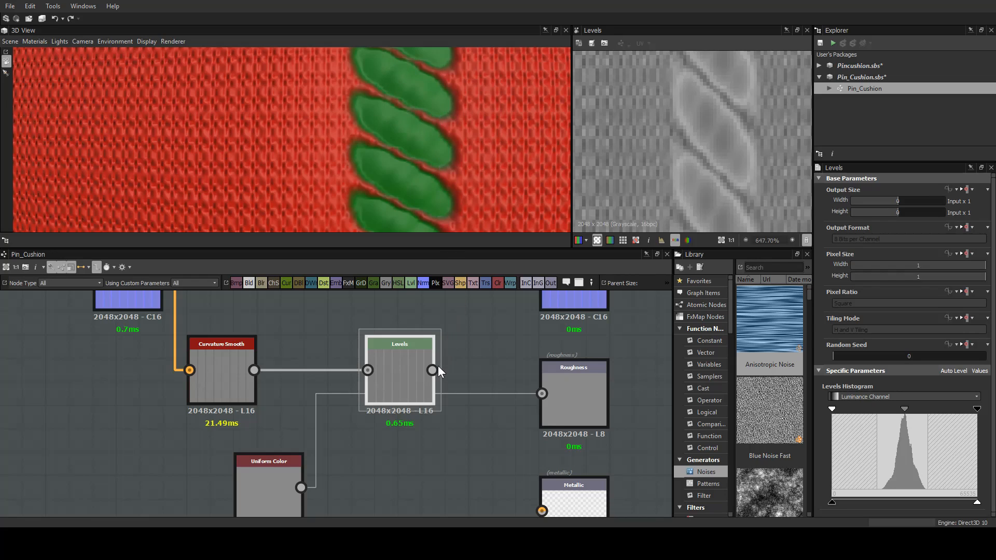
pyautogui.moveTo(436, 370); pyautogui.dragTo(542, 394)
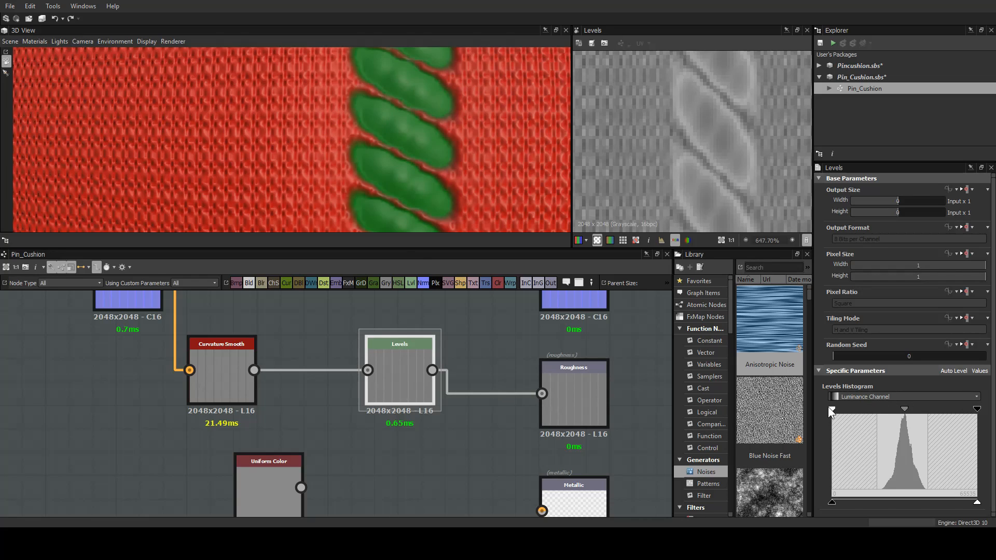
# Increase the contrast of the inverted curvature Levels by pulling its lower and upper input tone limits inward around the histogram peak.
pyautogui.moveTo(829, 406); pyautogui.dragTo(864, 410)
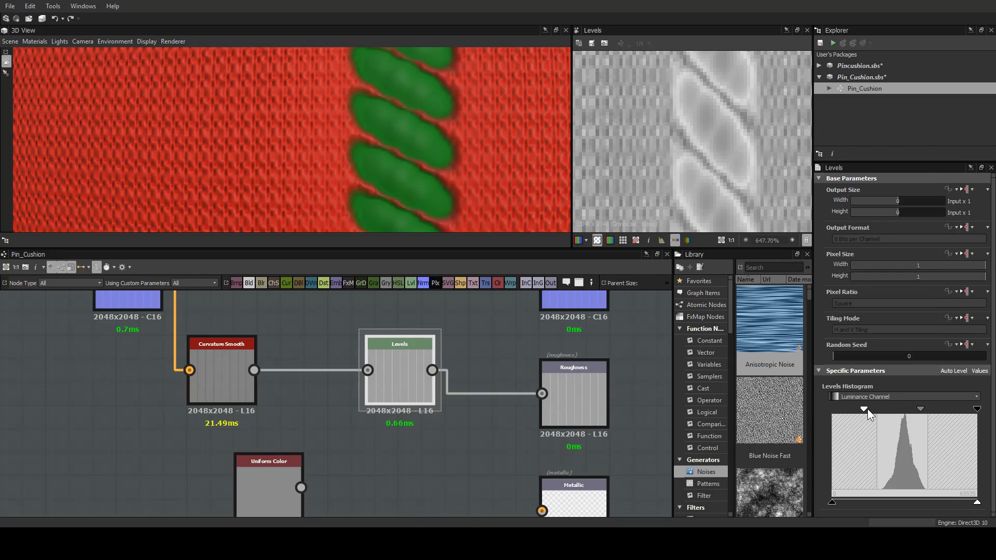
pyautogui.moveTo(974, 409); pyautogui.dragTo(932, 407)
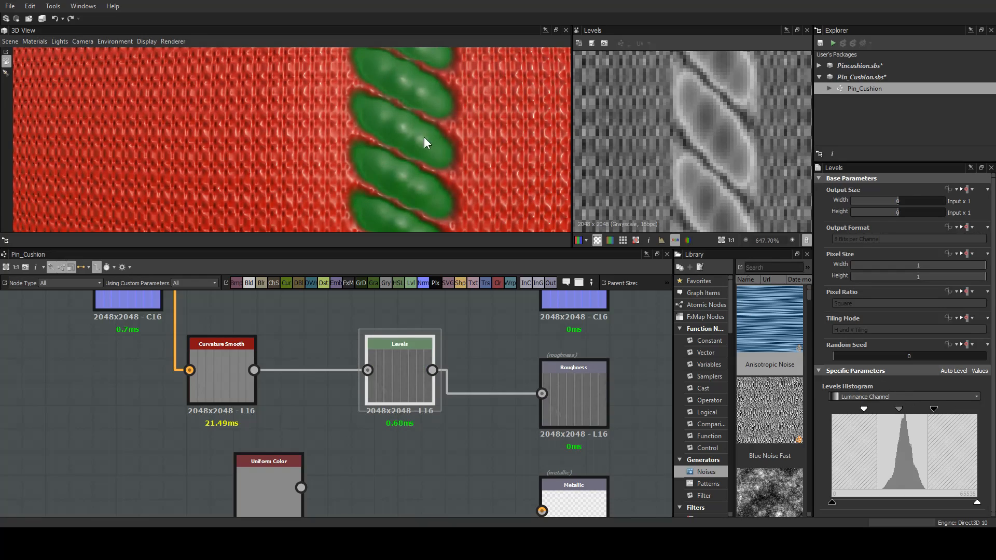
pyautogui.scroll(-10, 413, 133)
pyautogui.moveTo(413, 133); pyautogui.dragTo(358, 148)
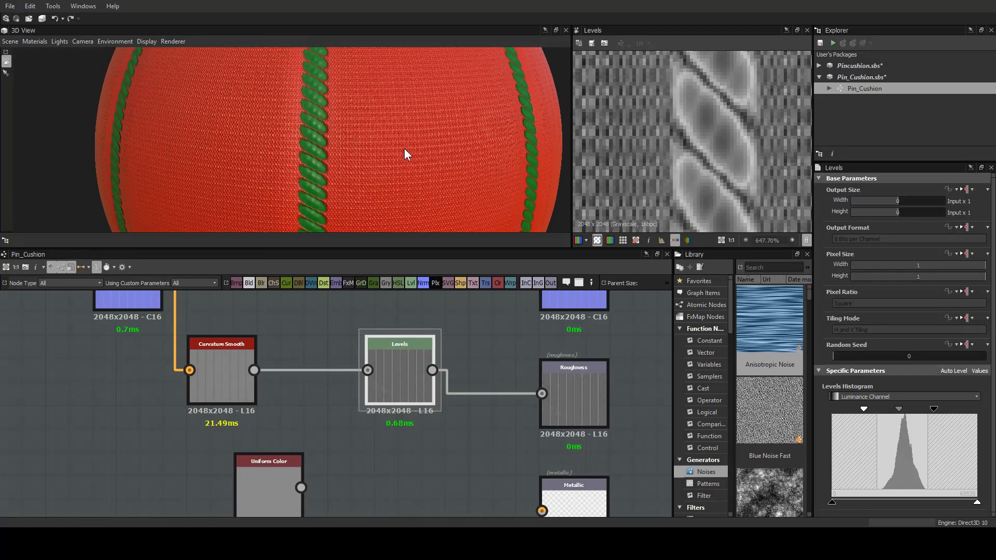
pyautogui.scroll(5, 404, 148)
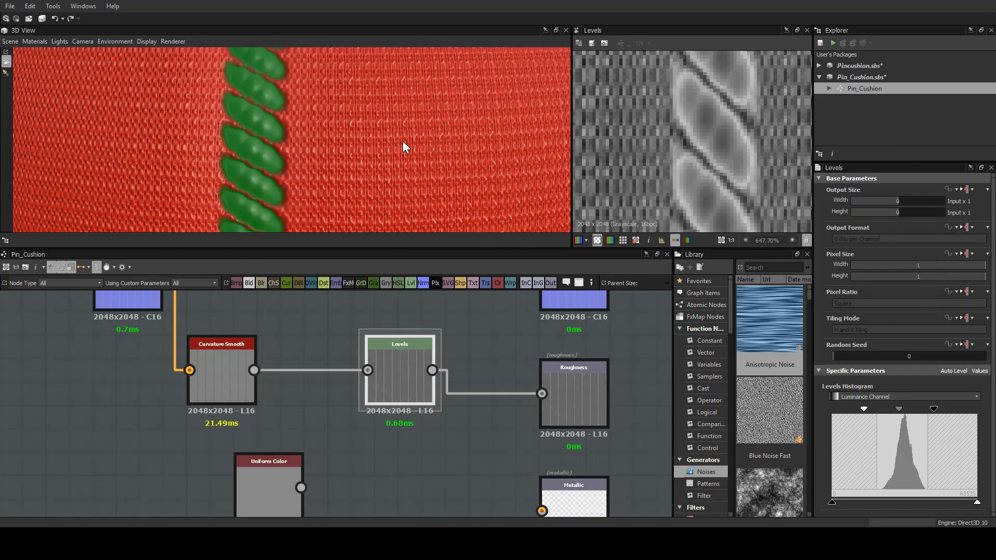
pyautogui.moveTo(864, 409); pyautogui.dragTo(873, 406)
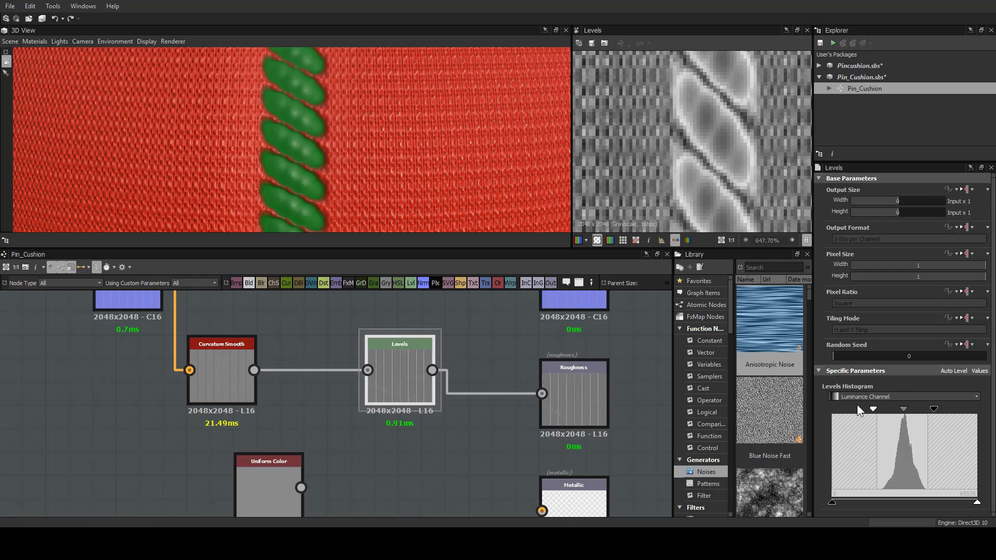
# Examine the roughness response on the fabric and threads across the sphere, and view the Levels map over a wider area.
pyautogui.scroll(-2, 378, 166)
pyautogui.scroll(-5, 378, 161)
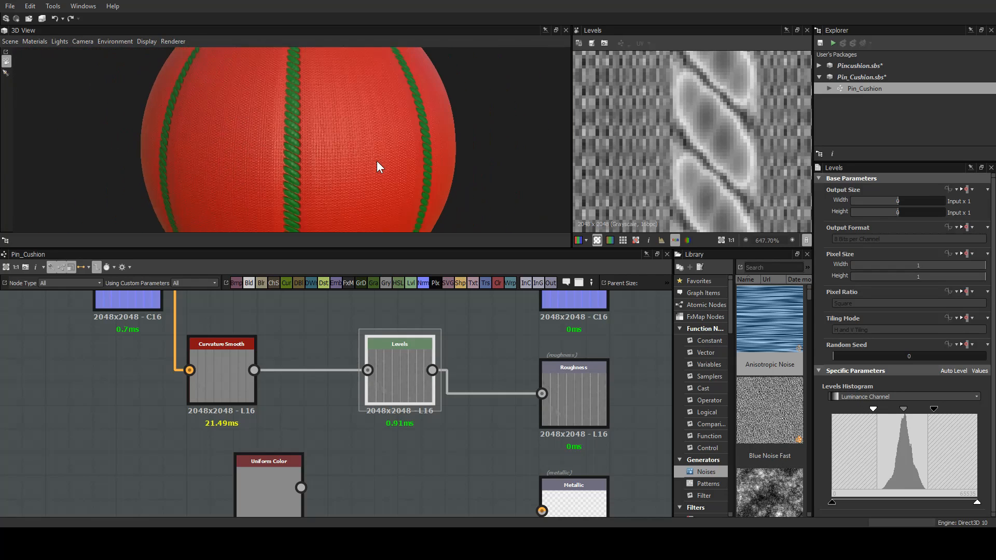
pyautogui.moveTo(418, 142); pyautogui.dragTo(295, 154)
pyautogui.scroll(5, 268, 141)
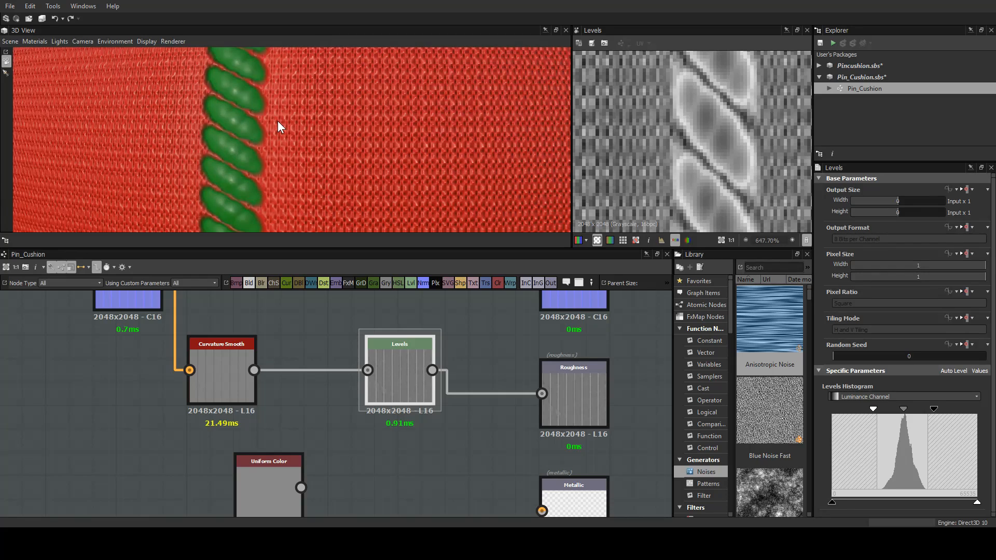
pyautogui.scroll(-4, 278, 126)
pyautogui.scroll(-2, 300, 147)
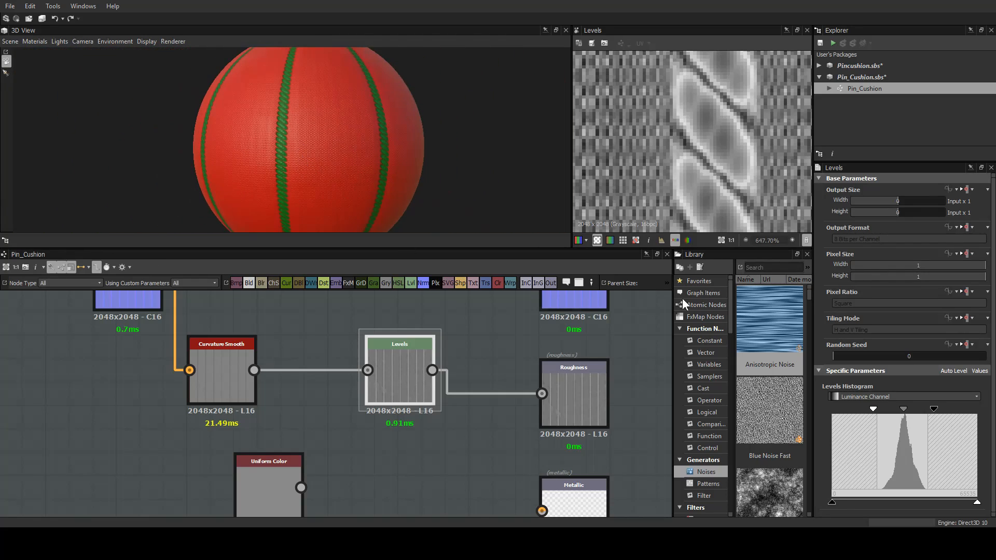
pyautogui.scroll(-10, 709, 180)
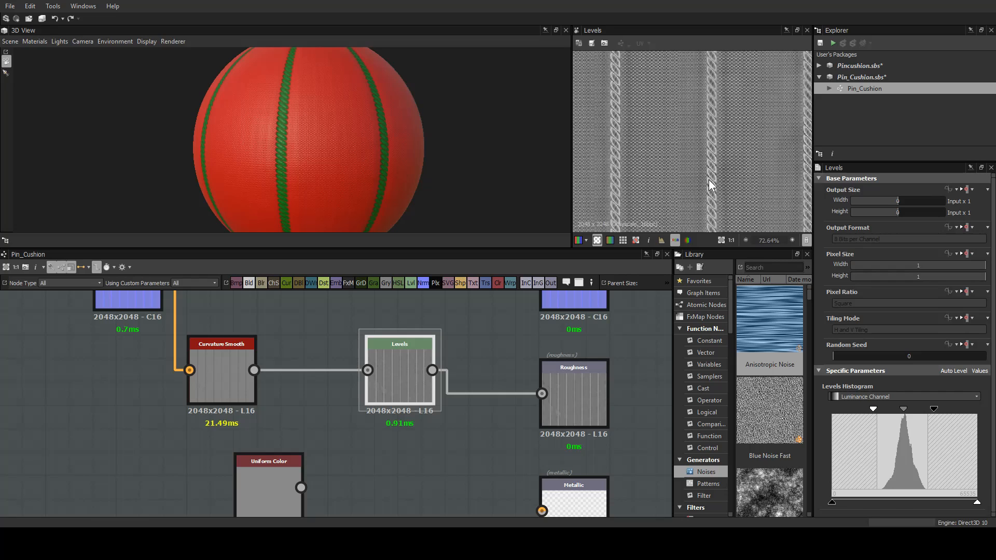
pyautogui.scroll(-2, 332, 439)
# Delete the leftover grey Uniform Color node below Curvature Smooth and check the sphere from a distance.
pyautogui.click(310, 439)
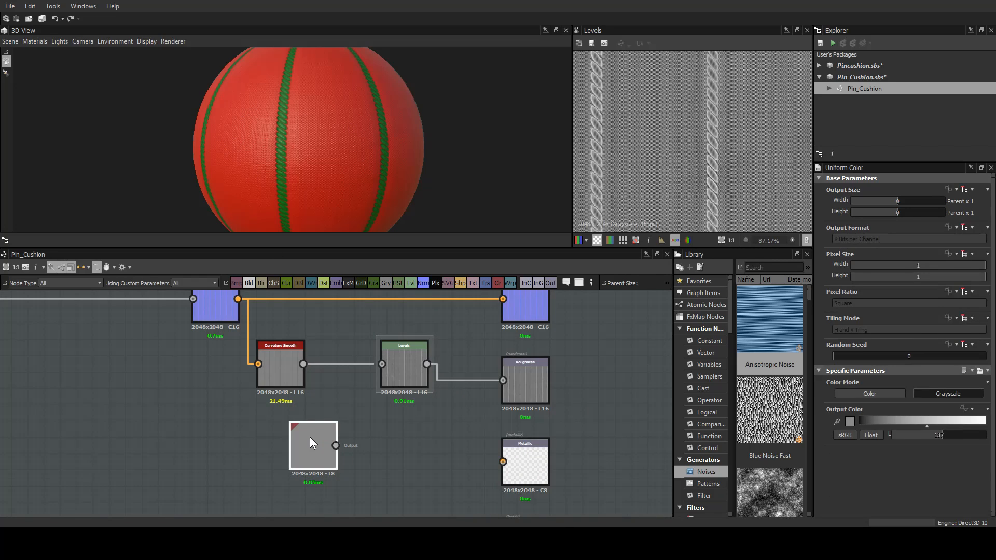
pyautogui.press('Delete')
pyautogui.scroll(3, 395, 423)
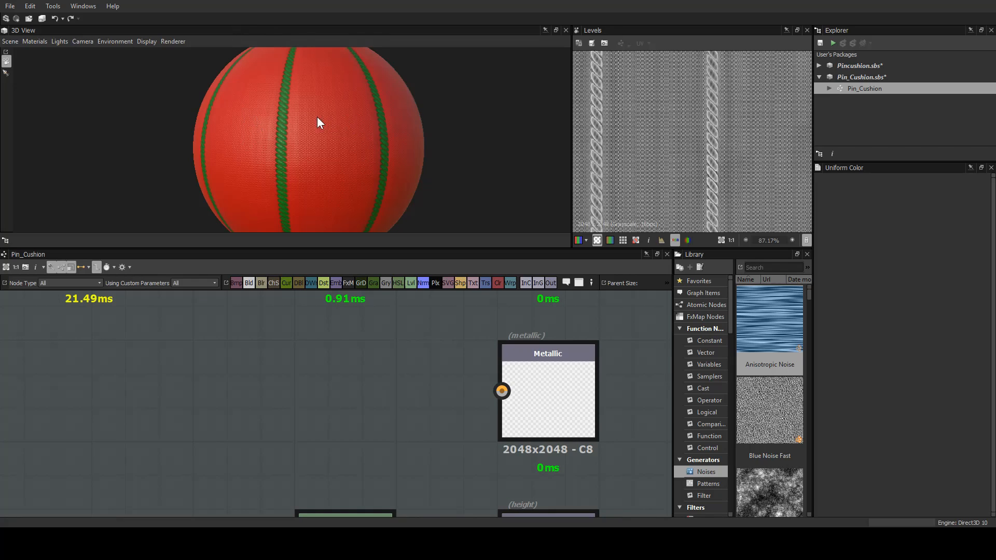
pyautogui.scroll(-2, 318, 117)
pyautogui.moveTo(204, 127); pyautogui.dragTo(344, 114)
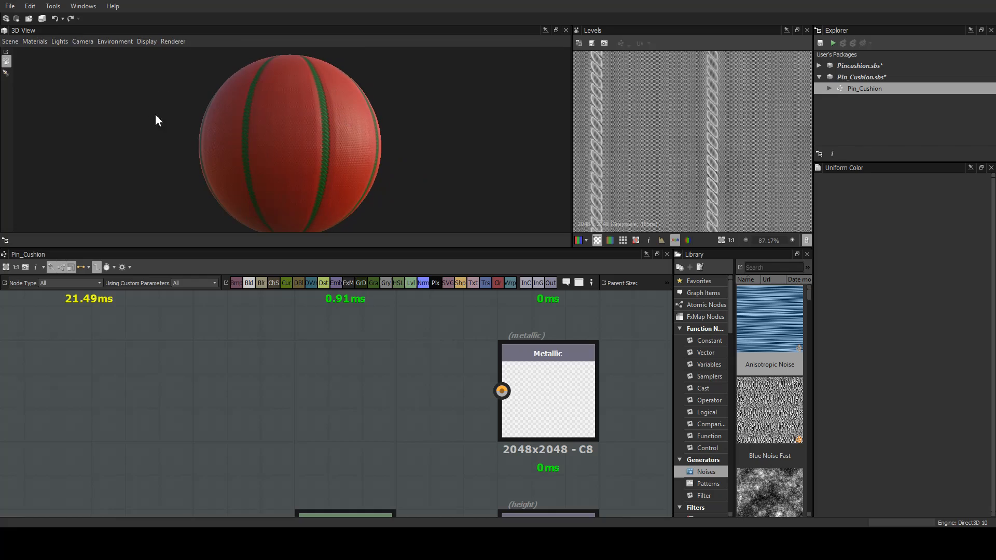
pyautogui.moveTo(155, 119); pyautogui.dragTo(297, 179)
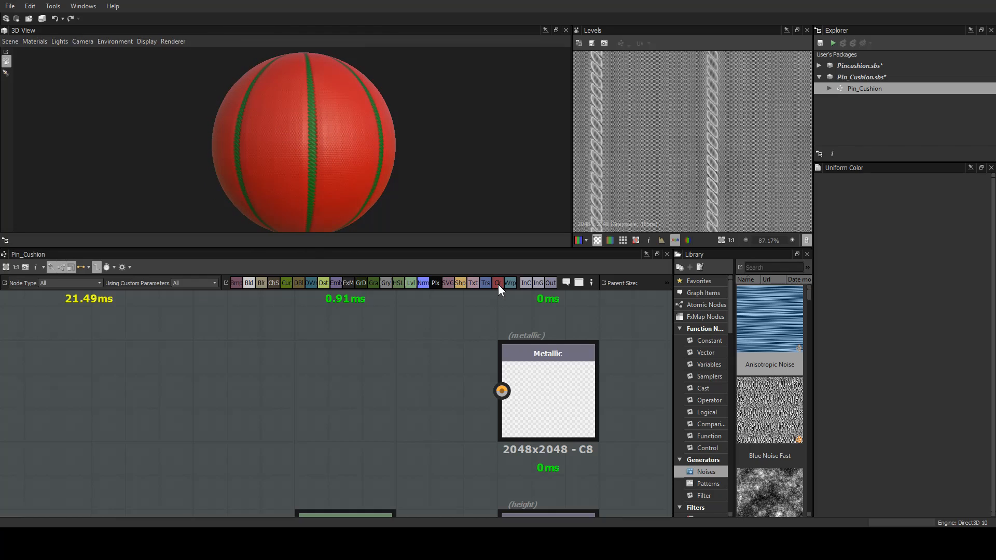
# Feed the Metallic output with a new black Uniform Color node and set its color mode to Grayscale.
pyautogui.moveTo(498, 285); pyautogui.dragTo(569, 402)
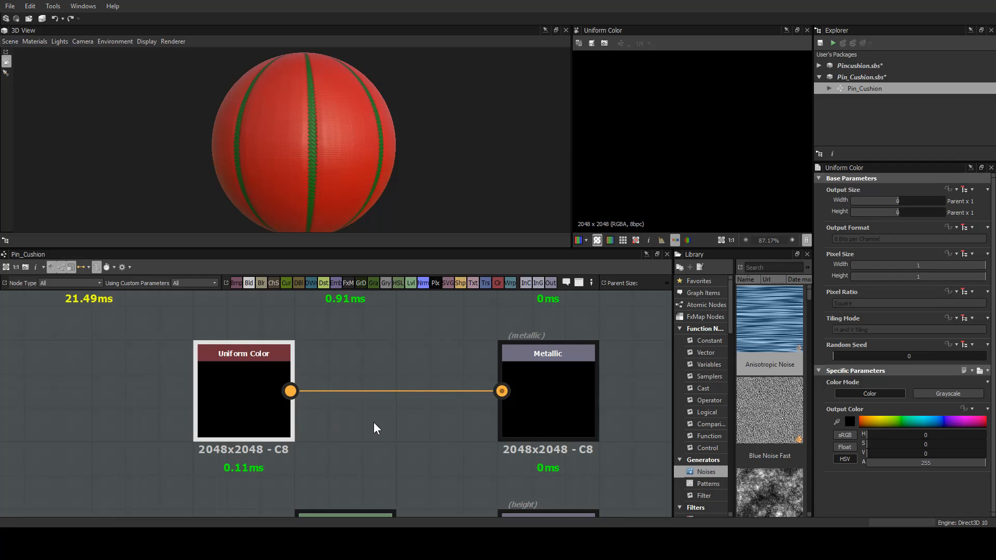
pyautogui.click(945, 397)
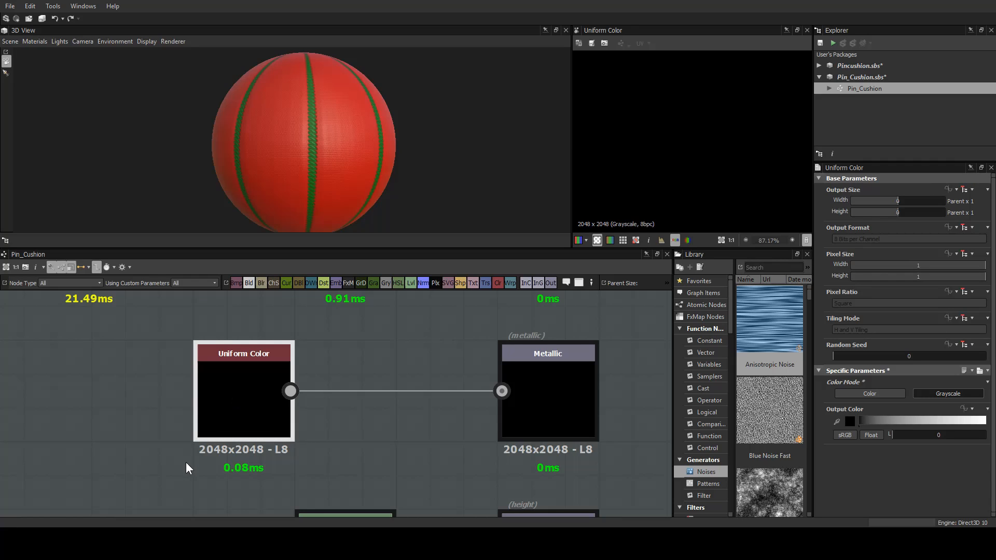
pyautogui.scroll(2, 195, 463)
pyautogui.moveTo(207, 453); pyautogui.dragTo(201, 466, button='middle')
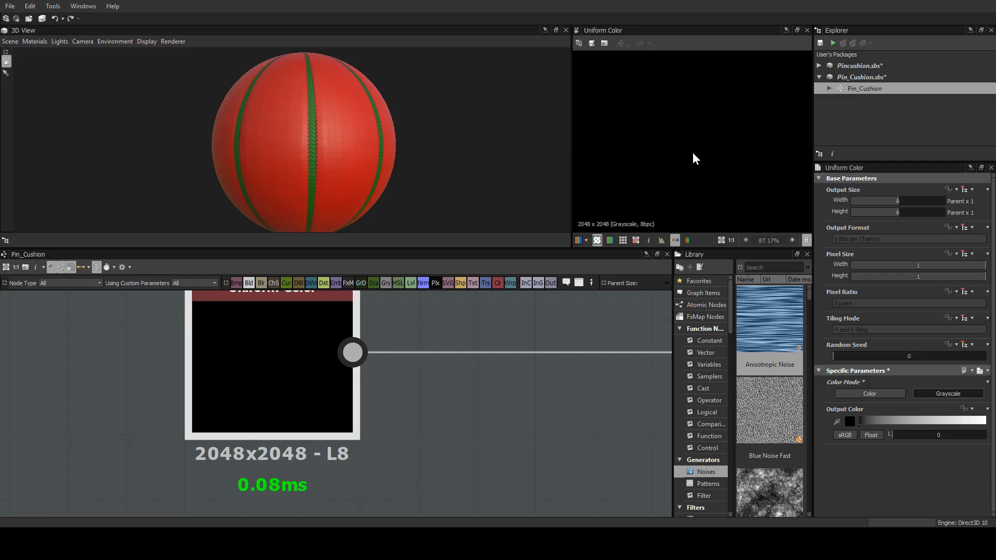
# Make the metallic Uniform Color's output size absolute and set it to 16 x 16 px.
pyautogui.scroll(-5, 697, 140)
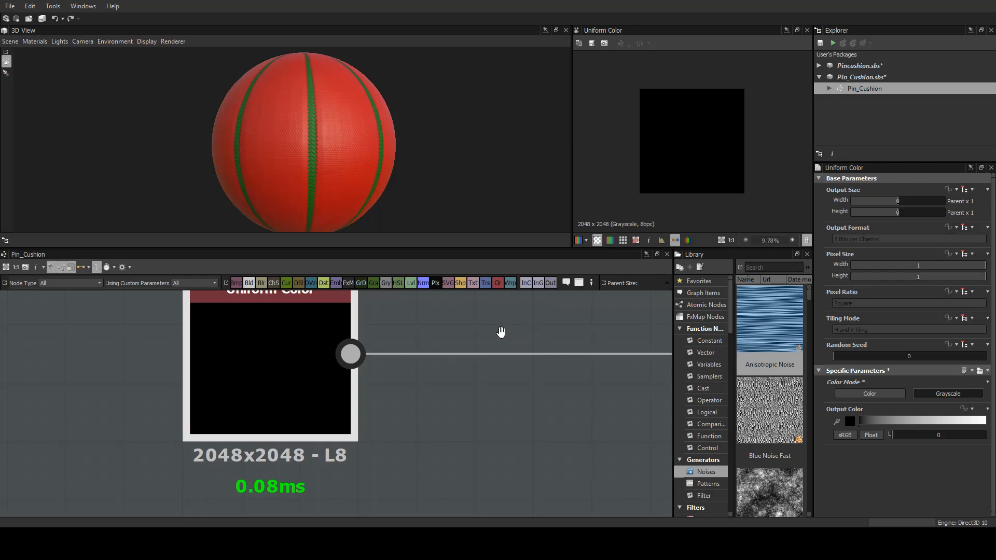
pyautogui.moveTo(500, 331); pyautogui.dragTo(457, 353, button='middle')
pyautogui.scroll(-1, 473, 350)
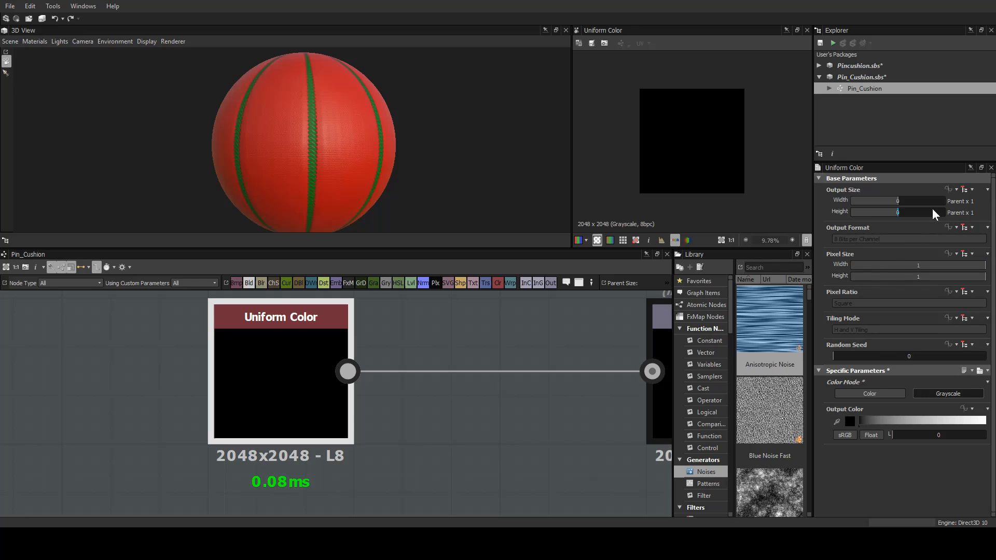
pyautogui.click(973, 190)
pyautogui.click(967, 214)
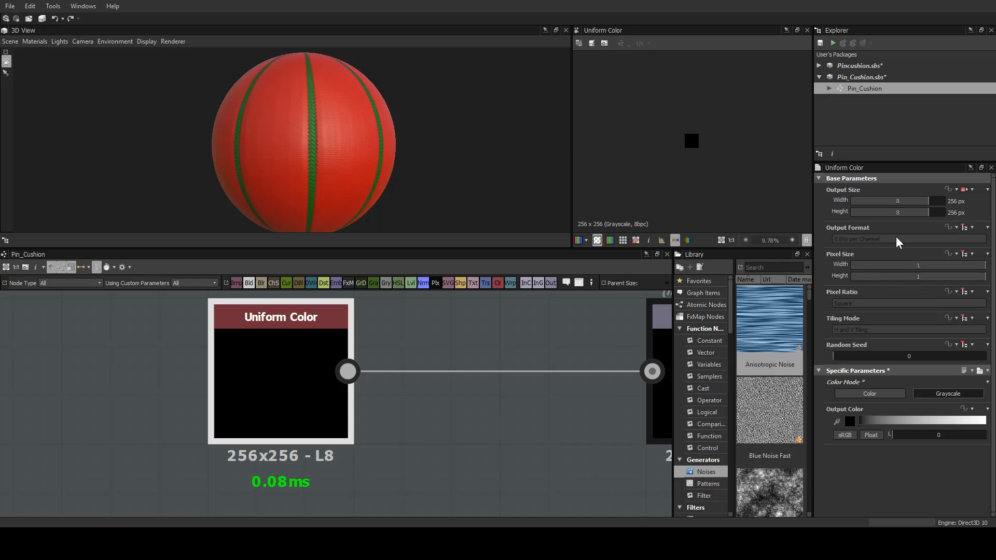
pyautogui.moveTo(929, 198); pyautogui.dragTo(913, 201)
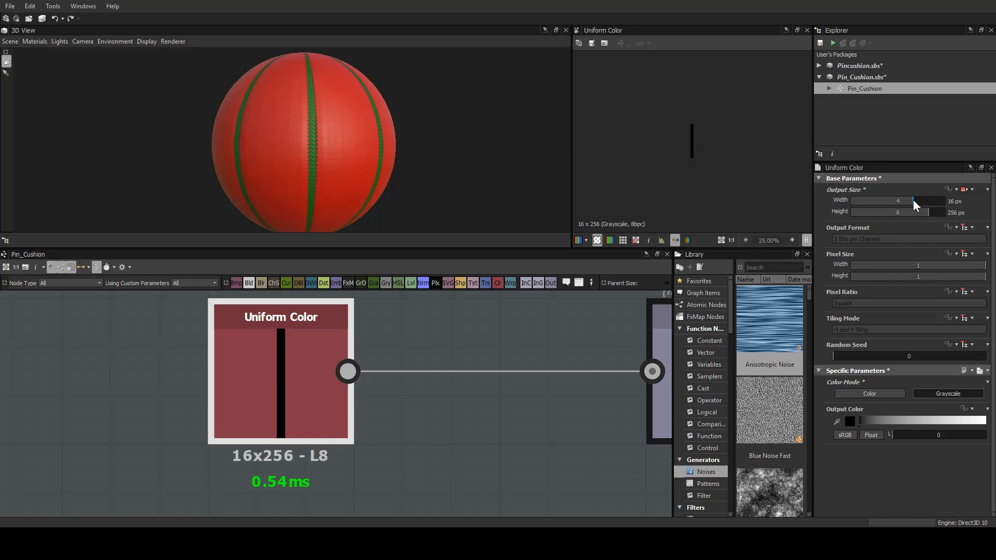
pyautogui.click(915, 213)
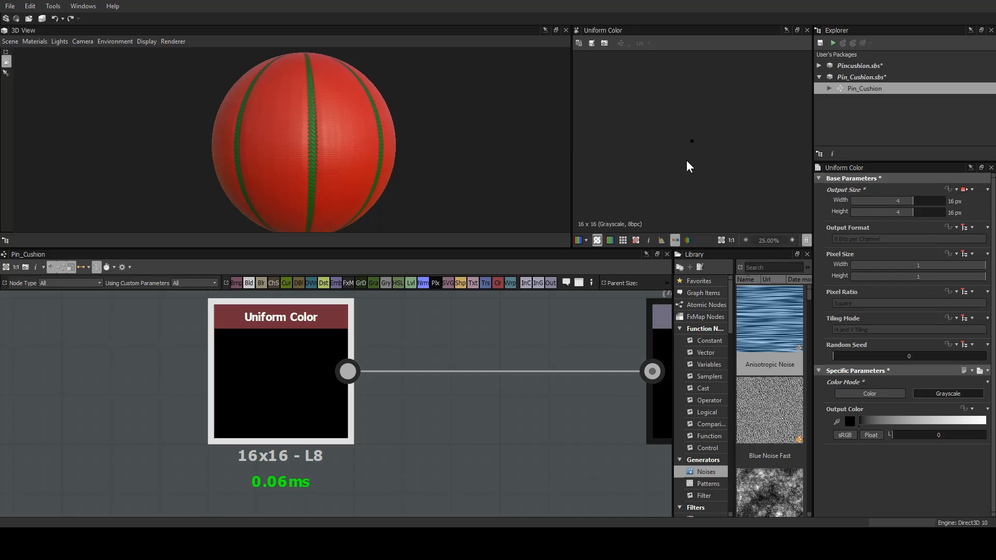
pyautogui.scroll(10, 694, 147)
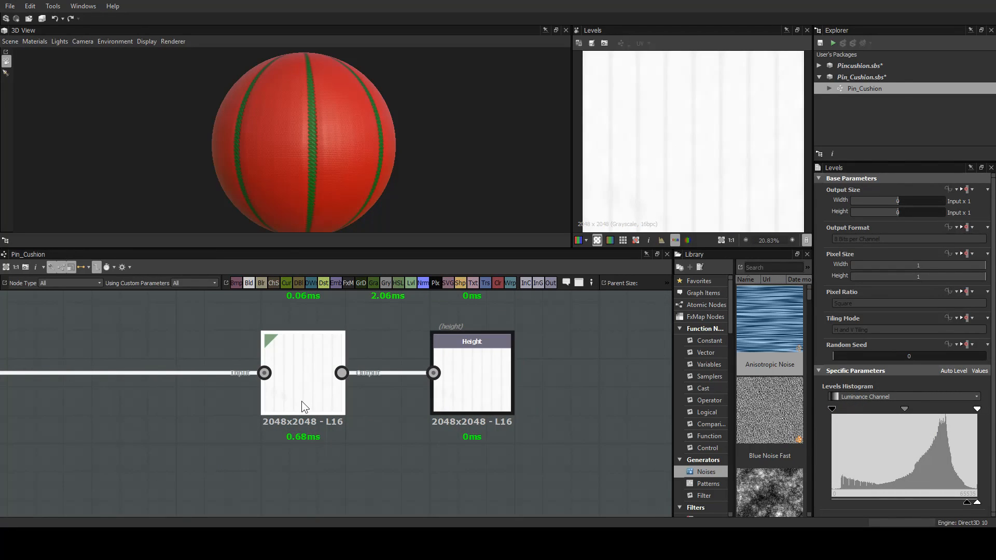
# Examine the Levels node feeding the Height output and how its displacement looks on the sphere.
pyautogui.scroll(-5, 147, 390)
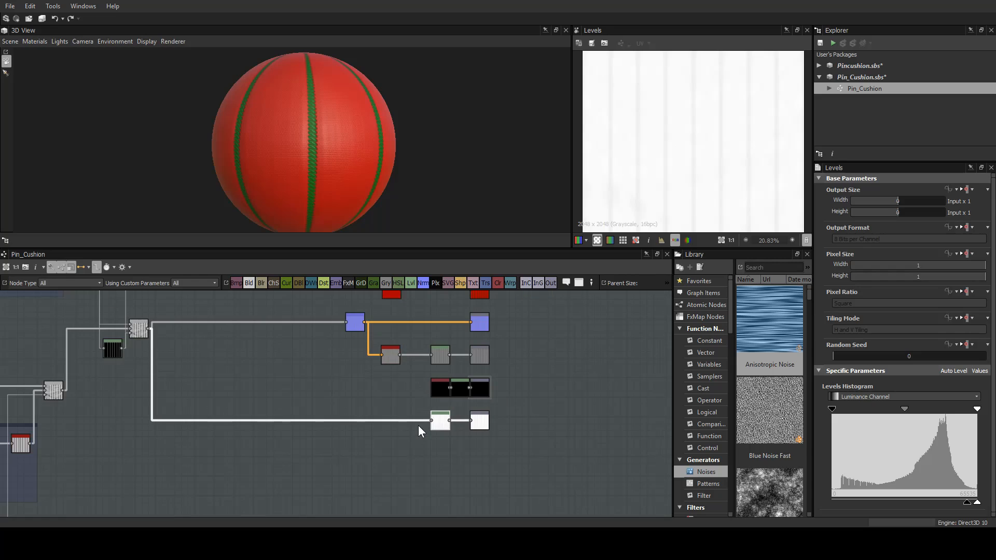
pyautogui.scroll(6, 418, 426)
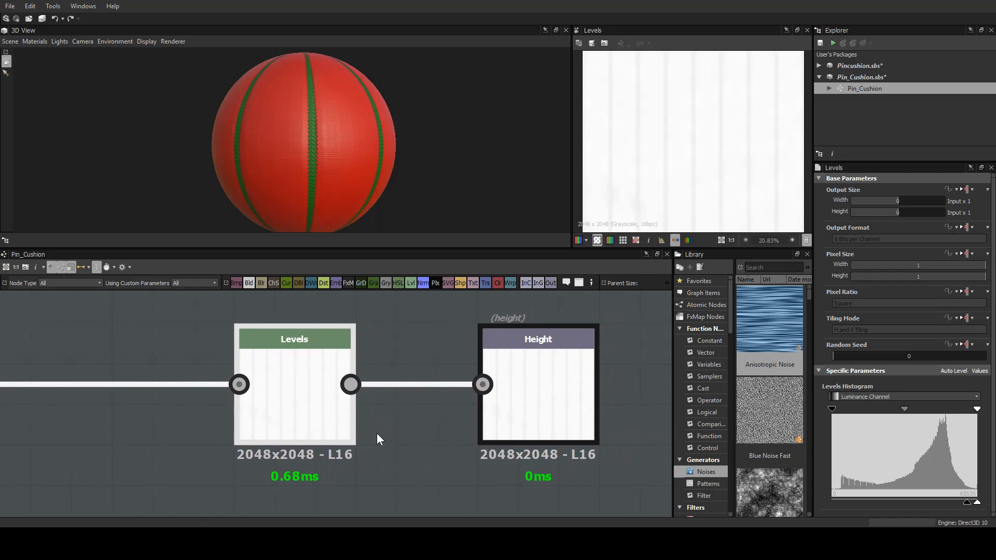
pyautogui.moveTo(254, 163); pyautogui.dragTo(353, 135)
pyautogui.scroll(5, 276, 161)
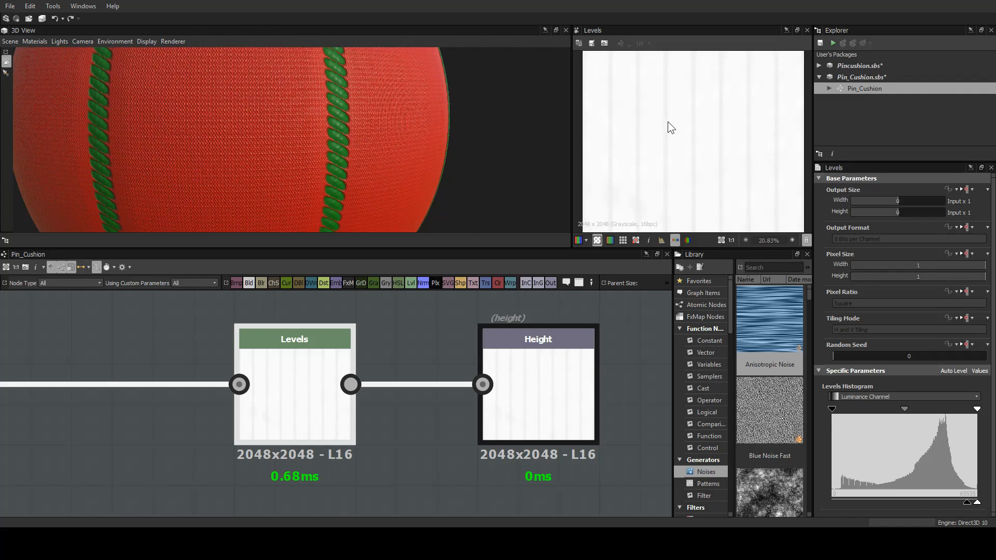
pyautogui.scroll(-3, 296, 110)
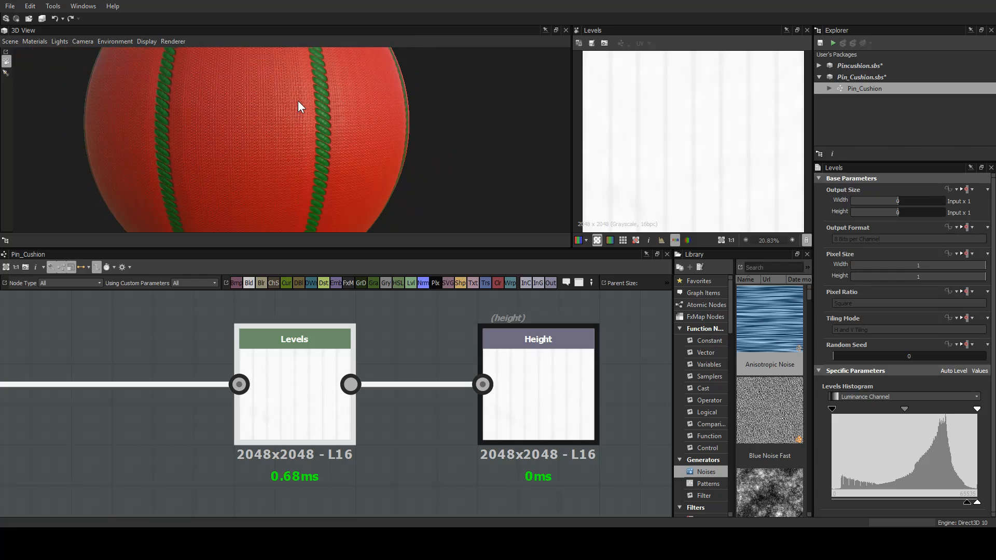
pyautogui.moveTo(300, 104); pyautogui.dragTo(324, 110)
pyautogui.scroll(-2, 328, 106)
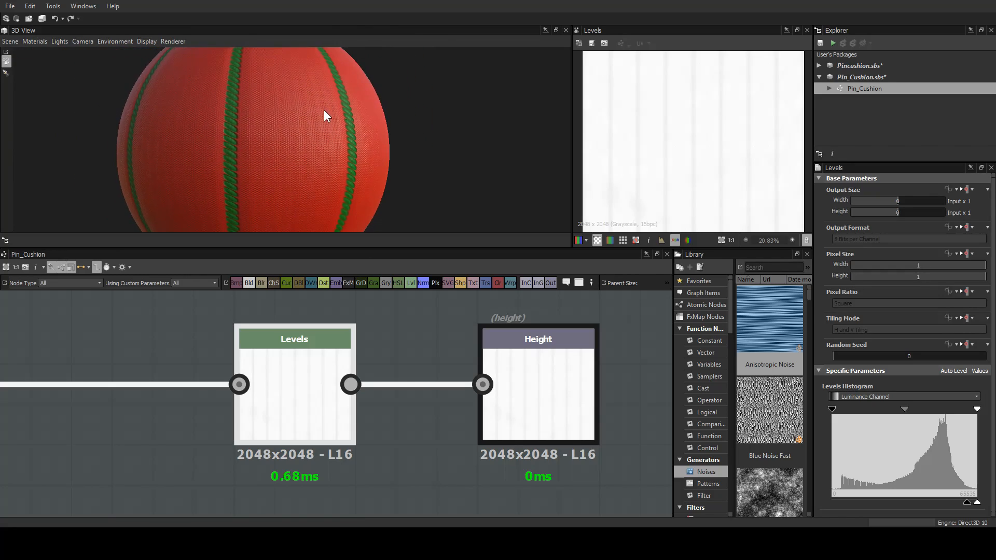
pyautogui.scroll(3, 326, 110)
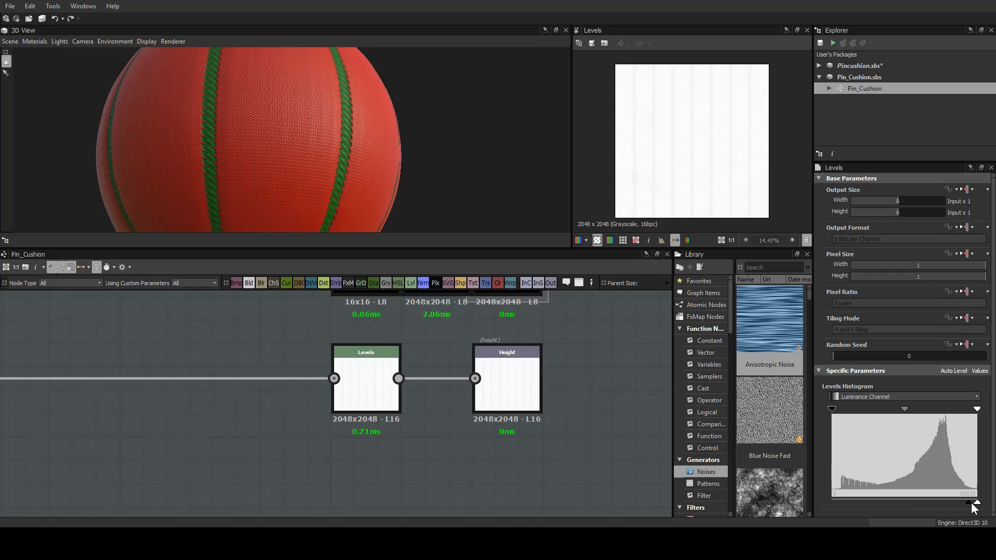
# Try stronger displacement by lowering the output black point of the height Levels, and move it back close to white.
pyautogui.moveTo(972, 504); pyautogui.dragTo(942, 503)
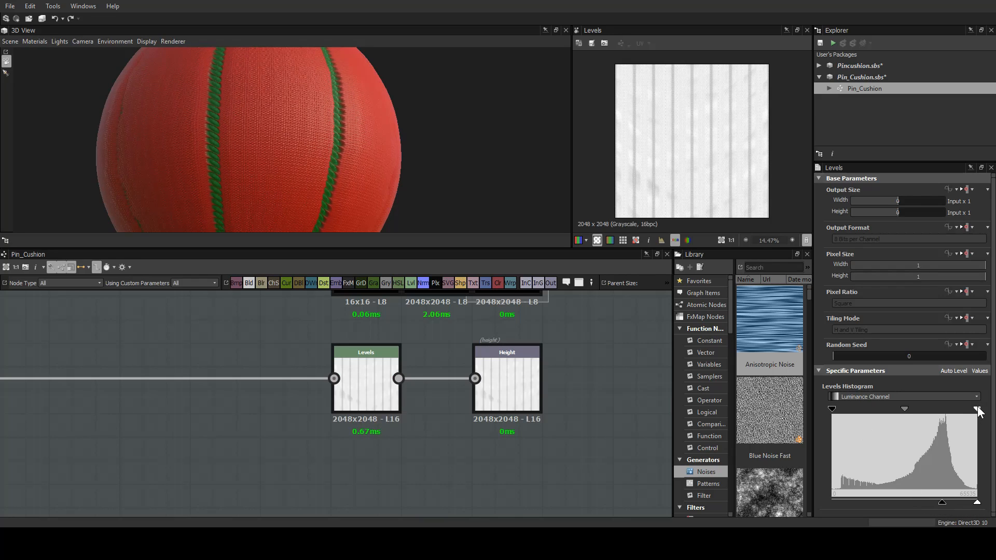
pyautogui.moveTo(978, 409); pyautogui.dragTo(986, 438)
pyautogui.moveTo(942, 502); pyautogui.dragTo(968, 505)
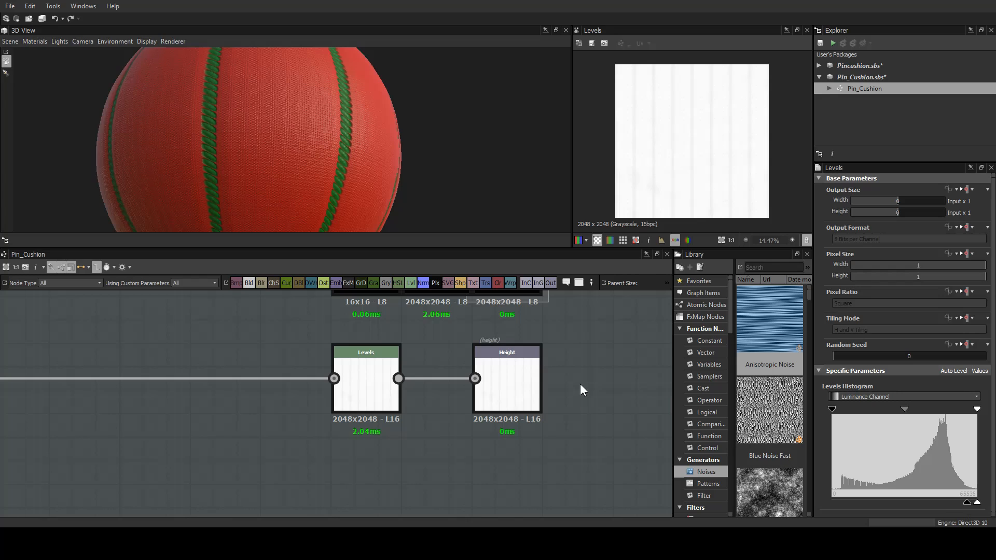
# Save the Pin_Cushion package and inspect the threads and woven fabric on the sphere from close up.
pyautogui.hotkey('ctrl', 's')
pyautogui.moveTo(554, 435); pyautogui.dragTo(511, 323, button='middle')
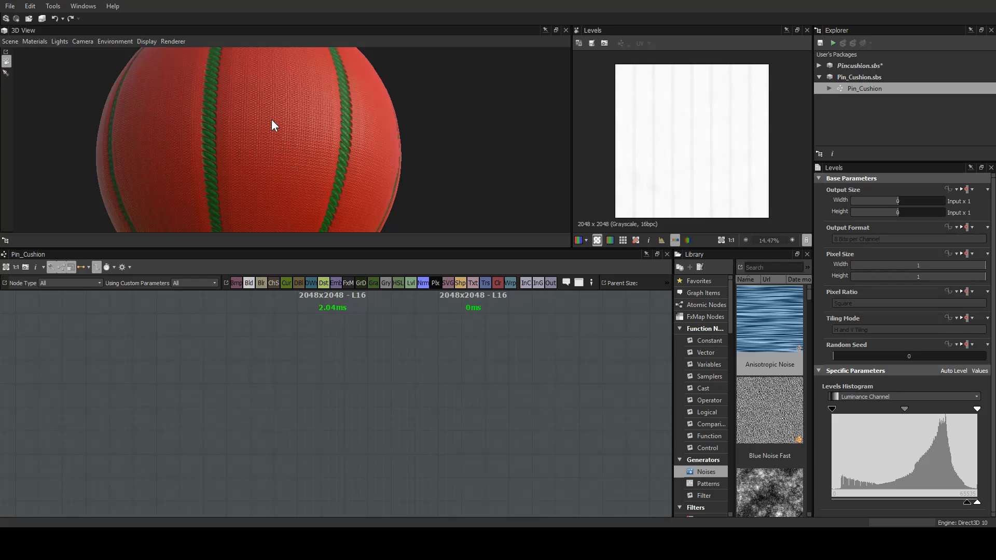
pyautogui.moveTo(272, 120); pyautogui.dragTo(315, 158)
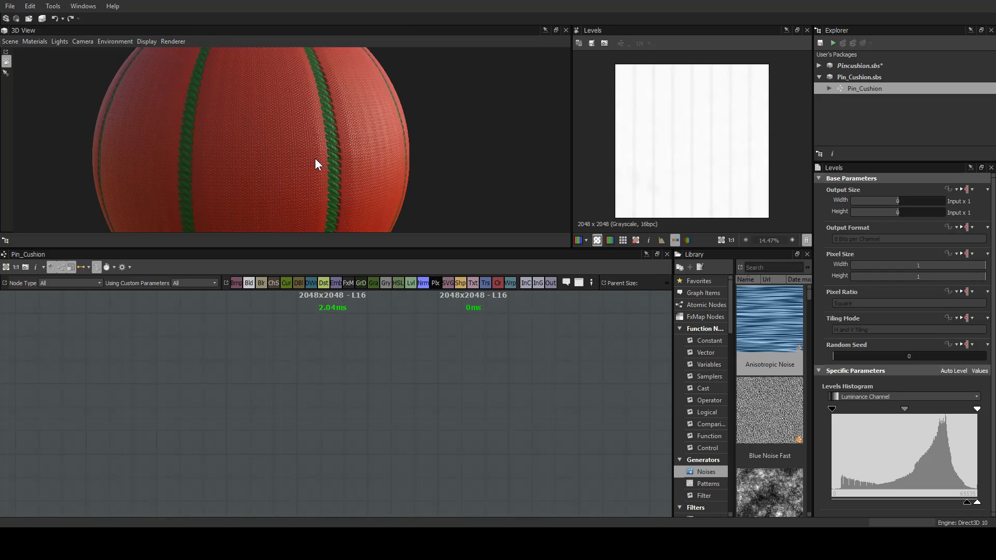
pyautogui.moveTo(316, 157); pyautogui.dragTo(387, 98, button='right')
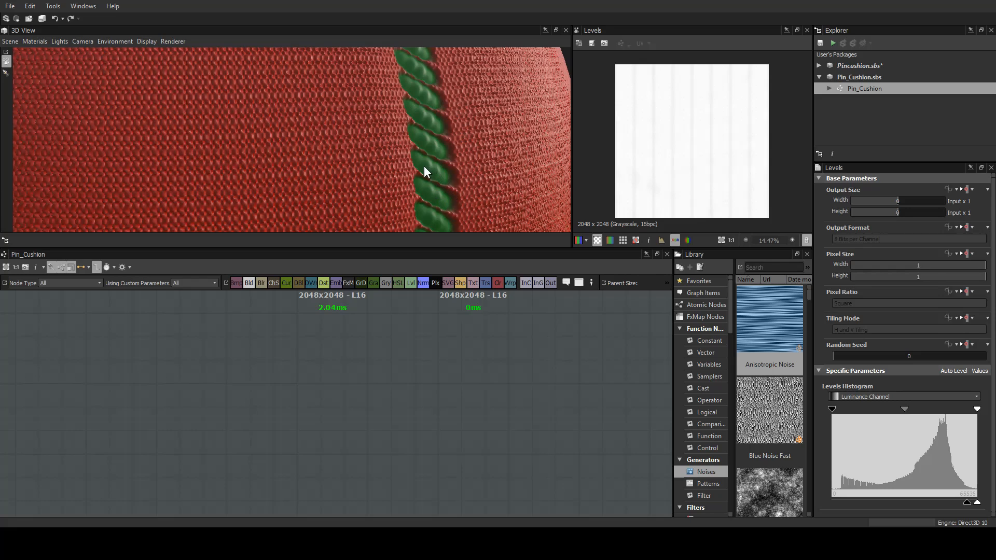
pyautogui.moveTo(425, 167); pyautogui.dragTo(413, 166)
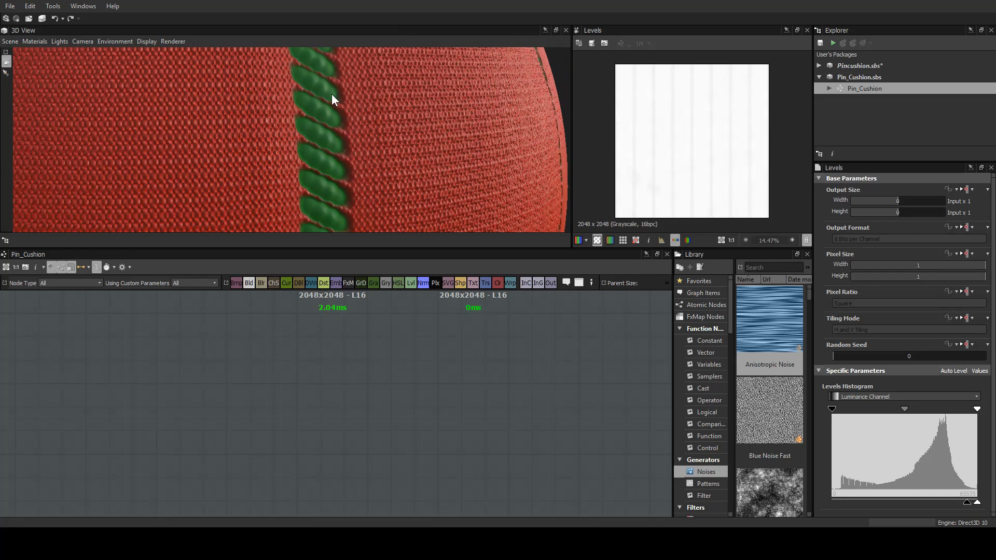
pyautogui.moveTo(331, 95); pyautogui.dragTo(356, 213, button='right')
pyautogui.moveTo(525, 376); pyautogui.dragTo(434, 401, button='middle')
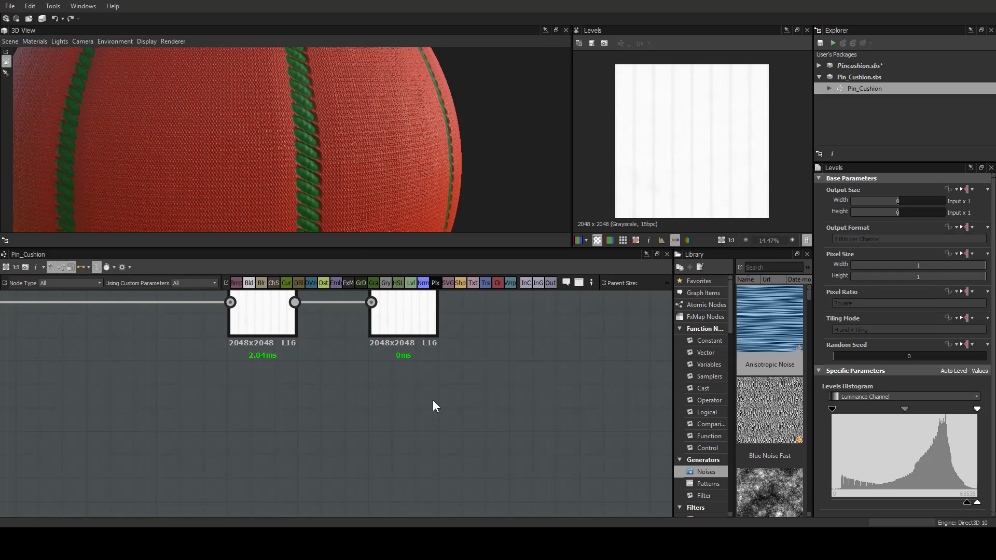
# Add an Output node below the Height output and set its usage to ambientOcclusion.
pyautogui.press('o')
pyautogui.moveTo(428, 390); pyautogui.dragTo(399, 409)
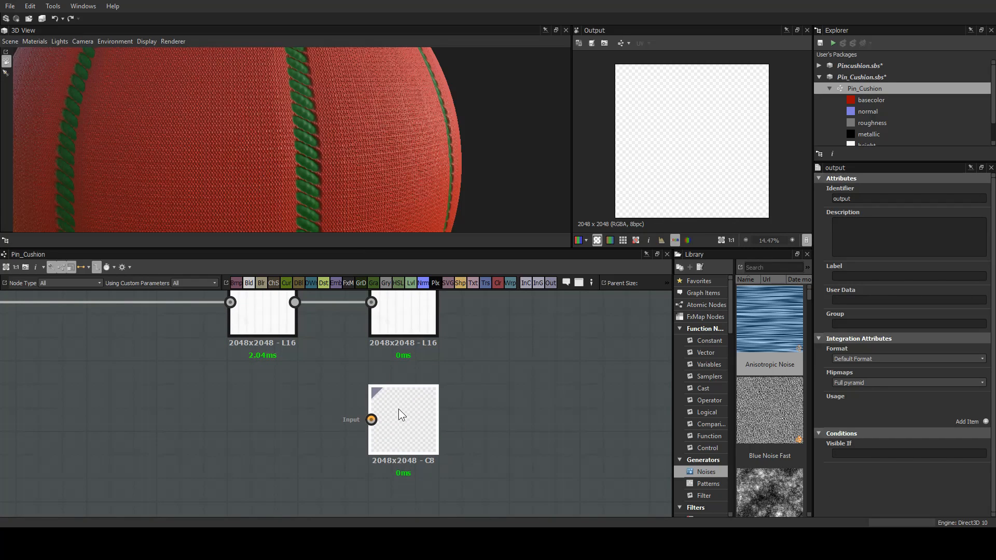
pyautogui.click(986, 422)
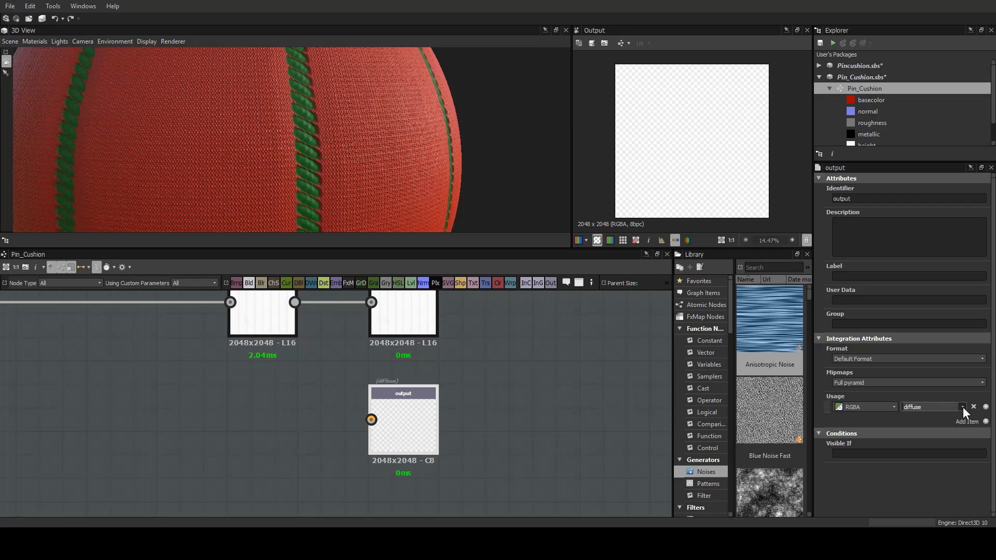
pyautogui.click(949, 453)
# Give the new output the identifier ambientOcclusion, the label Ambient Occlusion and the group Material.
pyautogui.doubleClick(862, 202)
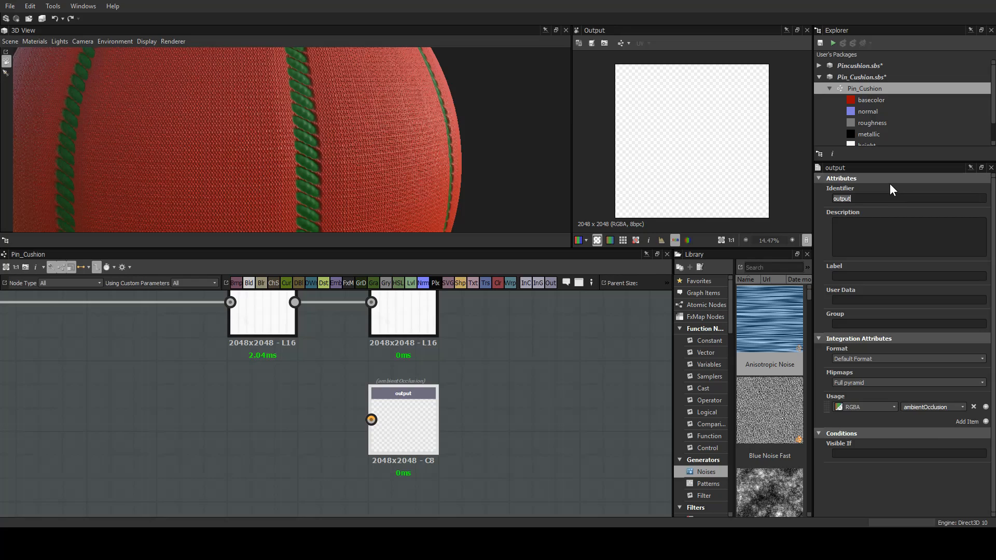
pyautogui.write('ambien')
pyautogui.click(876, 276)
pyautogui.write('A,m')
pyautogui.write('mbient Occlu')
pyautogui.write('sion')
pyautogui.press('Tab')
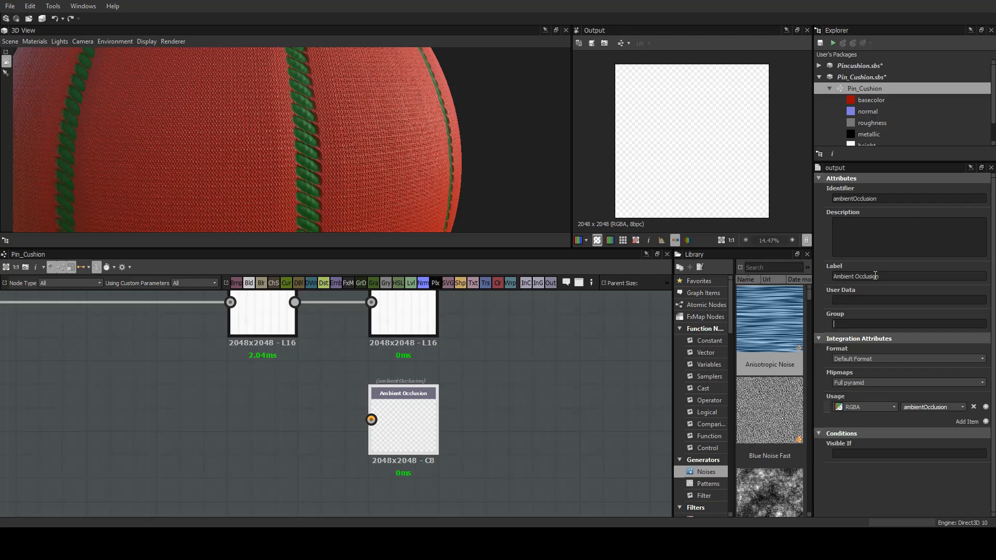
pyautogui.write('Material')
pyautogui.click(830, 88)
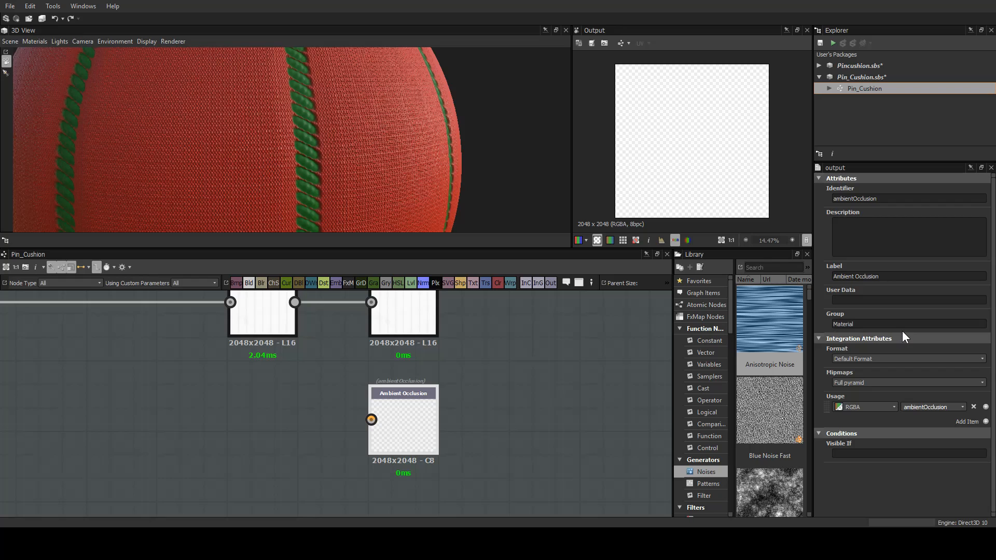
# Add an Ambient Occlusion (HBAO) node and place it in front of the Ambient Occlusion output.
pyautogui.moveTo(467, 388); pyautogui.dragTo(570, 390, button='middle')
pyautogui.scroll(-2, 568, 391)
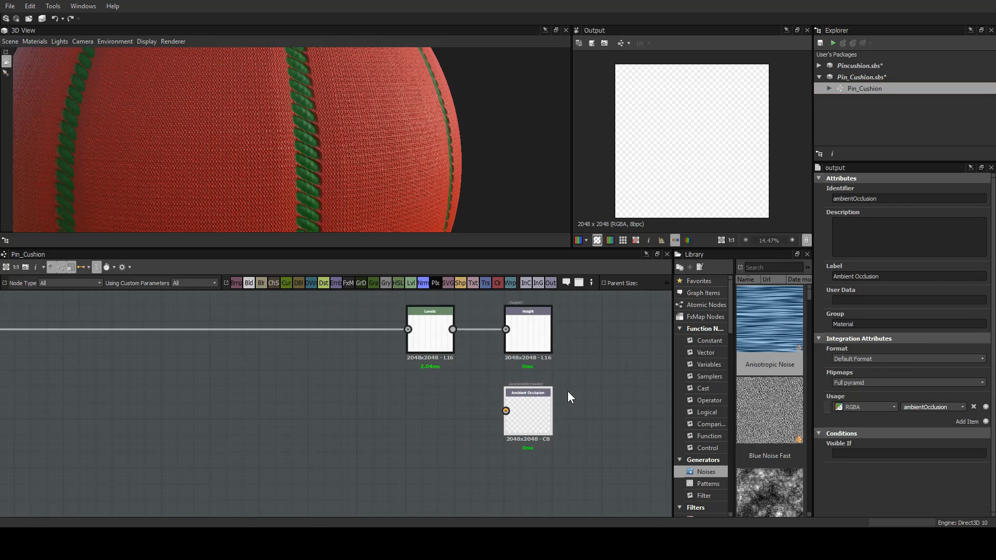
pyautogui.scroll(-5, 300, 372)
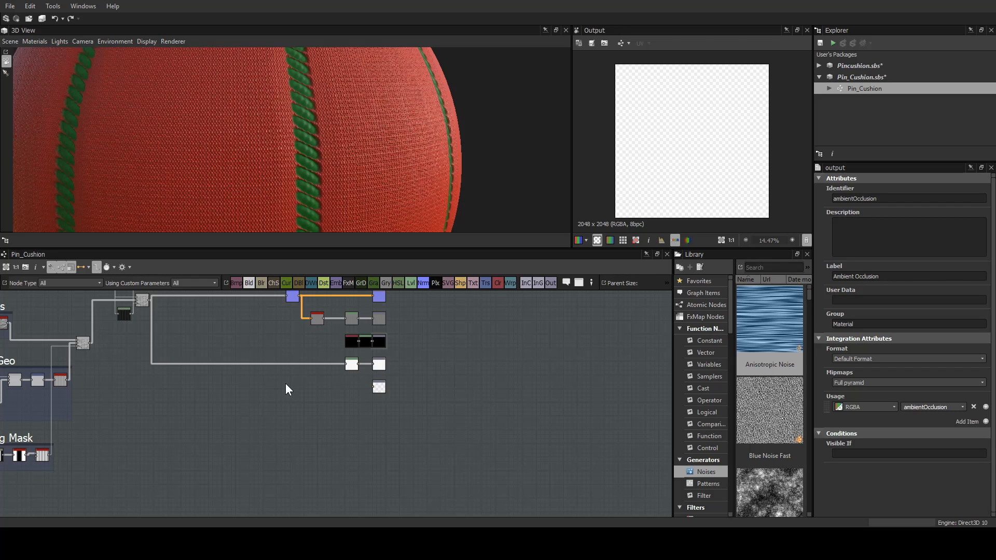
pyautogui.press('Return')
pyautogui.scroll(1, 286, 384)
pyautogui.doubleClick(285, 384)
pyautogui.moveTo(285, 384); pyautogui.dragTo(350, 384)
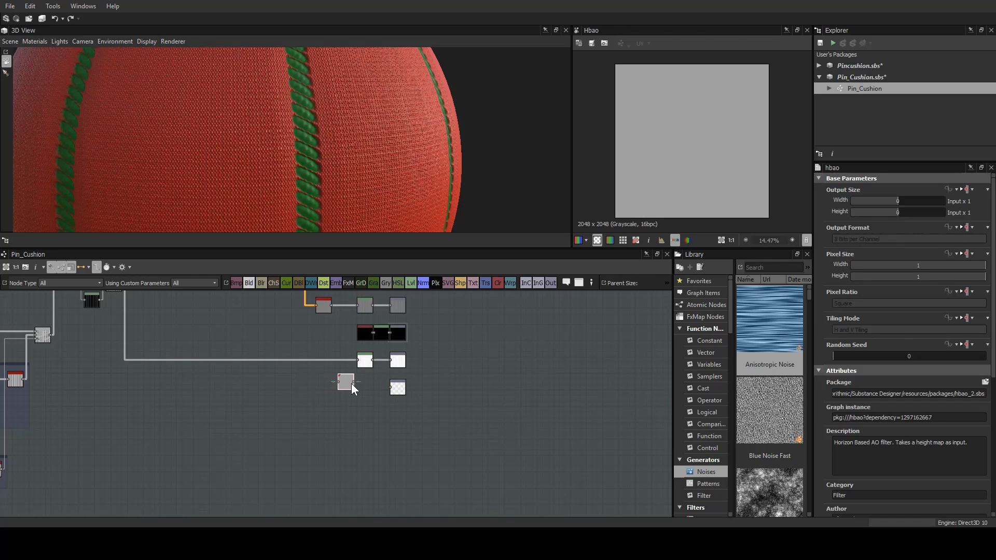
# Connect the final Blend that combines threads and fabric to the HBAO node's Height input.
pyautogui.moveTo(235, 342); pyautogui.dragTo(231, 363, button='middle')
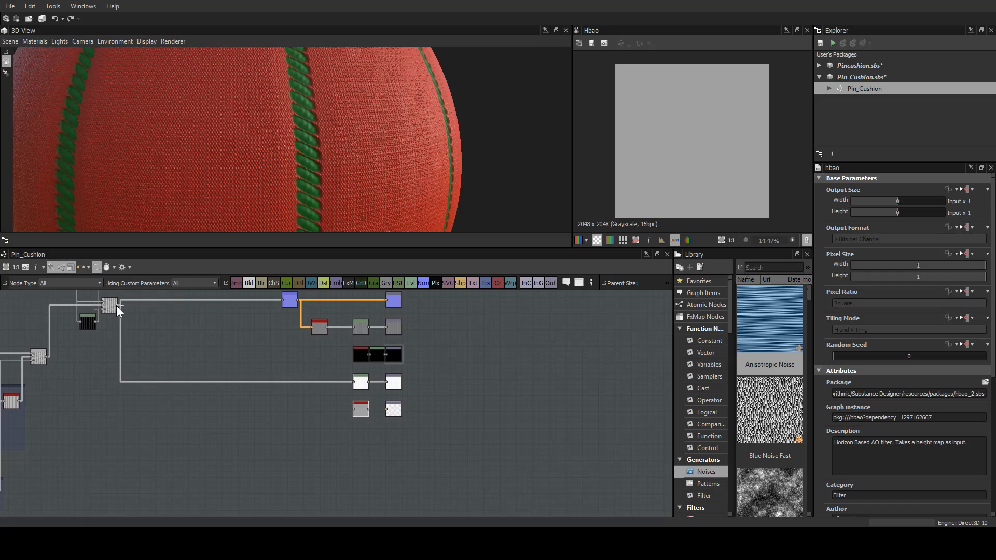
pyautogui.click(105, 304)
pyautogui.doubleClick(104, 304)
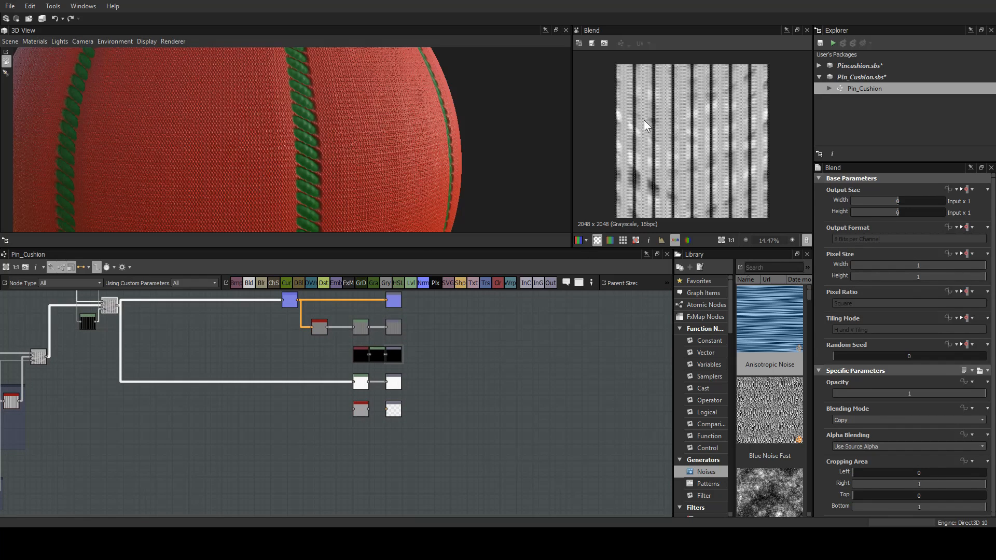
pyautogui.moveTo(142, 338); pyautogui.dragTo(385, 431, button='middle')
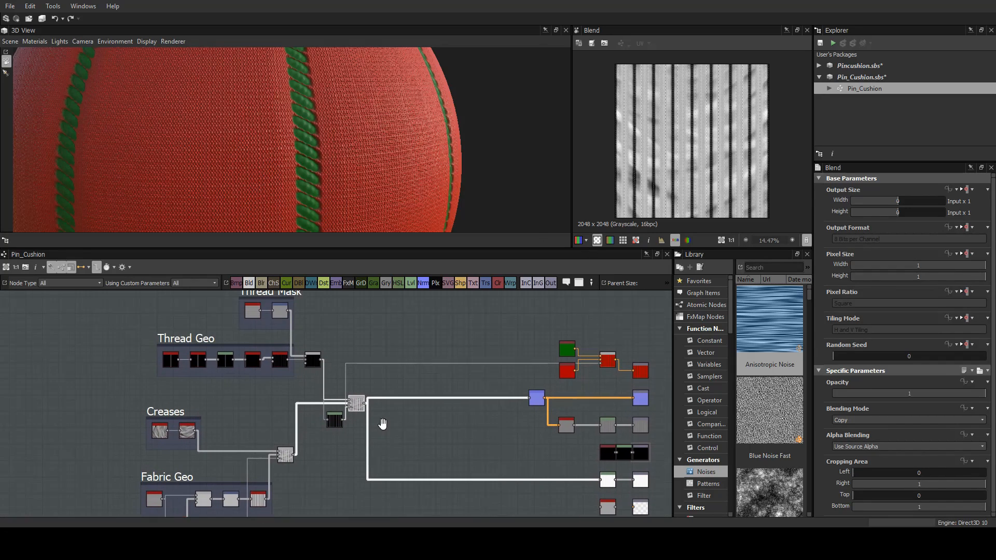
pyautogui.moveTo(233, 428); pyautogui.dragTo(236, 349, button='middle')
pyautogui.moveTo(483, 414); pyautogui.dragTo(224, 399, button='middle')
pyautogui.moveTo(111, 314); pyautogui.dragTo(348, 418)
pyautogui.scroll(5, 348, 417)
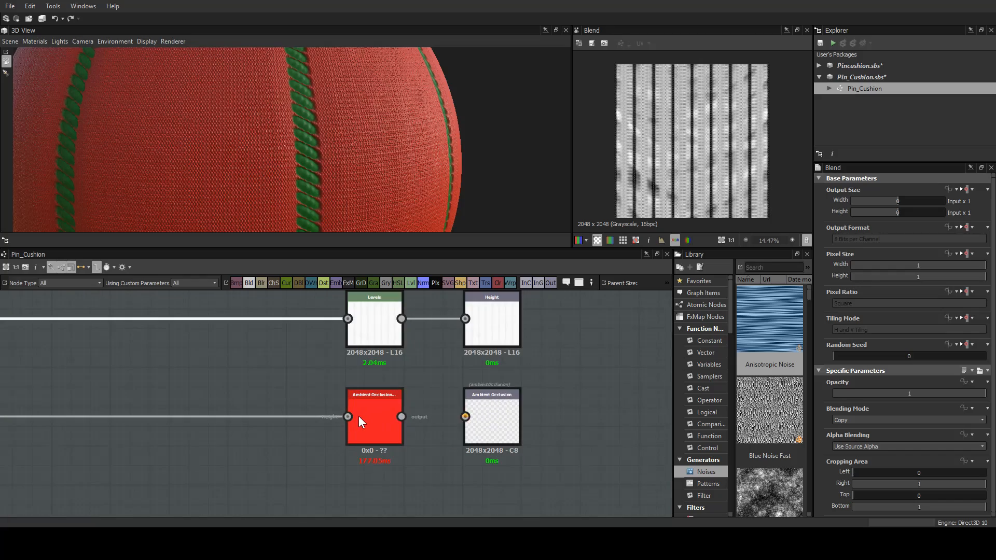
# Inspect the HBAO result on the threads and weave, and turn on the node's GPU Optimization.
pyautogui.click(380, 416)
pyautogui.scroll(5, 721, 151)
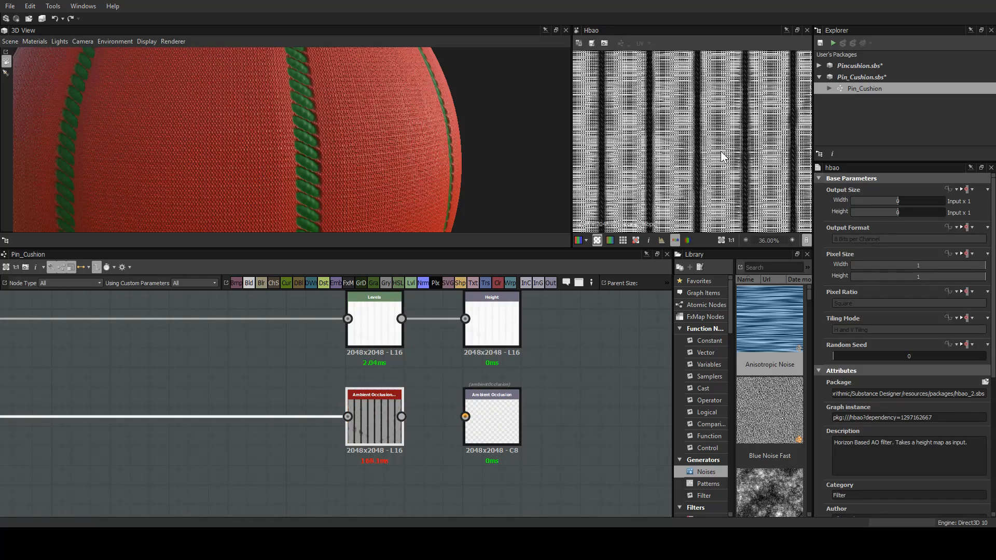
pyautogui.moveTo(683, 151)
pyautogui.mouseDown(button='middle')
pyautogui.moveTo(656, 145)
pyautogui.moveTo(685, 143)
pyautogui.mouseUp(button='middle')
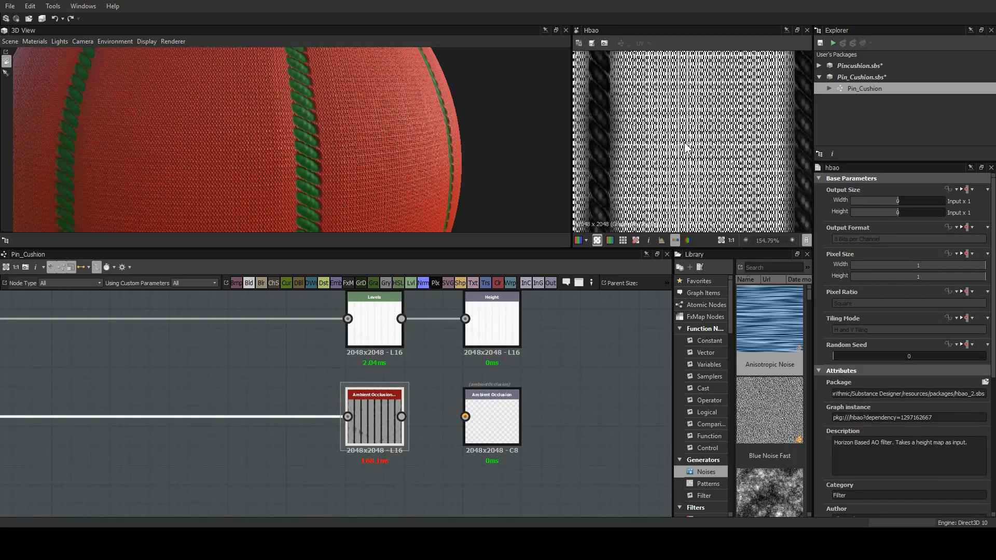
pyautogui.scroll(-5, 897, 363)
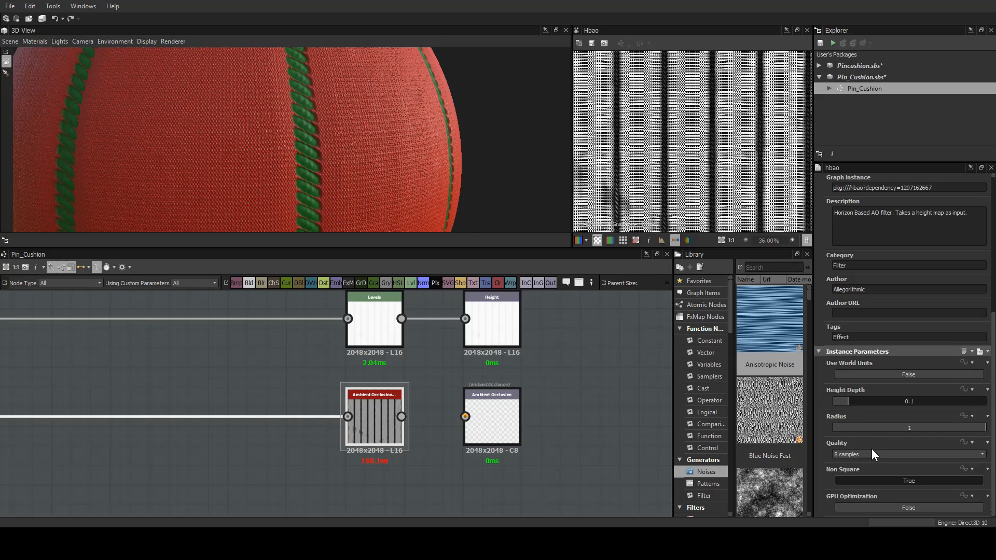
pyautogui.click(927, 509)
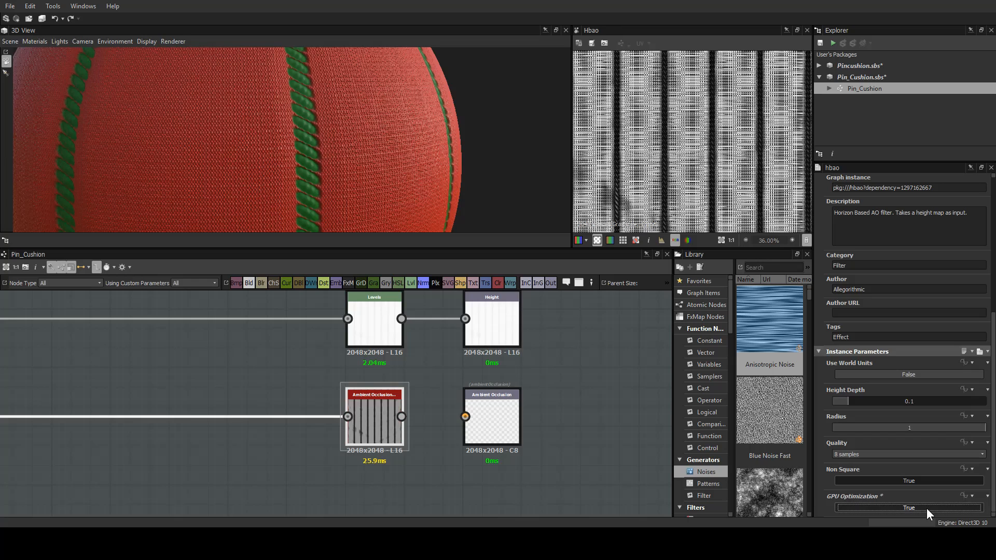
# Try lowering the HBAO Height Depth to 0.03 while viewing the threads and creases up close.
pyautogui.scroll(4, 333, 474)
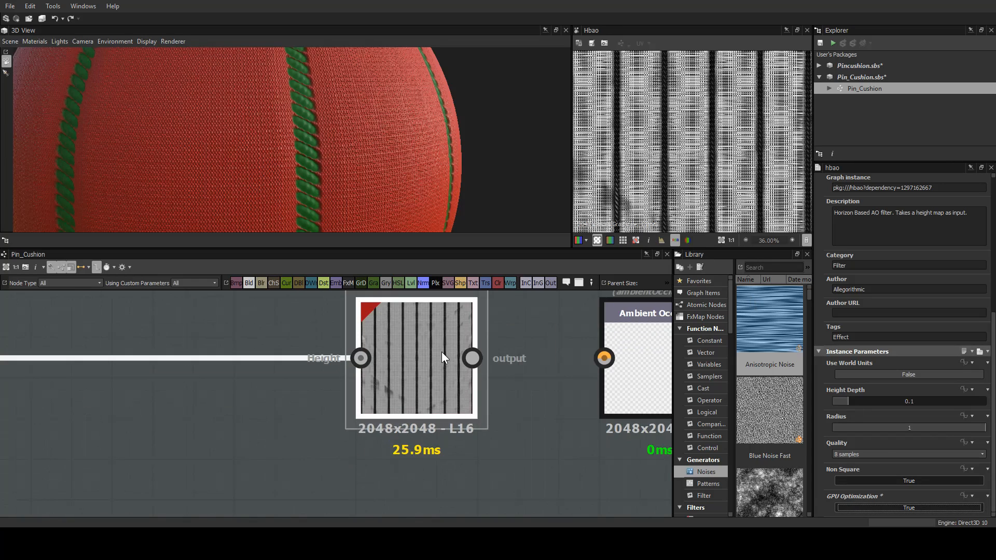
pyautogui.scroll(-1, 441, 352)
pyautogui.moveTo(441, 352); pyautogui.dragTo(420, 392, button='middle')
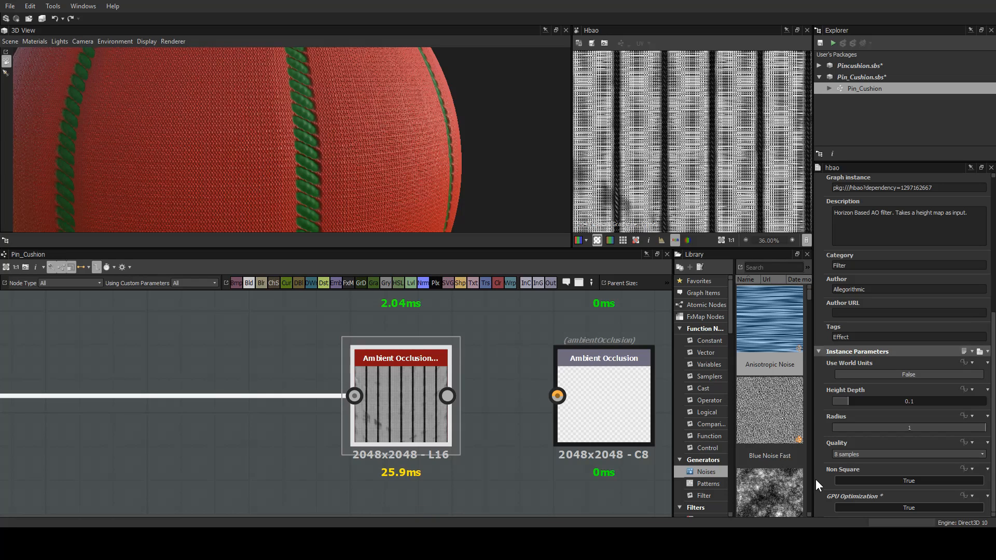
pyautogui.scroll(5, 651, 111)
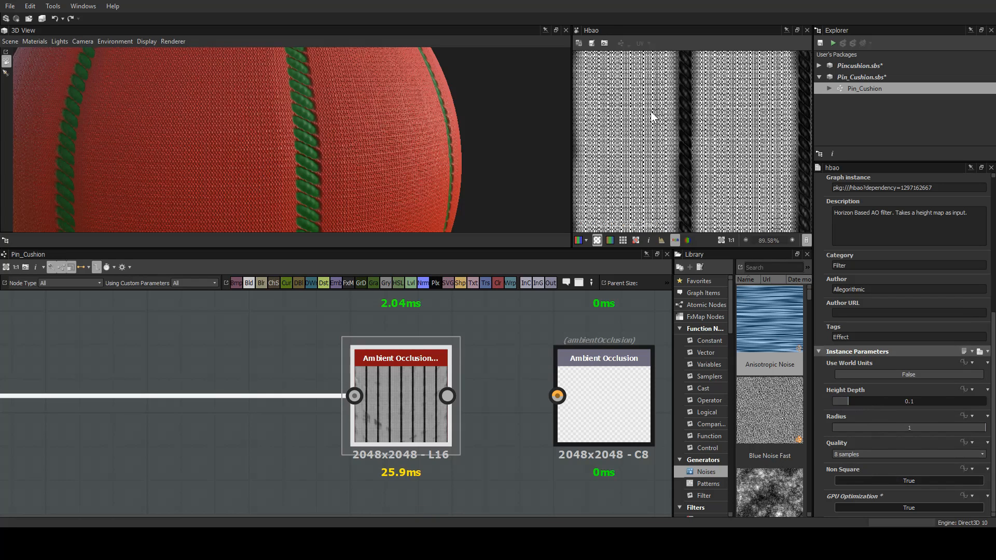
pyautogui.moveTo(624, 206); pyautogui.dragTo(651, 131, button='middle')
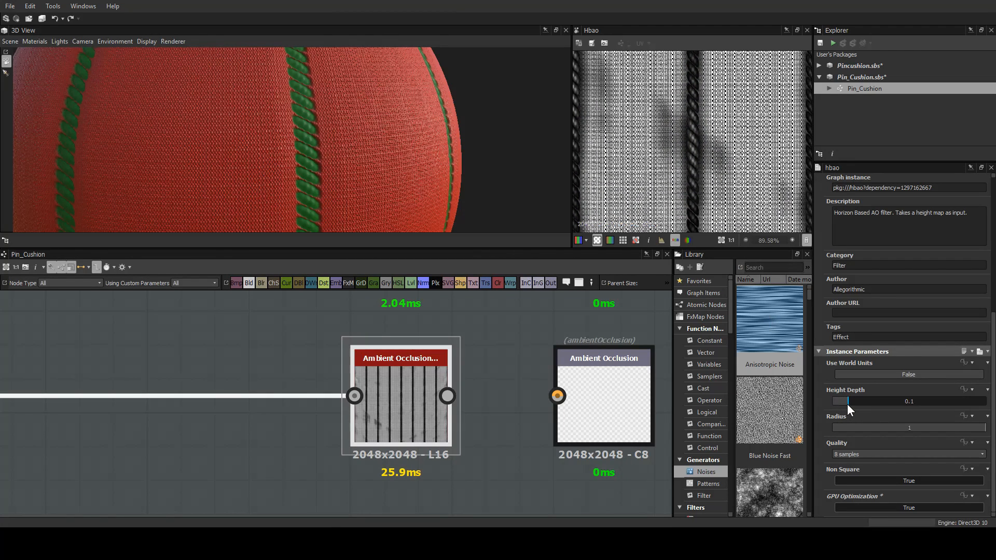
pyautogui.moveTo(848, 404); pyautogui.dragTo(838, 404)
pyautogui.moveTo(839, 405); pyautogui.dragTo(838, 405)
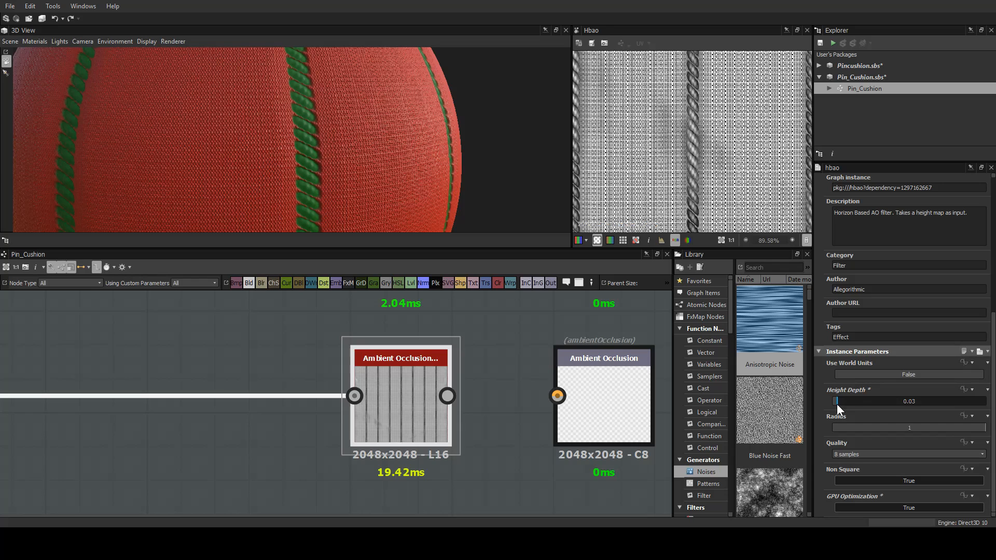
# Try an HBAO Height Depth of 1 and inspect the occlusion around the threads and creases.
pyautogui.moveTo(837, 403); pyautogui.dragTo(986, 404)
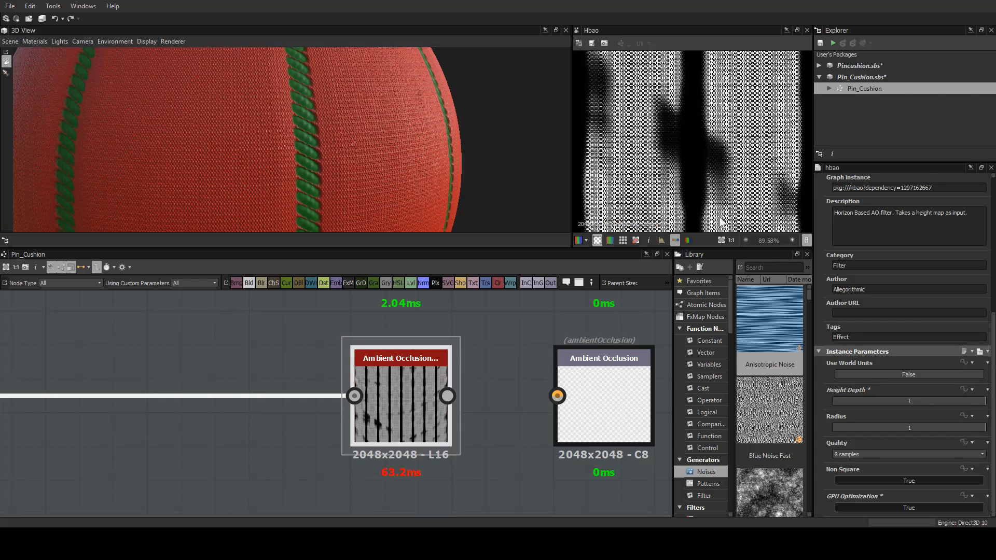
pyautogui.scroll(-4, 705, 127)
pyautogui.scroll(7, 706, 127)
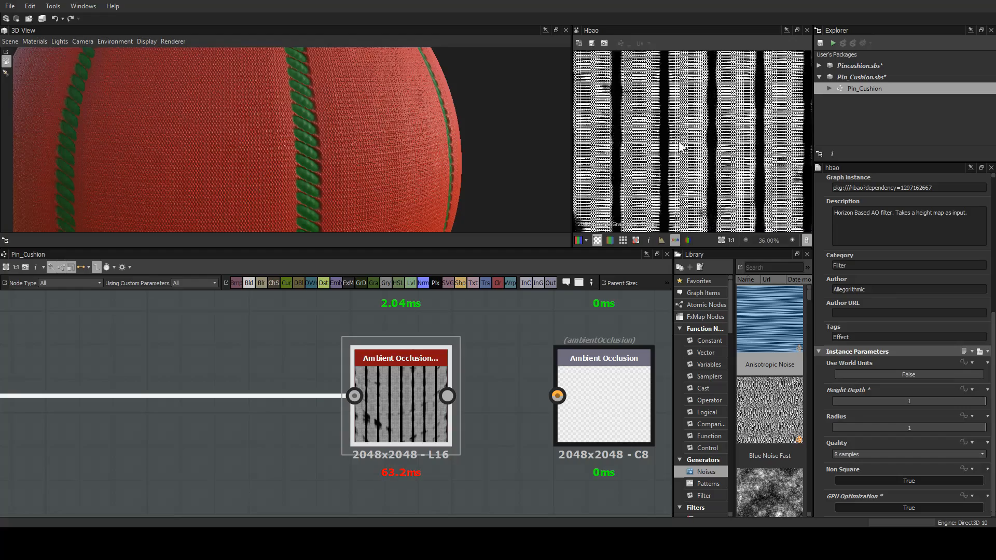
pyautogui.scroll(-3, 746, 78)
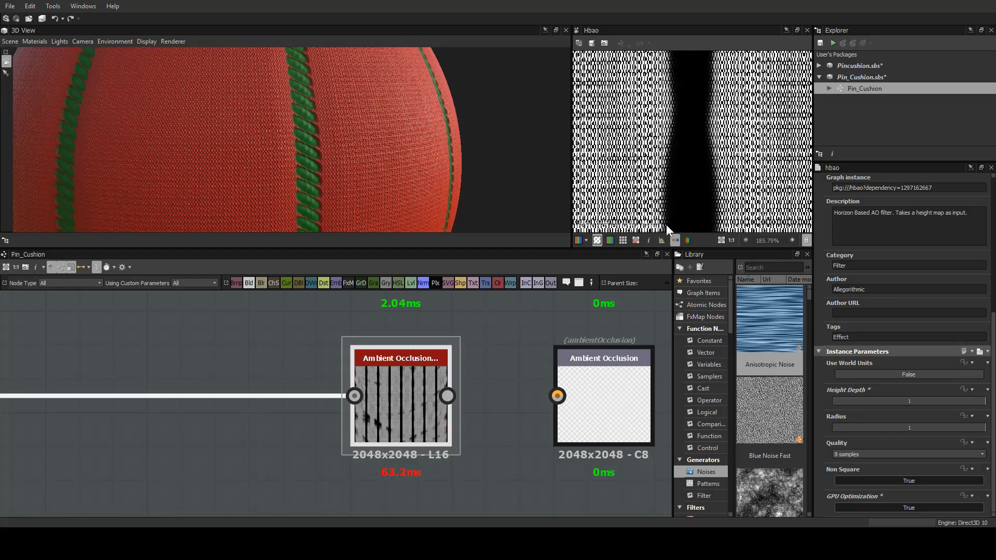
pyautogui.scroll(1, 675, 138)
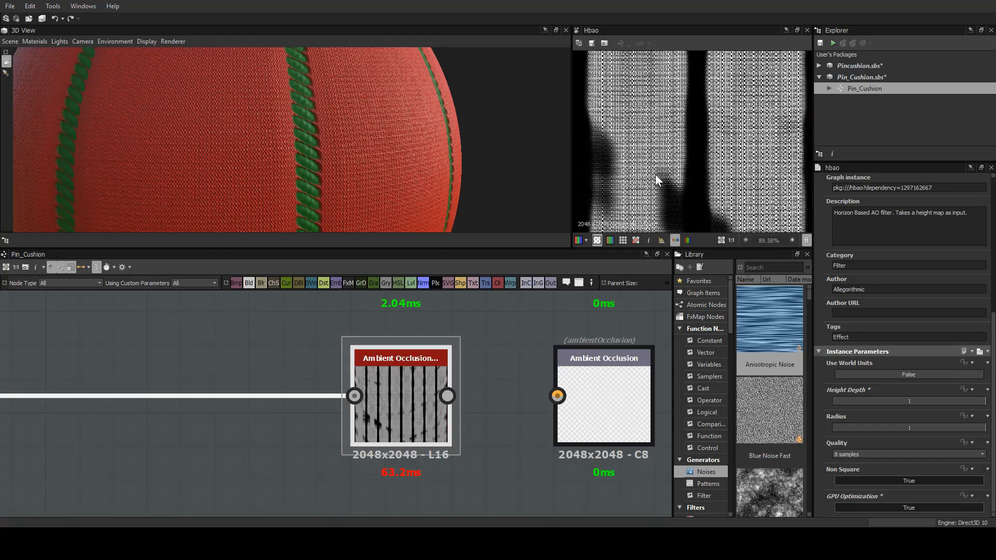
pyautogui.scroll(3, 719, 137)
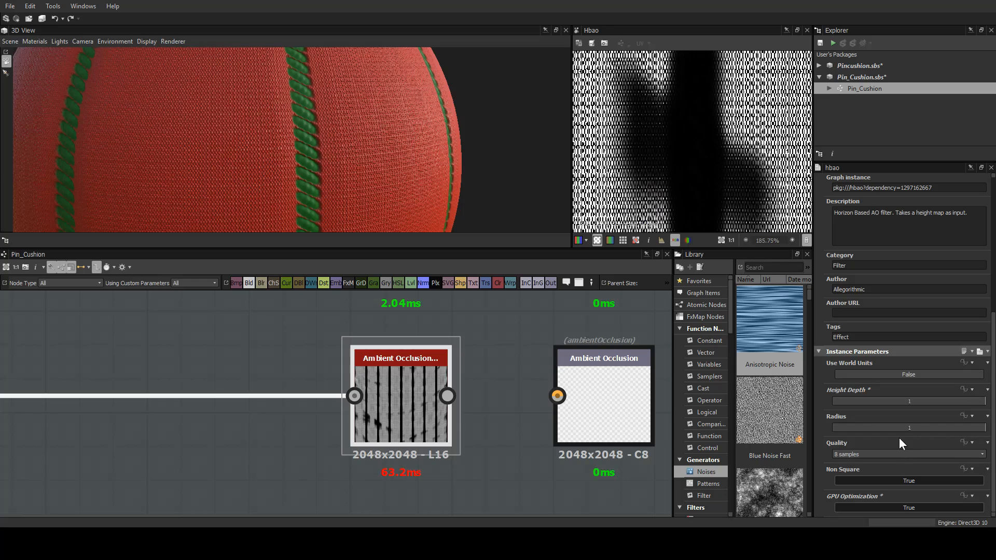
# Set the HBAO Height Depth to 0.04 and its Radius to 0.02.
pyautogui.moveTo(941, 397); pyautogui.dragTo(839, 407)
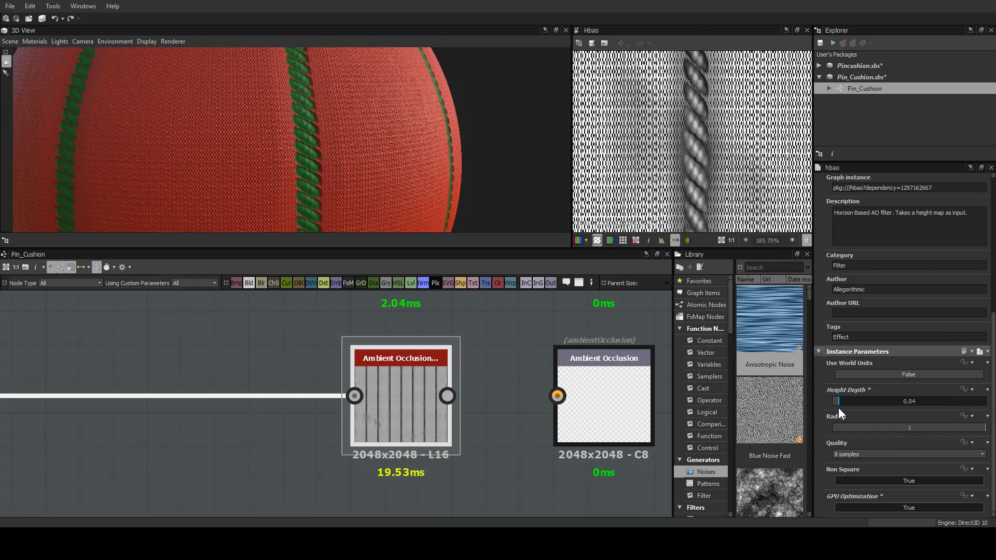
pyautogui.moveTo(985, 430); pyautogui.dragTo(960, 432)
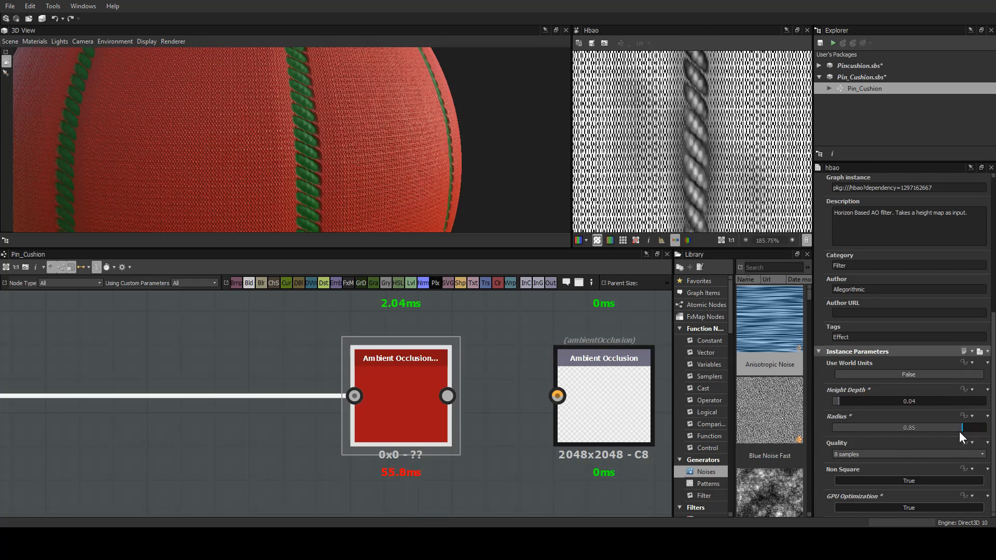
pyautogui.moveTo(899, 434); pyautogui.dragTo(836, 446)
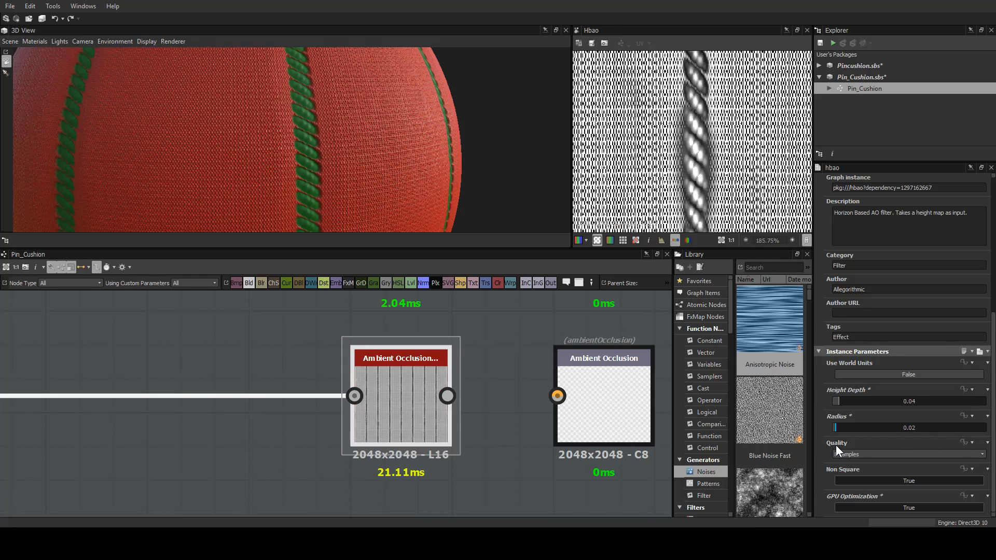
pyautogui.scroll(-4, 679, 128)
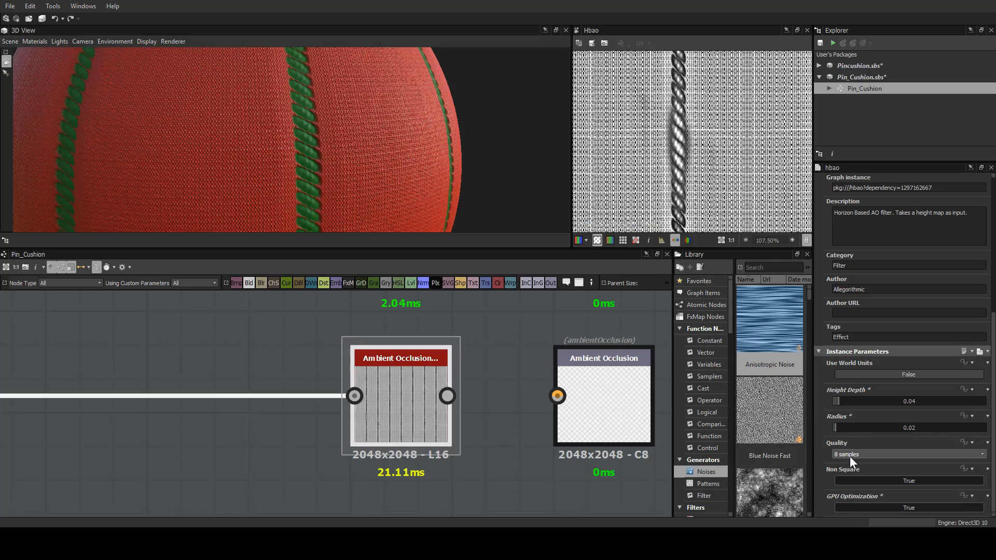
# Compare the HBAO quality at 16 and 4 samples, and set it back to 8 samples.
pyautogui.click(846, 479)
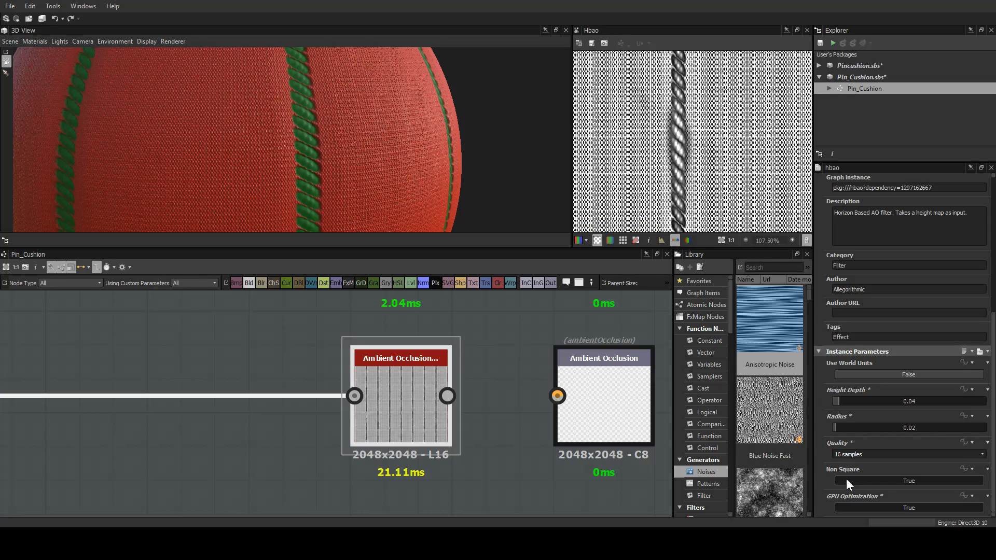
pyautogui.click(847, 456)
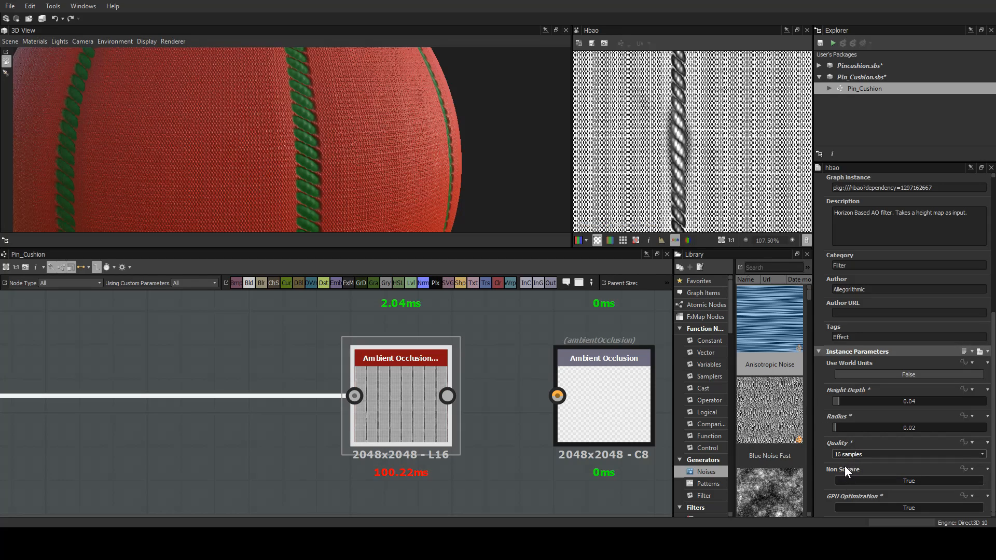
pyautogui.click(845, 469)
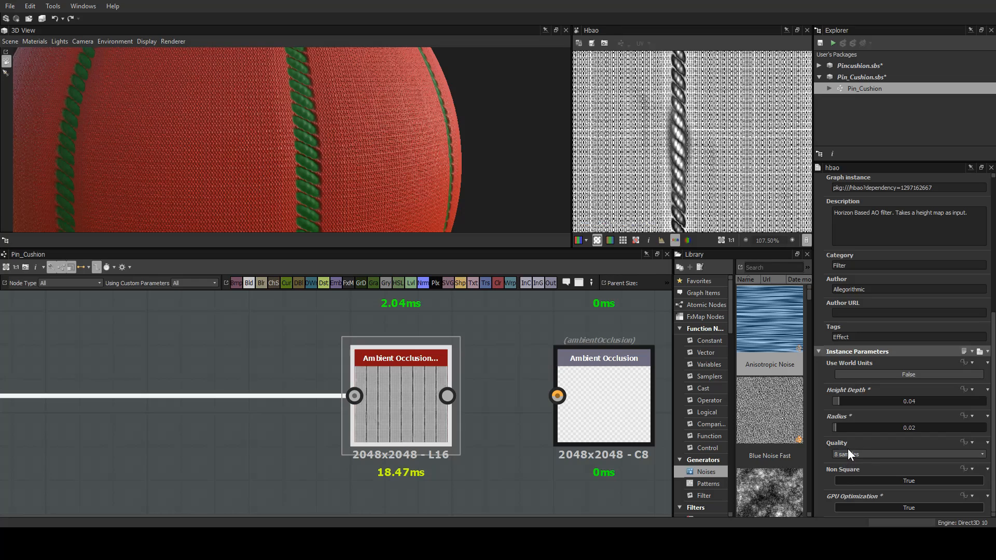
pyautogui.click(847, 456)
pyautogui.click(847, 465)
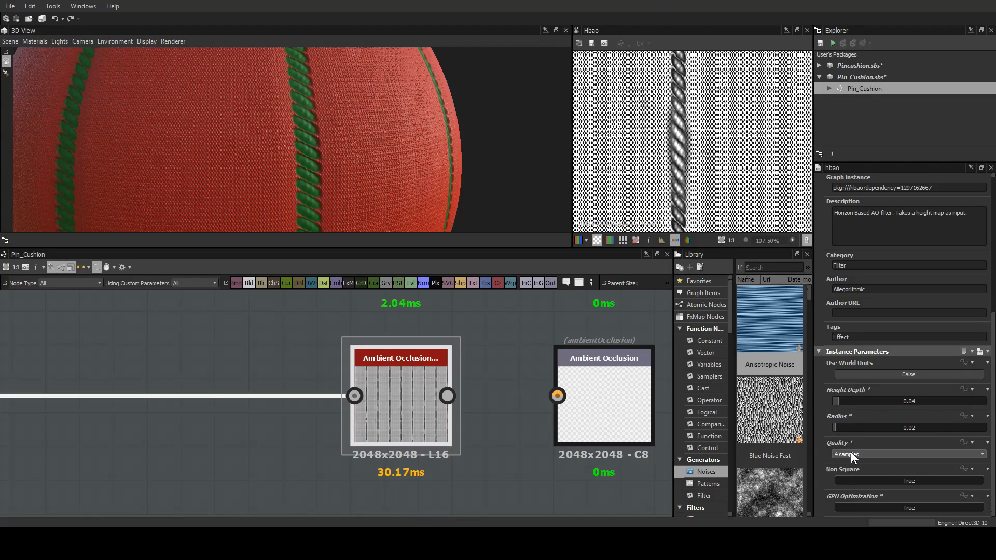
pyautogui.click(851, 468)
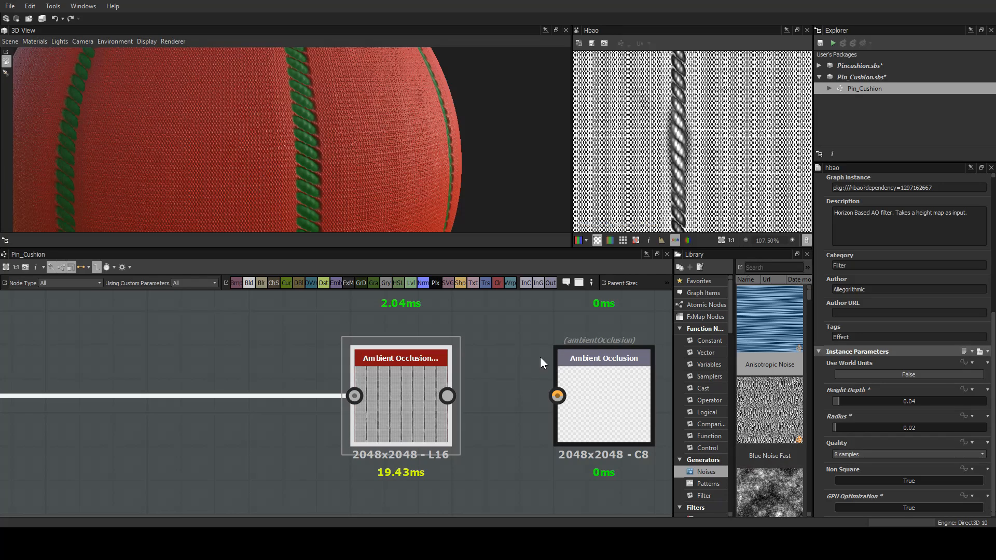
# Connect the HBAO node's output to the Ambient Occlusion output node.
pyautogui.moveTo(519, 366); pyautogui.dragTo(349, 397, button='middle')
pyautogui.moveTo(278, 426); pyautogui.dragTo(394, 437)
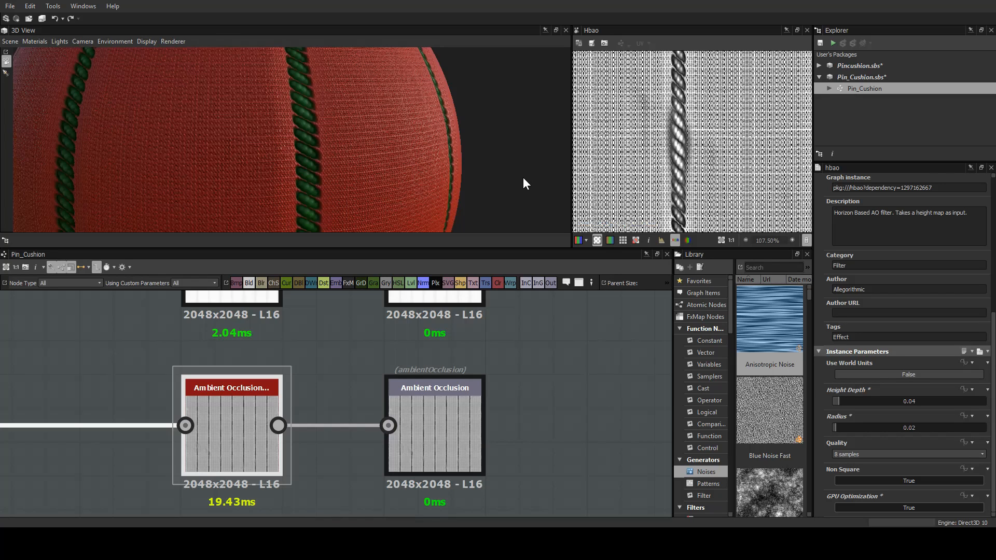
# Examine the ambient occlusion on the pin cushion sphere from a distance and up close around the threads and fabric weave.
pyautogui.moveTo(483, 171); pyautogui.dragTo(425, 174)
pyautogui.scroll(-6, 423, 176)
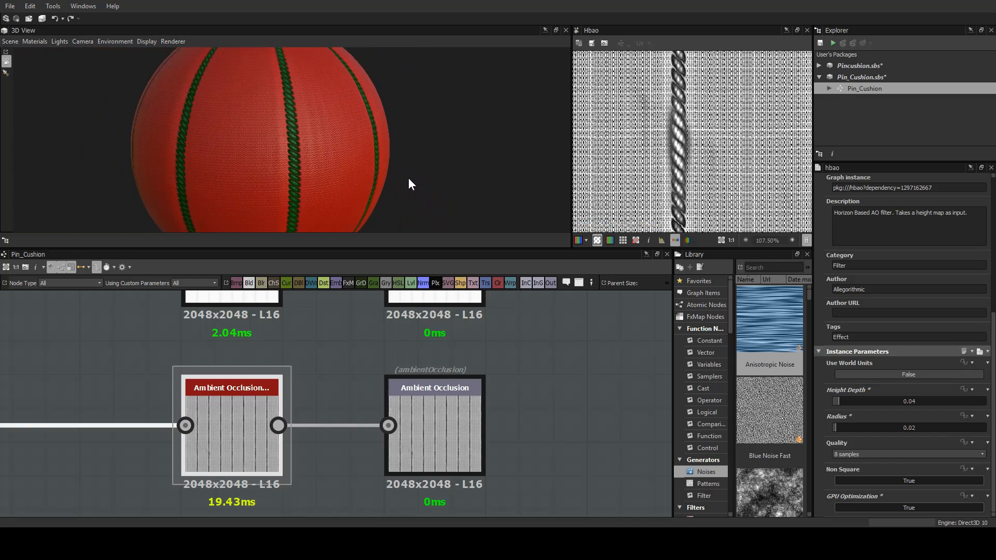
pyautogui.moveTo(238, 162); pyautogui.dragTo(430, 160)
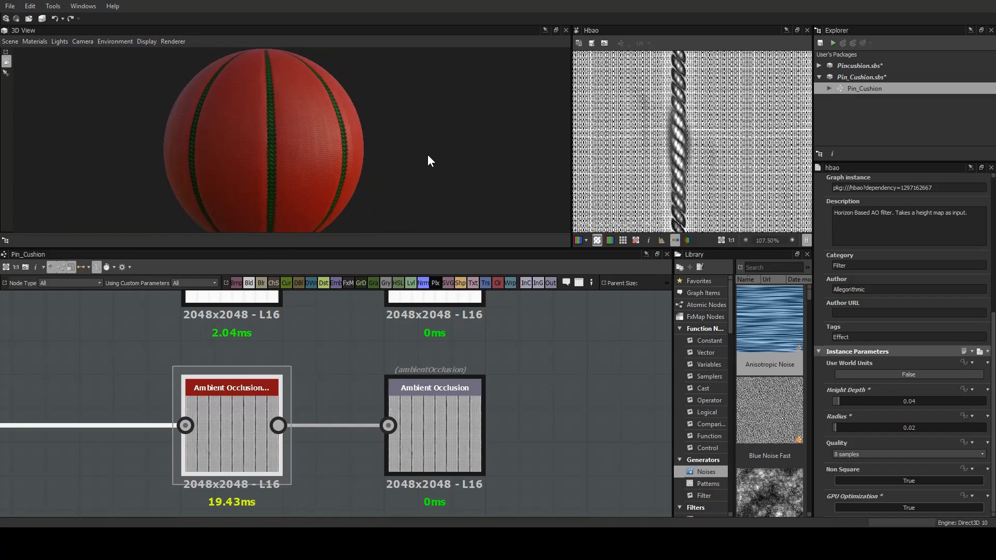
pyautogui.scroll(6, 276, 151)
pyautogui.scroll(2, 243, 134)
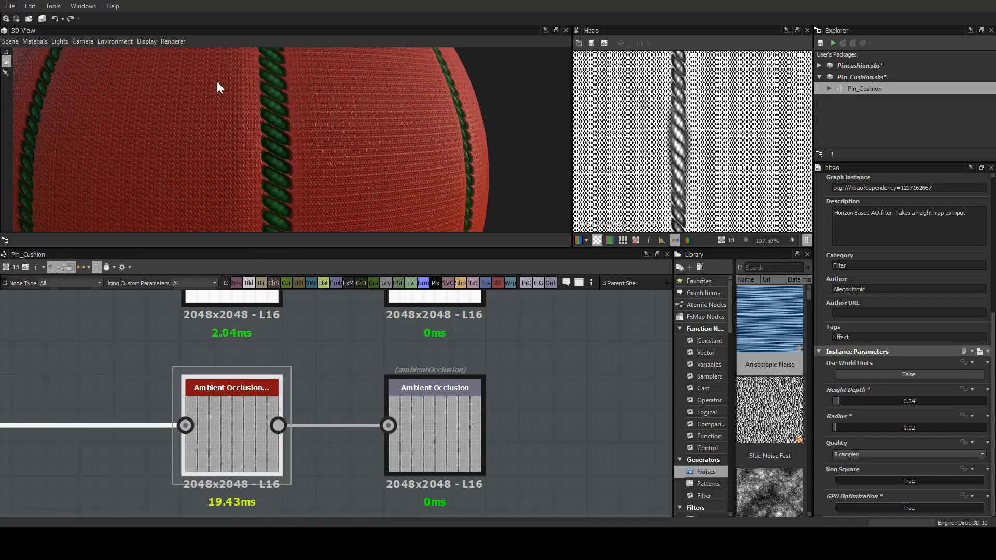
pyautogui.scroll(3, 291, 113)
pyautogui.moveTo(278, 115); pyautogui.dragTo(346, 157)
pyautogui.scroll(2, 340, 154)
pyautogui.scroll(-3, 338, 155)
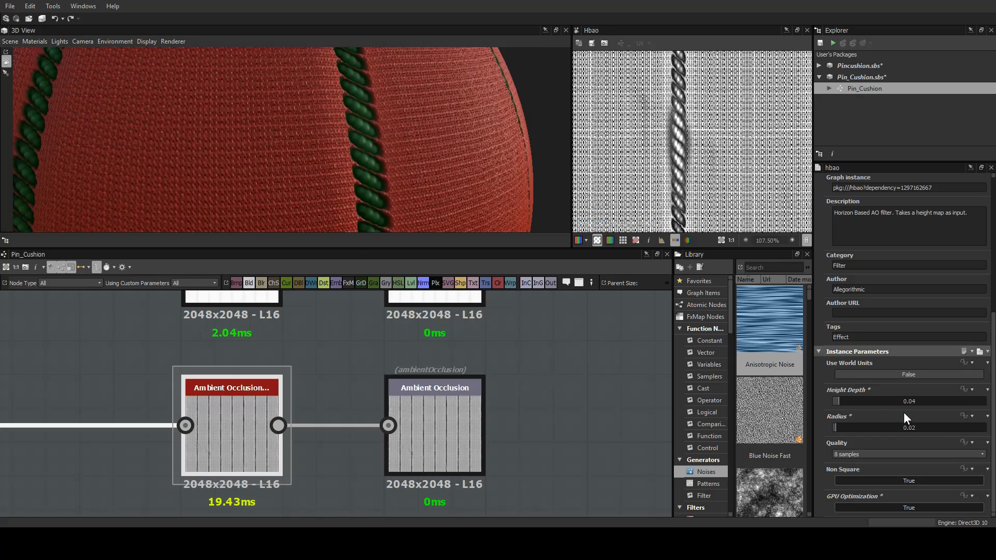
# Try HBAO Height Depth values of 1 and 0.4, inspecting the threads and fabric at each setting.
pyautogui.moveTo(840, 402); pyautogui.dragTo(989, 407)
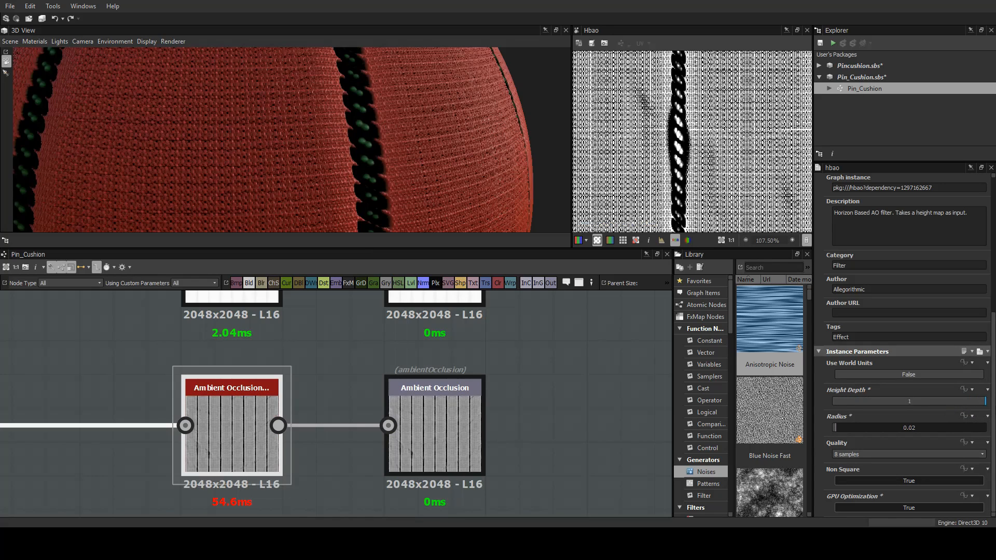
pyautogui.scroll(-8, 363, 176)
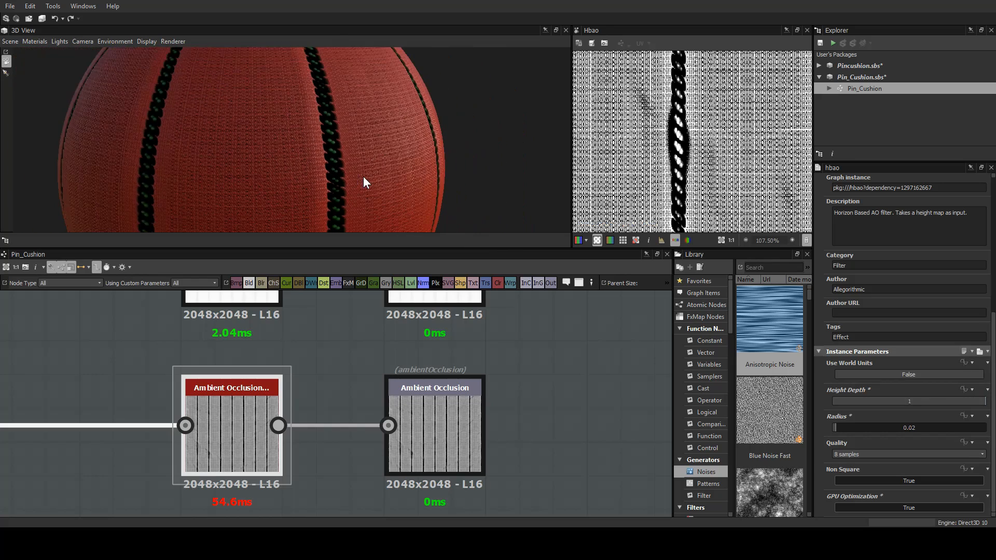
pyautogui.scroll(8, 368, 136)
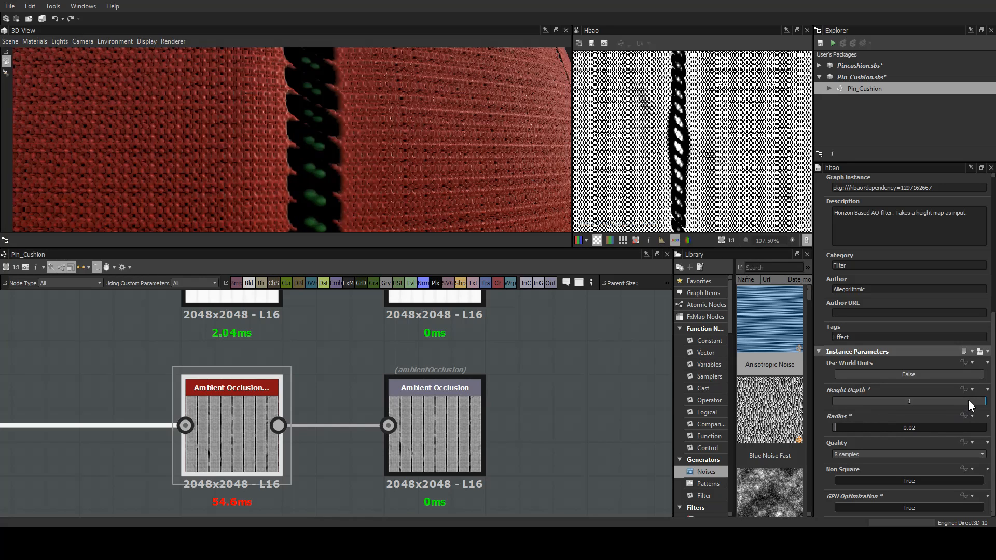
pyautogui.moveTo(968, 401); pyautogui.dragTo(895, 400)
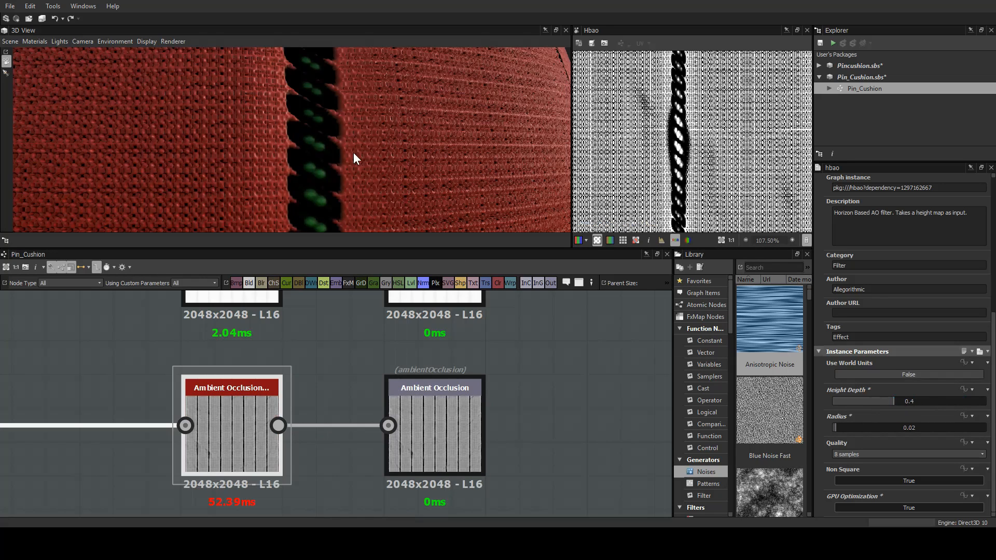
pyautogui.scroll(-4, 314, 171)
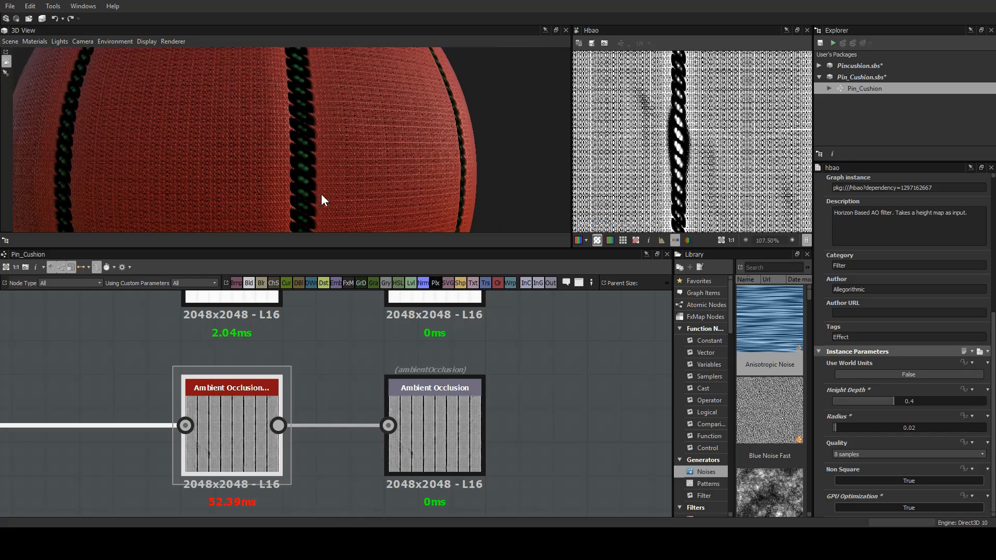
pyautogui.scroll(4, 353, 153)
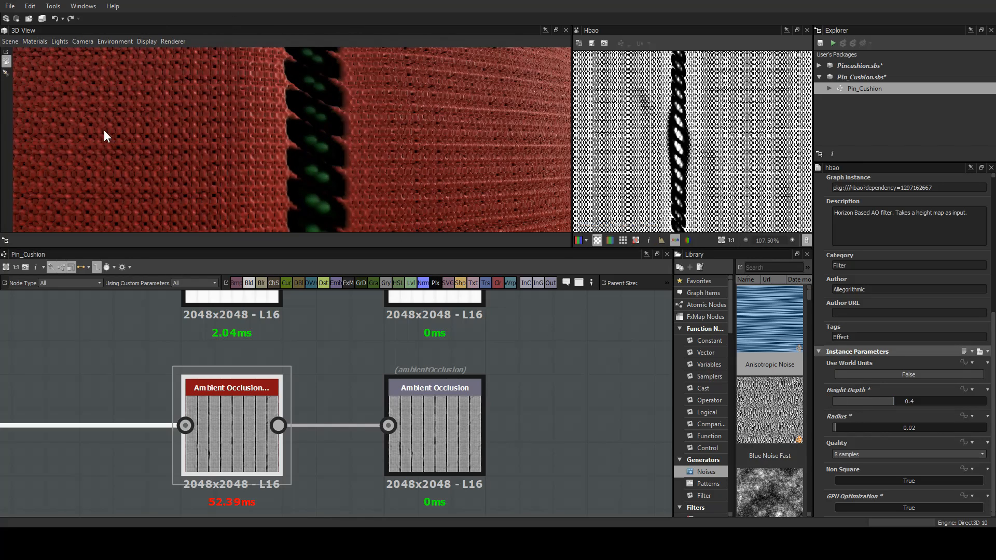
# Set the HBAO Height Depth to 0.01 and check the occlusion in the map and on the sphere.
pyautogui.moveTo(890, 401); pyautogui.dragTo(835, 405)
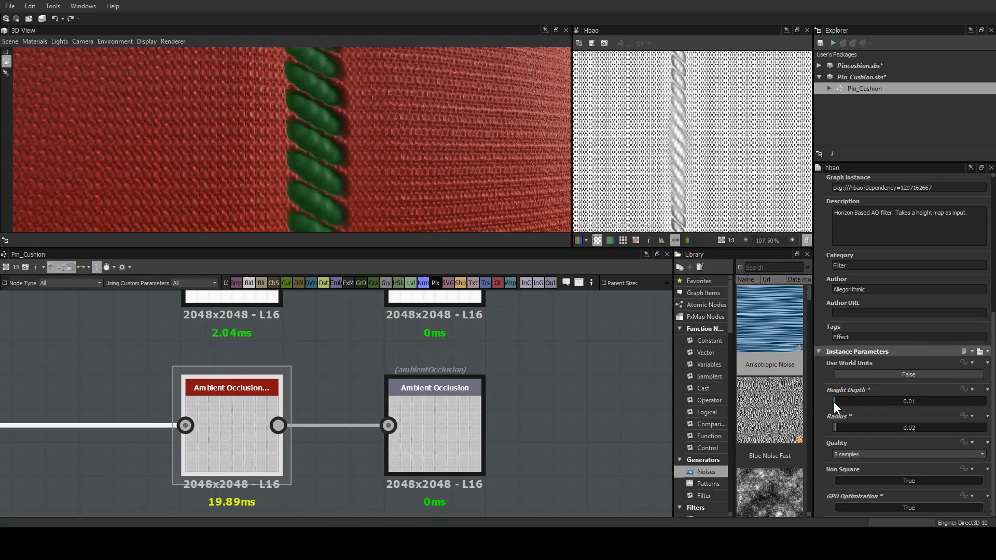
pyautogui.scroll(5, 675, 150)
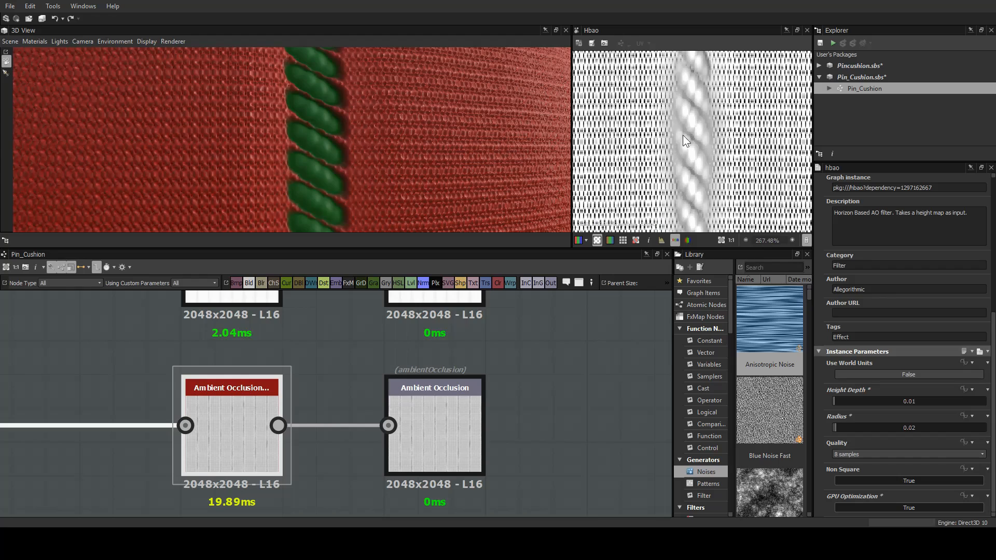
pyautogui.scroll(-3, 363, 137)
pyautogui.scroll(-4, 363, 138)
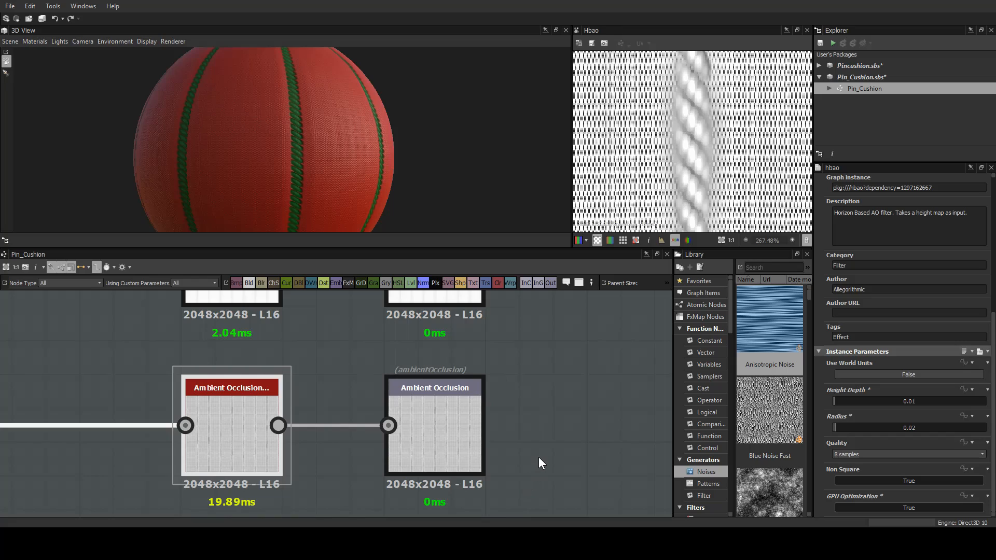
pyautogui.moveTo(538, 457); pyautogui.dragTo(551, 452, button='middle')
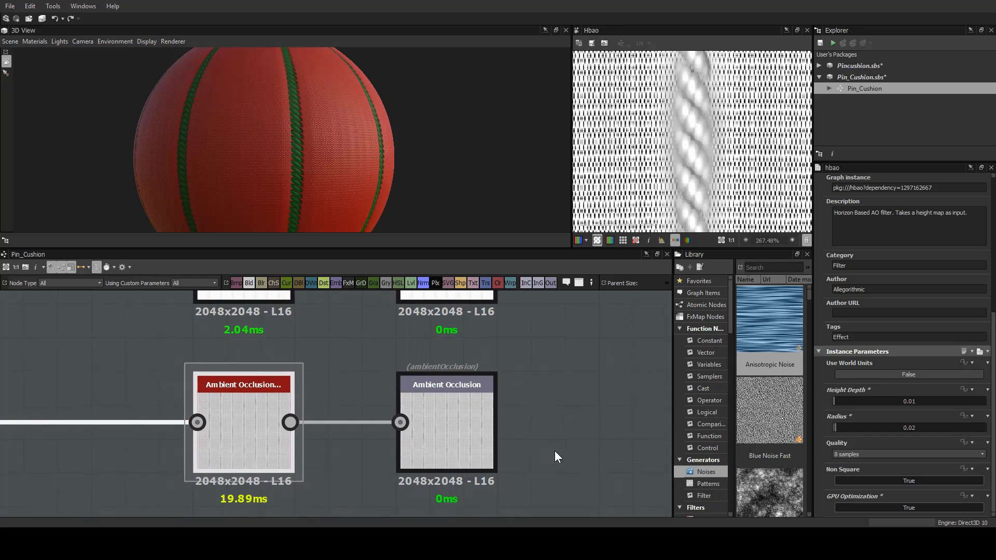